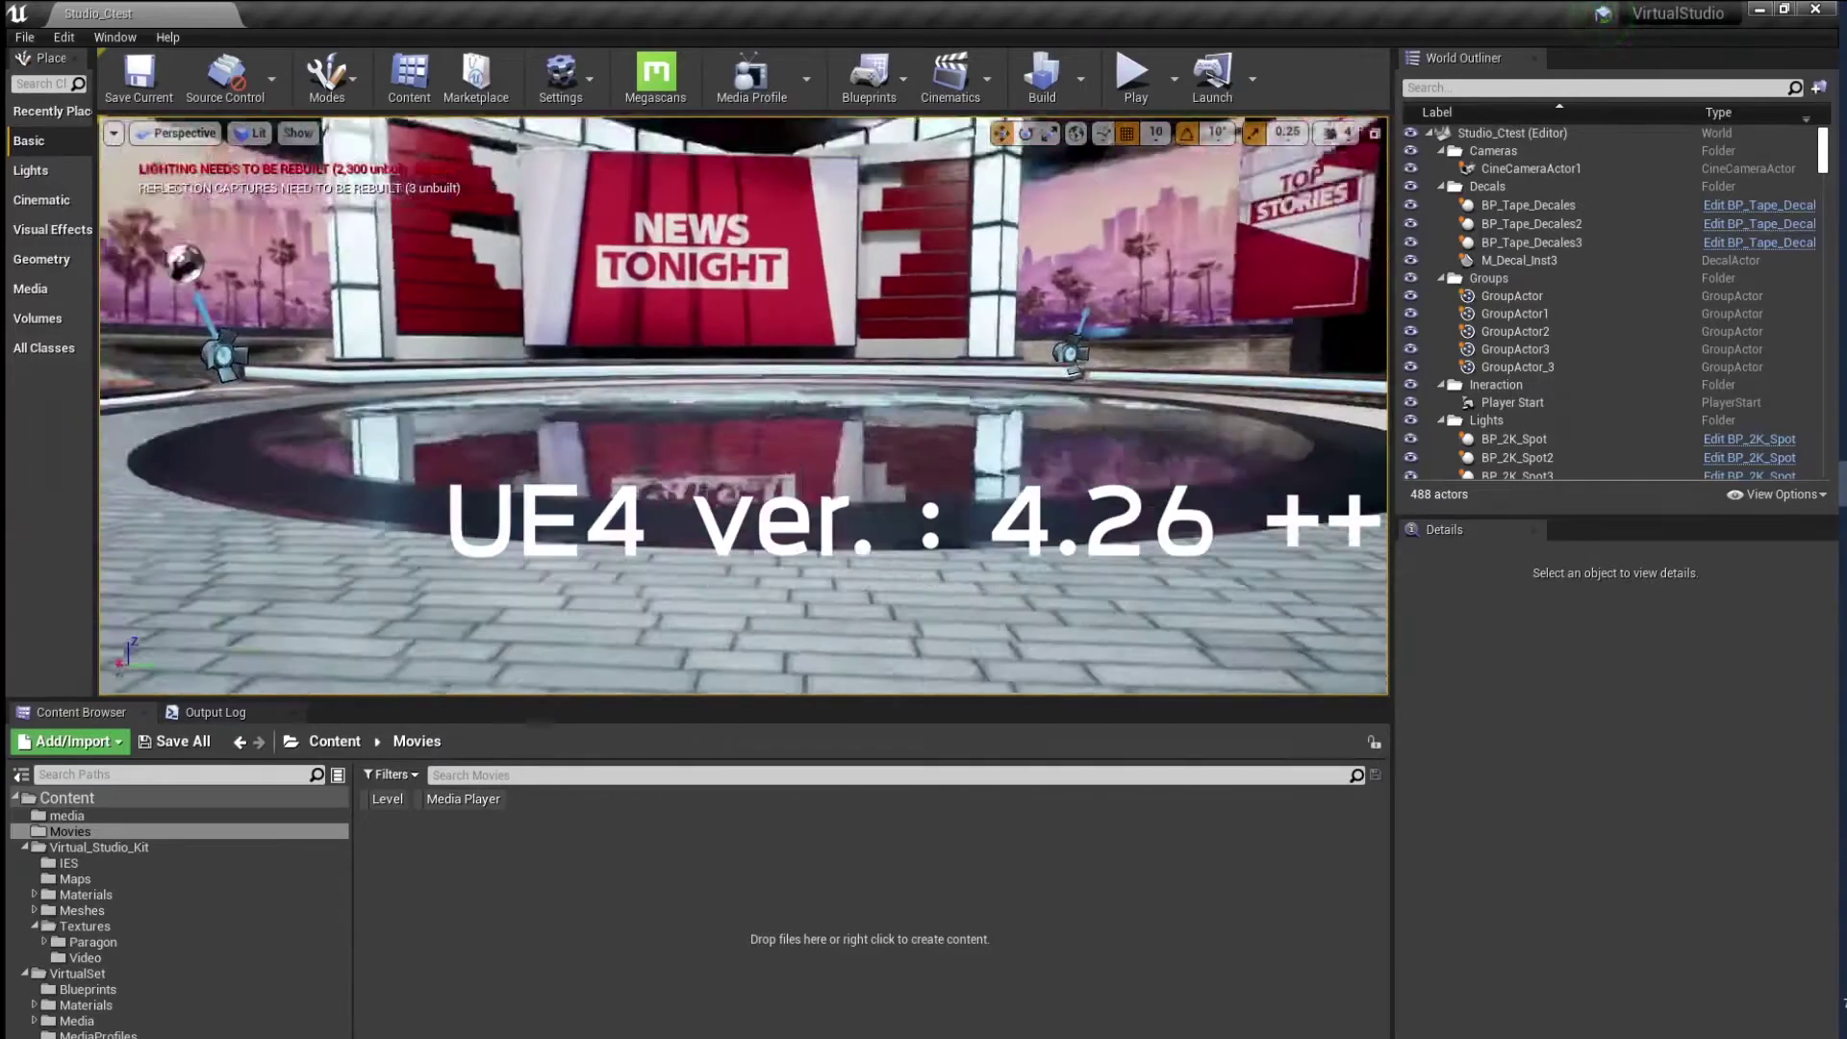
# Open the Plugins browser from the settings menu and search for 'compos'
pyautogui.click(24, 36)
pyautogui.moveTo(50, 37)
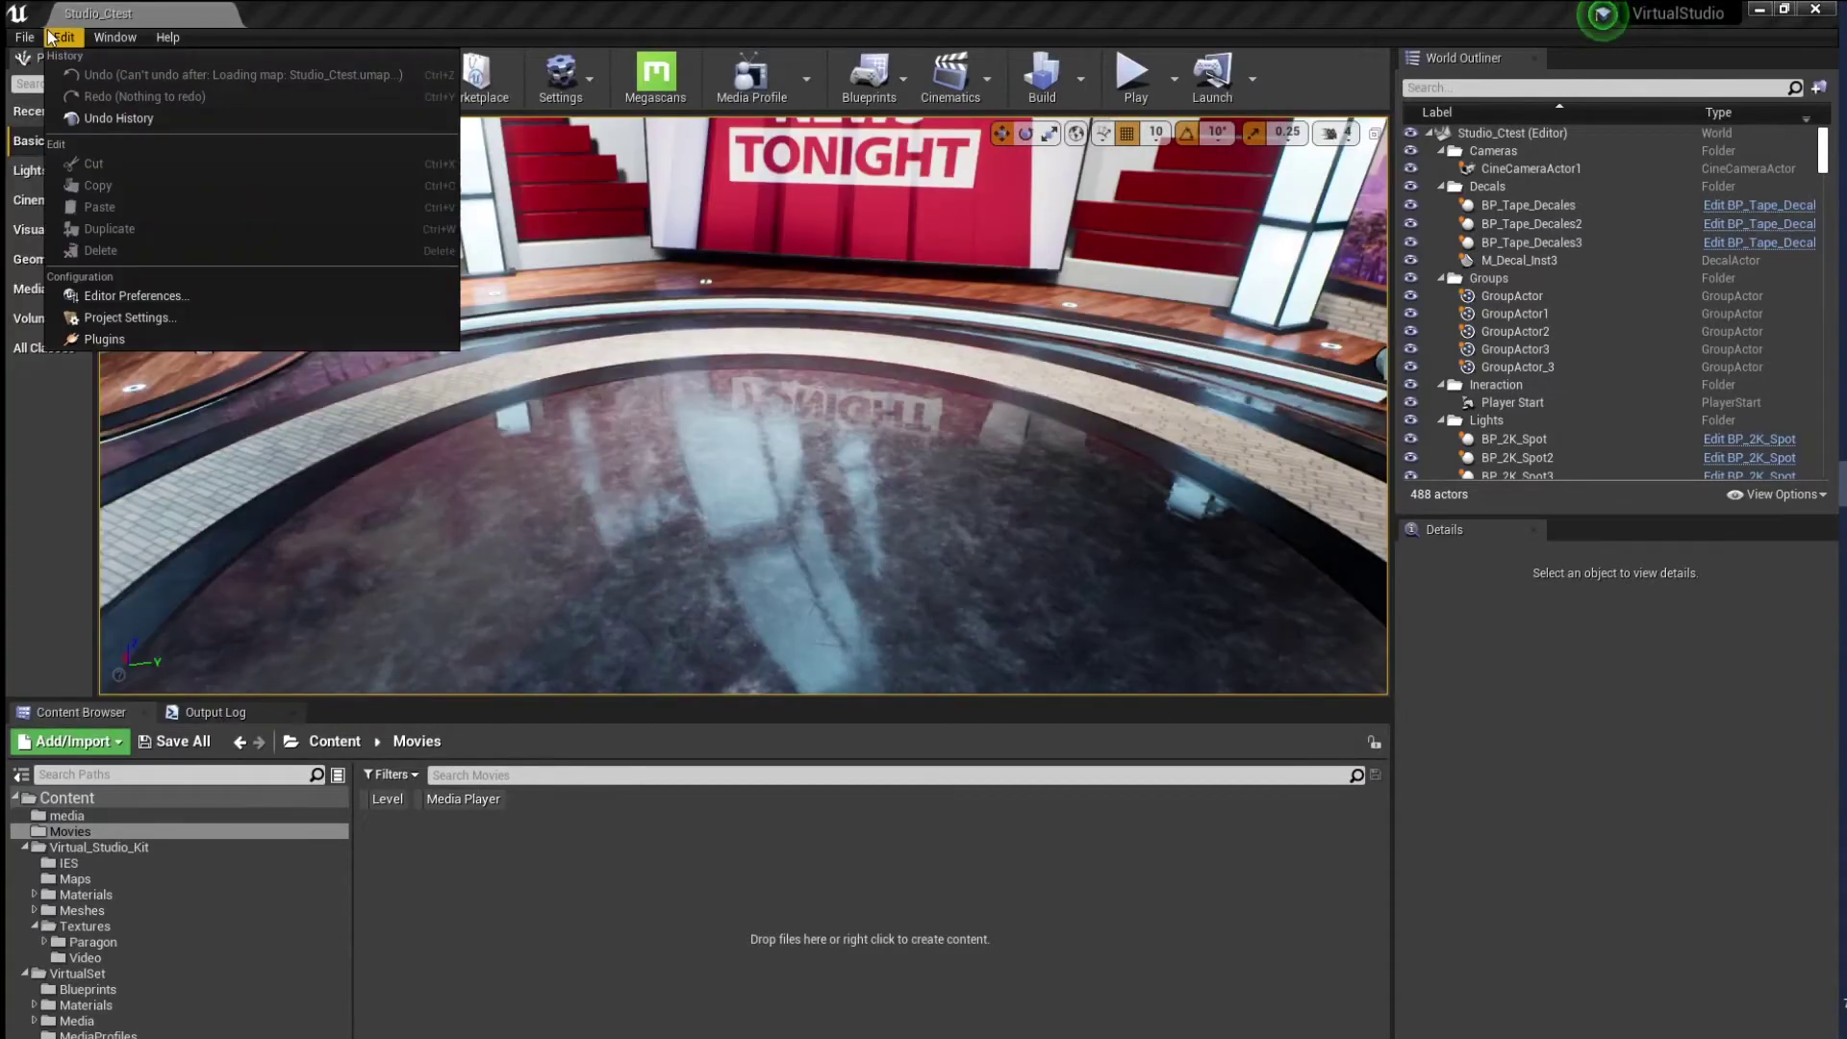
pyautogui.click(178, 339)
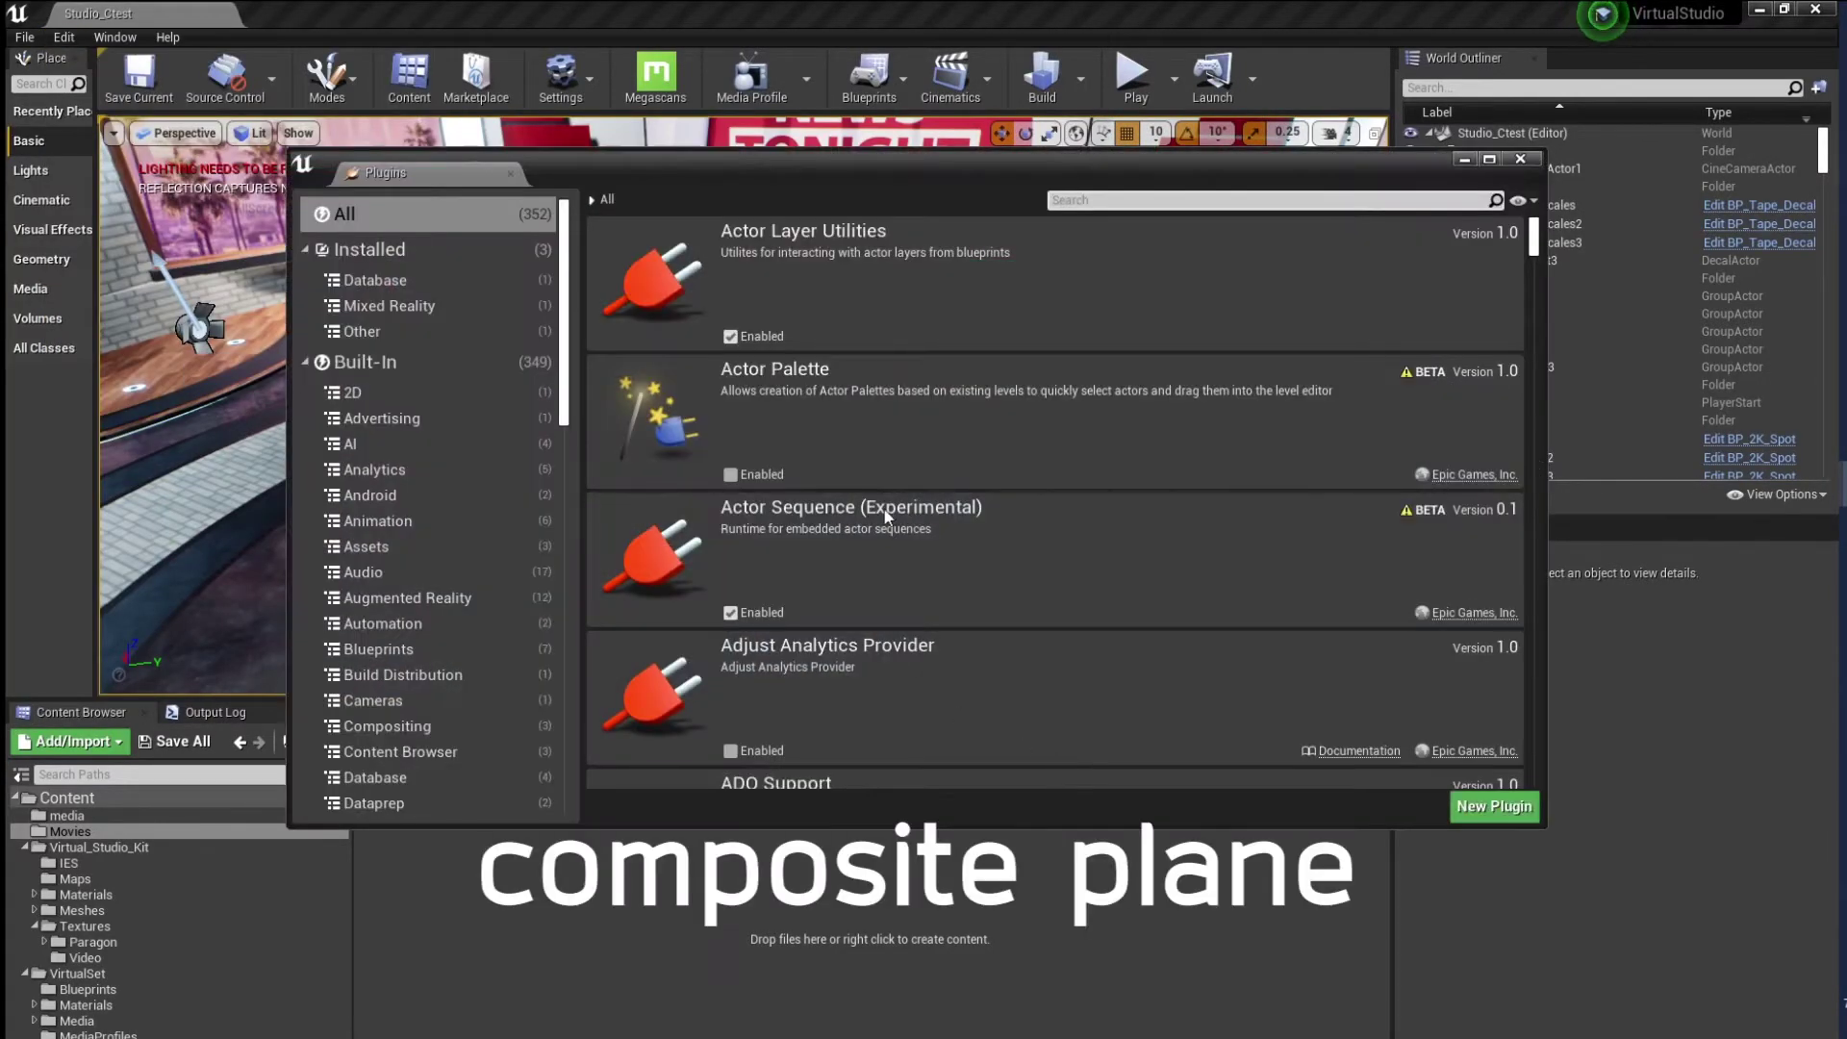
pyautogui.write('com')
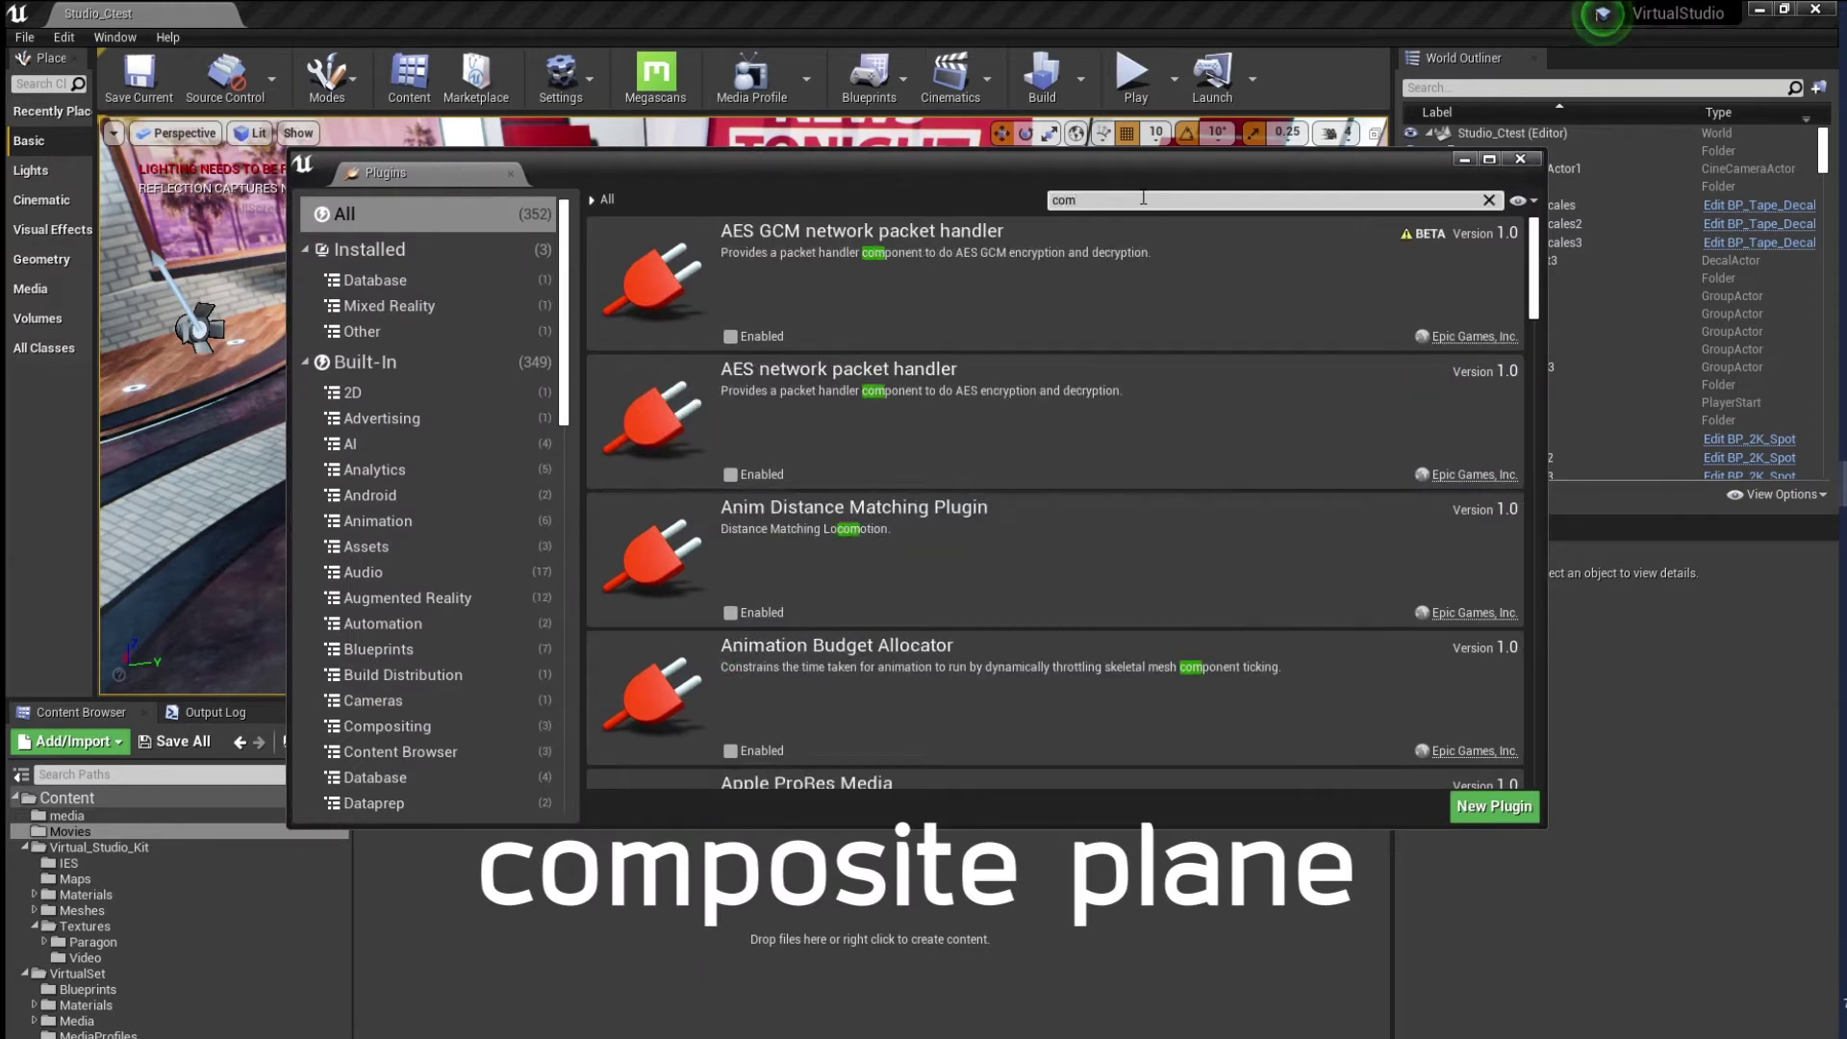
pyautogui.write('o')
pyautogui.press('BackSpace')
pyautogui.write('pos')
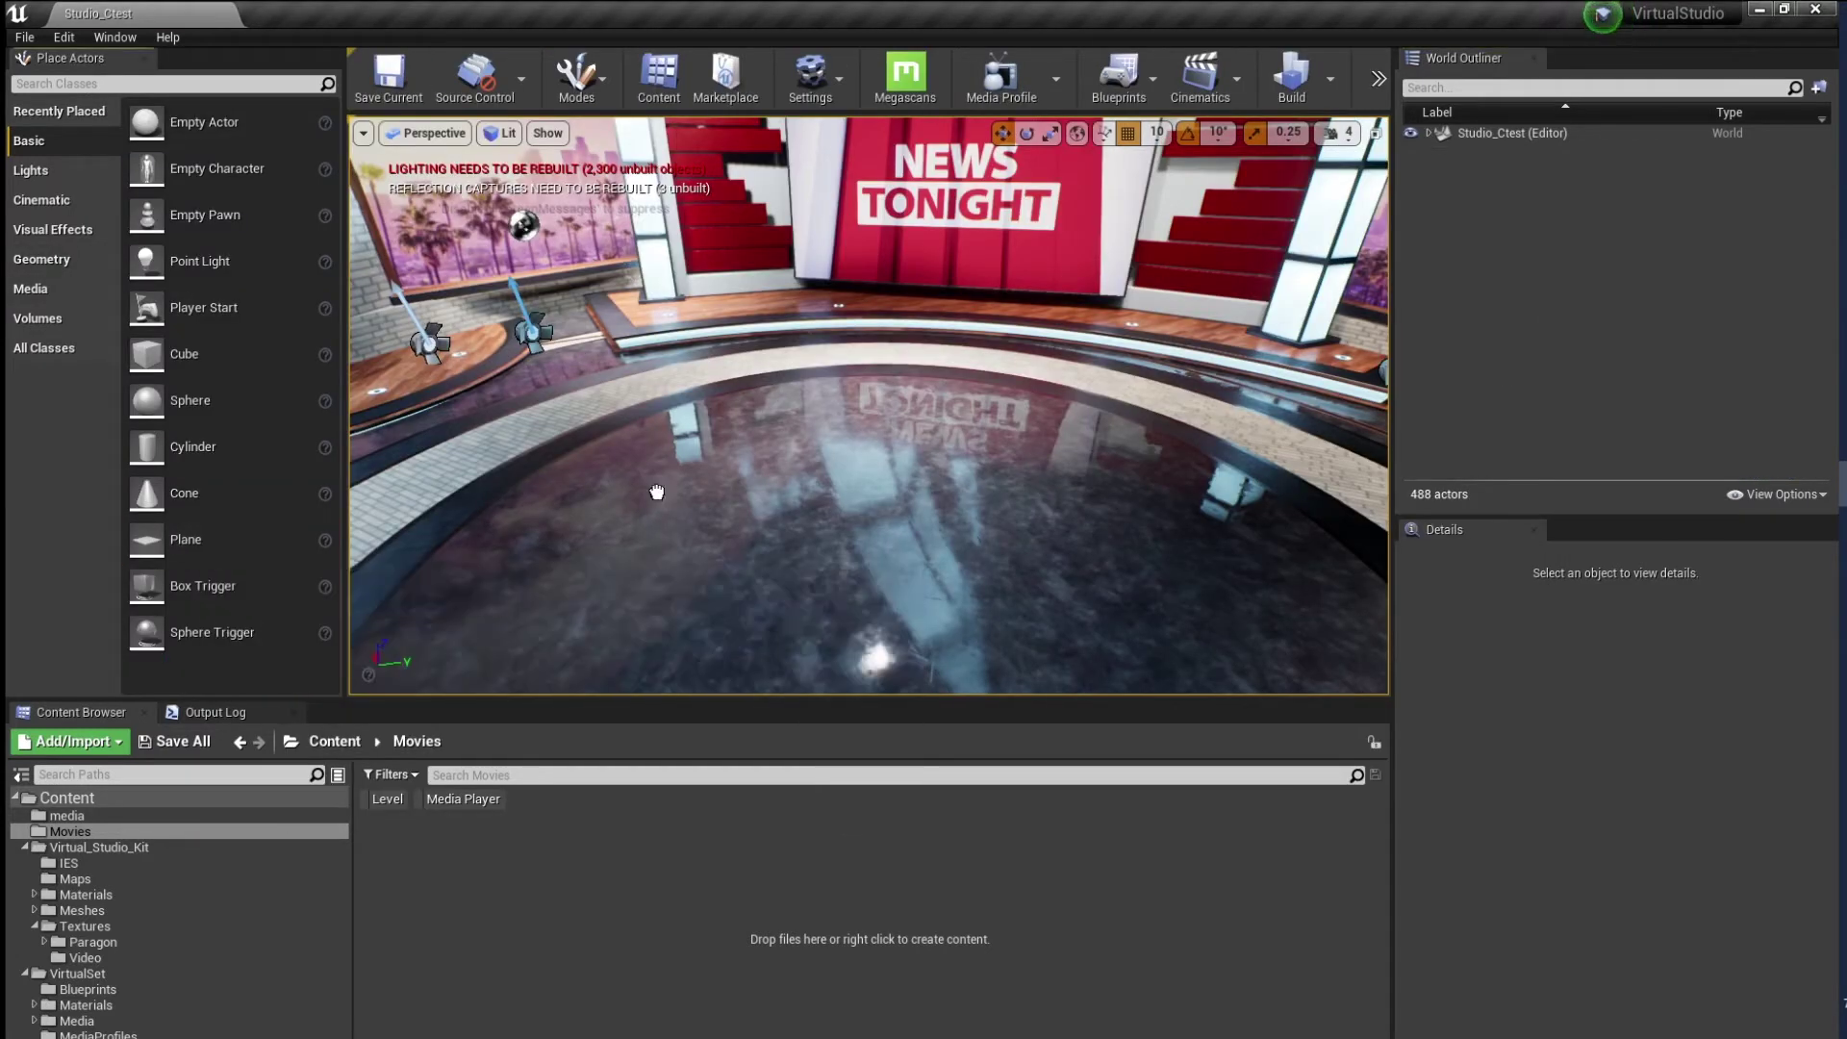
# Drag a Plane into the studio, rotate it upright and scale it up
pyautogui.moveTo(945, 483)
pyautogui.mouseDown()
pyautogui.moveTo(907, 462)
pyautogui.moveTo(985, 476)
pyautogui.mouseUp()
pyautogui.press('e')
pyautogui.moveTo(874, 408); pyautogui.dragTo(905, 327)
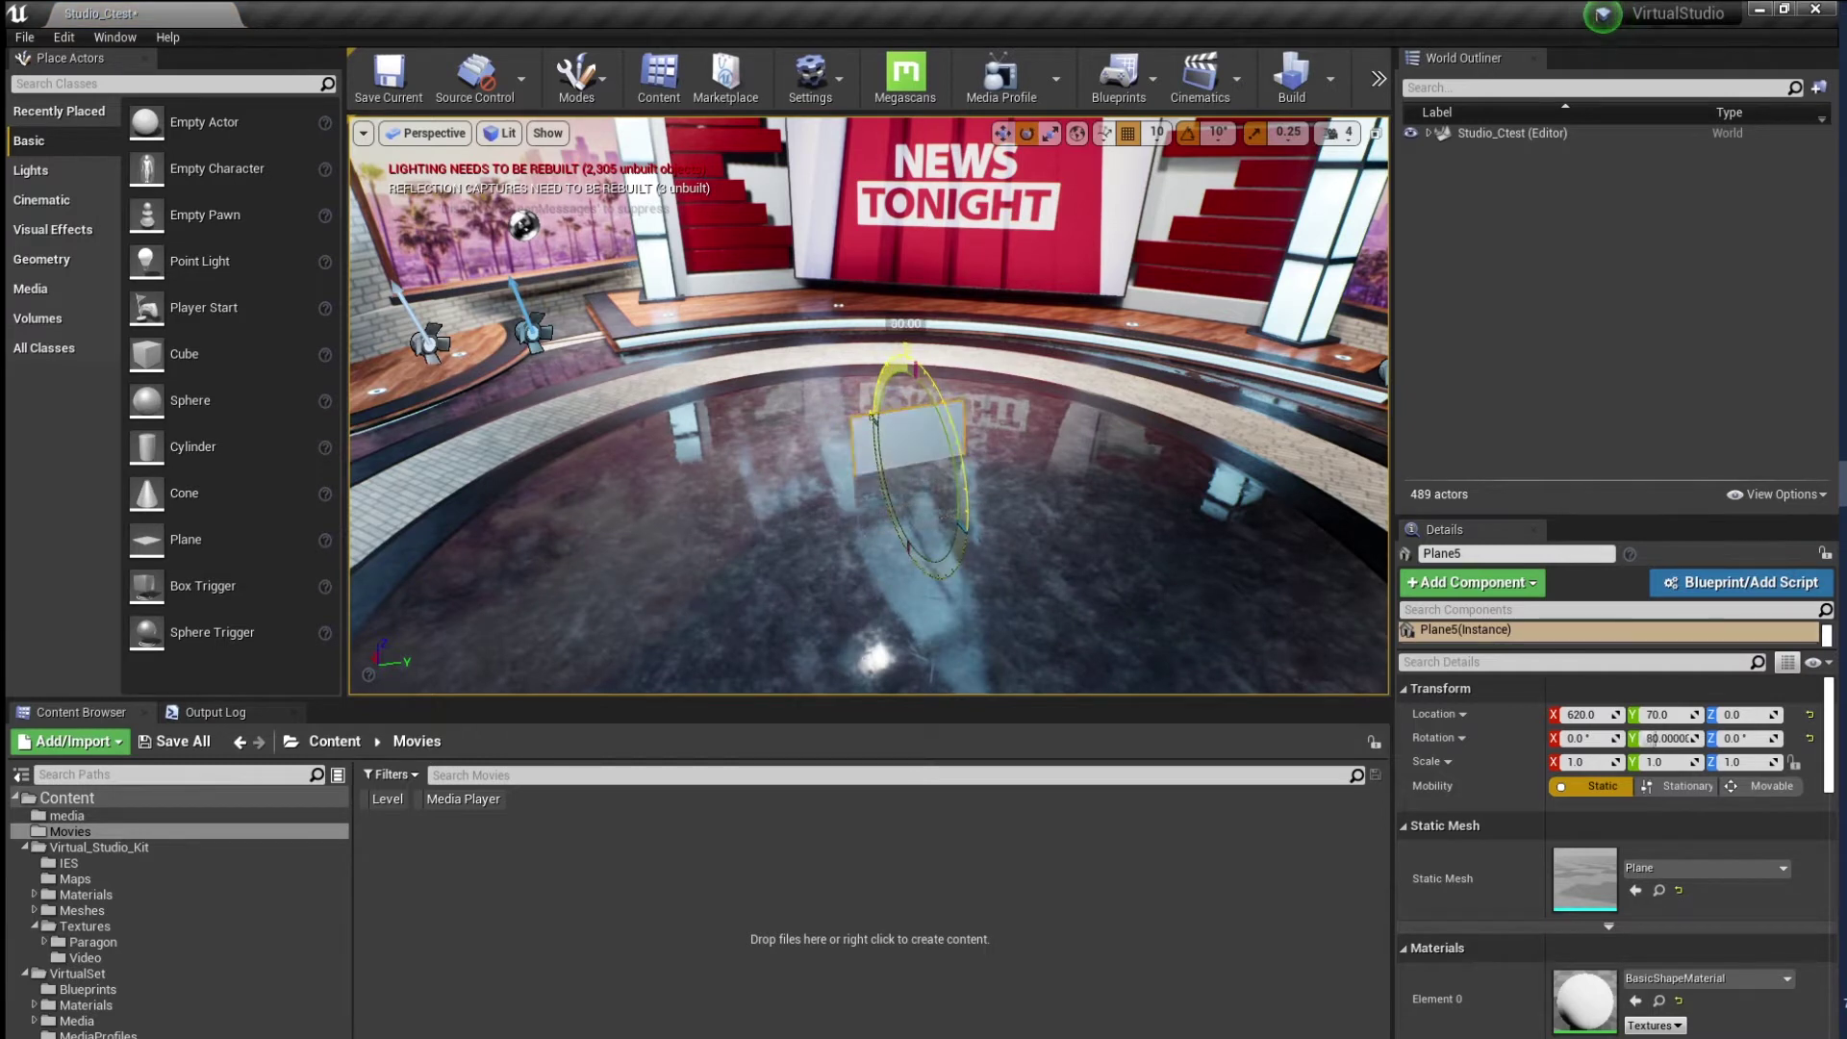
pyautogui.press('r')
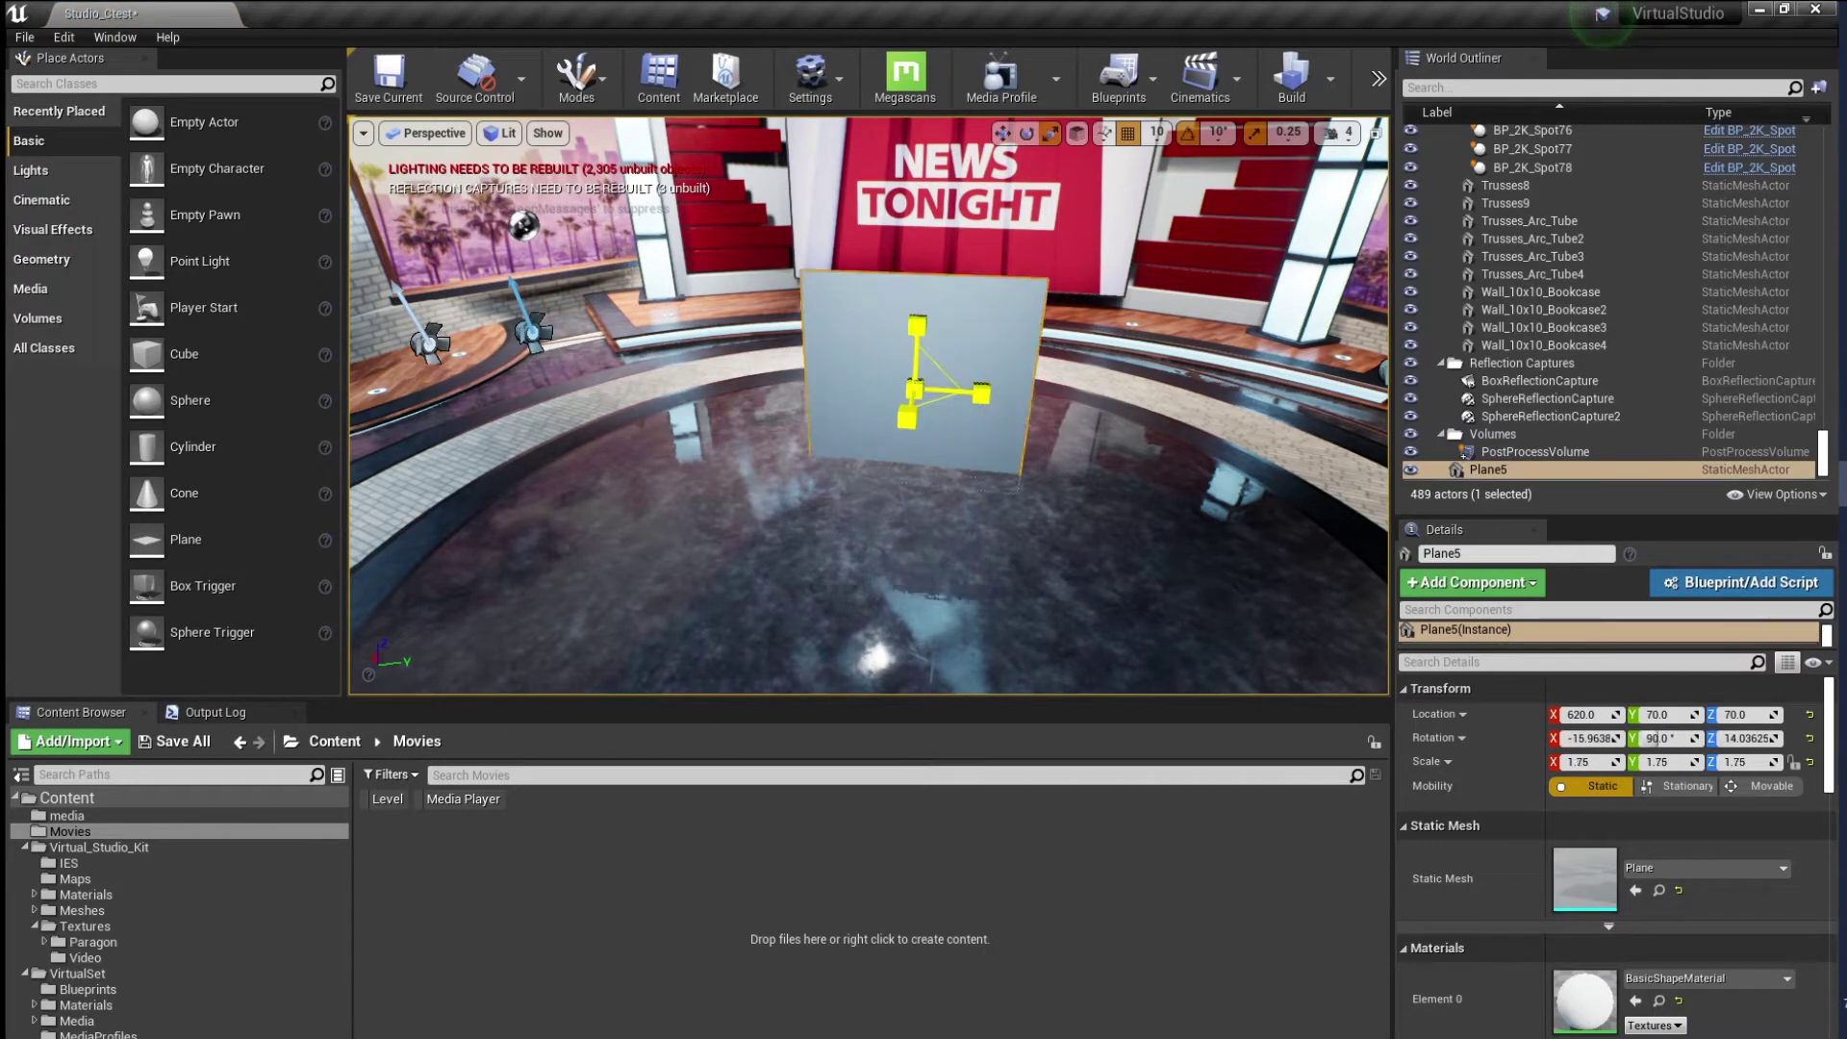
pyautogui.moveTo(922, 400); pyautogui.dragTo(972, 346)
# Raise the plane to height 100 and settle its scale at 2.0
pyautogui.moveTo(944, 575); pyautogui.dragTo(962, 539, button='right')
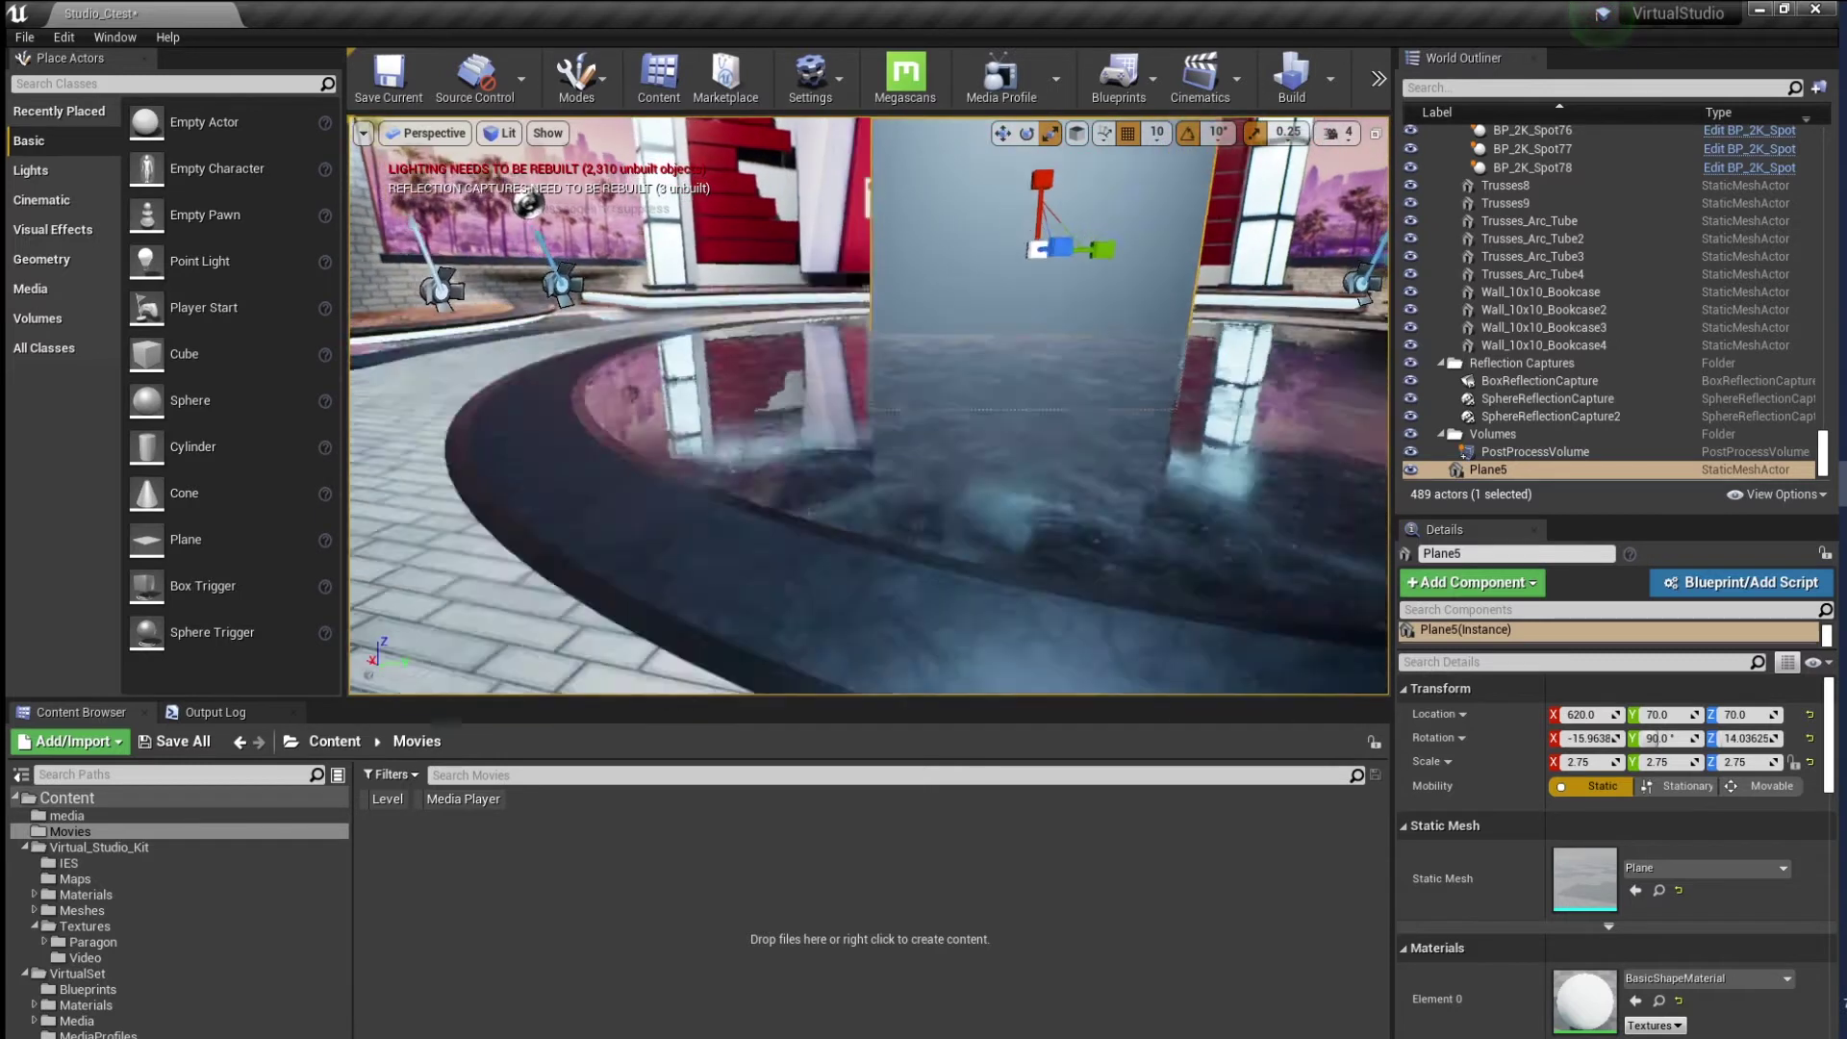
pyautogui.press('w')
pyautogui.moveTo(1069, 260)
pyautogui.mouseDown()
pyautogui.moveTo(1070, 188)
pyautogui.moveTo(1058, 231)
pyautogui.mouseUp()
pyautogui.press('r')
pyautogui.press('w')
pyautogui.press('f')
pyautogui.click(59, 200)
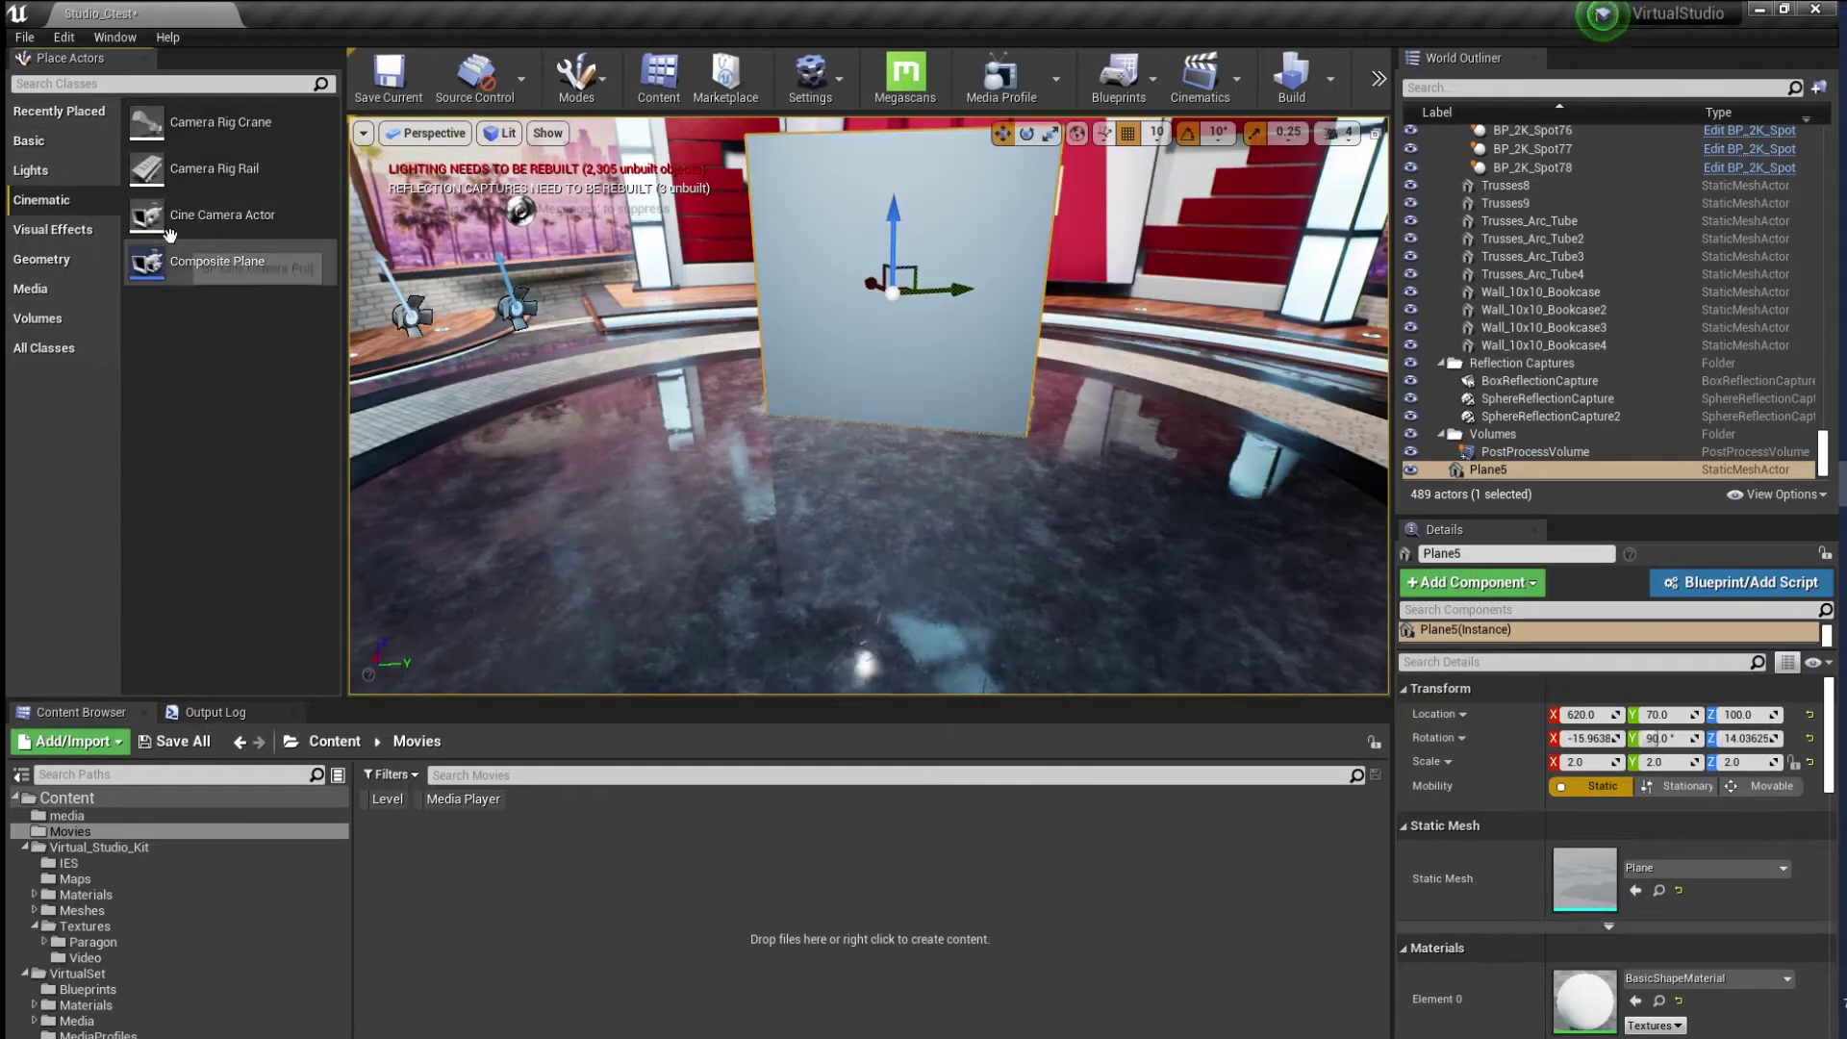
# Drop a Composite Plane camera on the studio floor and pilot BP_CineCameraProj from Placed Cameras
pyautogui.moveTo(219, 281); pyautogui.dragTo(827, 540)
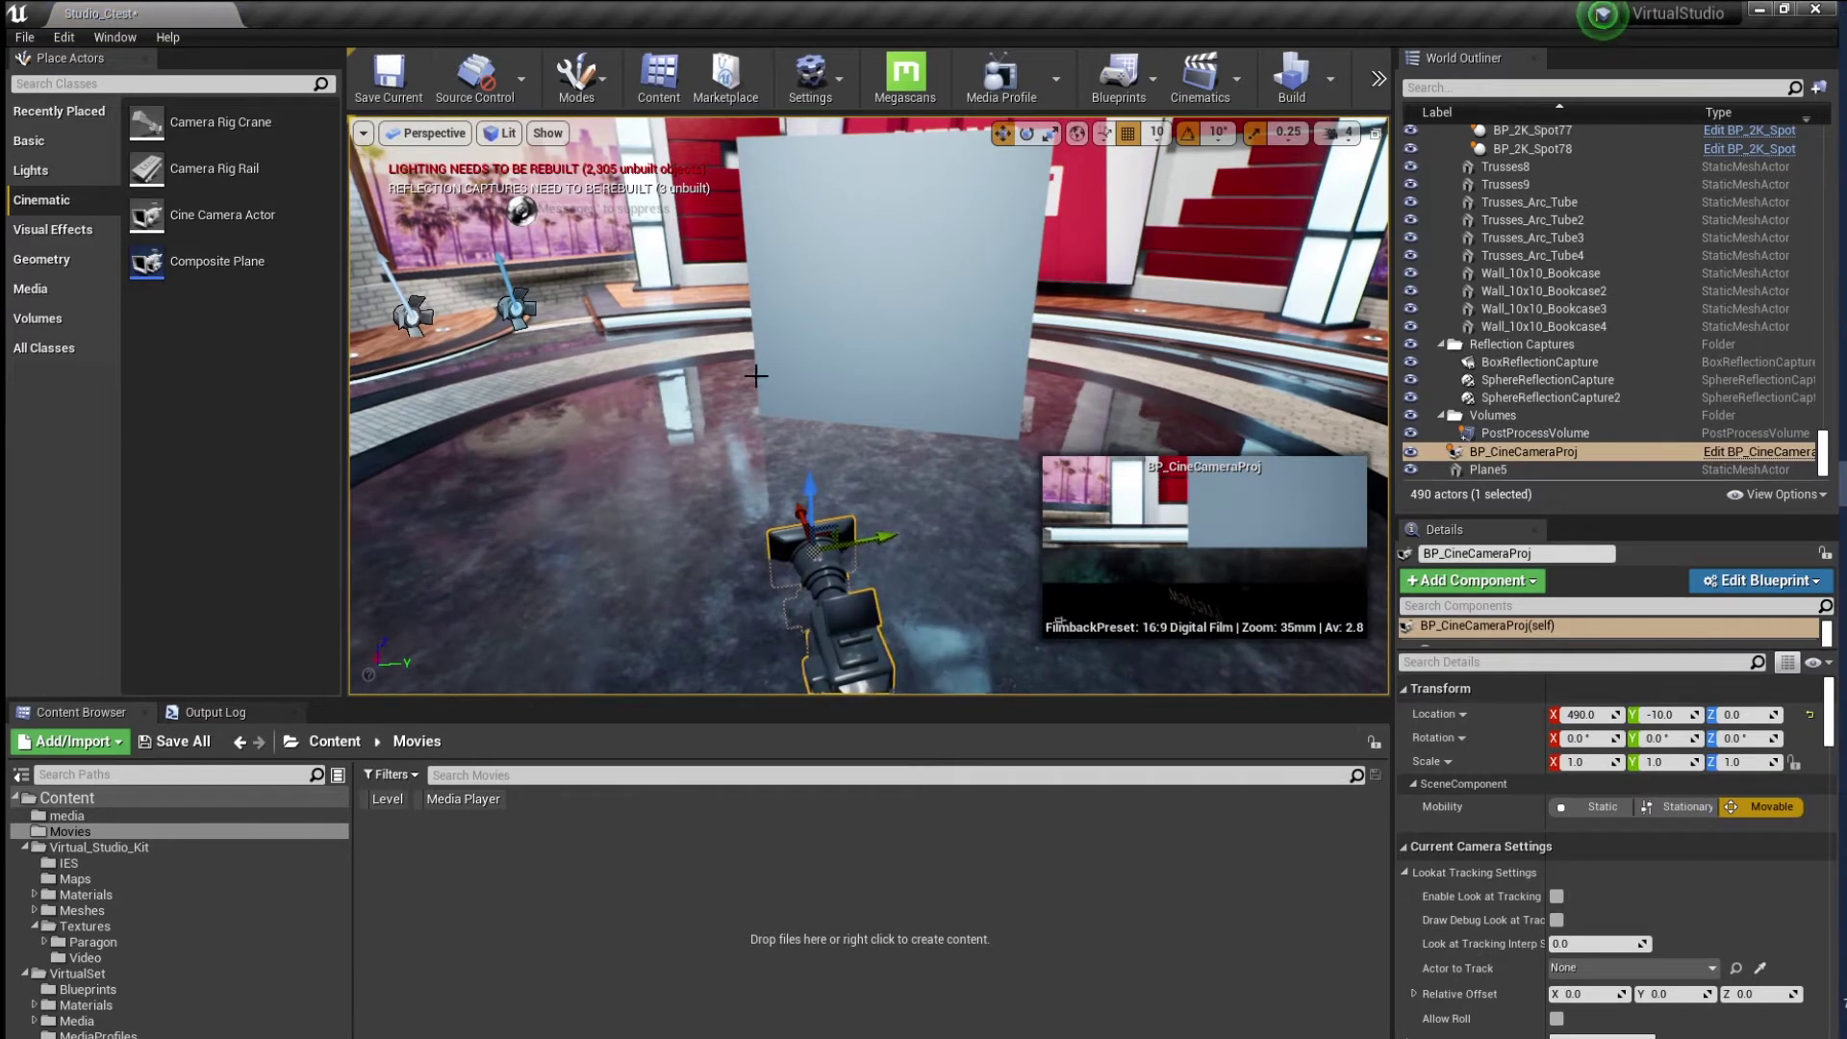
pyautogui.click(425, 141)
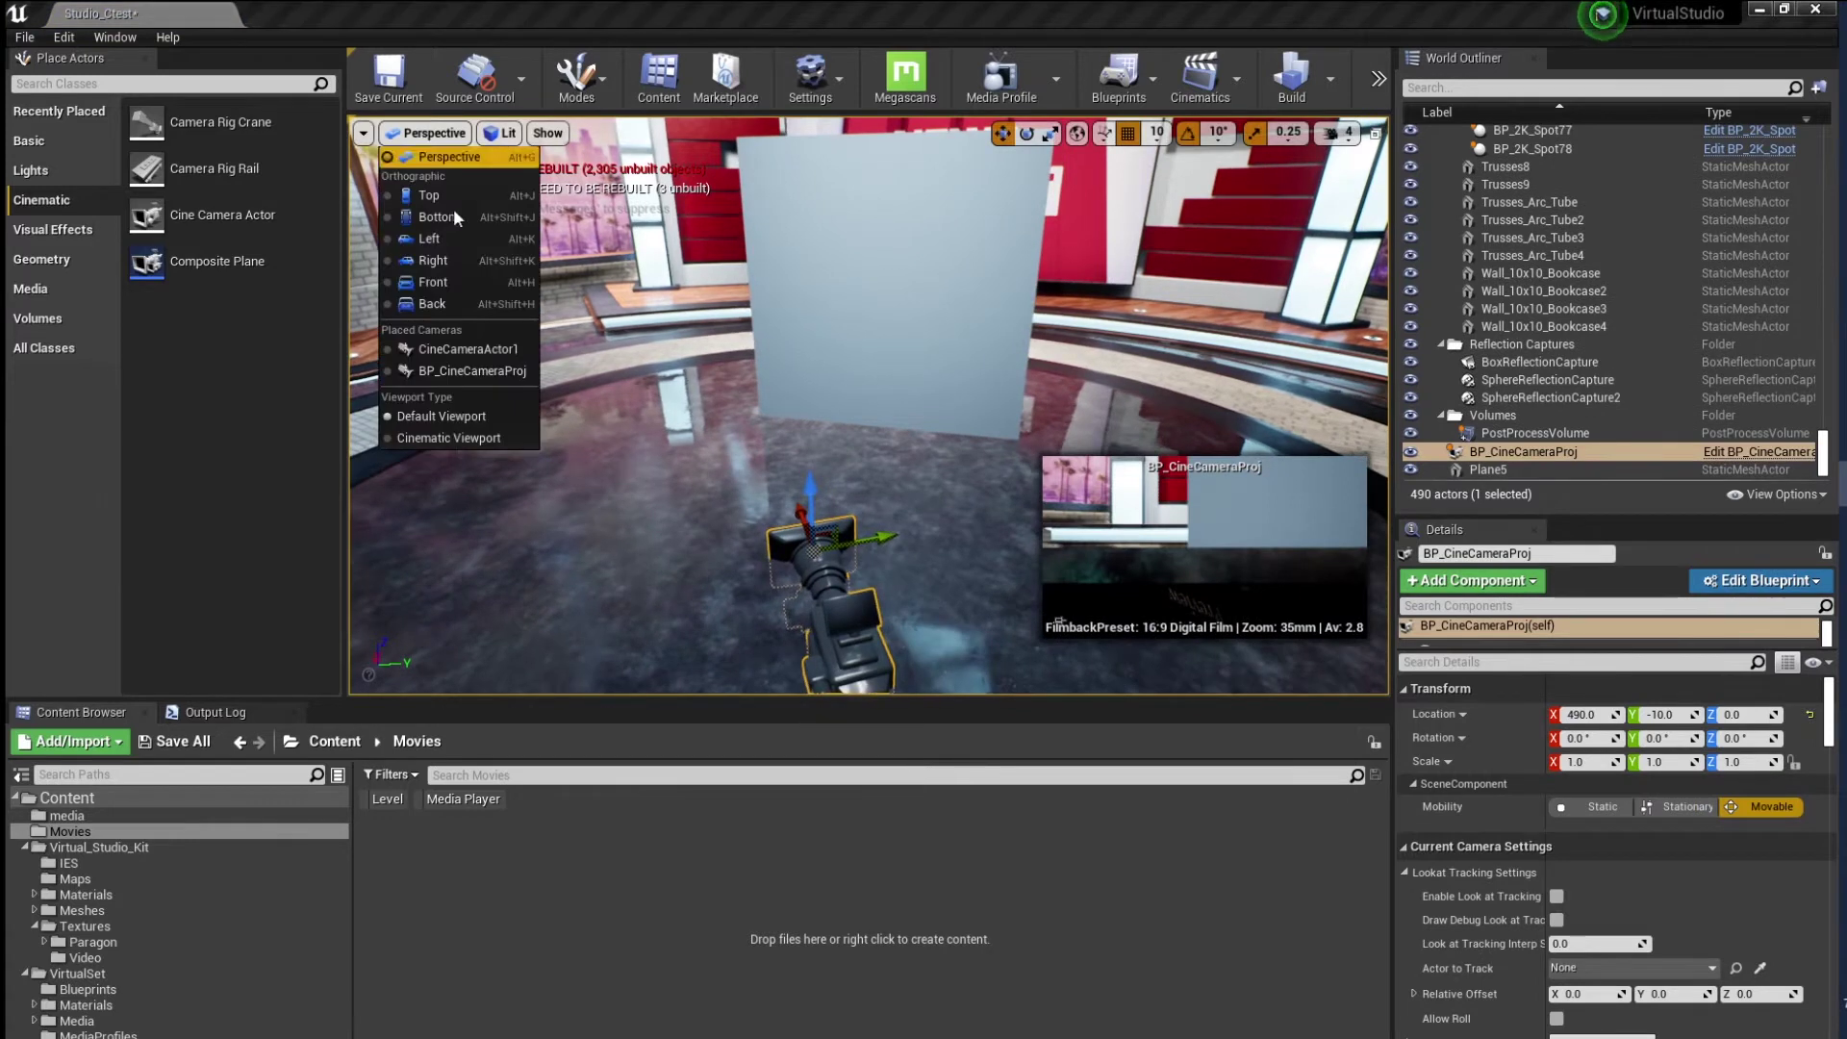
pyautogui.click(483, 372)
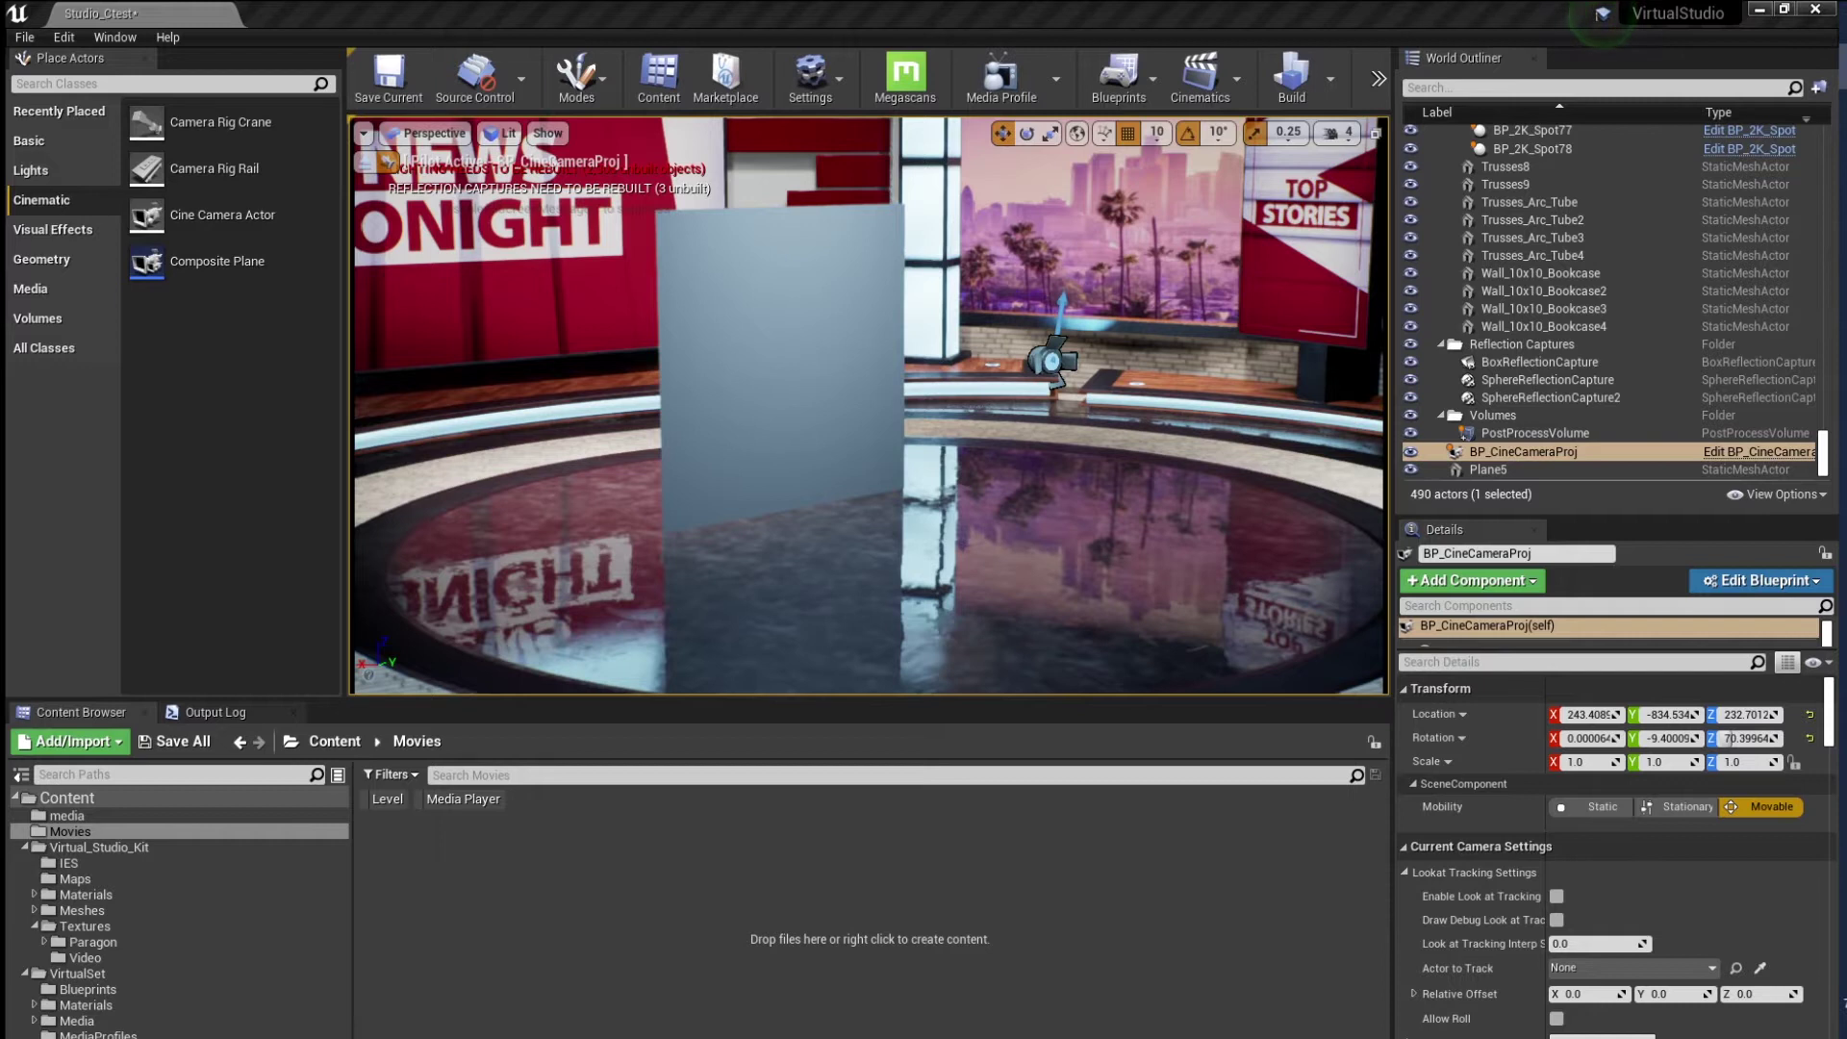
# Import greenscreen.mp4 into /Game/Movies as a File Media Source
pyautogui.hotkey('alt', 'Tab')
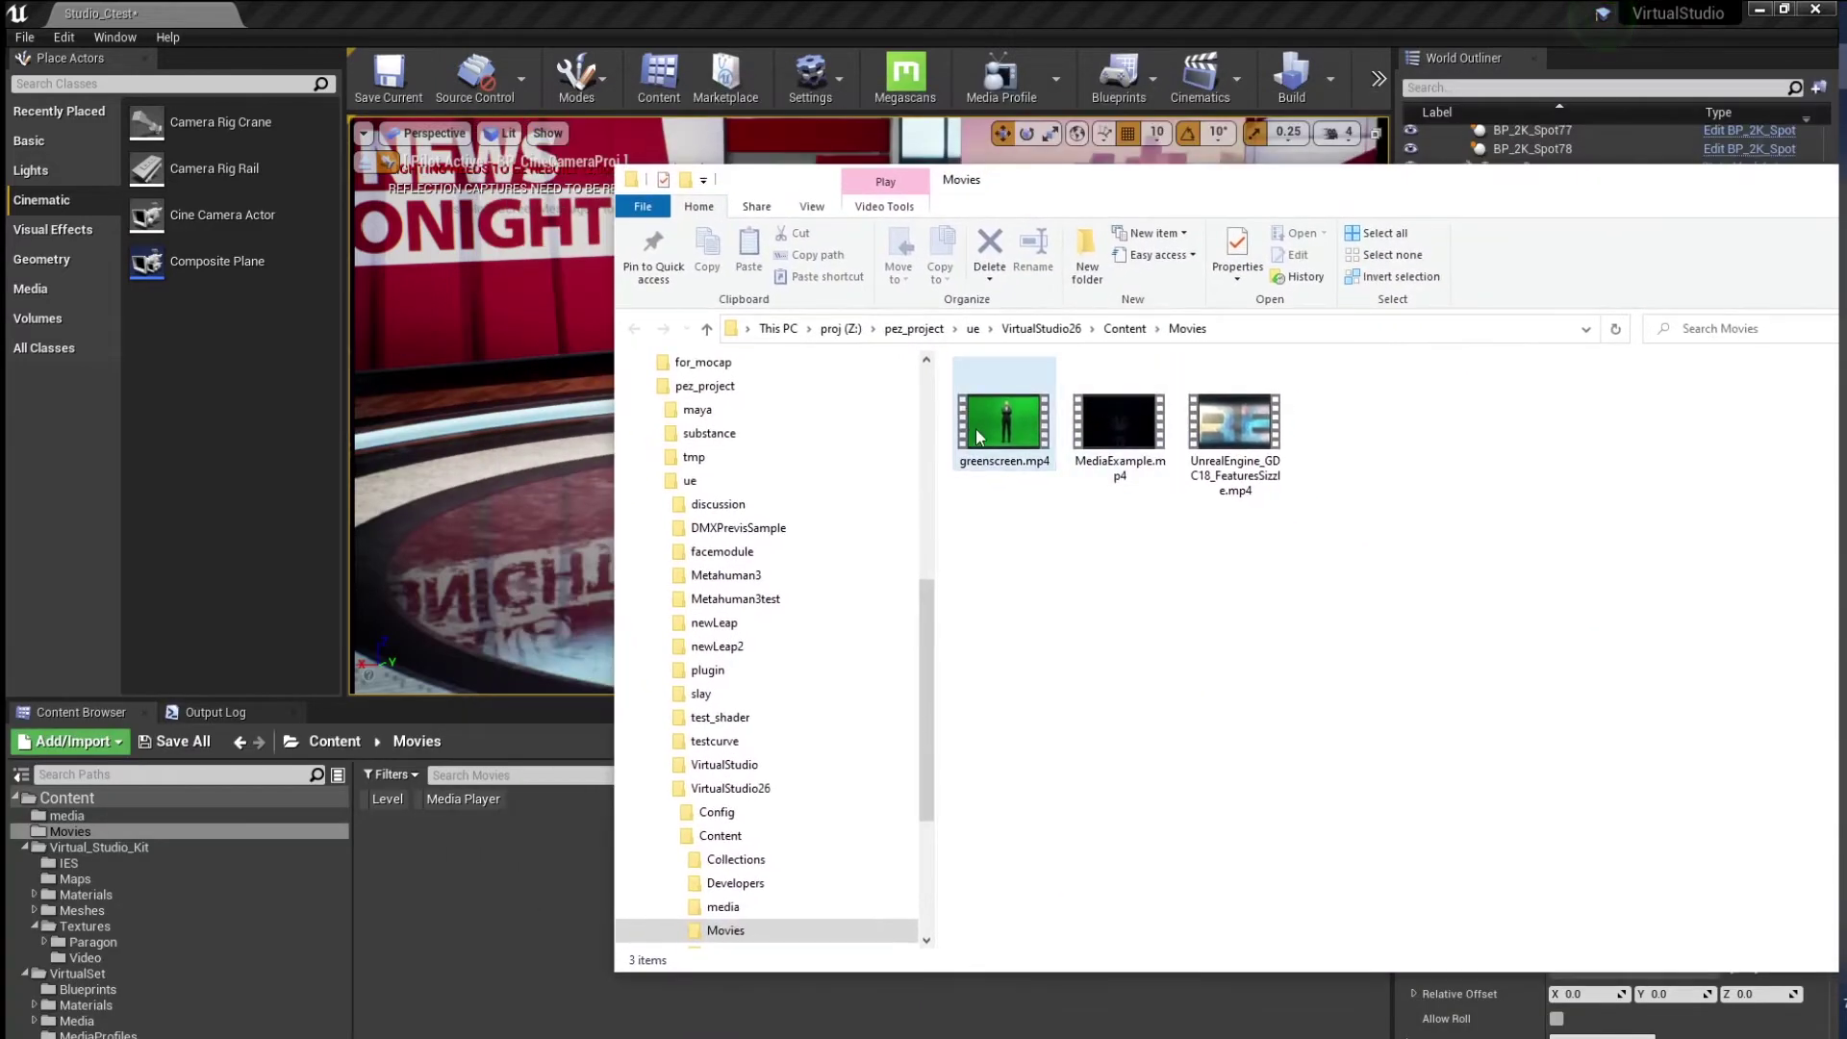
pyautogui.click(67, 741)
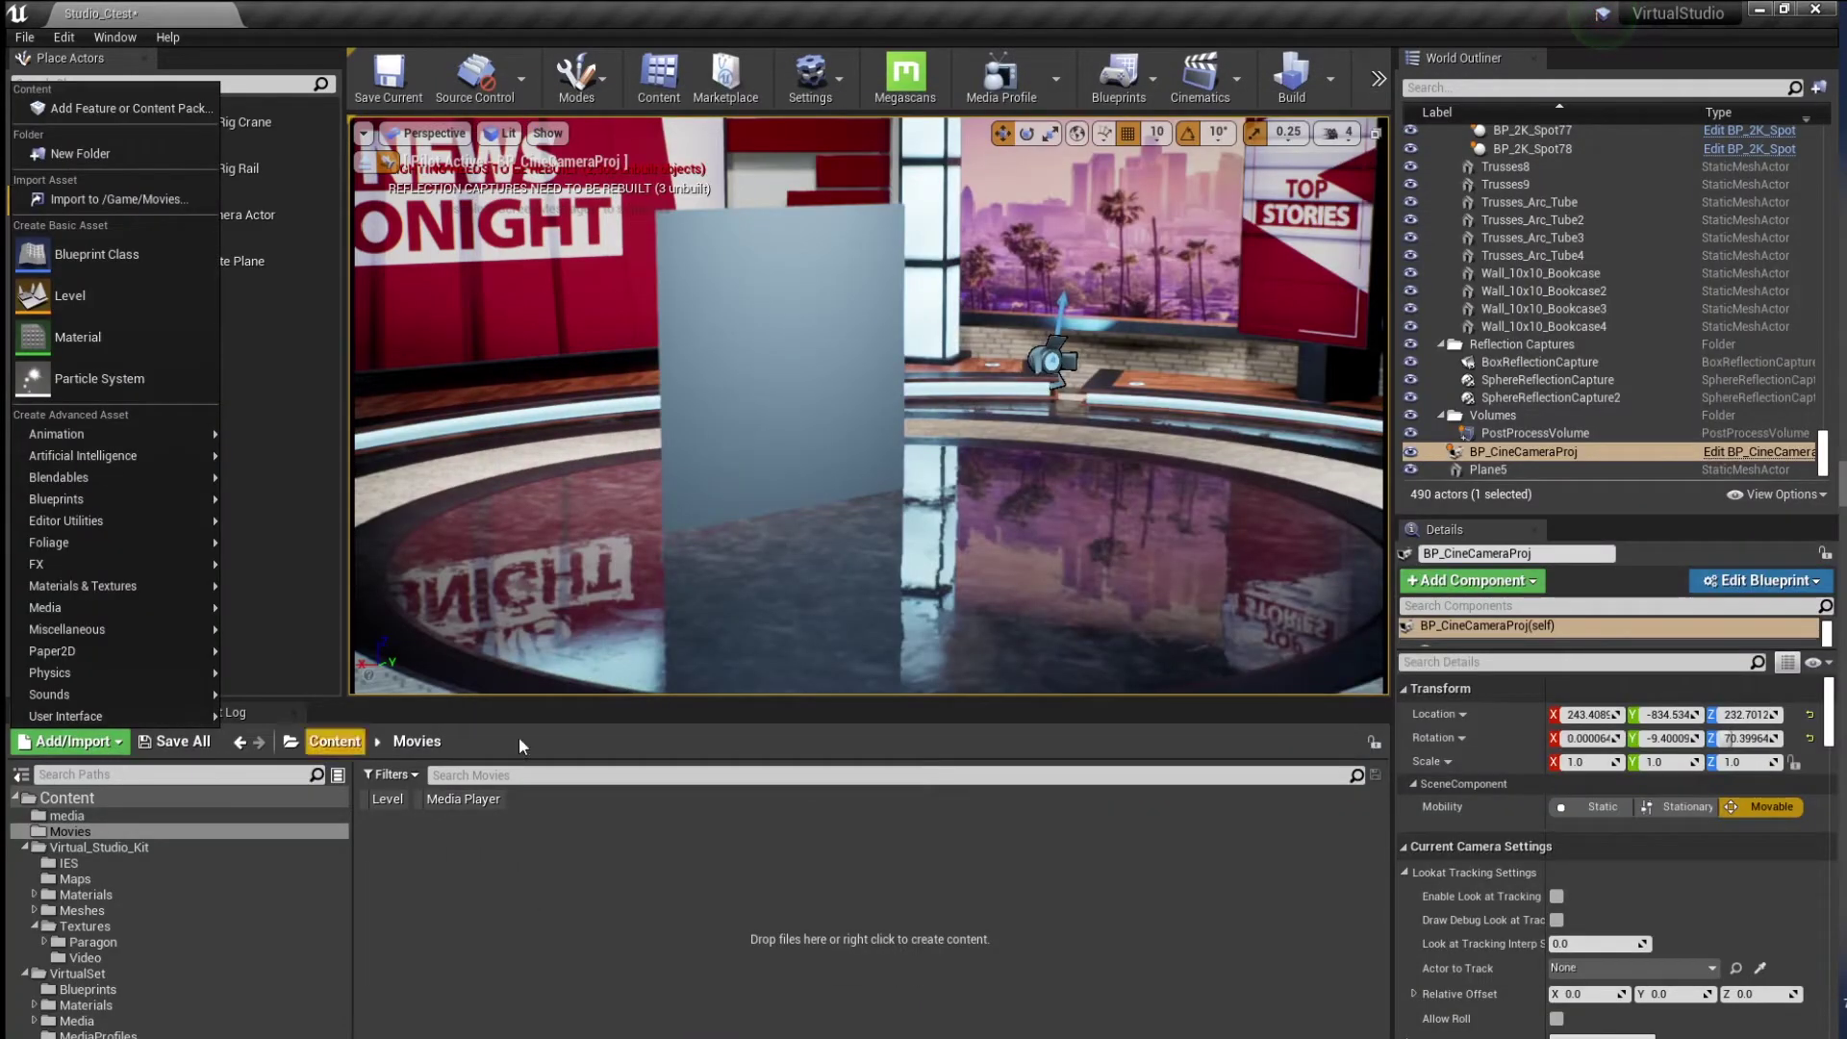
pyautogui.click(106, 200)
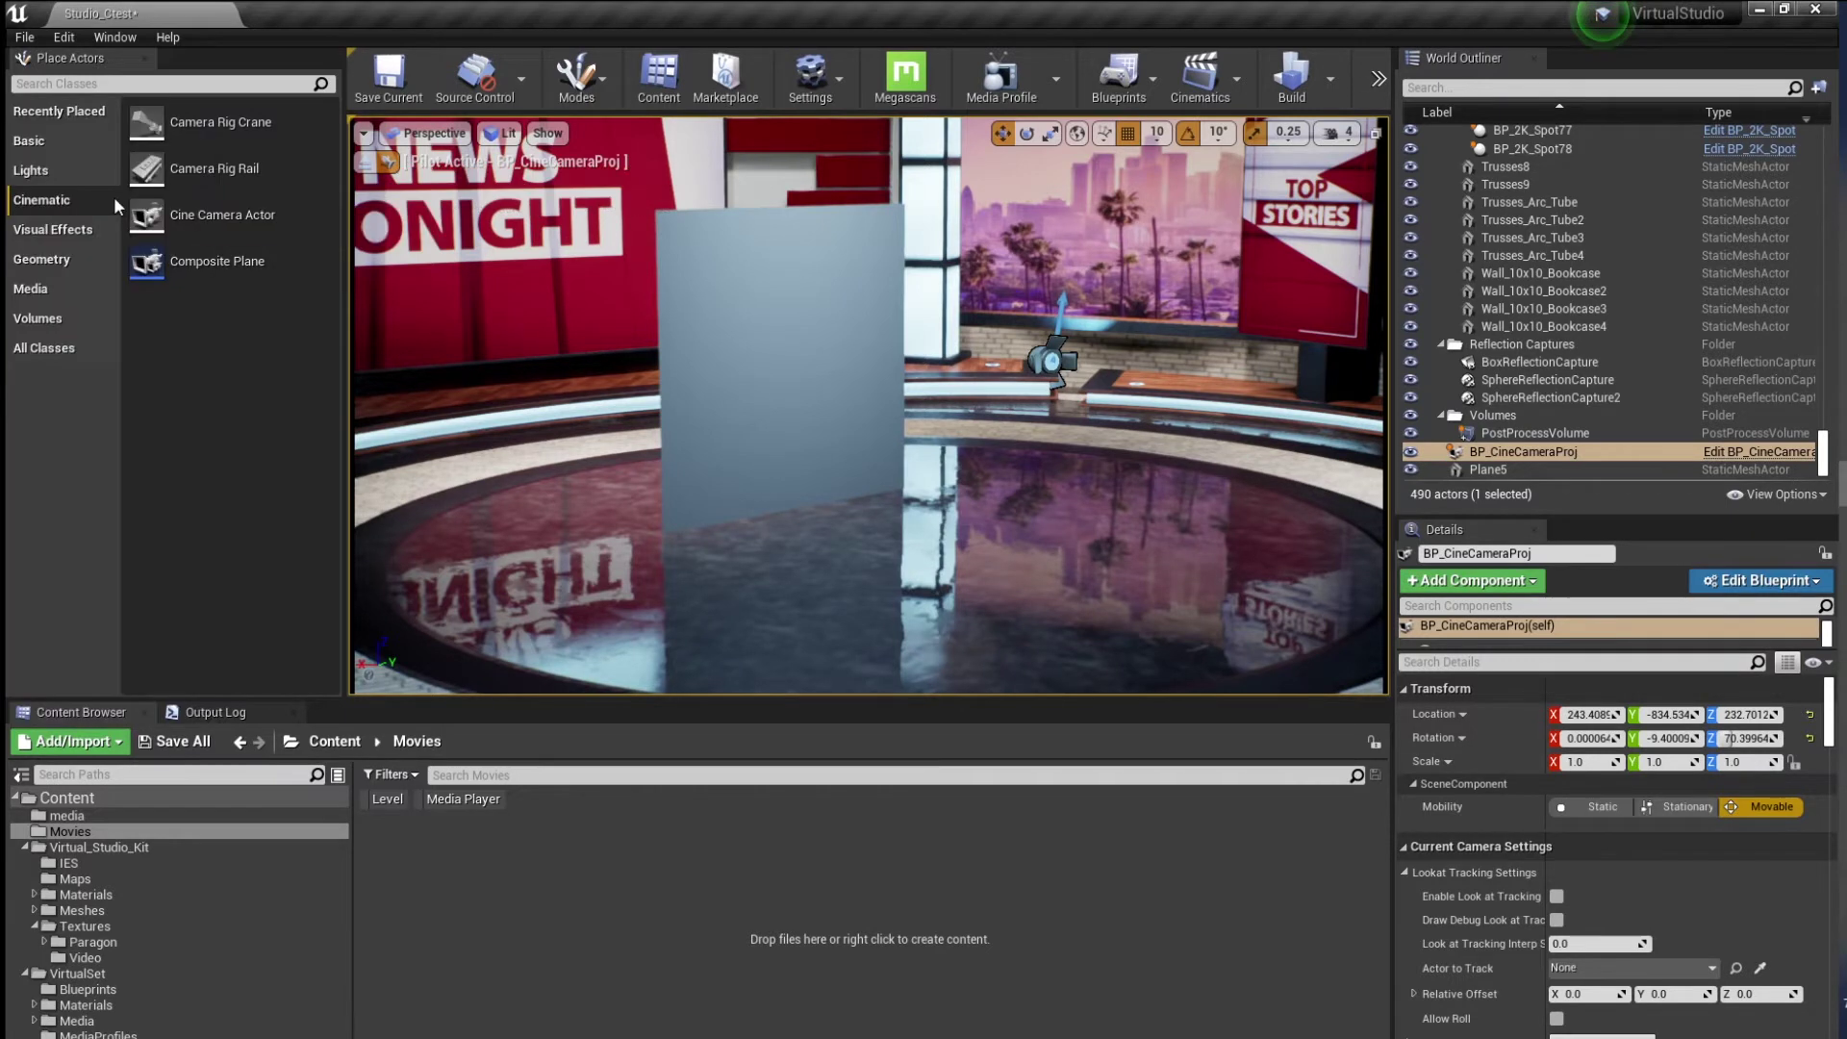
pyautogui.click(331, 200)
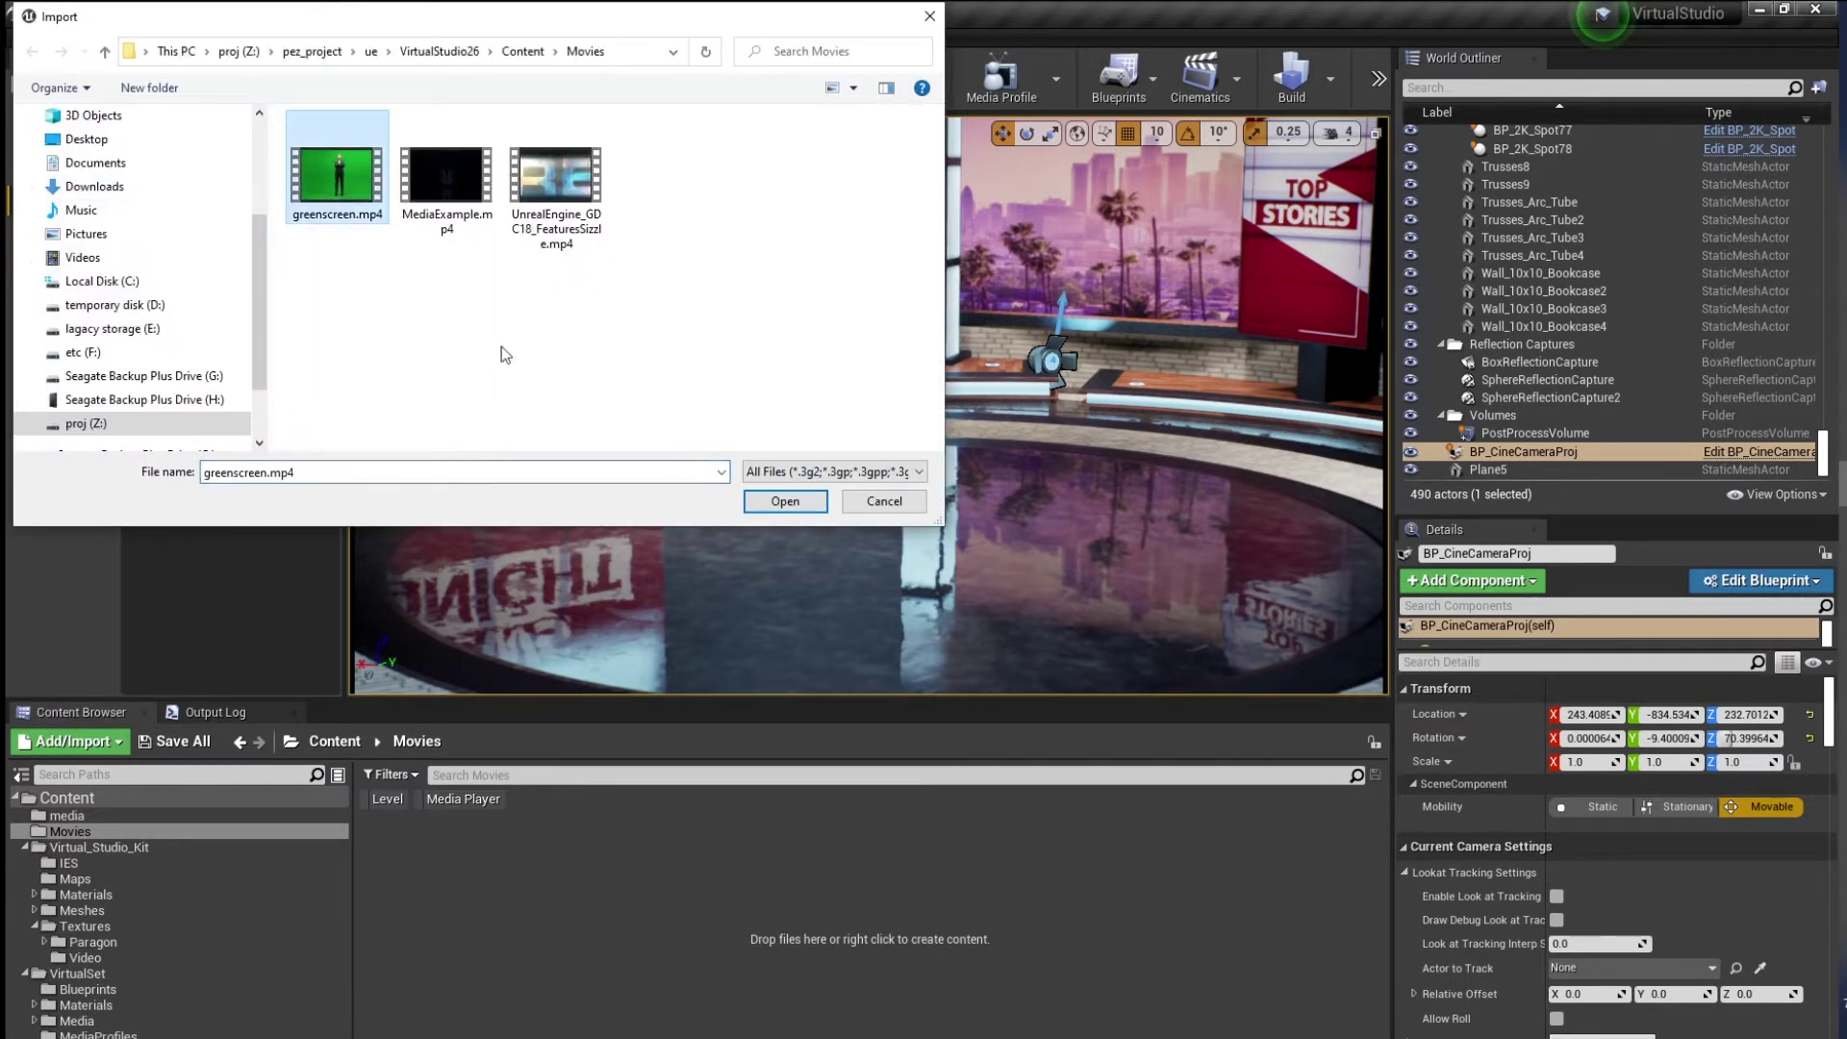
pyautogui.click(776, 505)
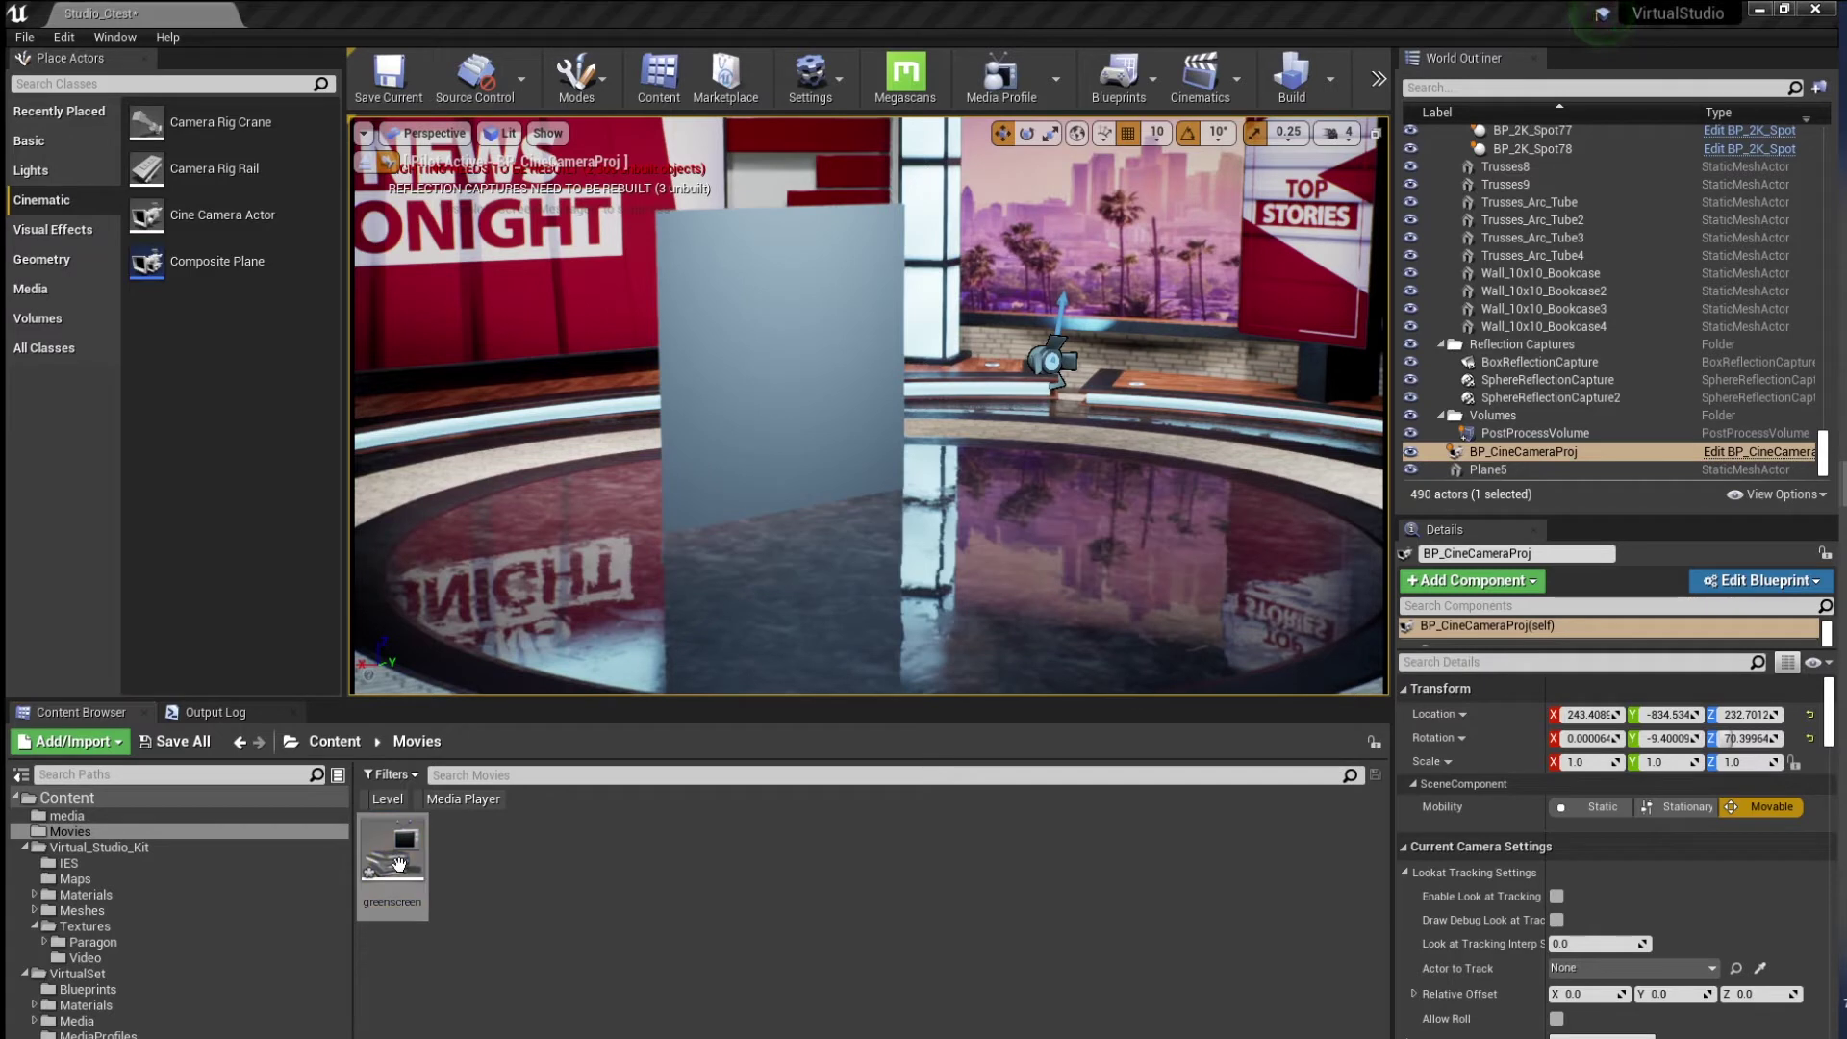
# Open the greenscreen media source to check its file path, then close it
pyautogui.doubleClick(392, 851)
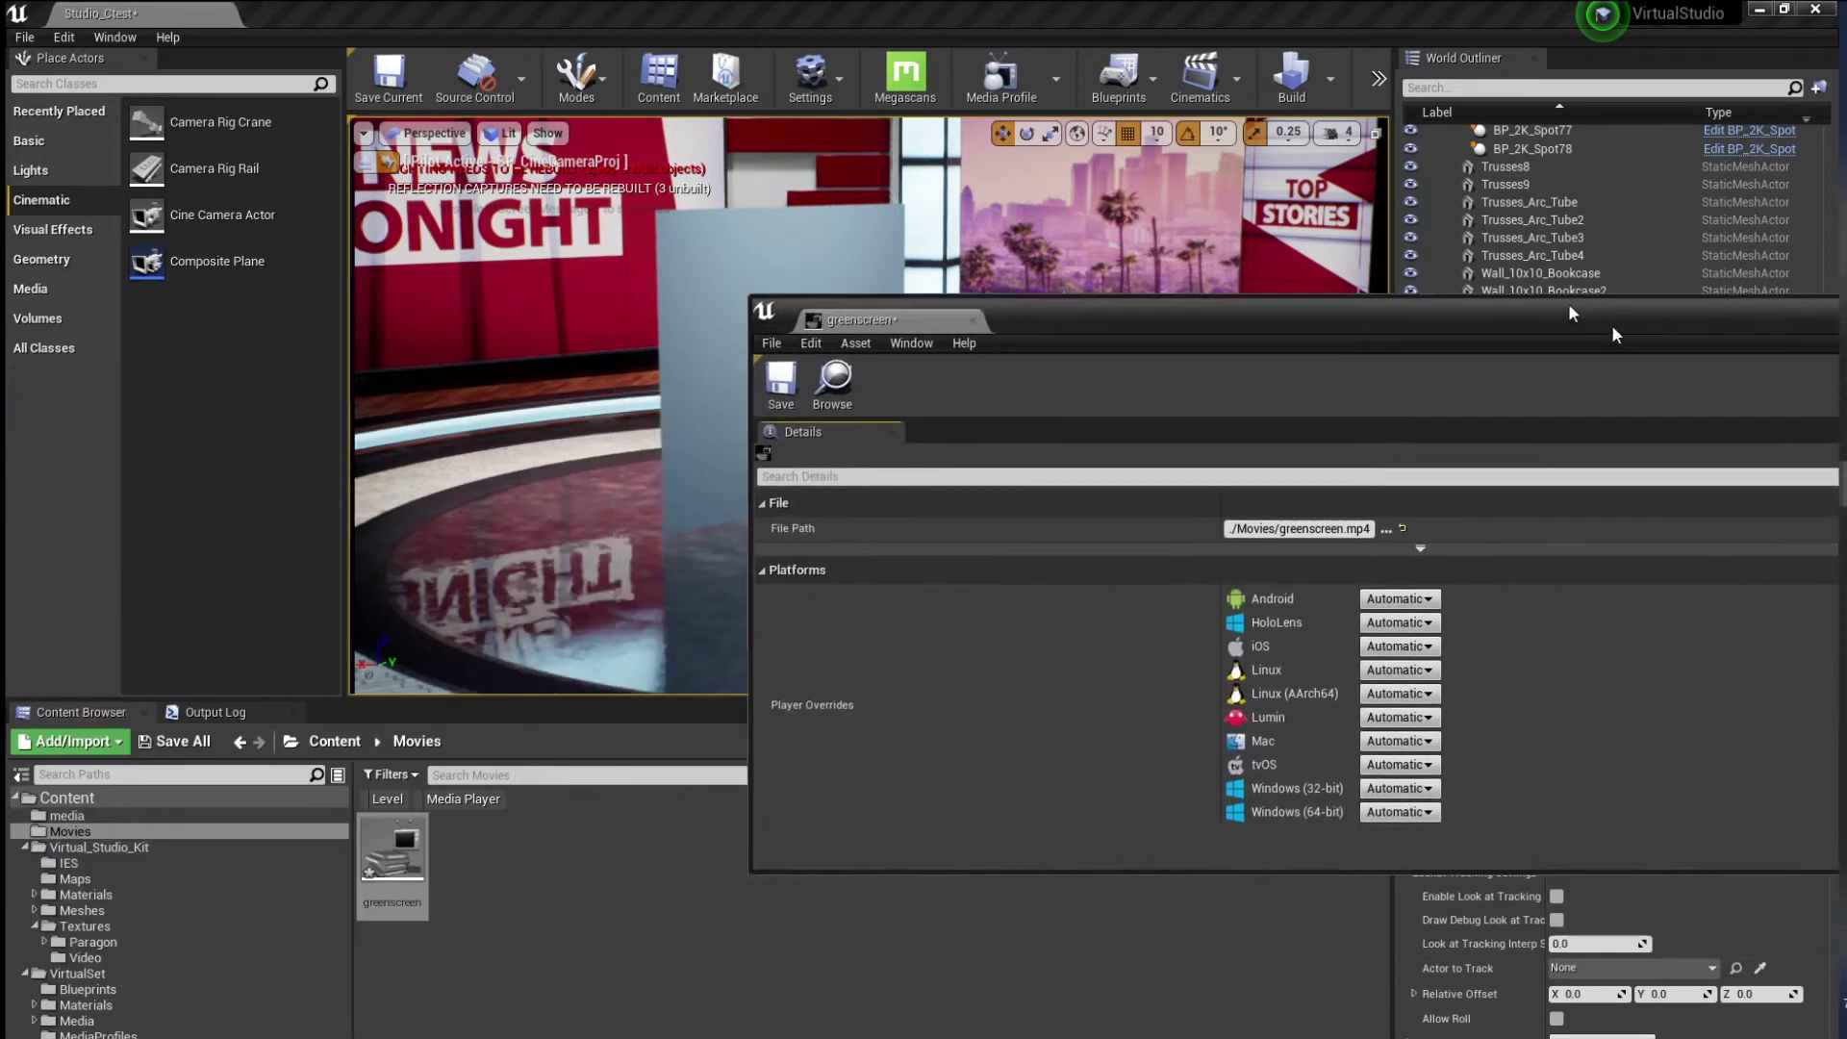
pyautogui.moveTo(1569, 303); pyautogui.dragTo(1143, 160)
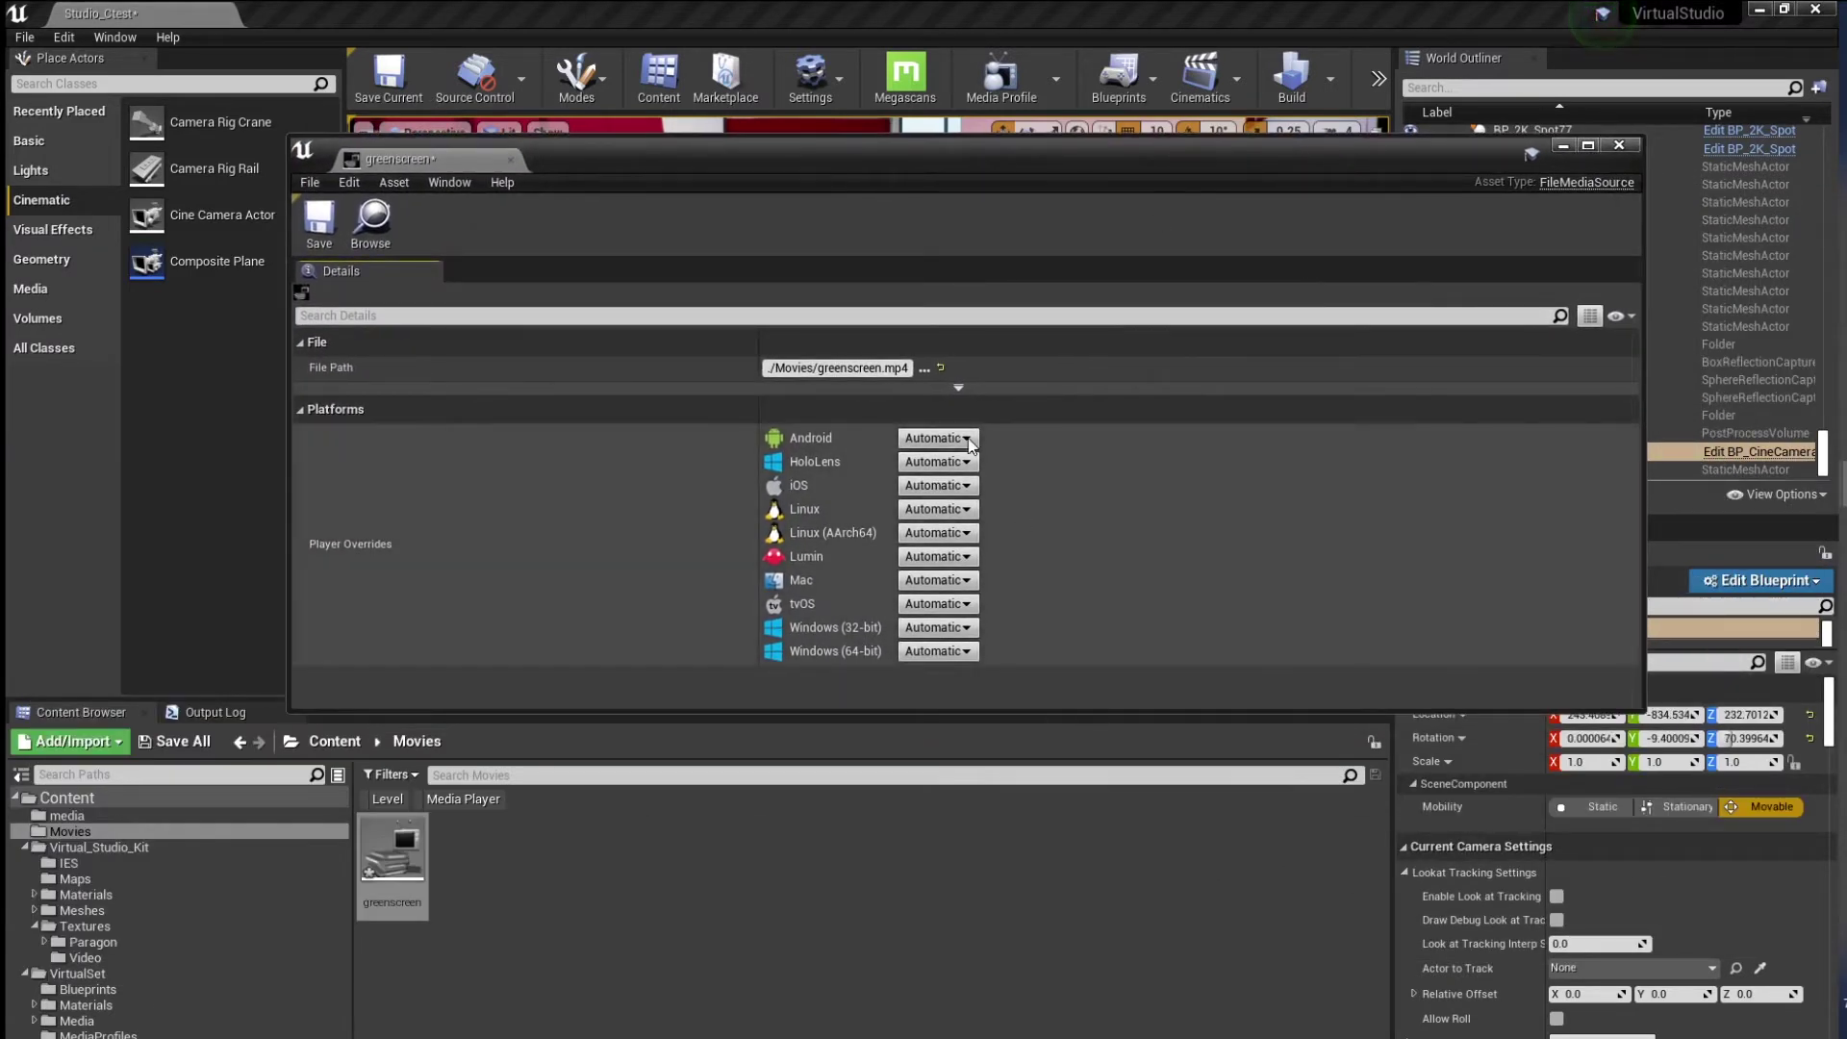
pyautogui.click(525, 850)
pyautogui.rightClick(525, 851)
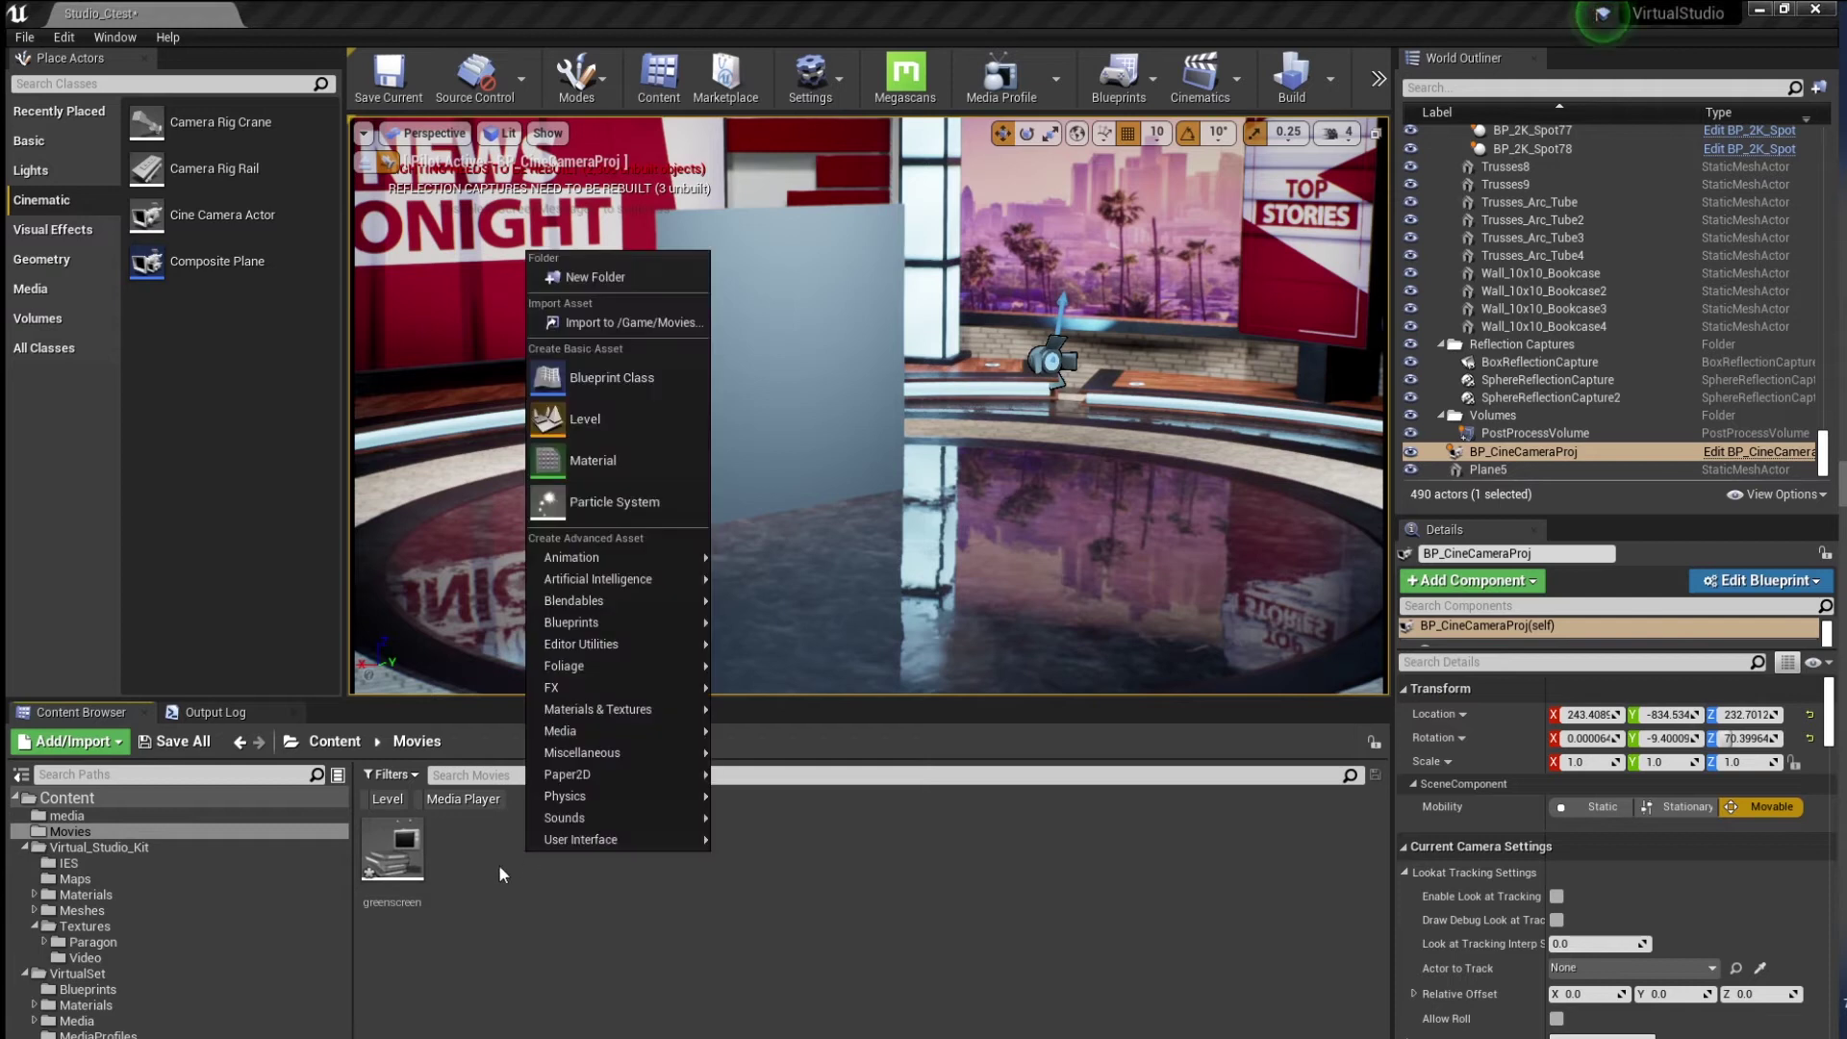
# Create a Media Player with a linked video MediaTexture, keeping the name NewMediaPlayer
pyautogui.moveTo(608, 839)
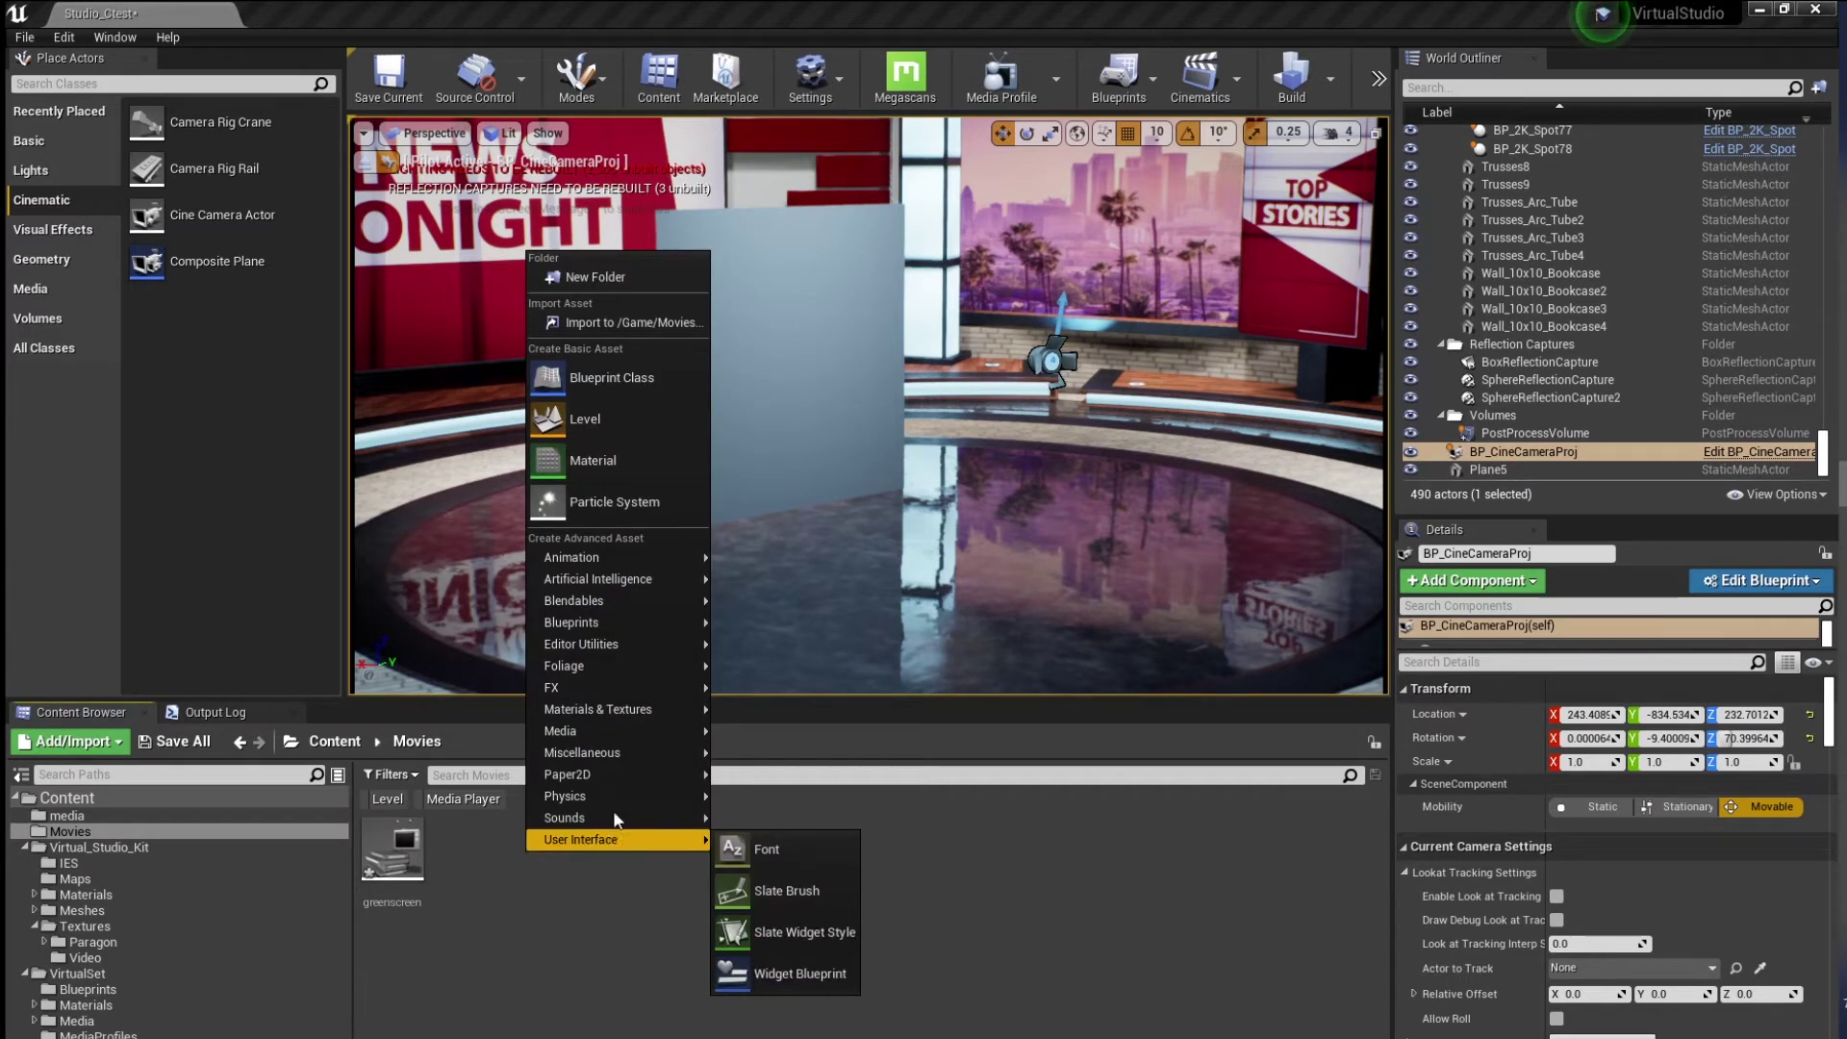
pyautogui.moveTo(620, 735)
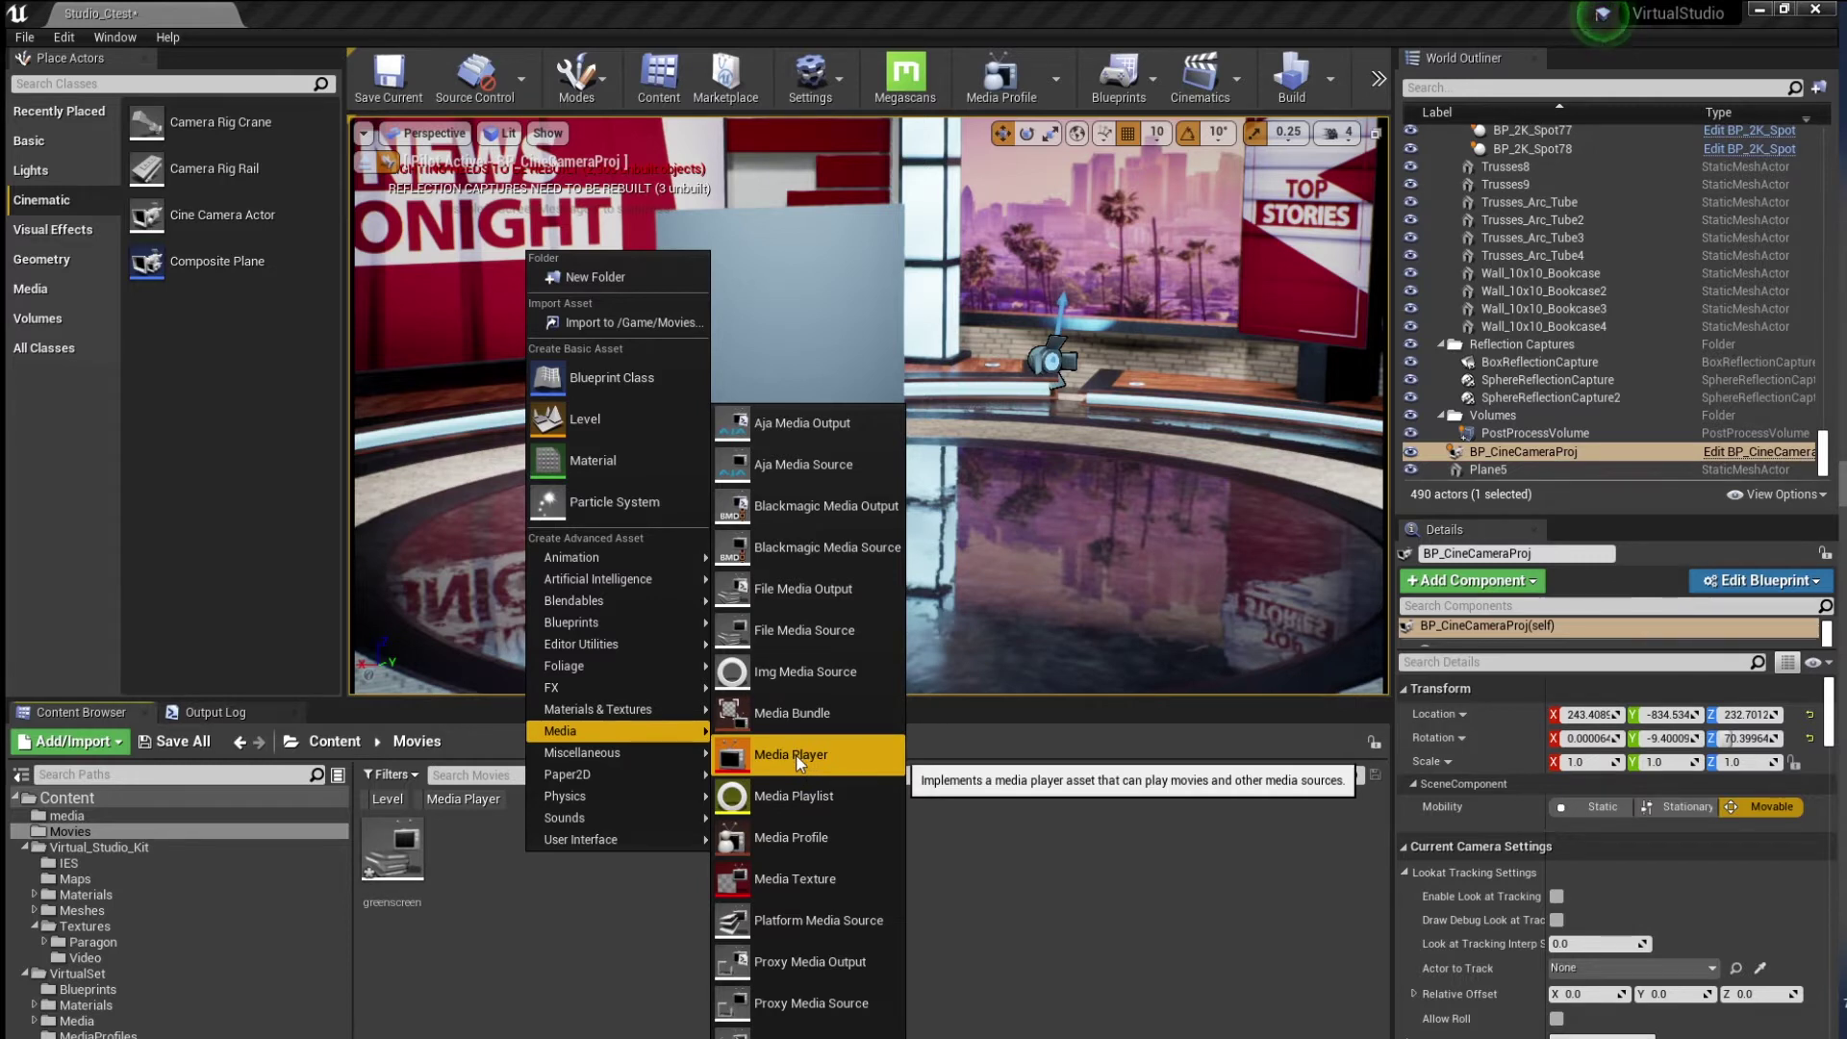
pyautogui.click(797, 762)
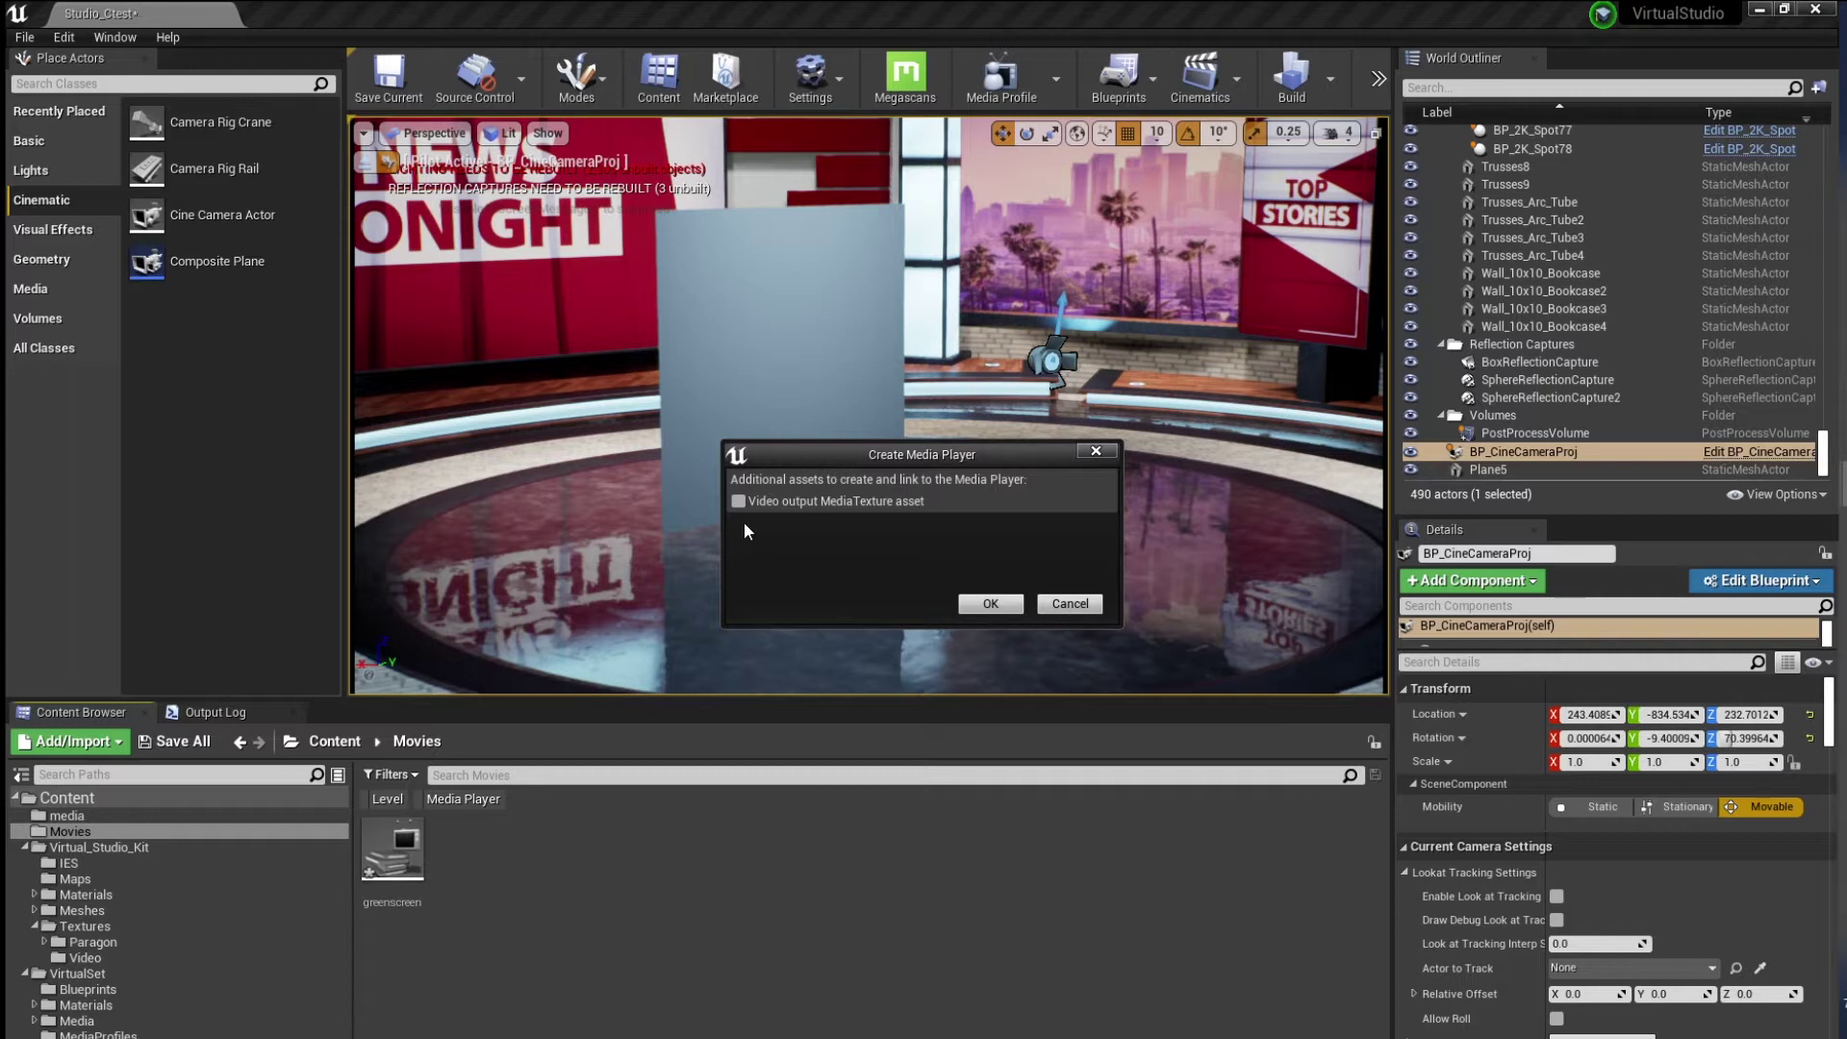
pyautogui.click(737, 501)
pyautogui.click(996, 604)
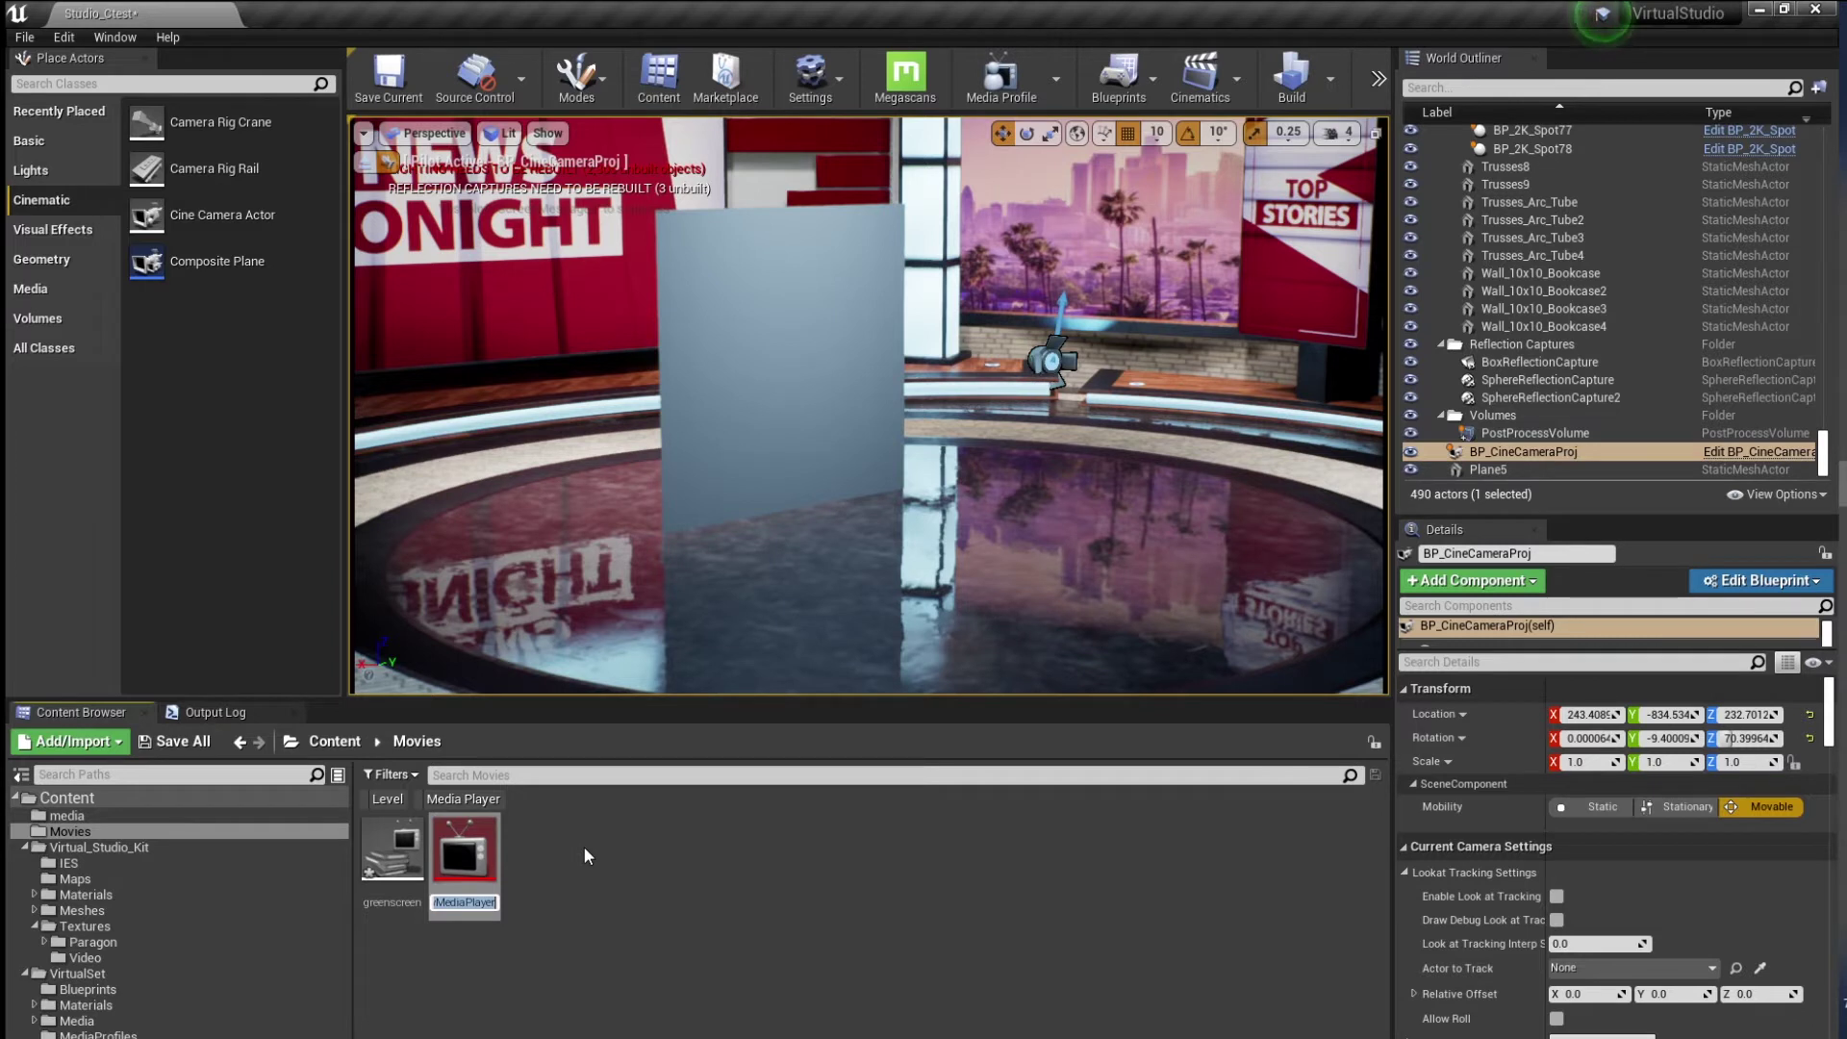
pyautogui.press('Return')
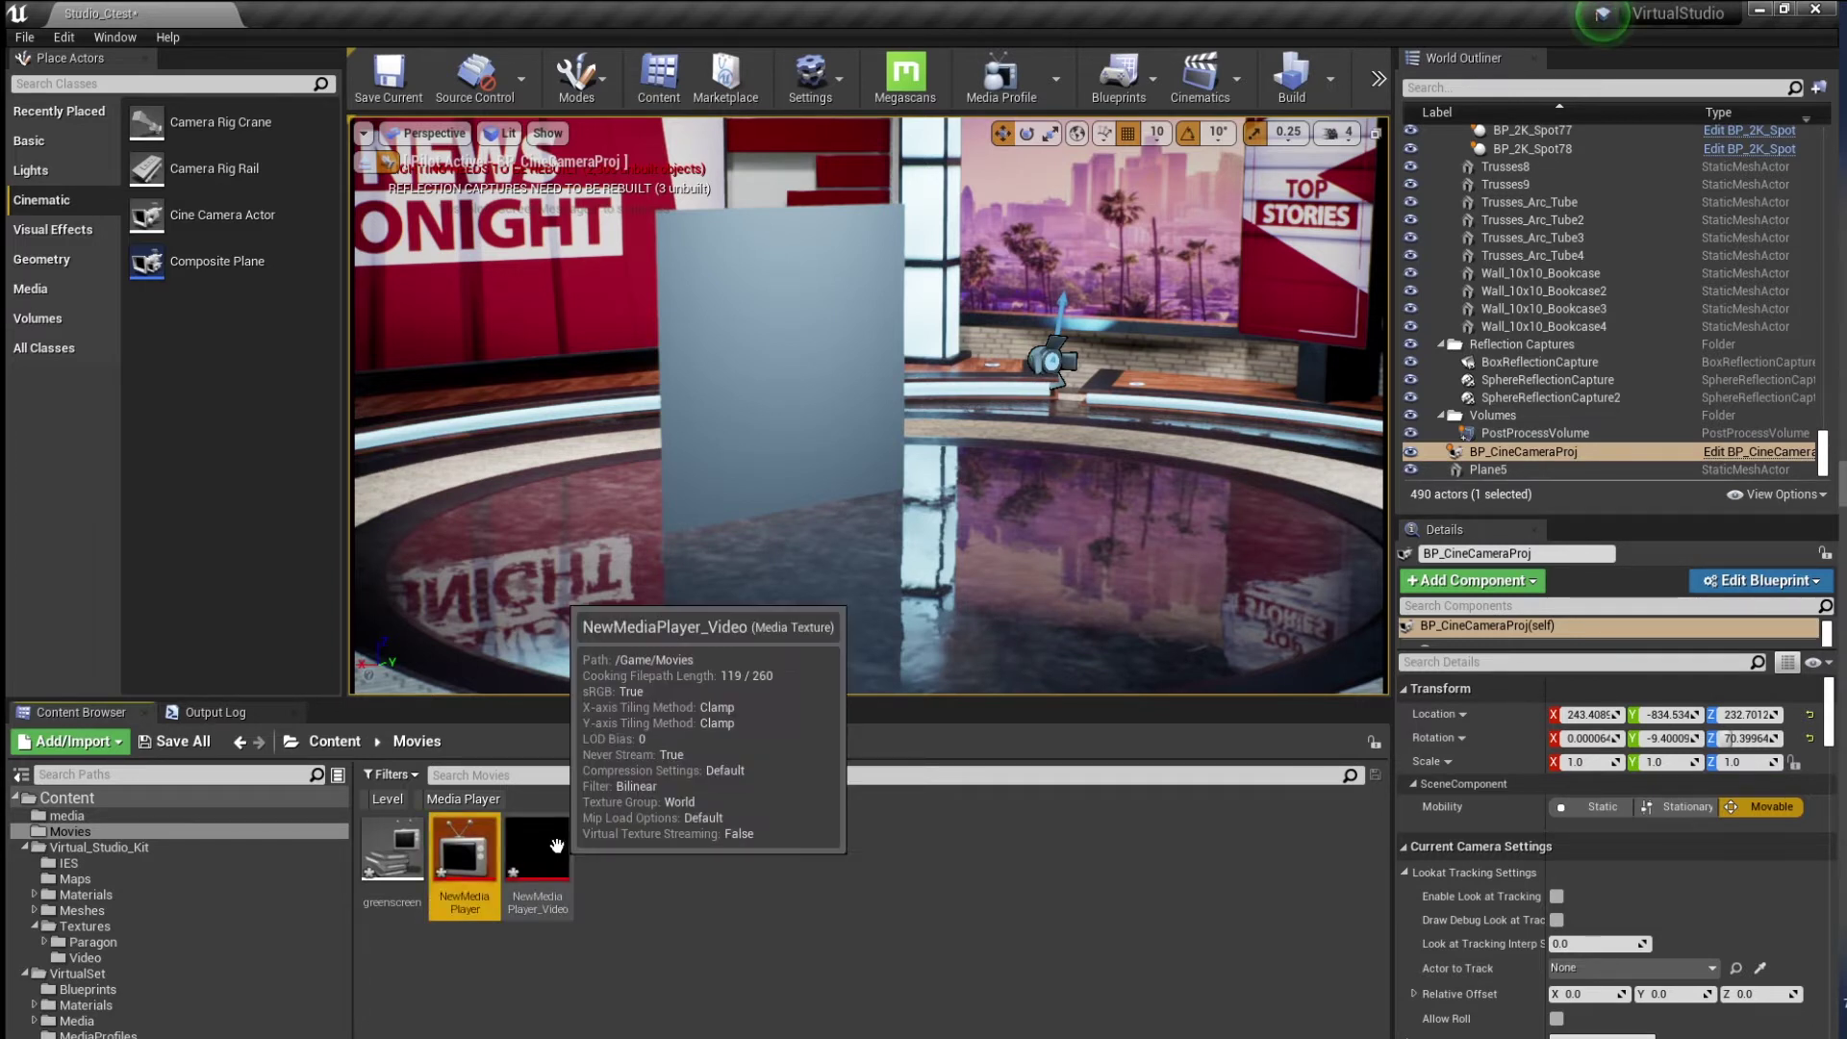
# Open NewMediaPlayer and NewMediaPlayer_Video and load greenscreen into the player
pyautogui.doubleClick(463, 854)
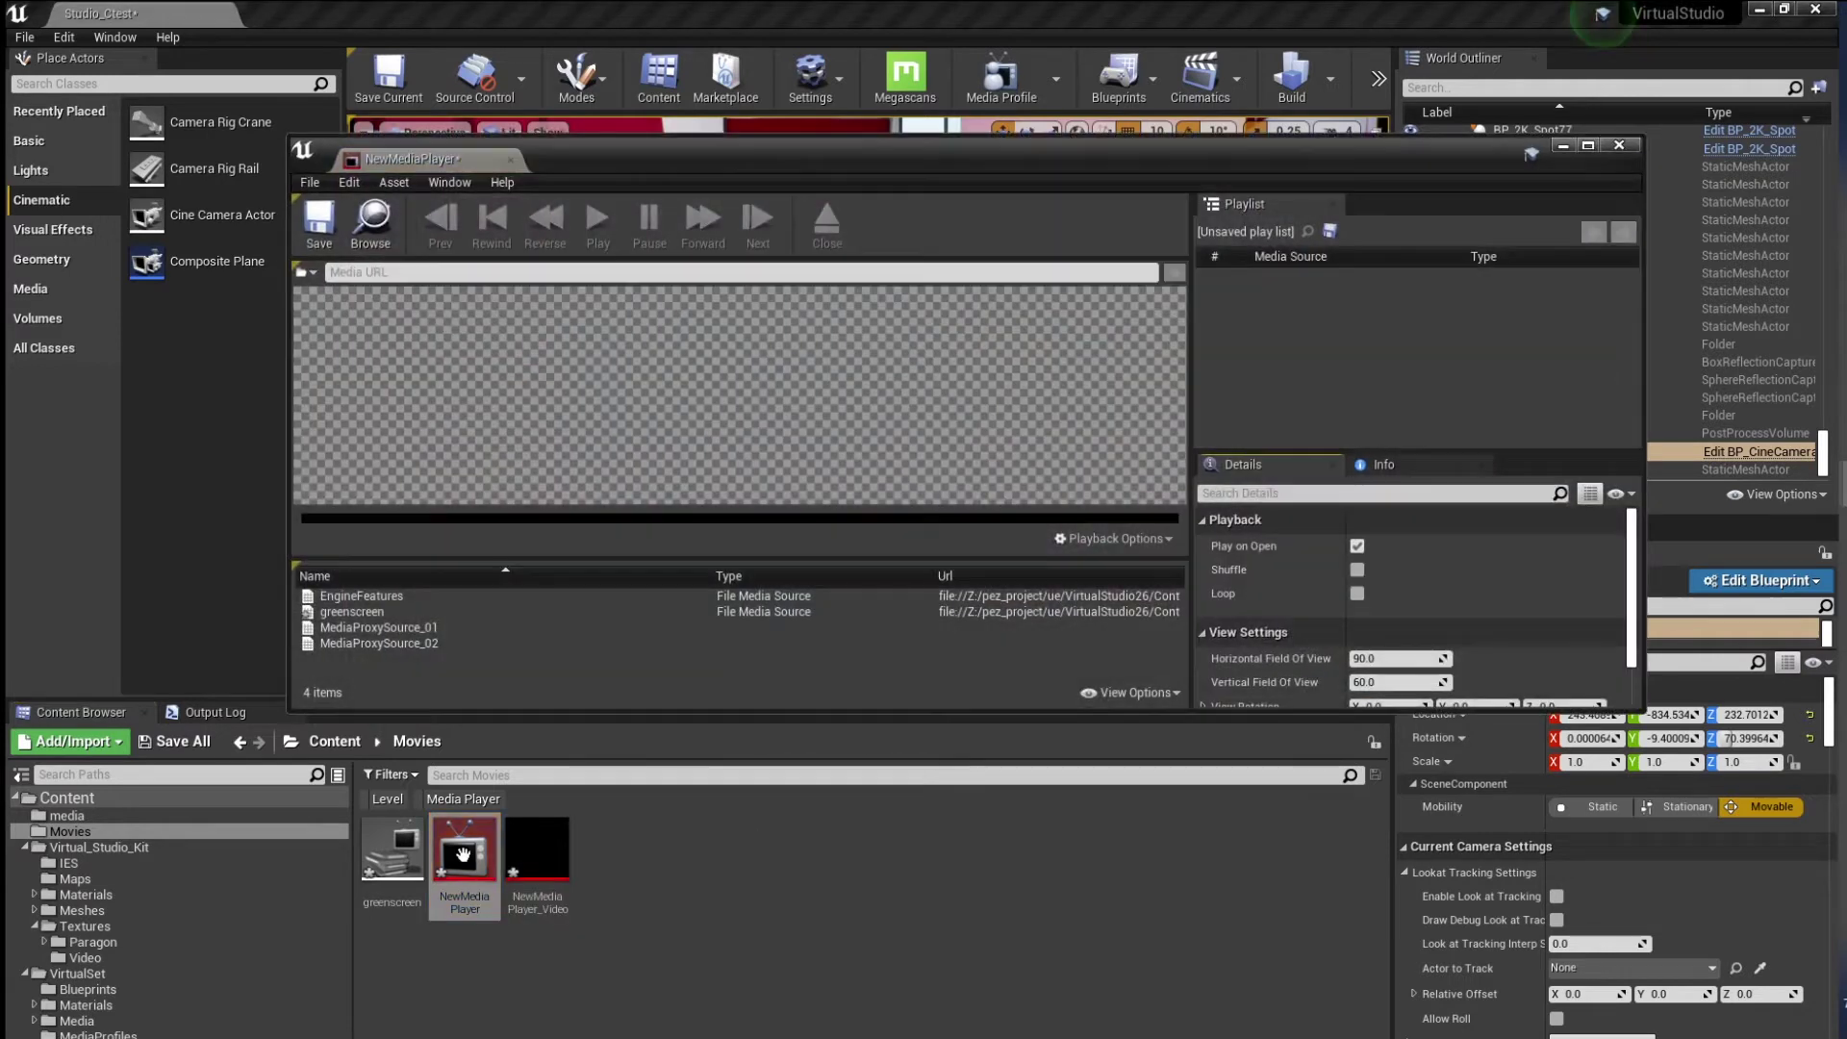
pyautogui.doubleClick(536, 852)
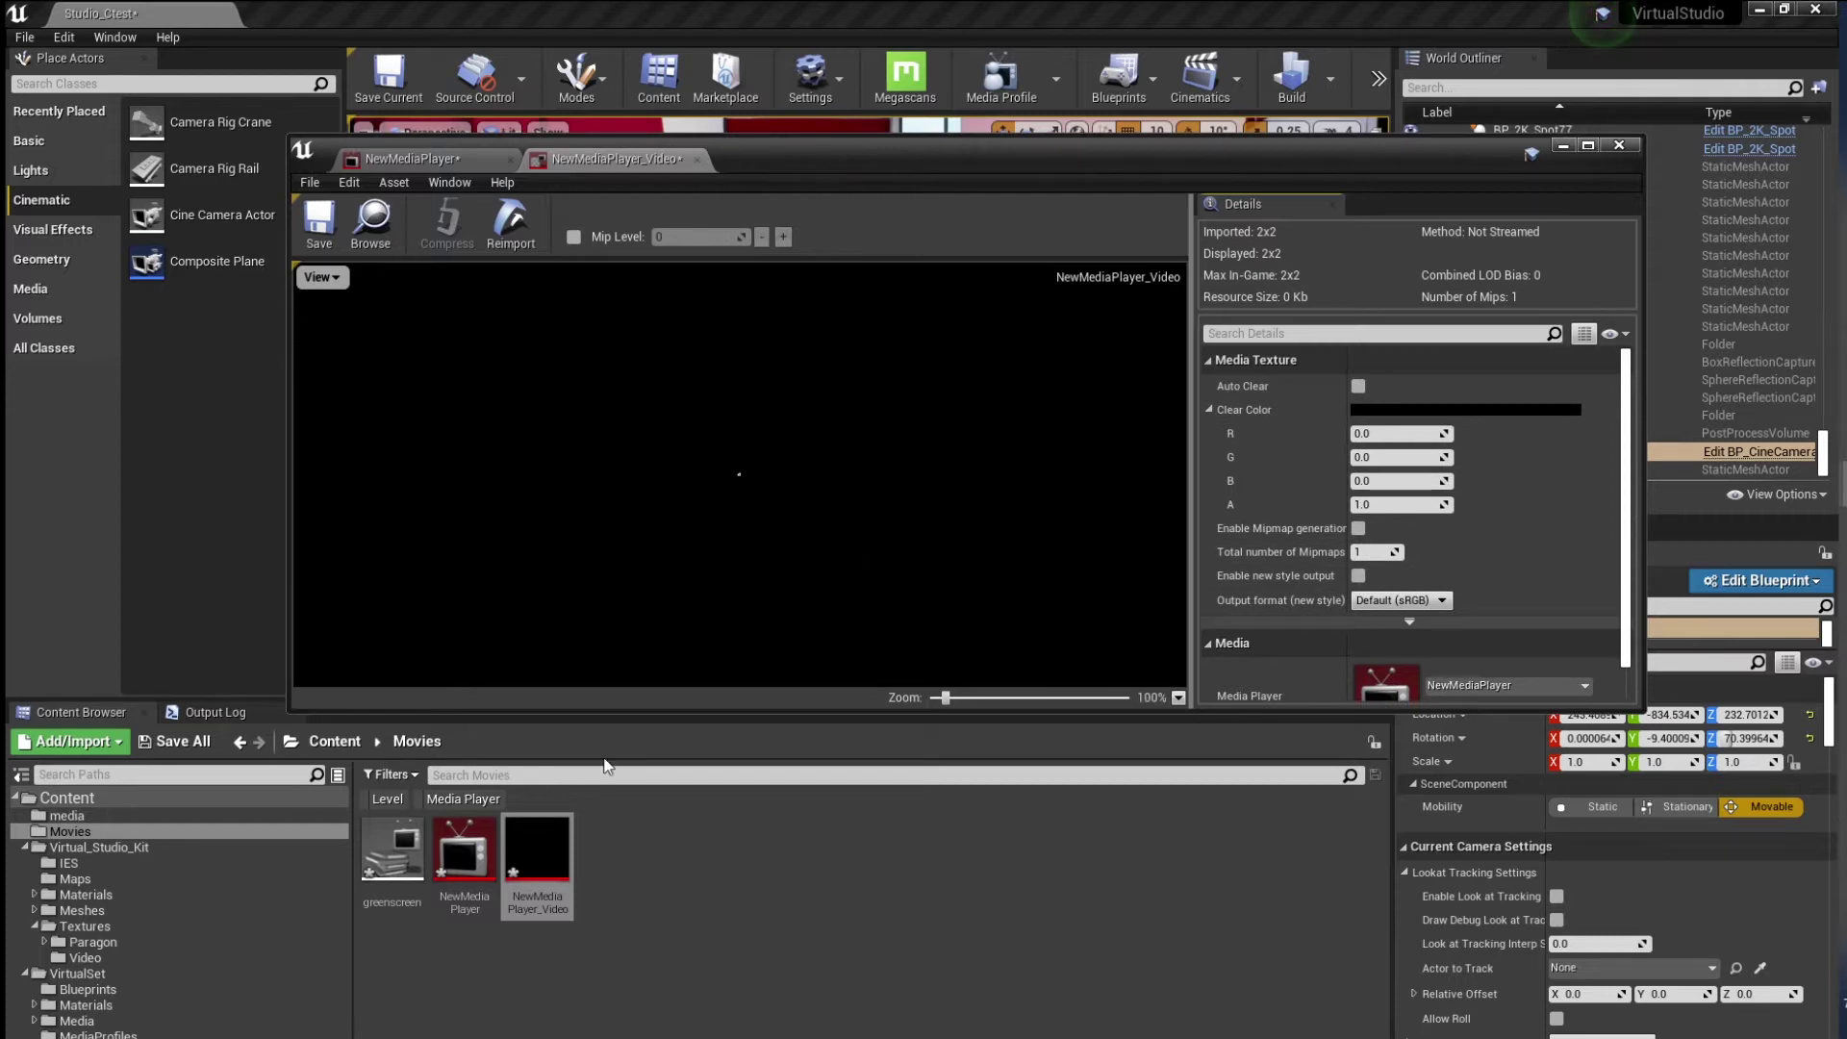
pyautogui.doubleClick(454, 868)
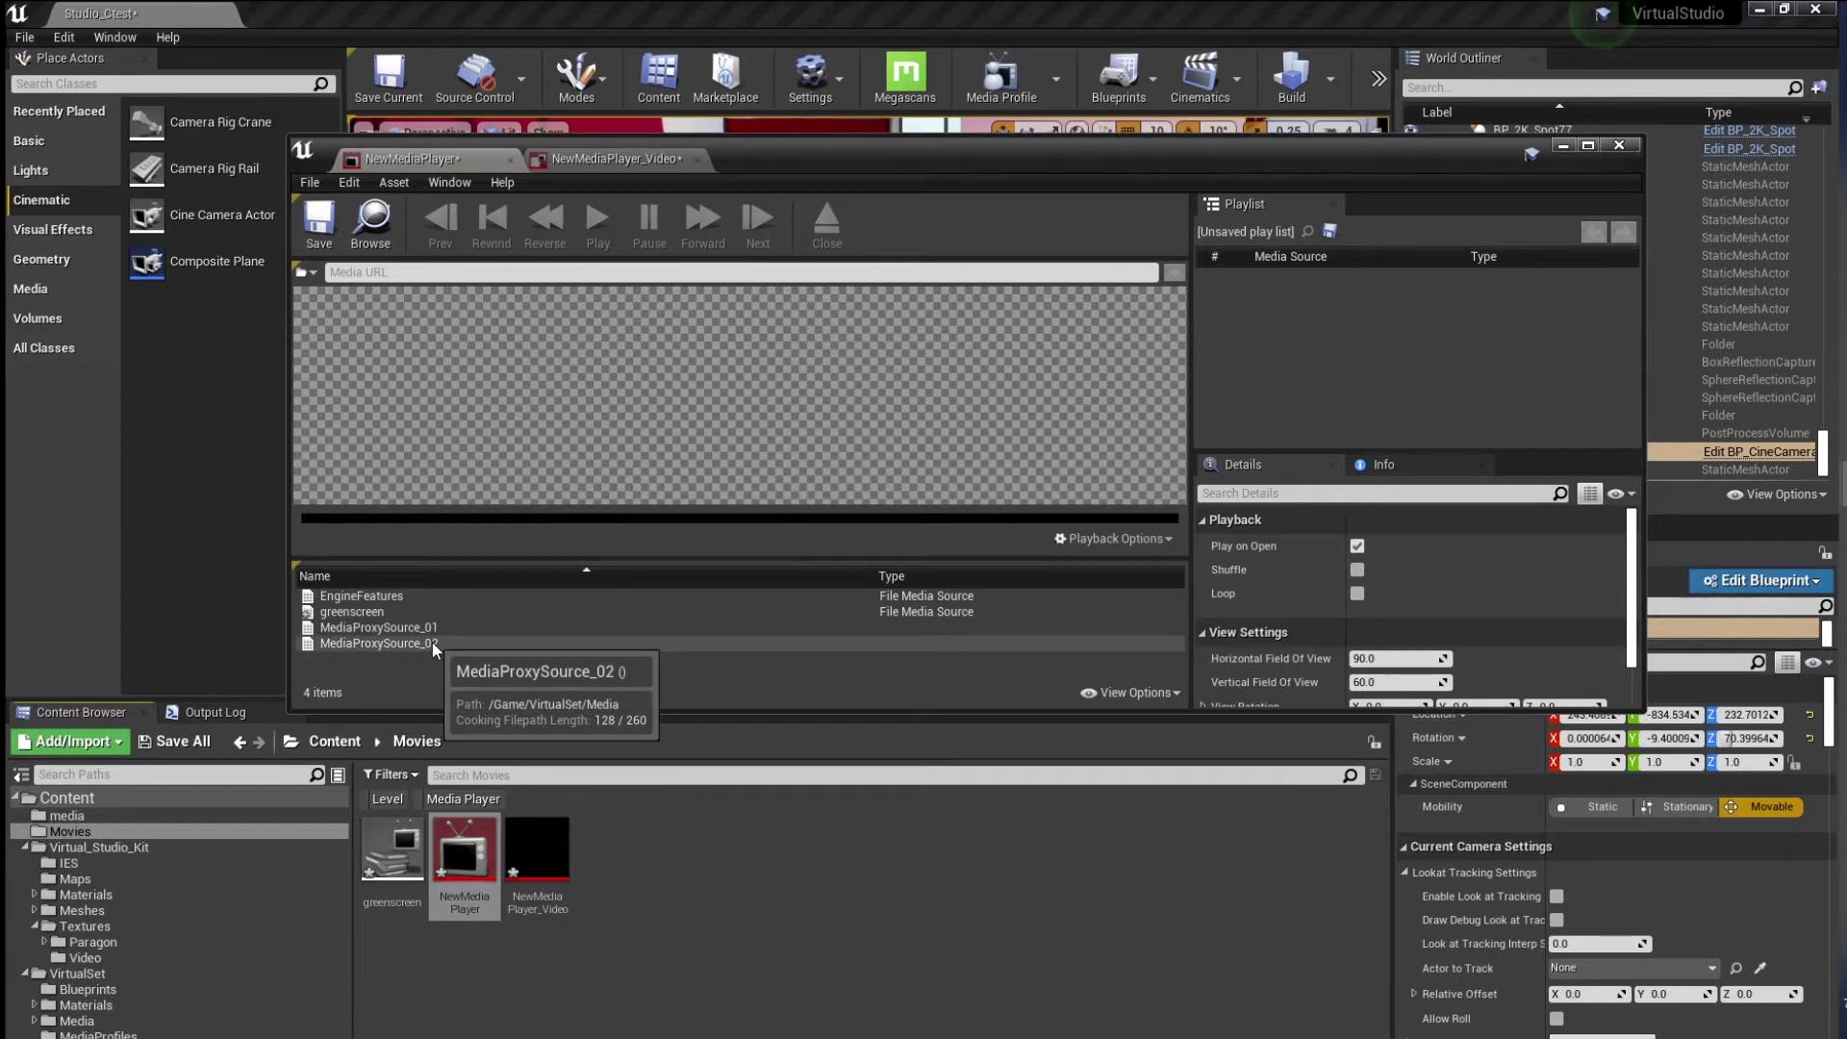
pyautogui.doubleClick(441, 613)
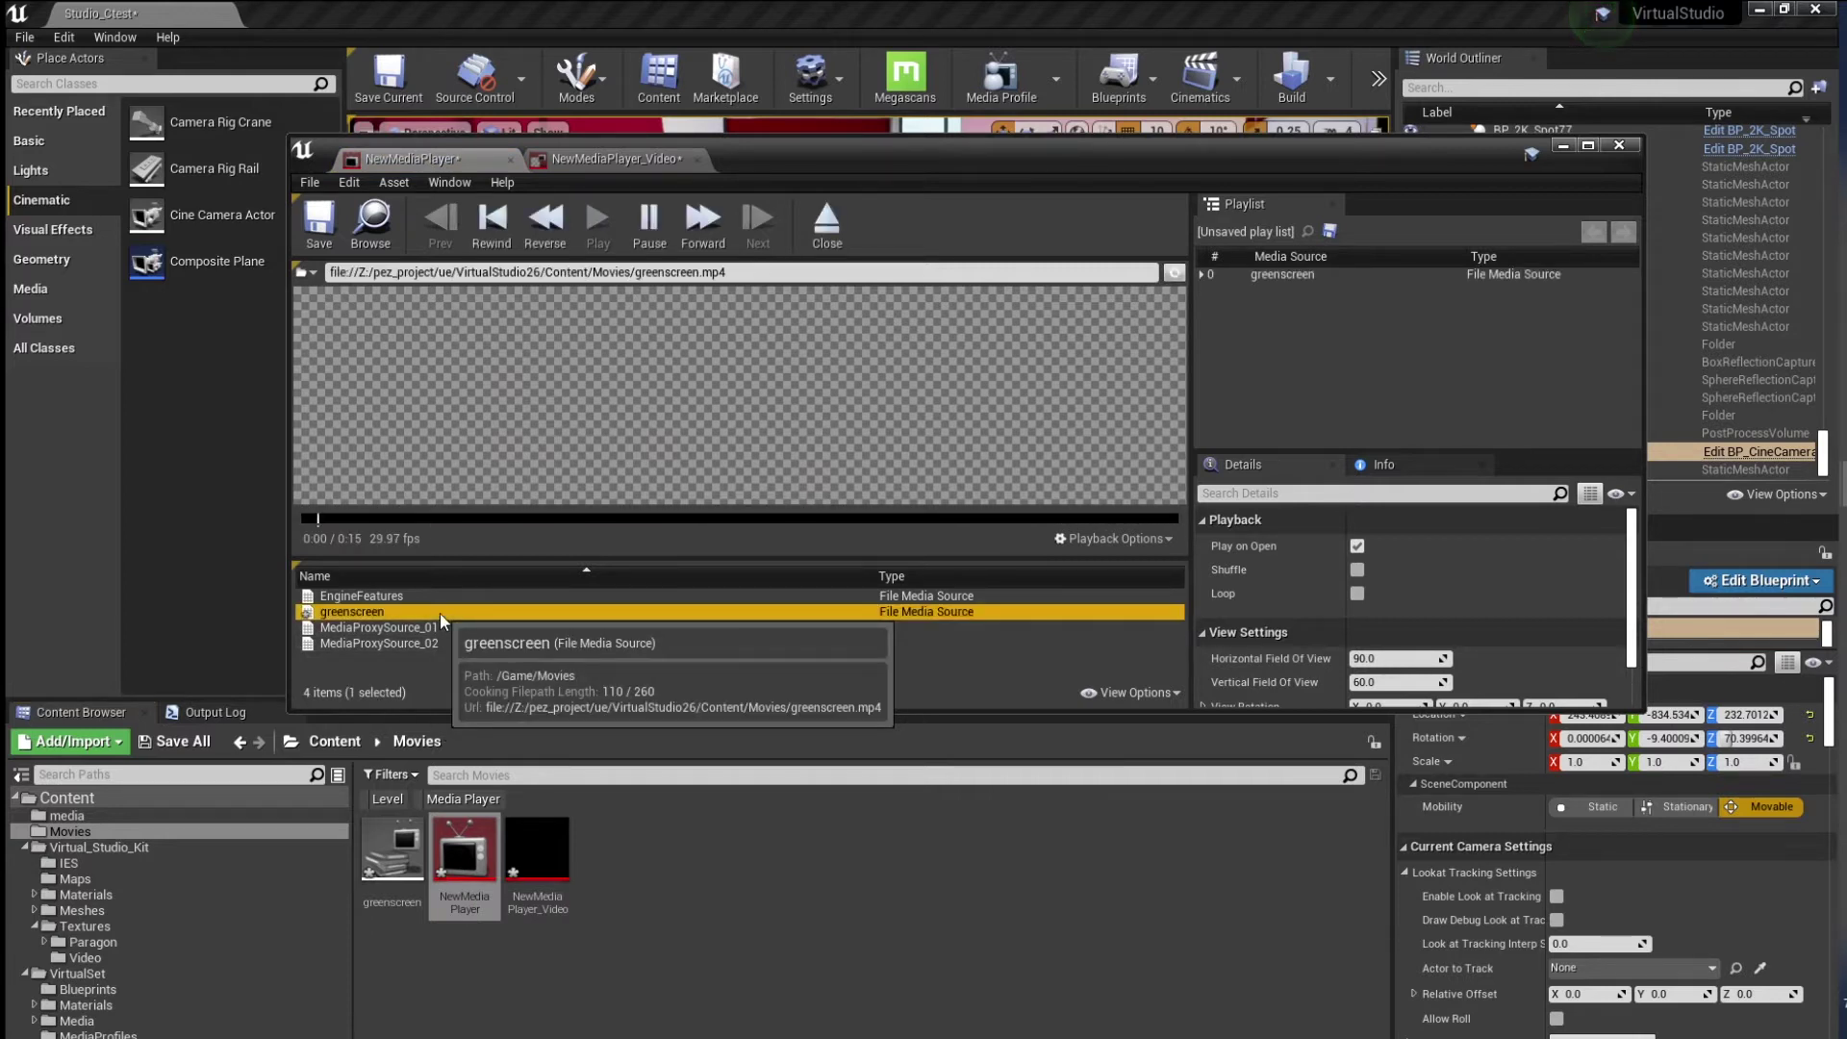
pyautogui.rightClick(546, 853)
pyautogui.click(621, 160)
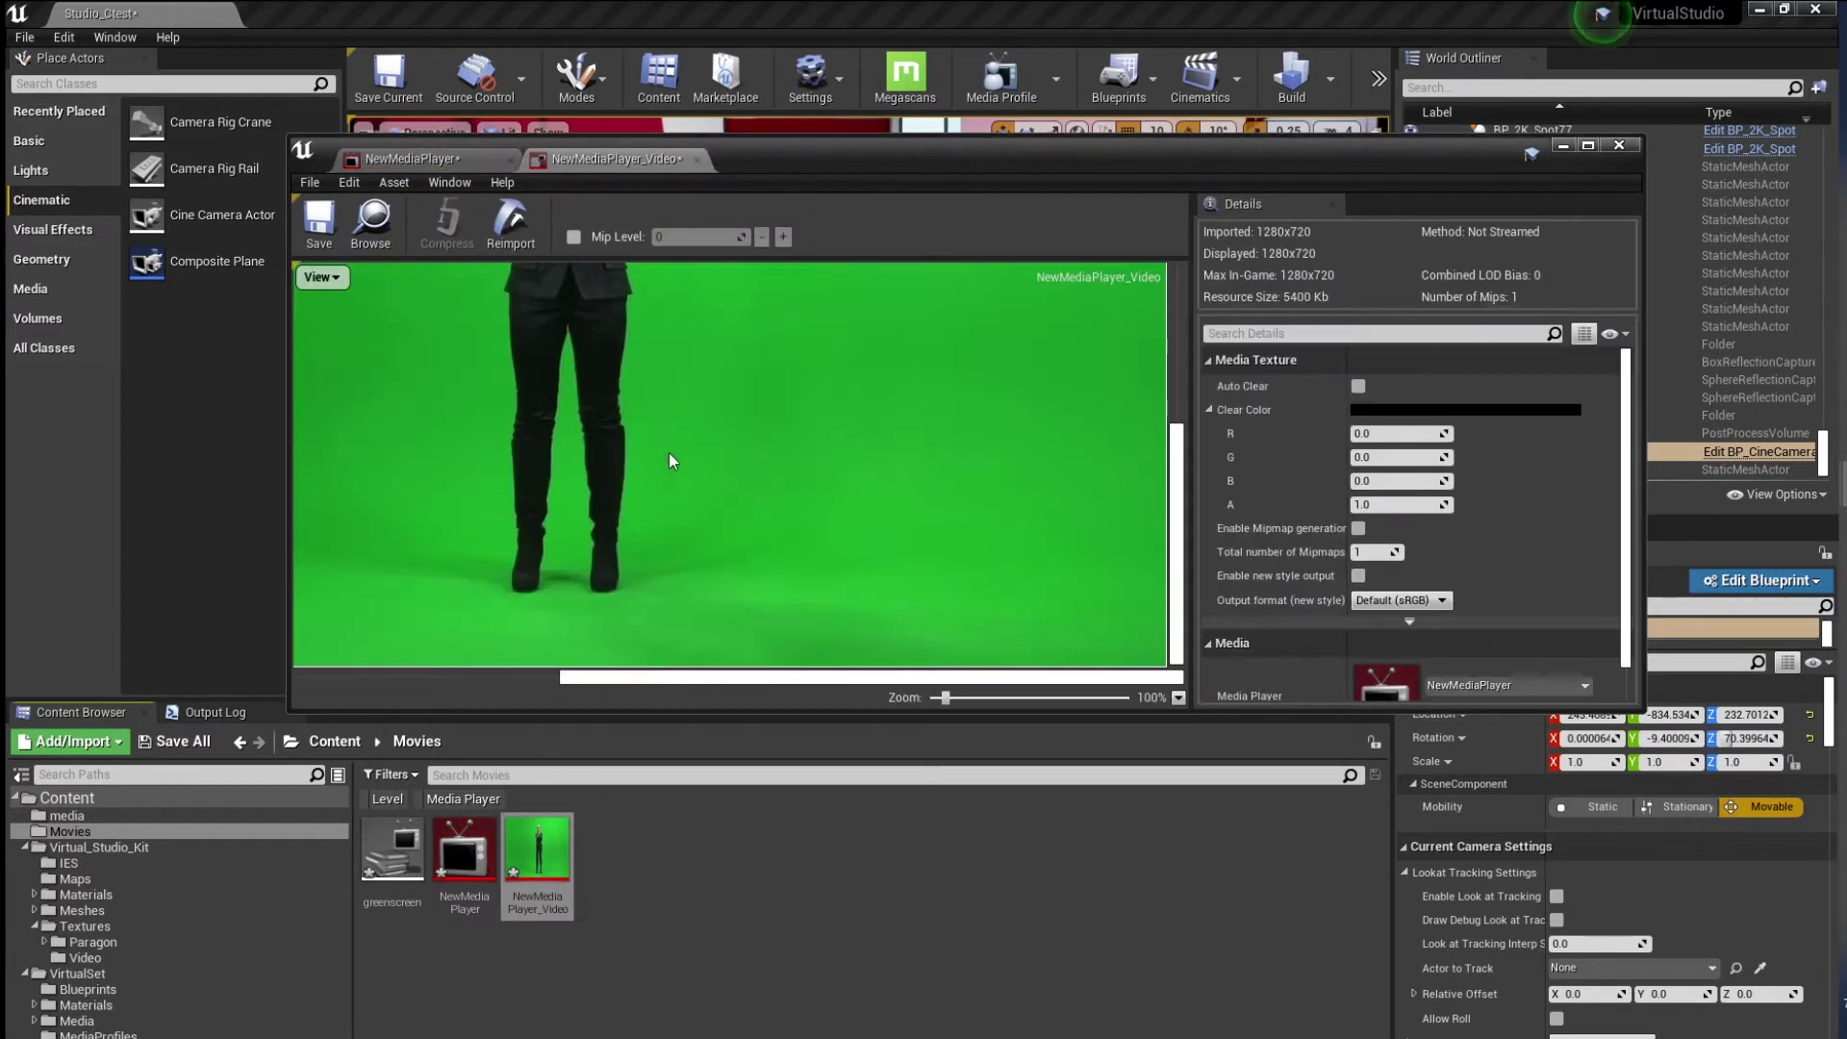
pyautogui.scroll(-4, 670, 459)
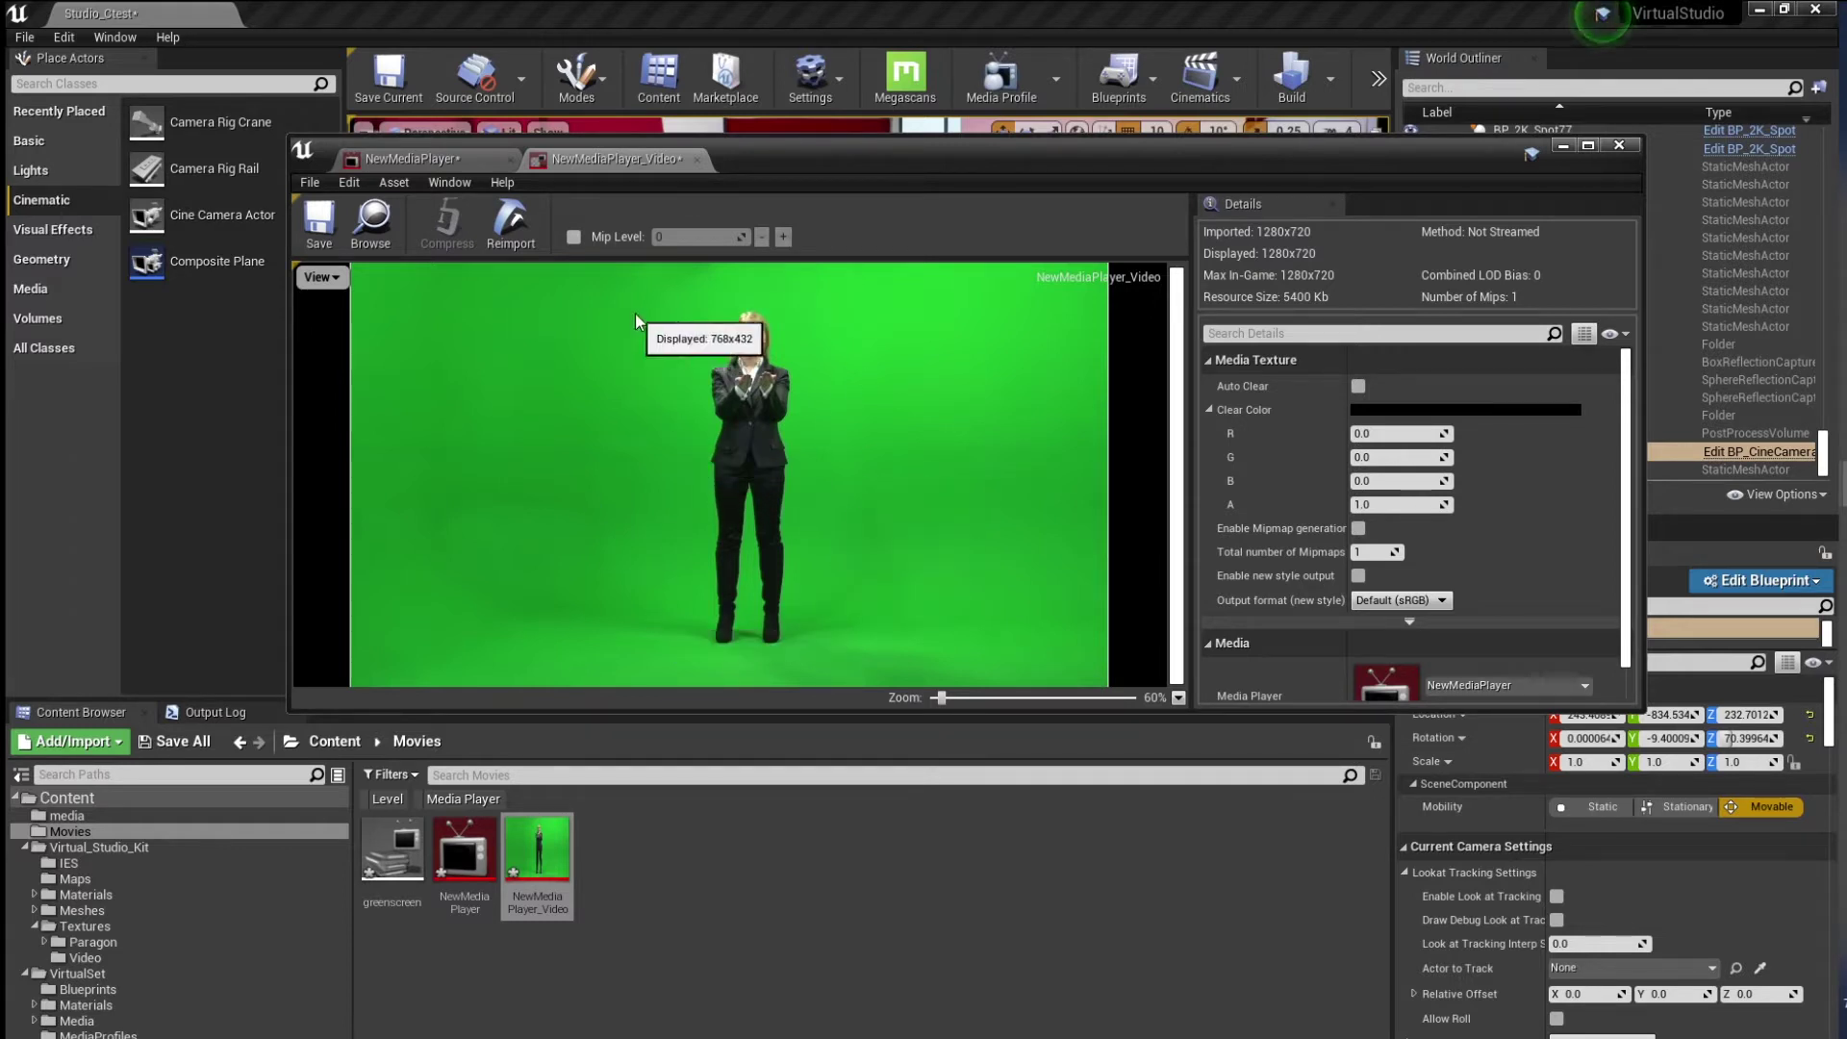
# Enable Loop on NewMediaPlayer and play the greenscreen playlist entry
pyautogui.click(441, 158)
pyautogui.click(1358, 593)
pyautogui.scroll(-2, 1257, 574)
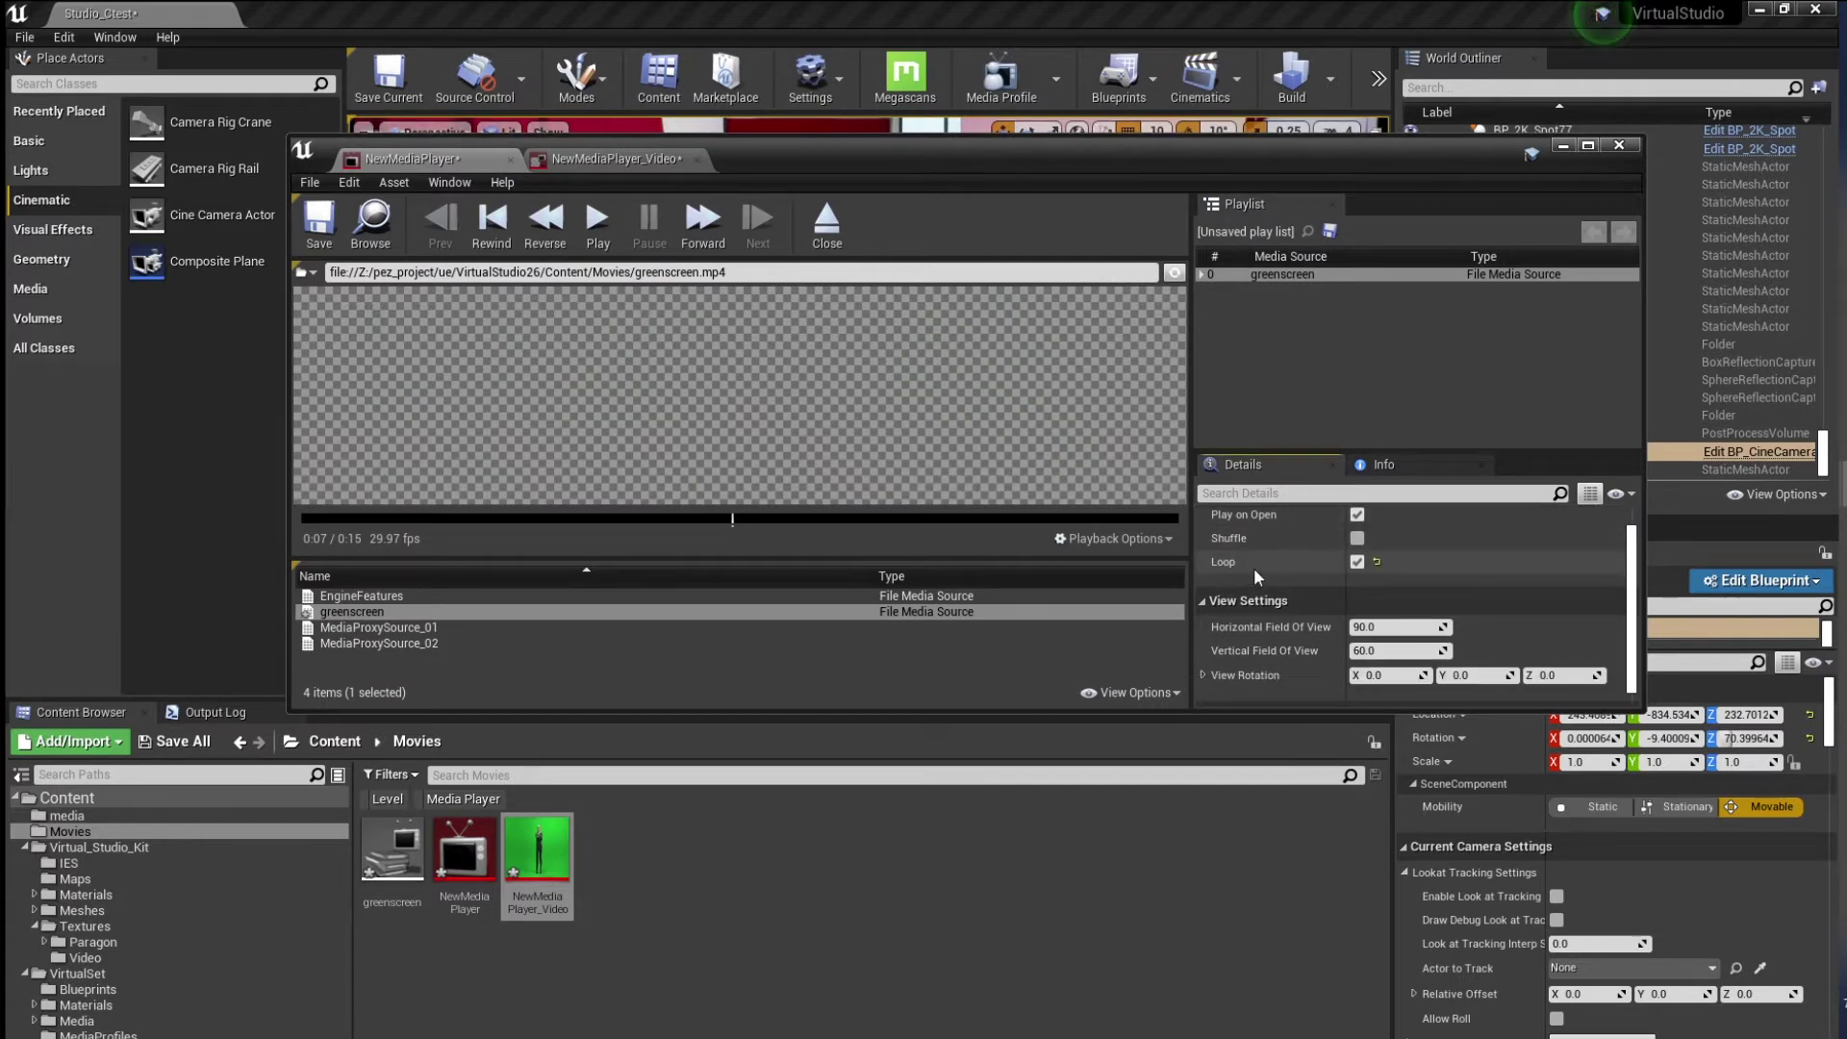
pyautogui.scroll(2, 1250, 563)
pyautogui.doubleClick(1203, 273)
# Compare the texture preview with the player, then move the media editor aside and close it
pyautogui.moveTo(985, 152); pyautogui.dragTo(960, 212)
pyautogui.click(584, 220)
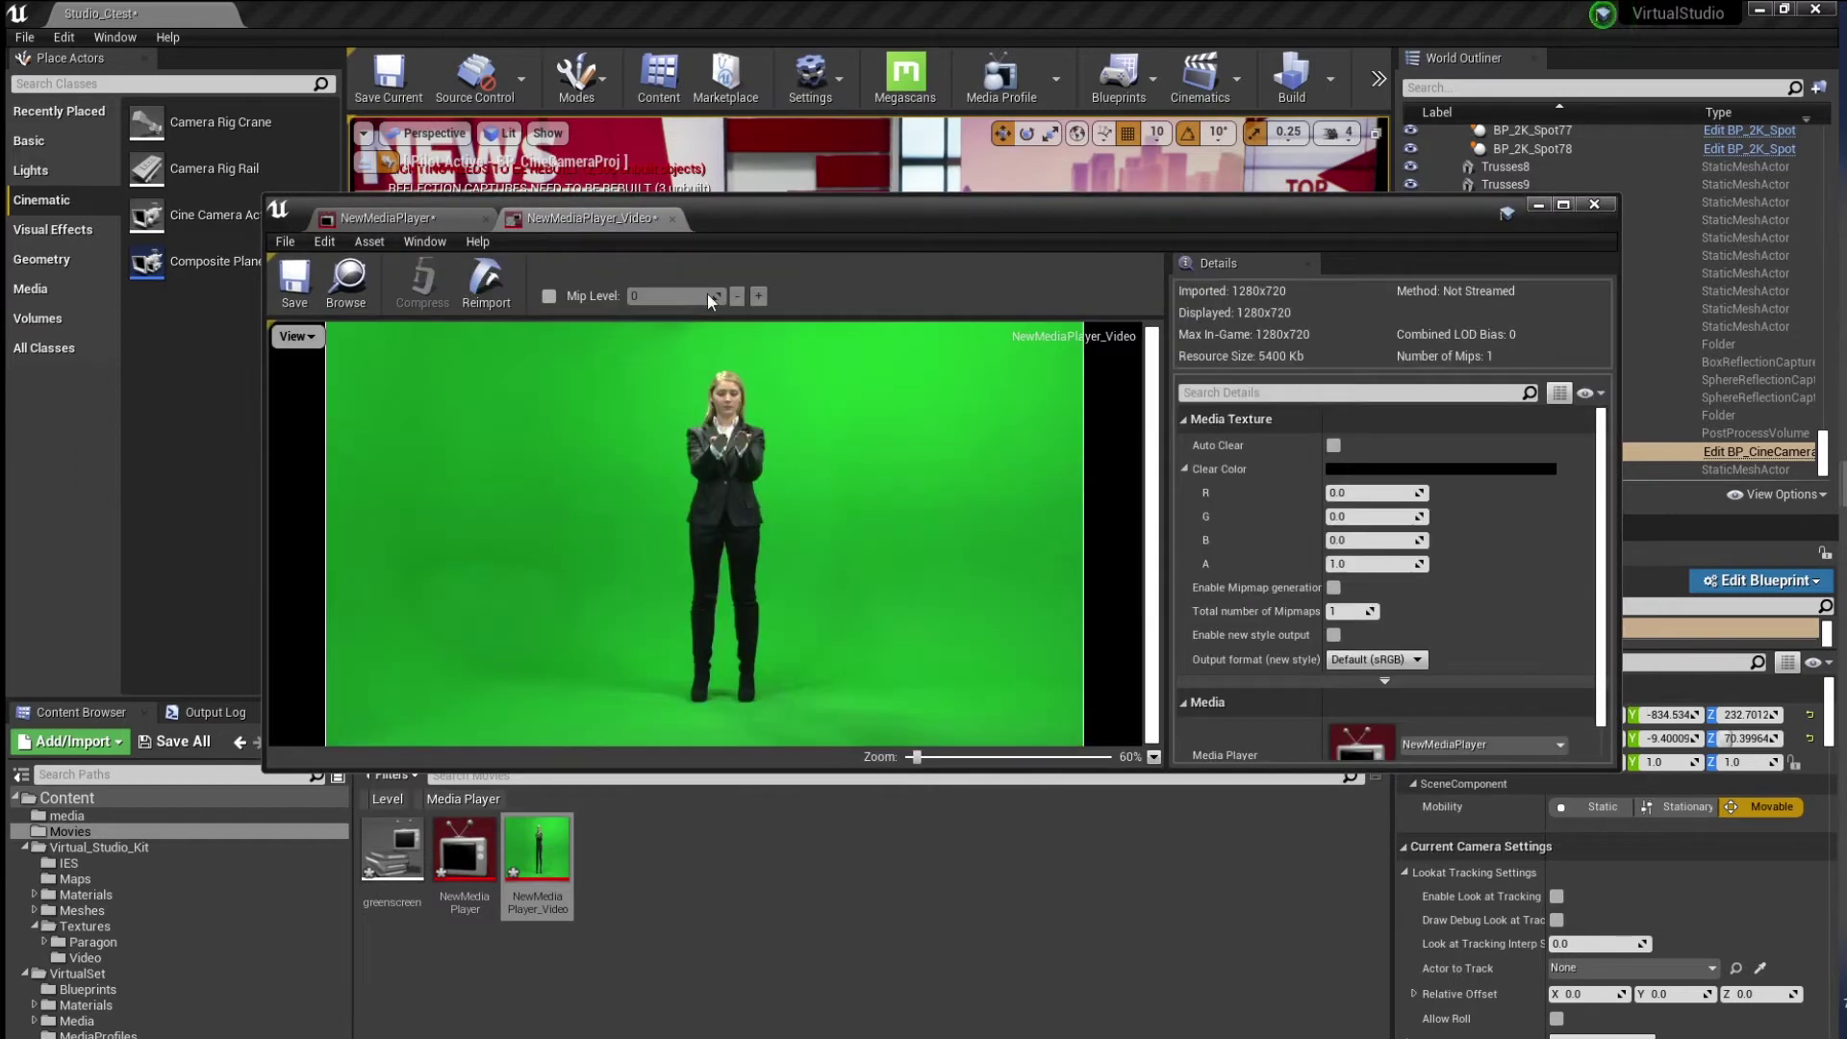
pyautogui.click(416, 223)
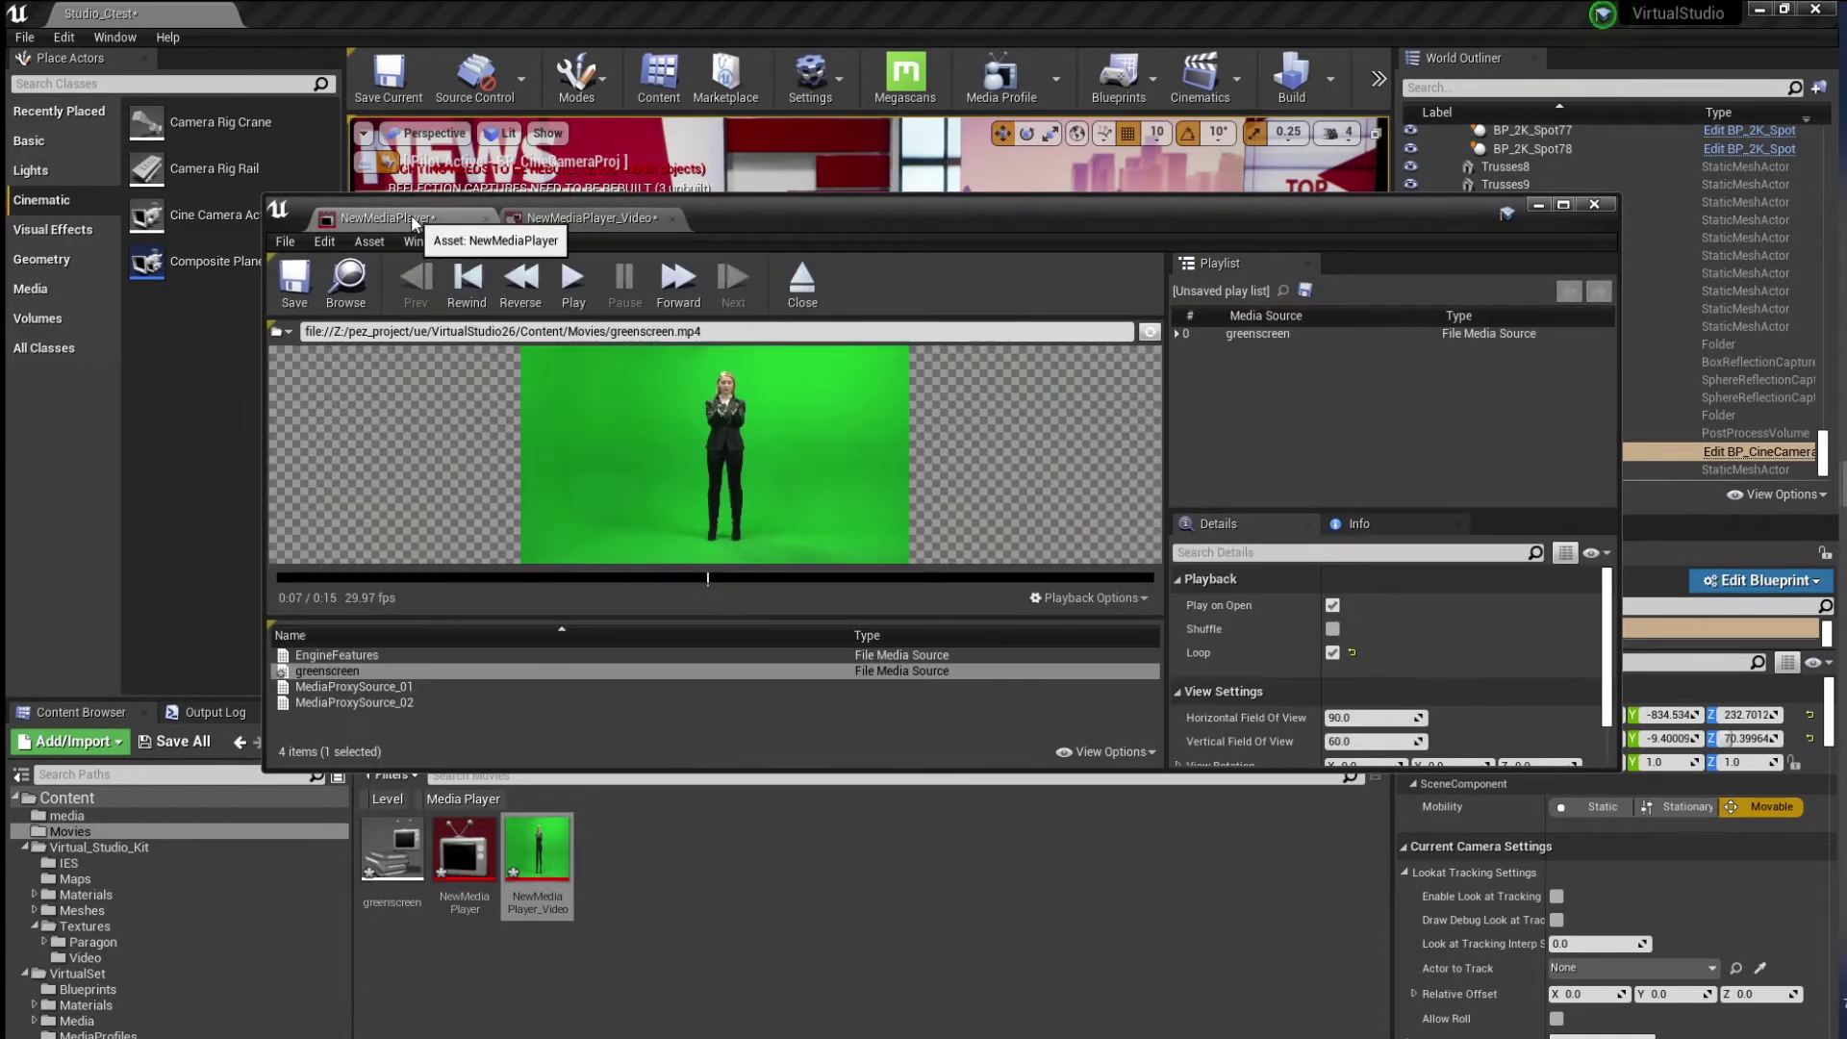
pyautogui.click(584, 219)
pyautogui.moveTo(1558, 223); pyautogui.dragTo(1295, 635)
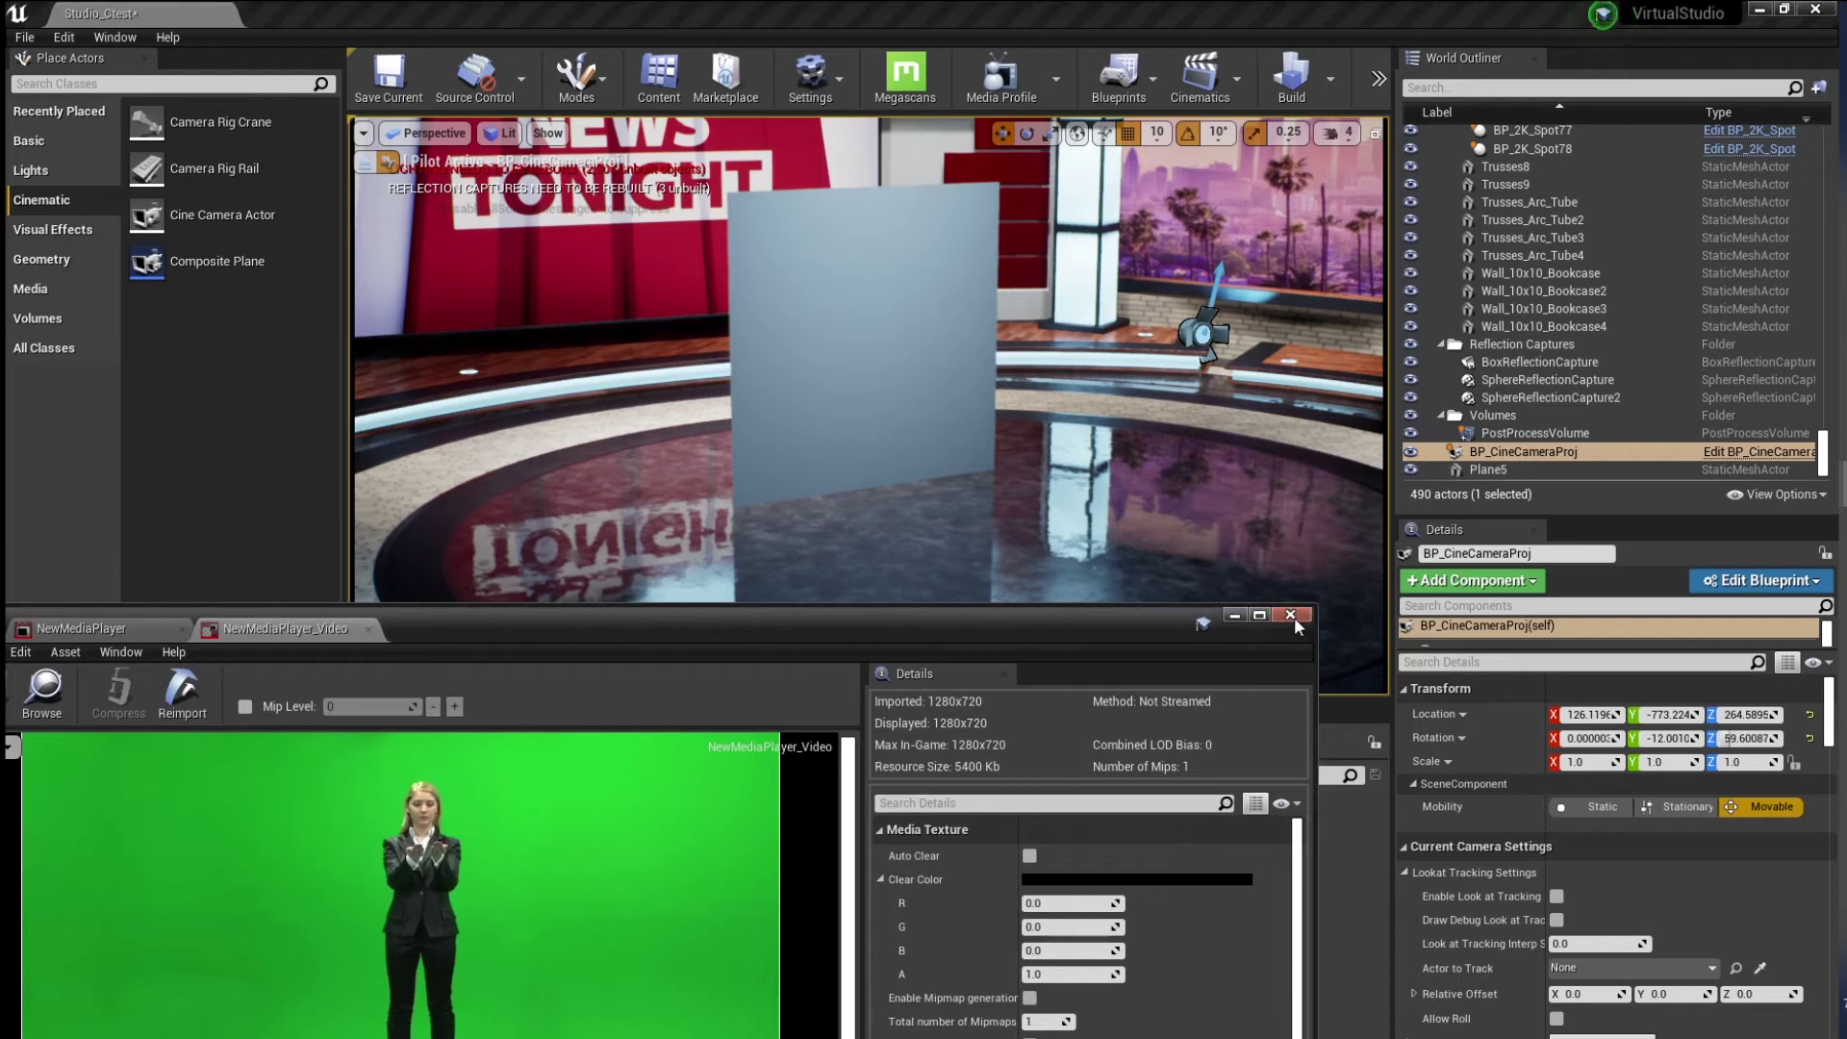
pyautogui.click(1291, 615)
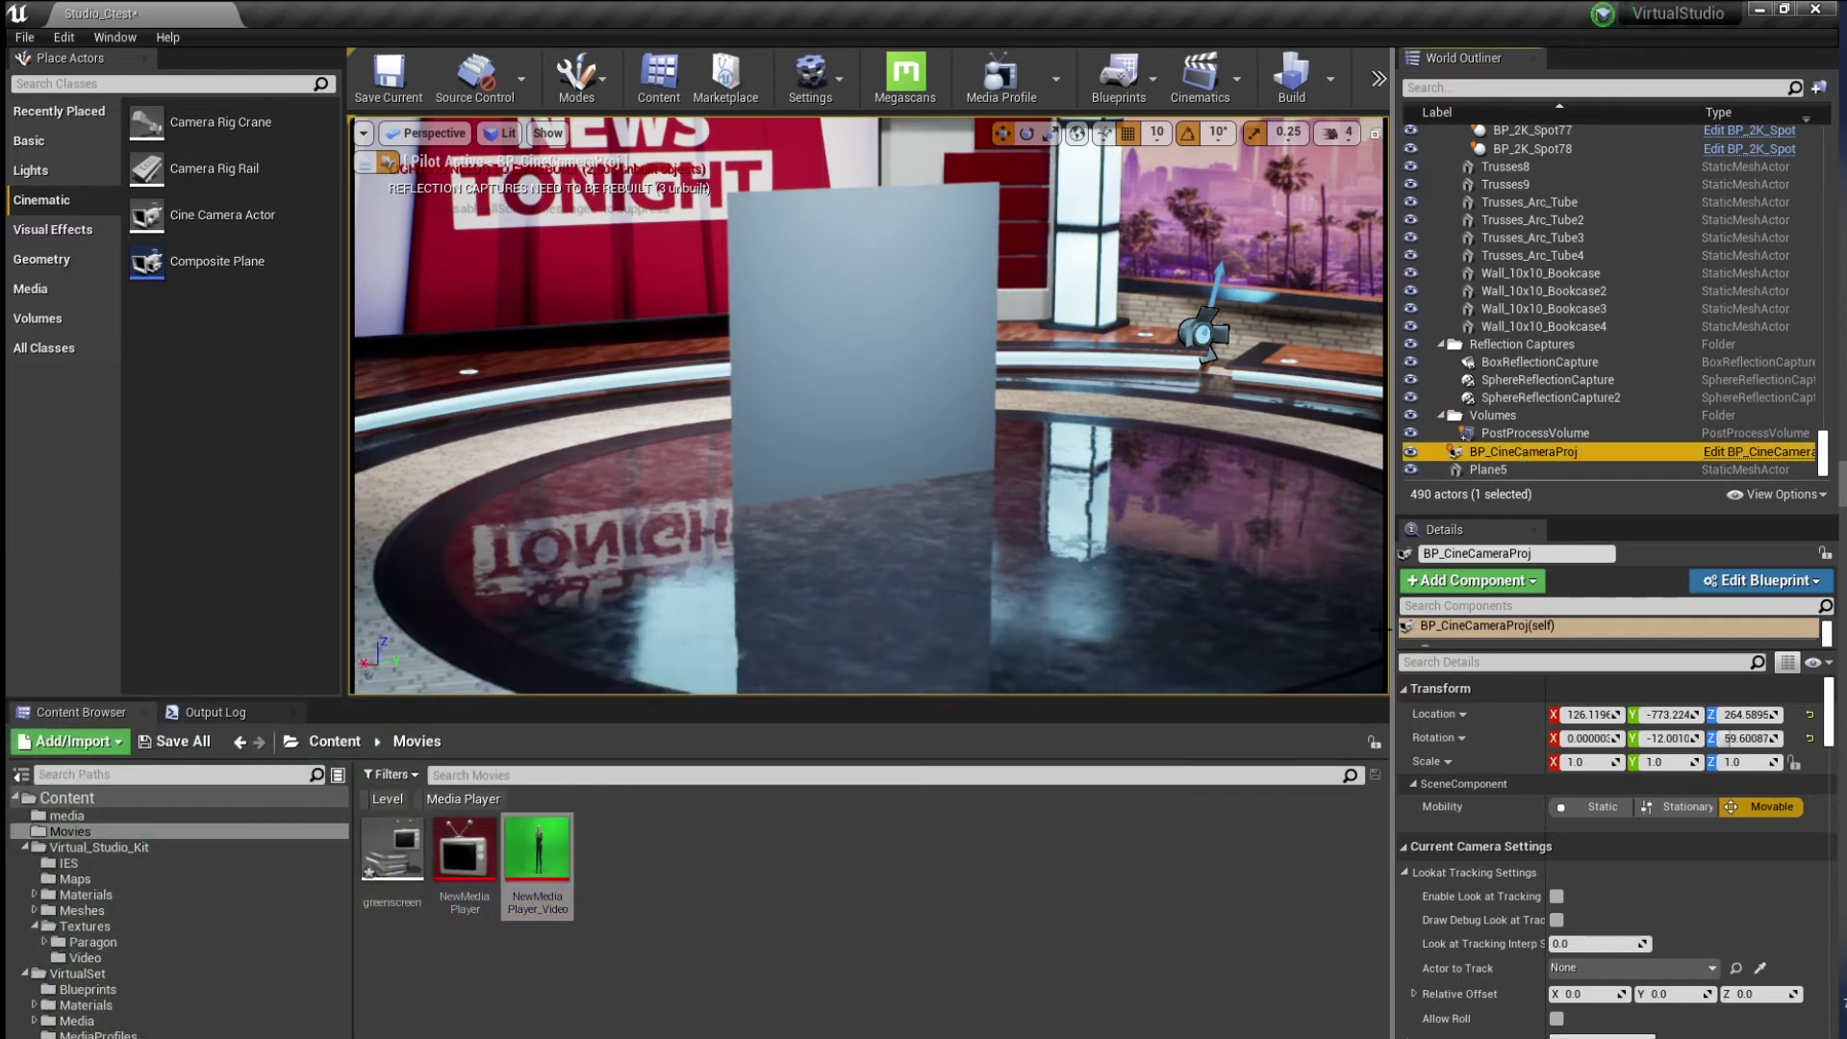
# Filter the camera's Details for 'pro' to reach the projection settings
pyautogui.moveTo(1393, 635); pyautogui.dragTo(1270, 635)
pyautogui.scroll(-5, 1347, 921)
pyautogui.scroll(2, 1347, 921)
pyautogui.scroll(2, 1348, 866)
pyautogui.scroll(2, 1366, 770)
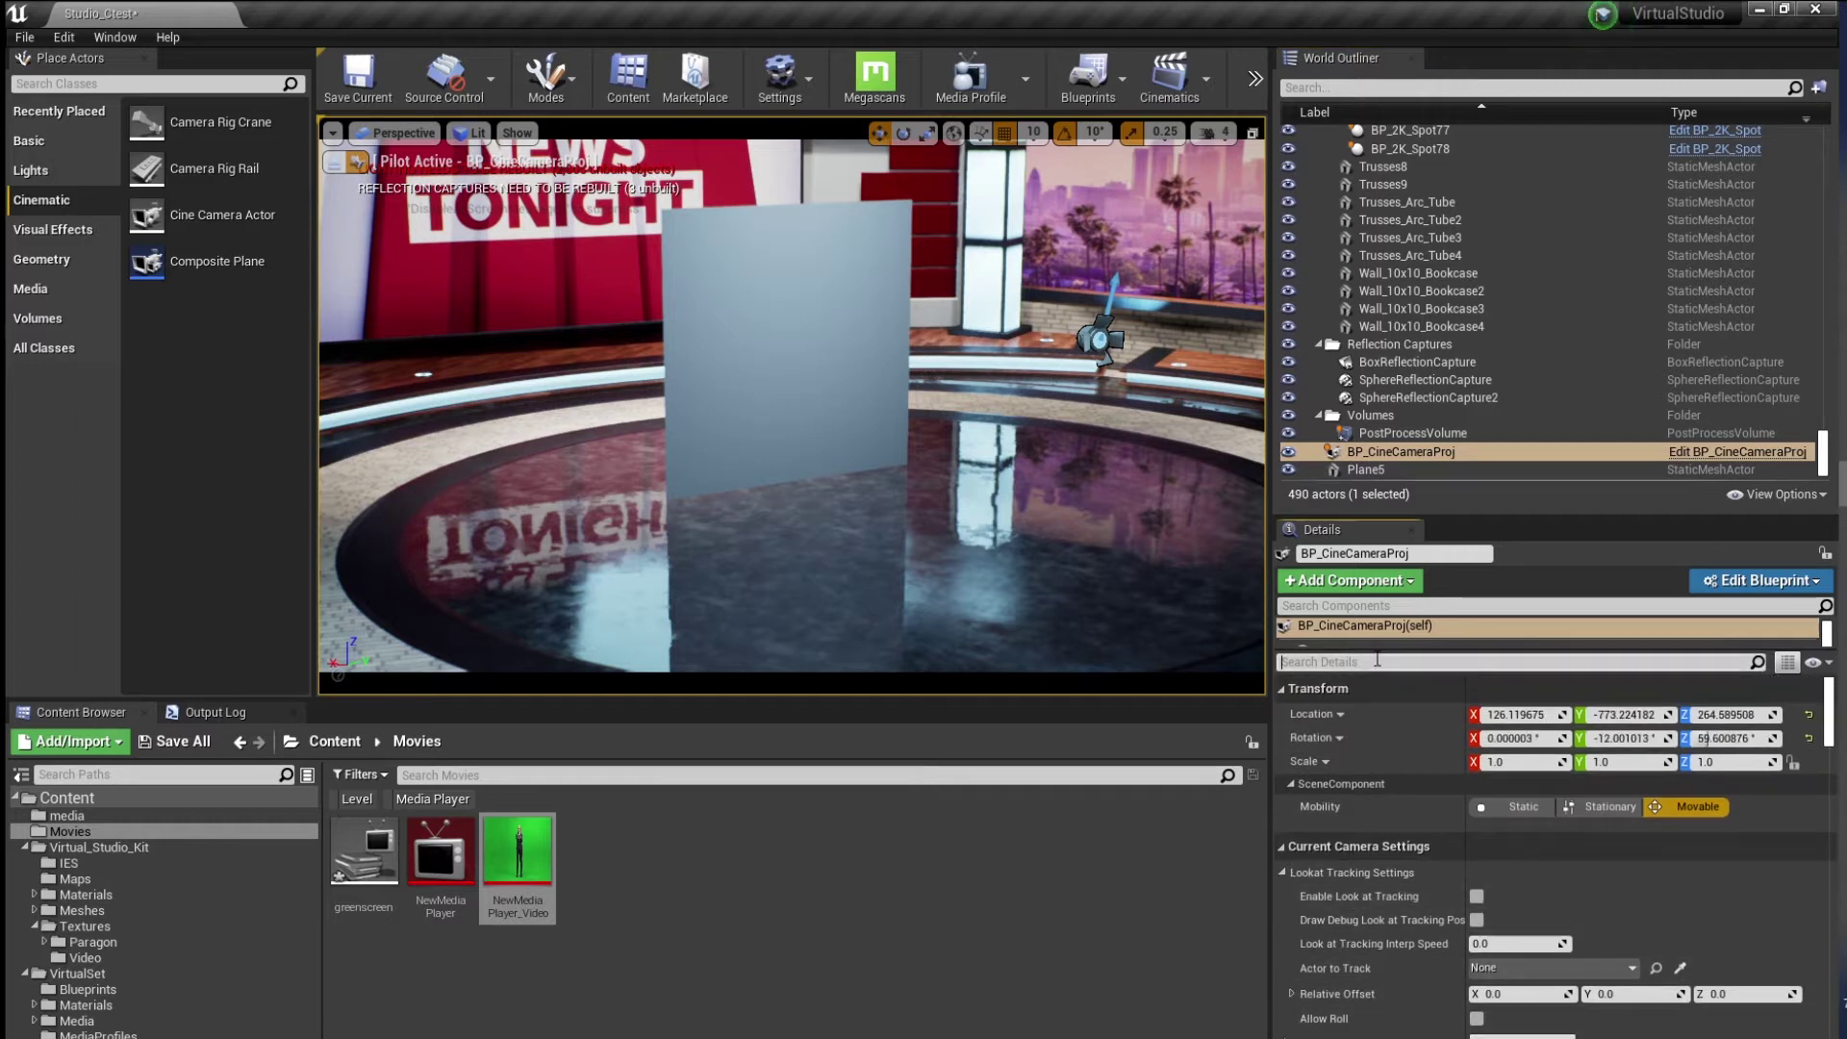
pyautogui.click(1377, 661)
pyautogui.write('pro')
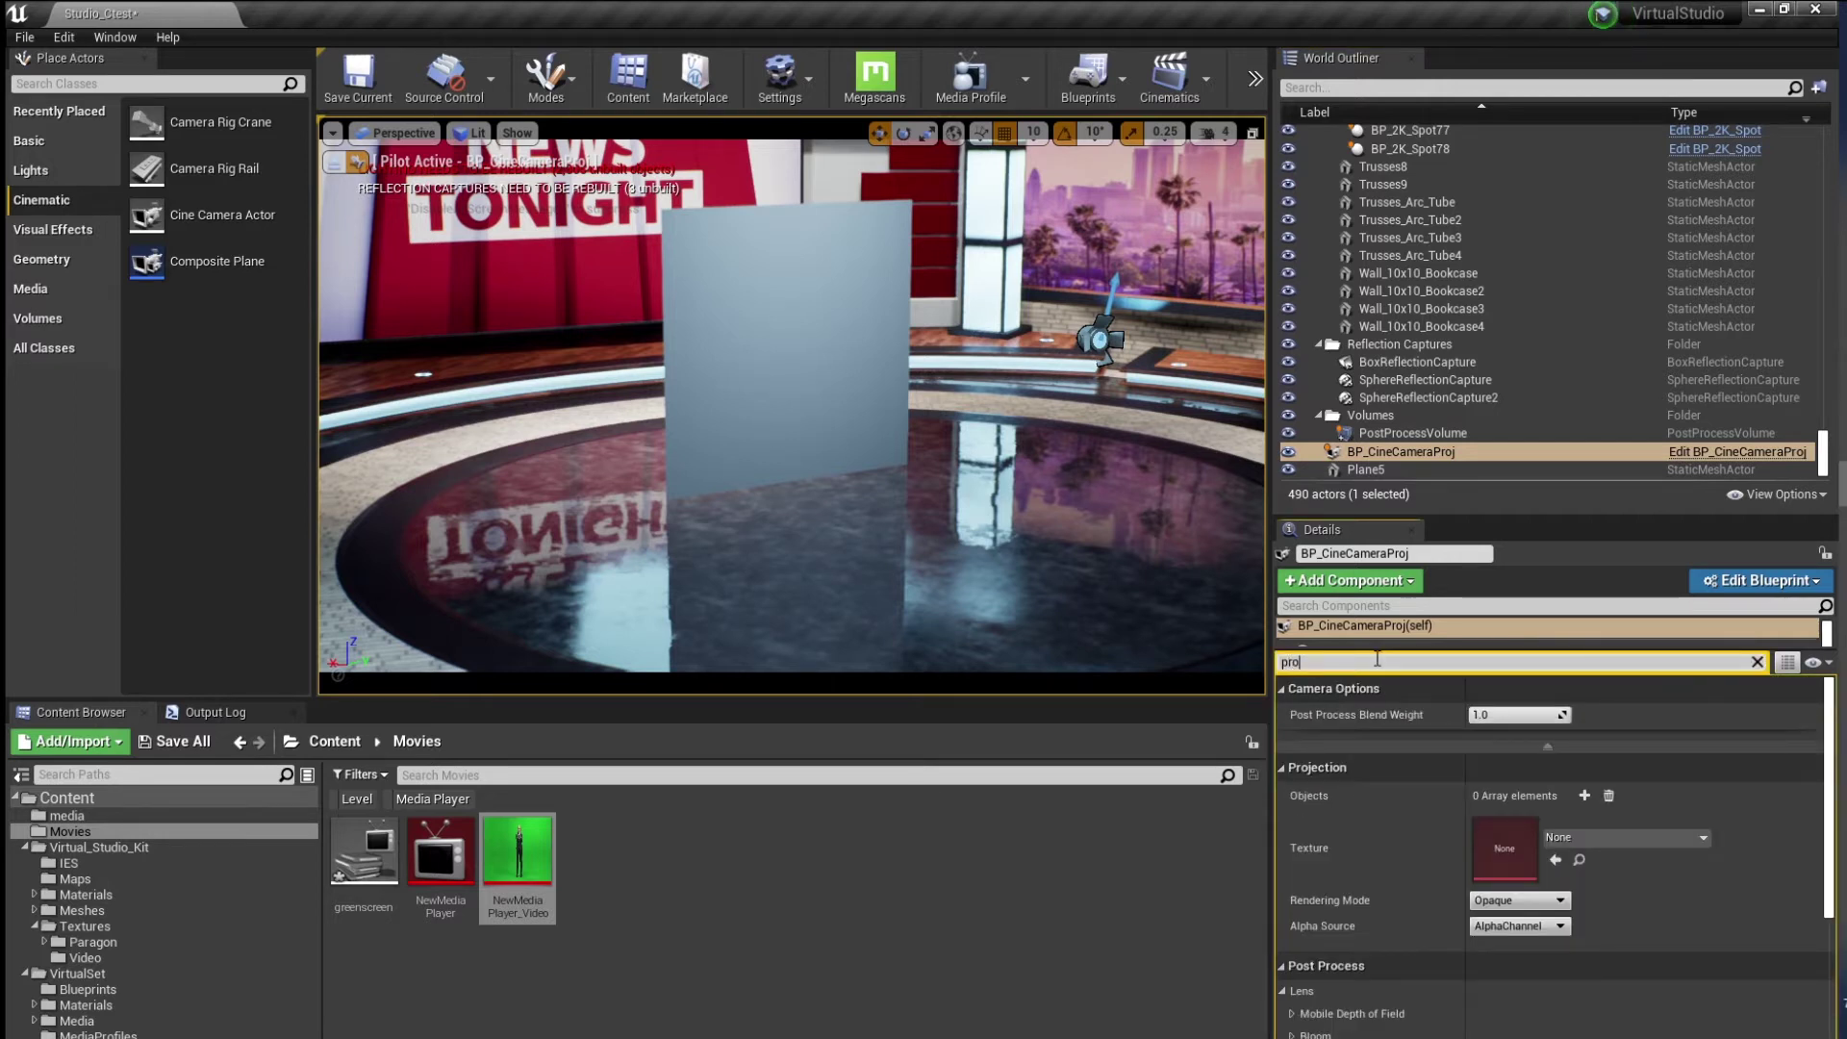
pyautogui.scroll(-1, 1587, 769)
# Add Plane5 as a projection object and assign NewMediaPlayer_Video as the projected texture
pyautogui.click(1585, 765)
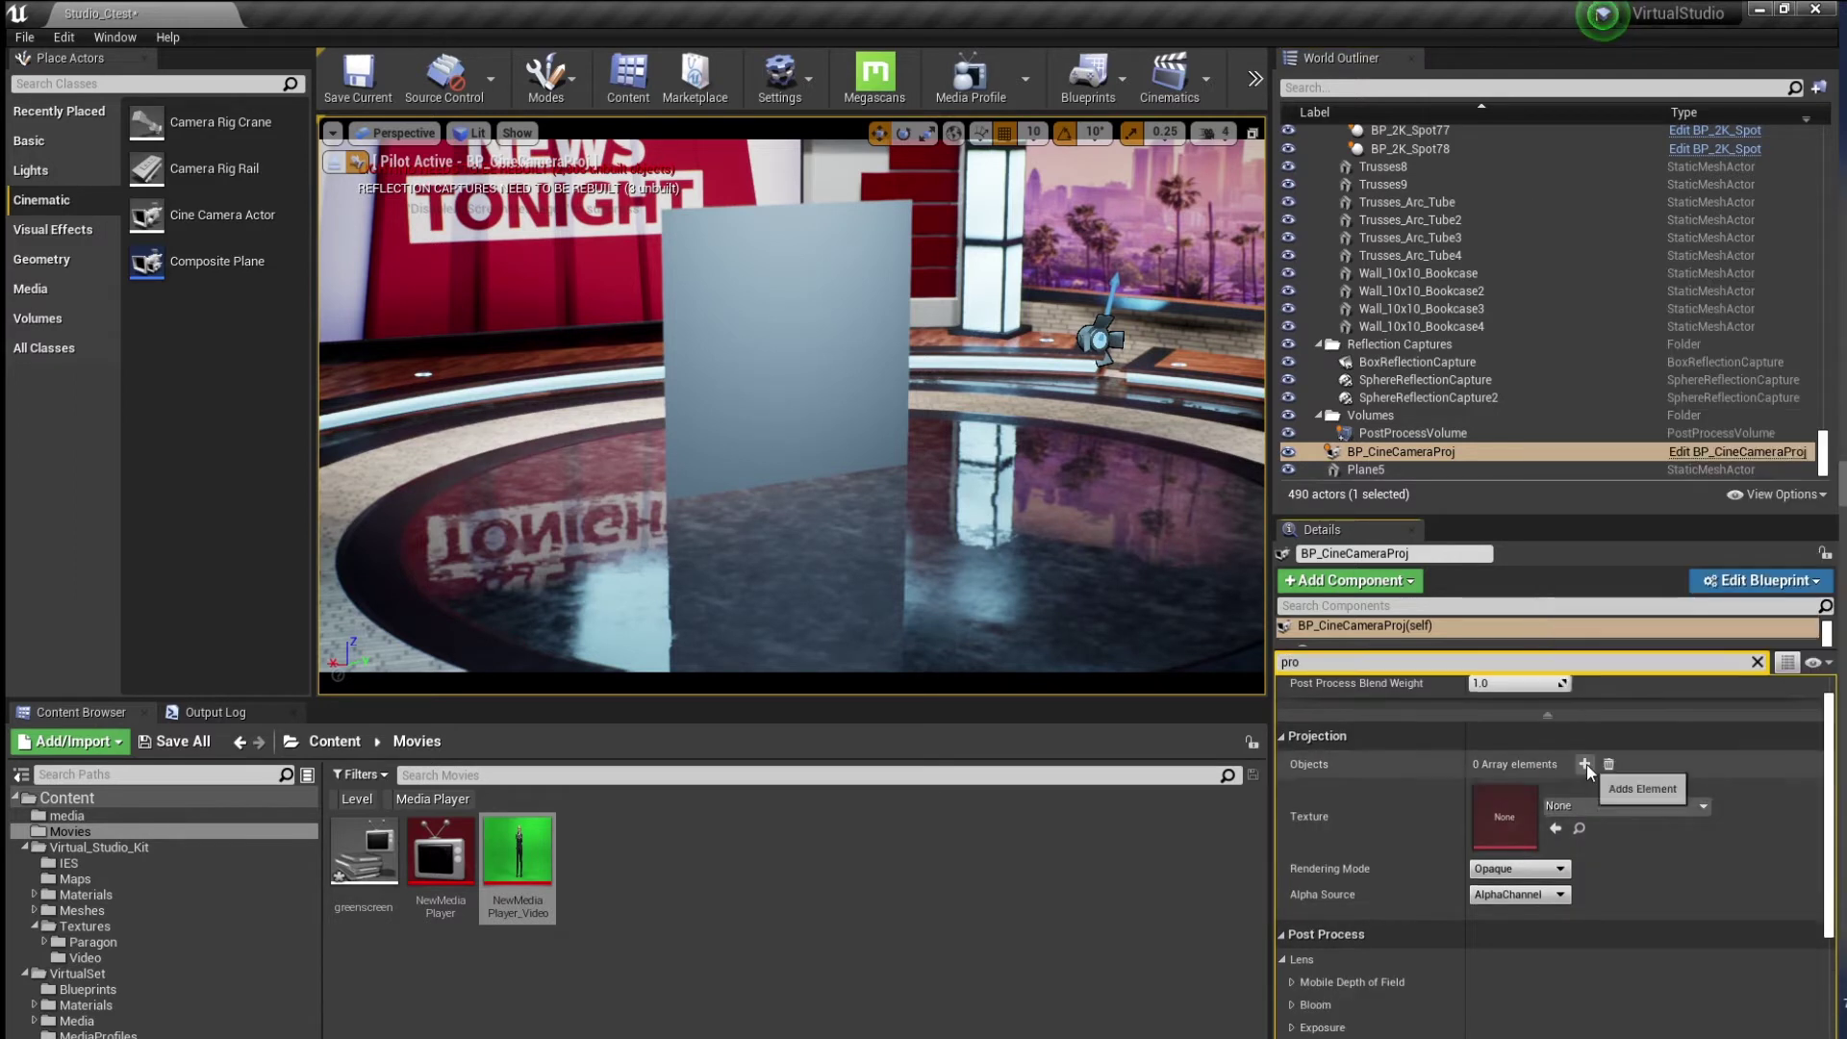
pyautogui.click(1587, 791)
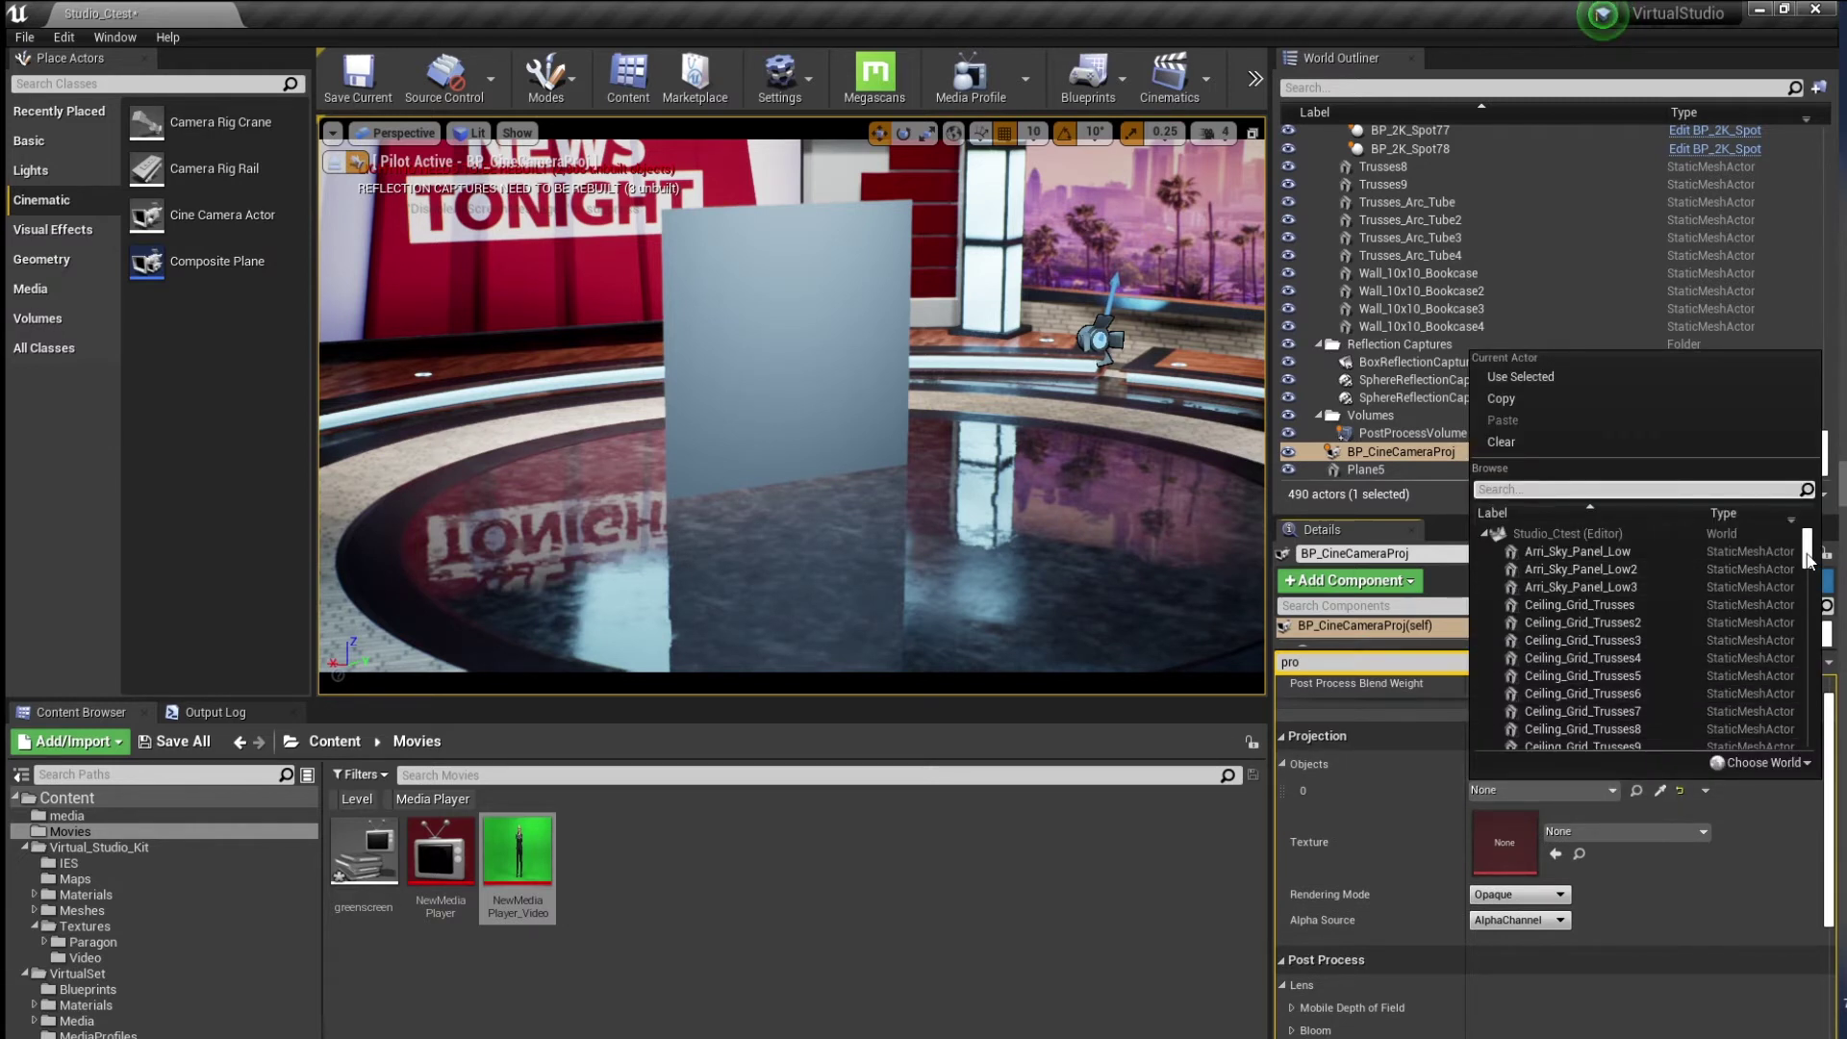
pyautogui.moveTo(1809, 561); pyautogui.dragTo(1766, 749)
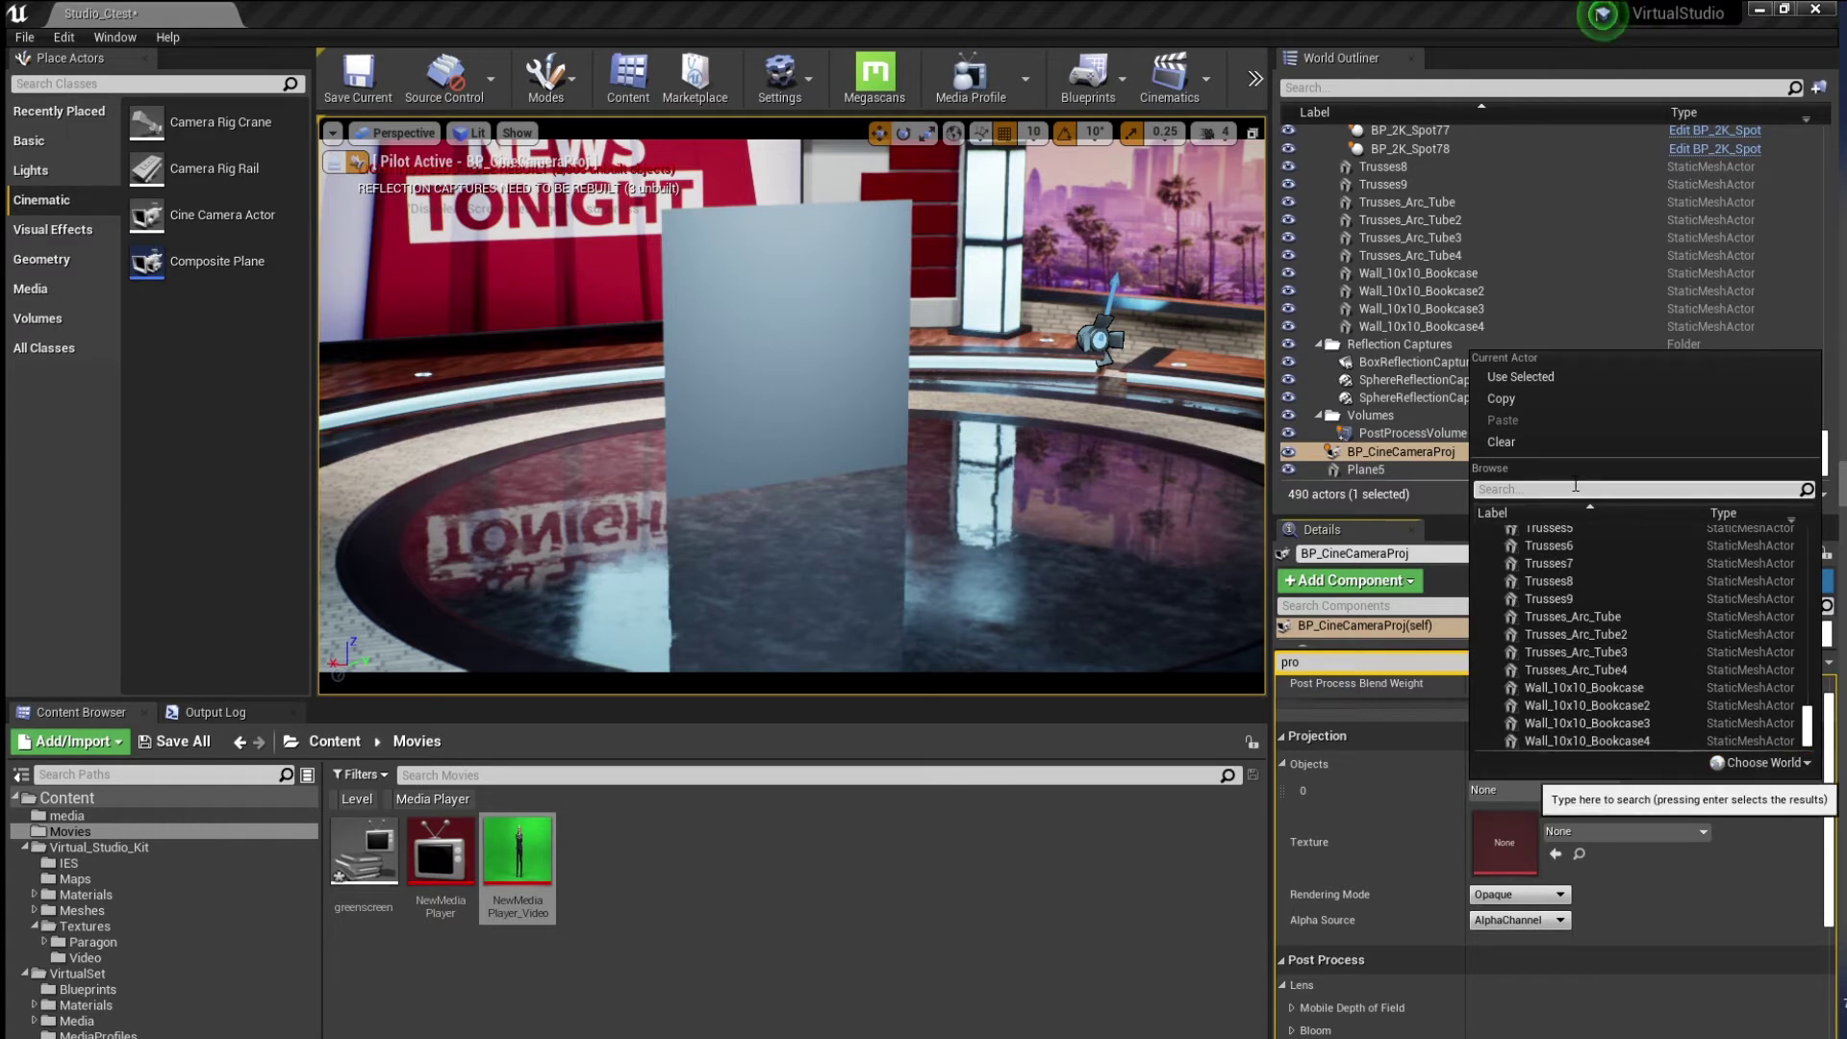
pyautogui.write('pla')
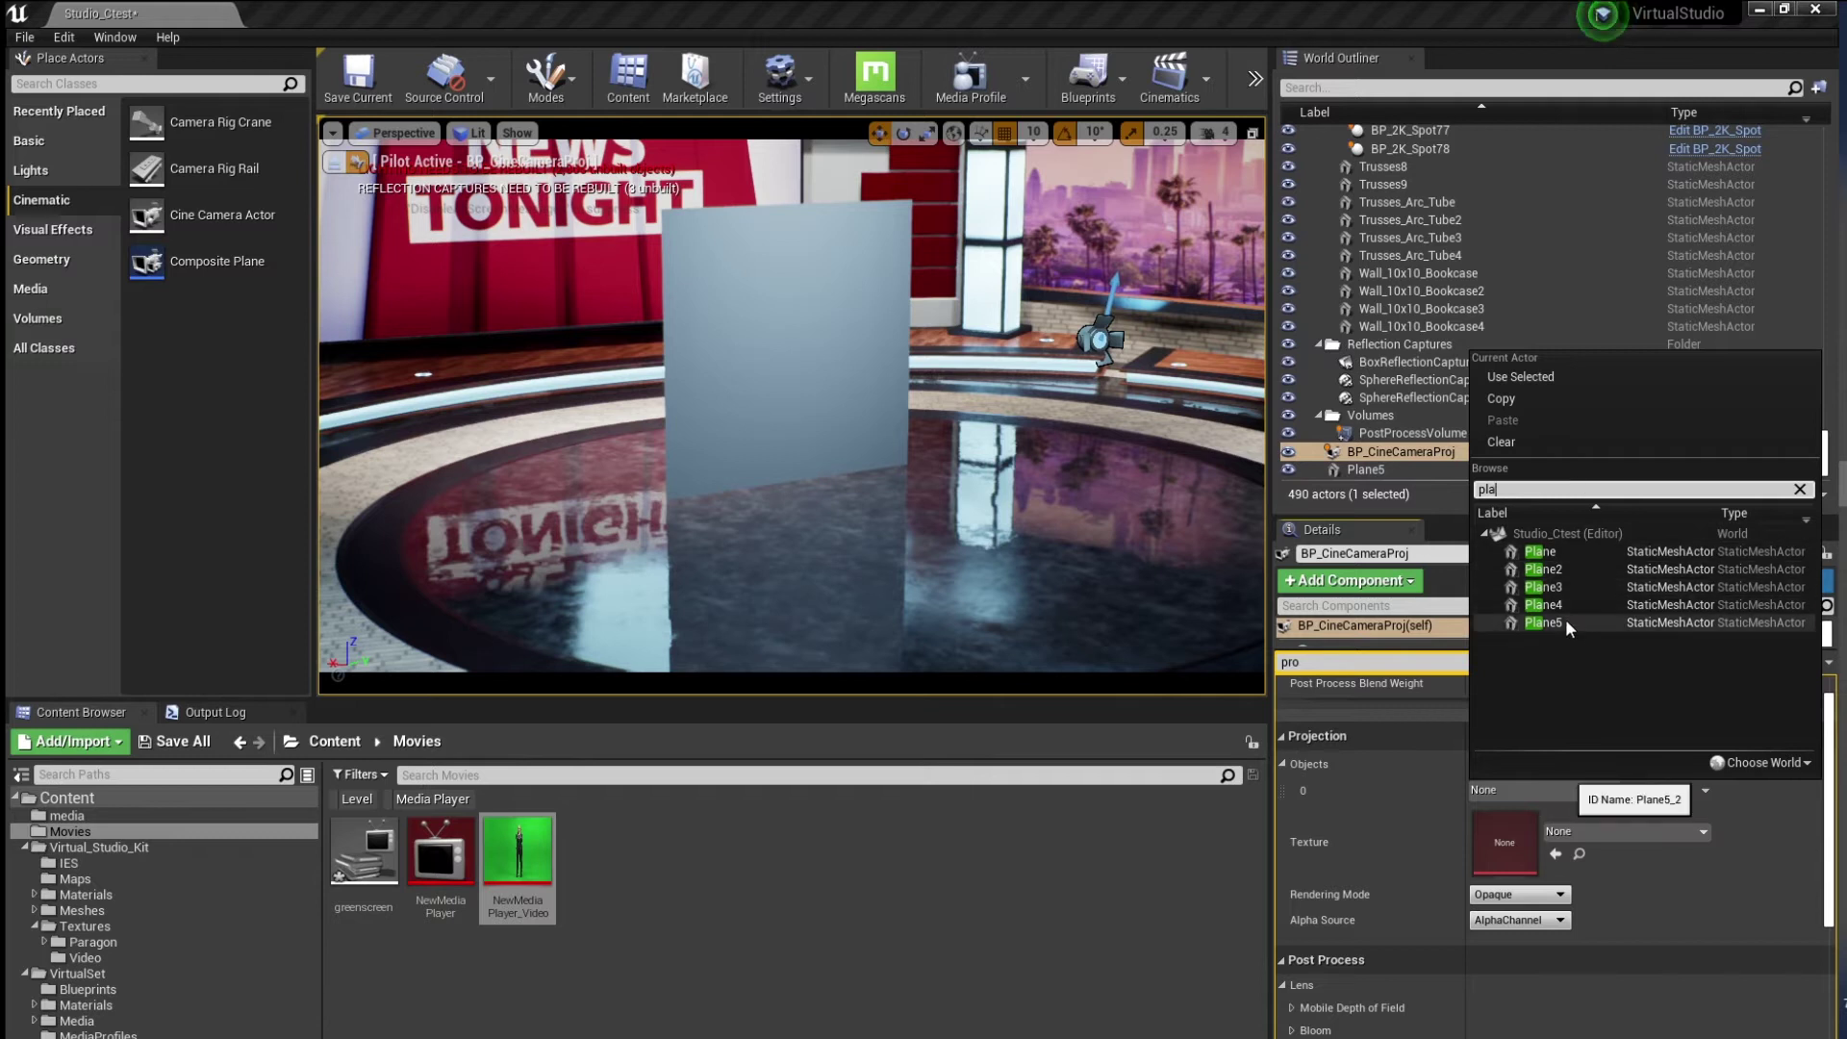
pyautogui.click(1543, 622)
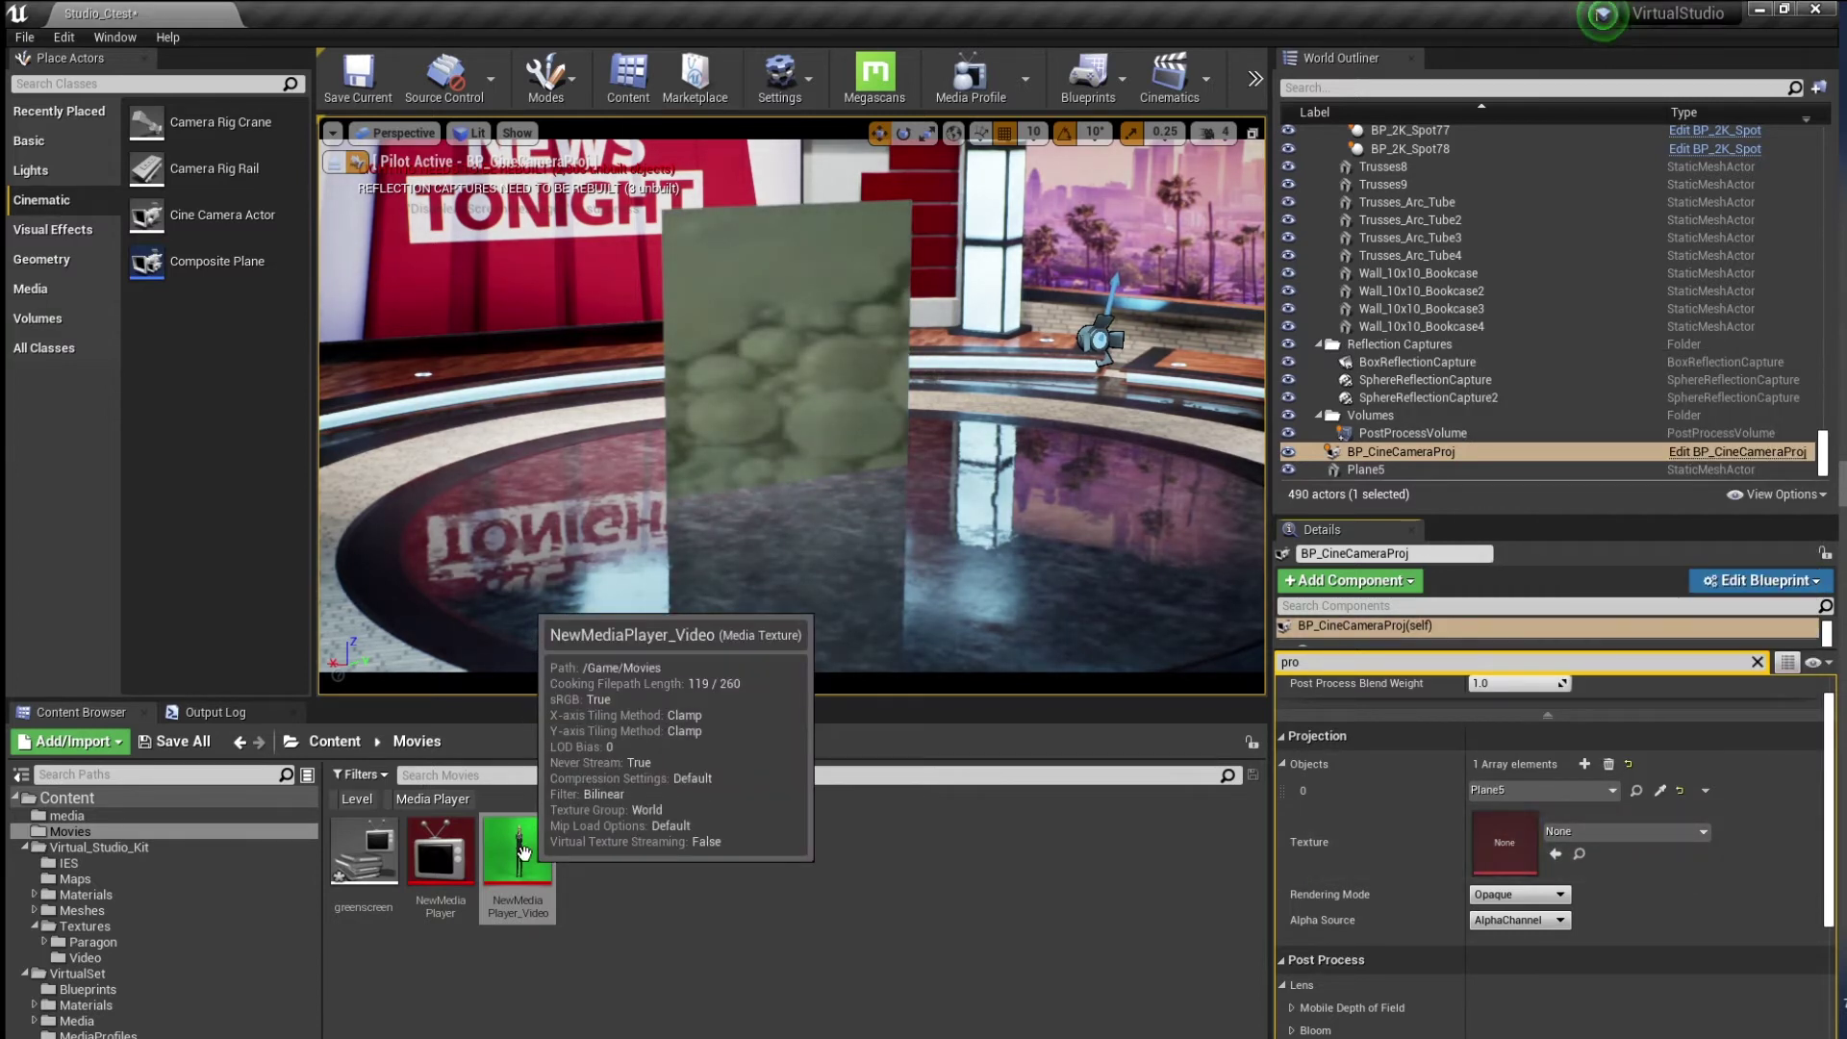
pyautogui.moveTo(520, 851); pyautogui.dragTo(1518, 847)
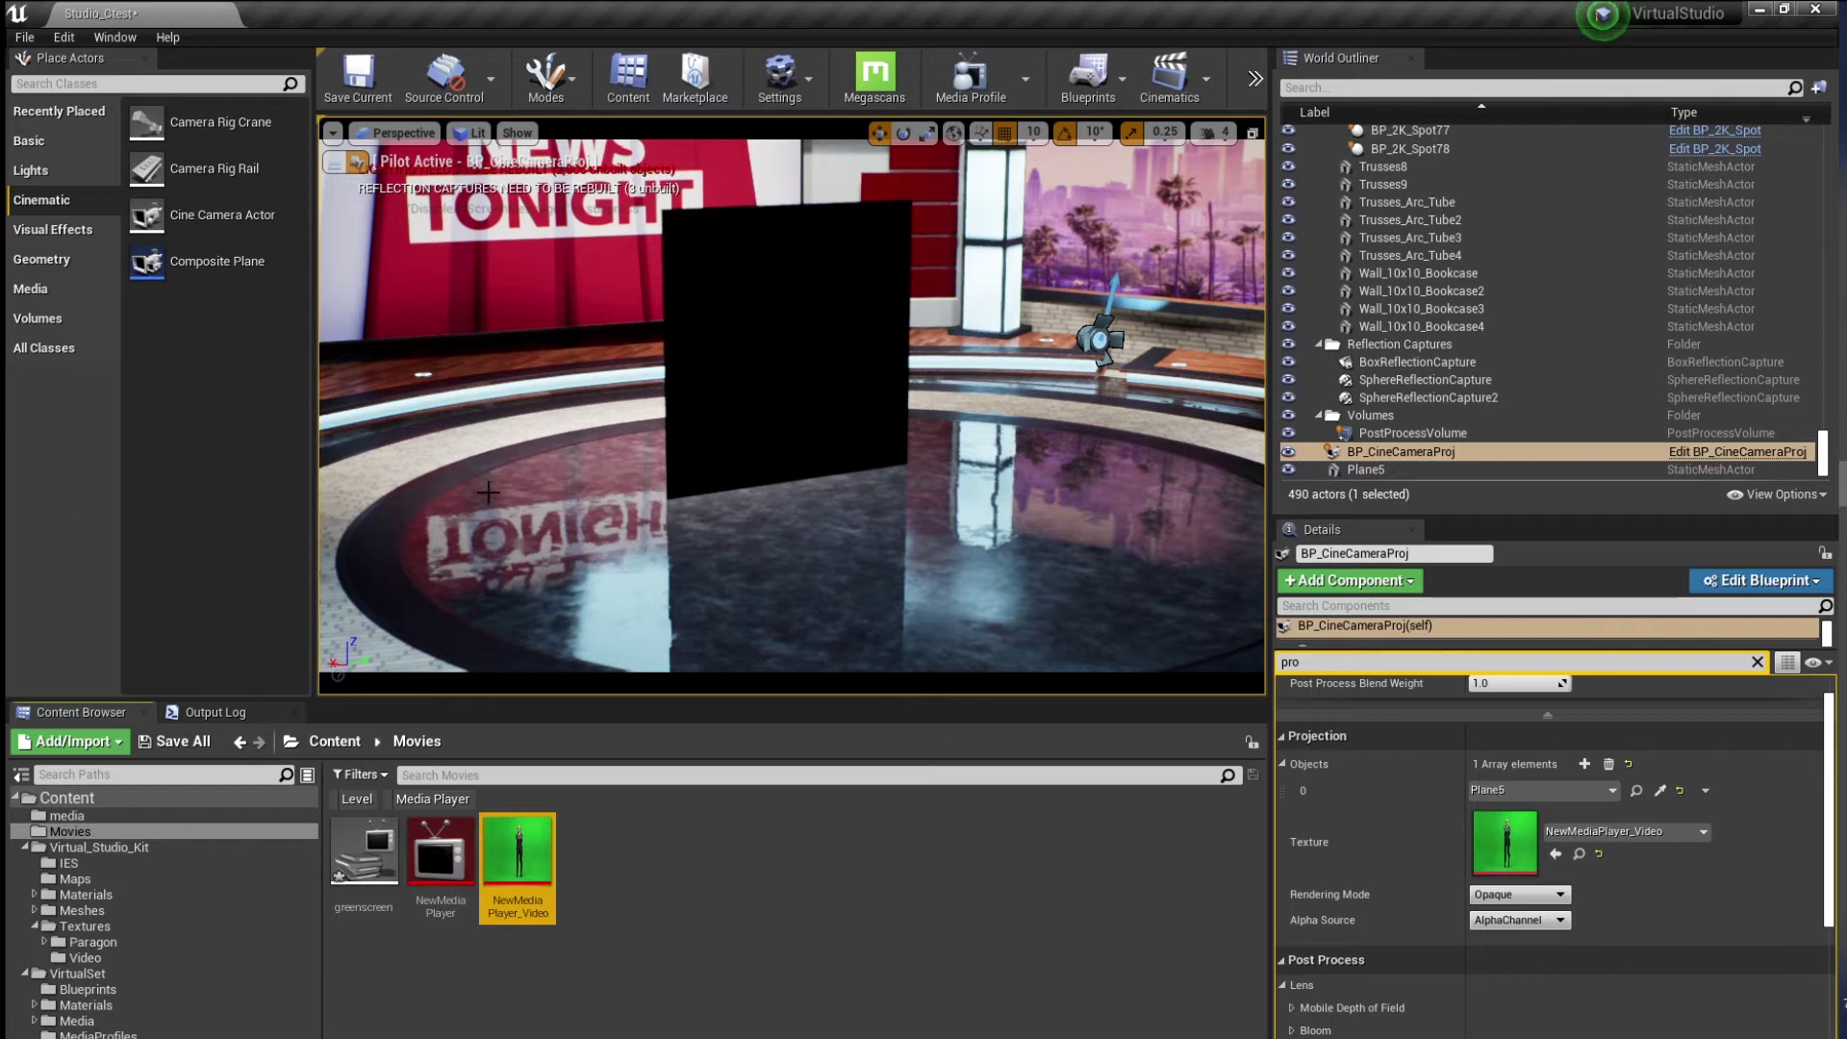
# Open and close NewMediaPlayer, select its video texture, then turn the view and select Plane5
pyautogui.doubleClick(440, 851)
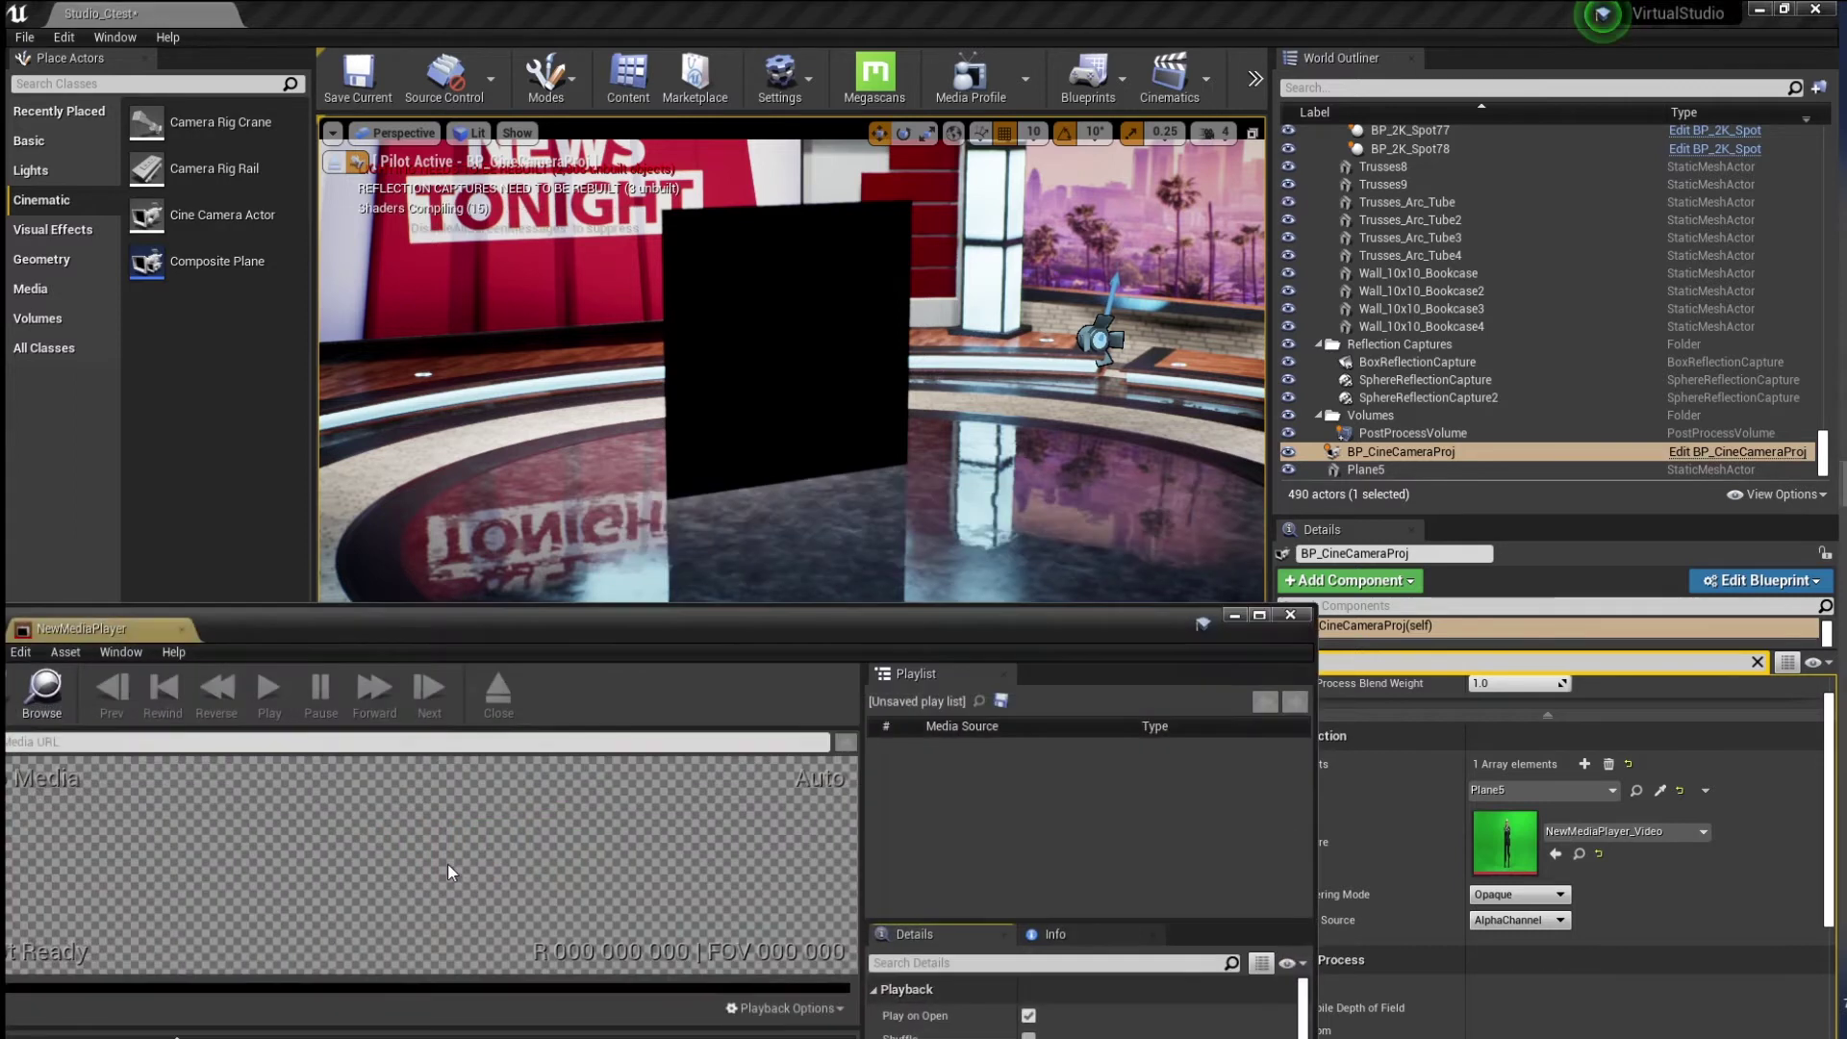
pyautogui.click(1291, 614)
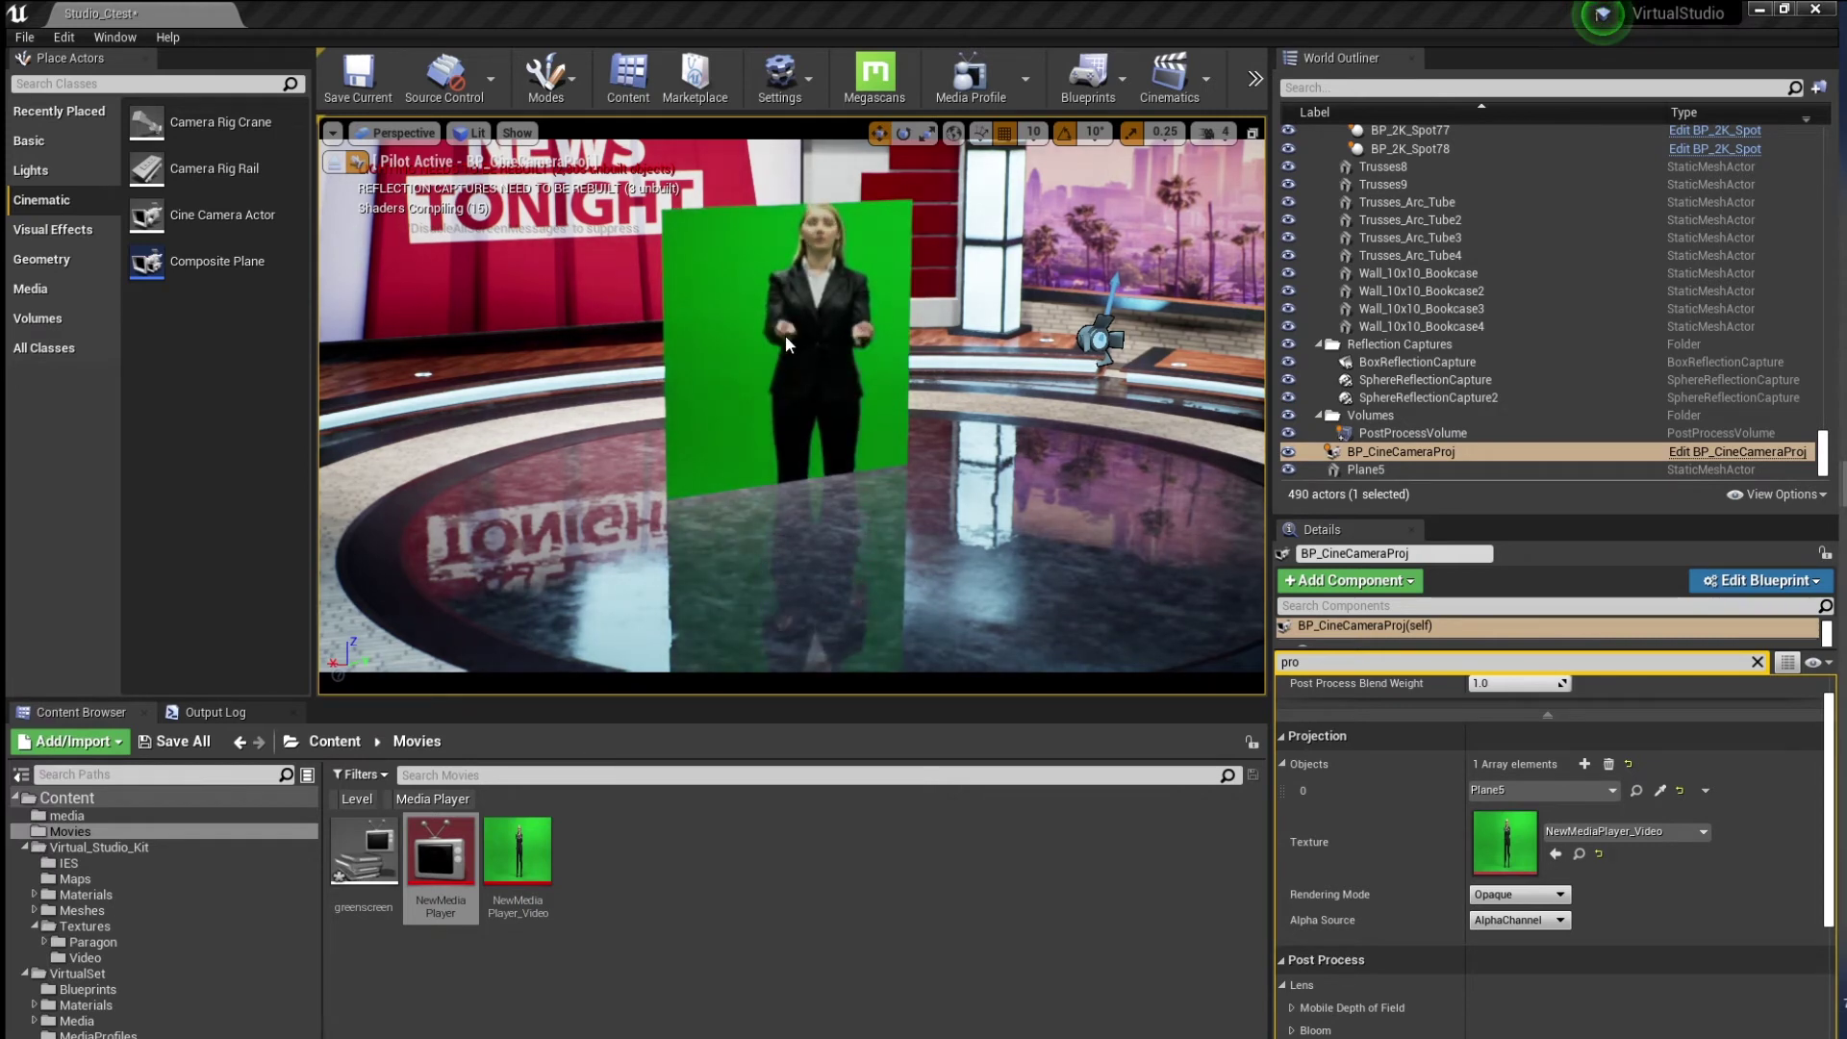
pyautogui.click(518, 861)
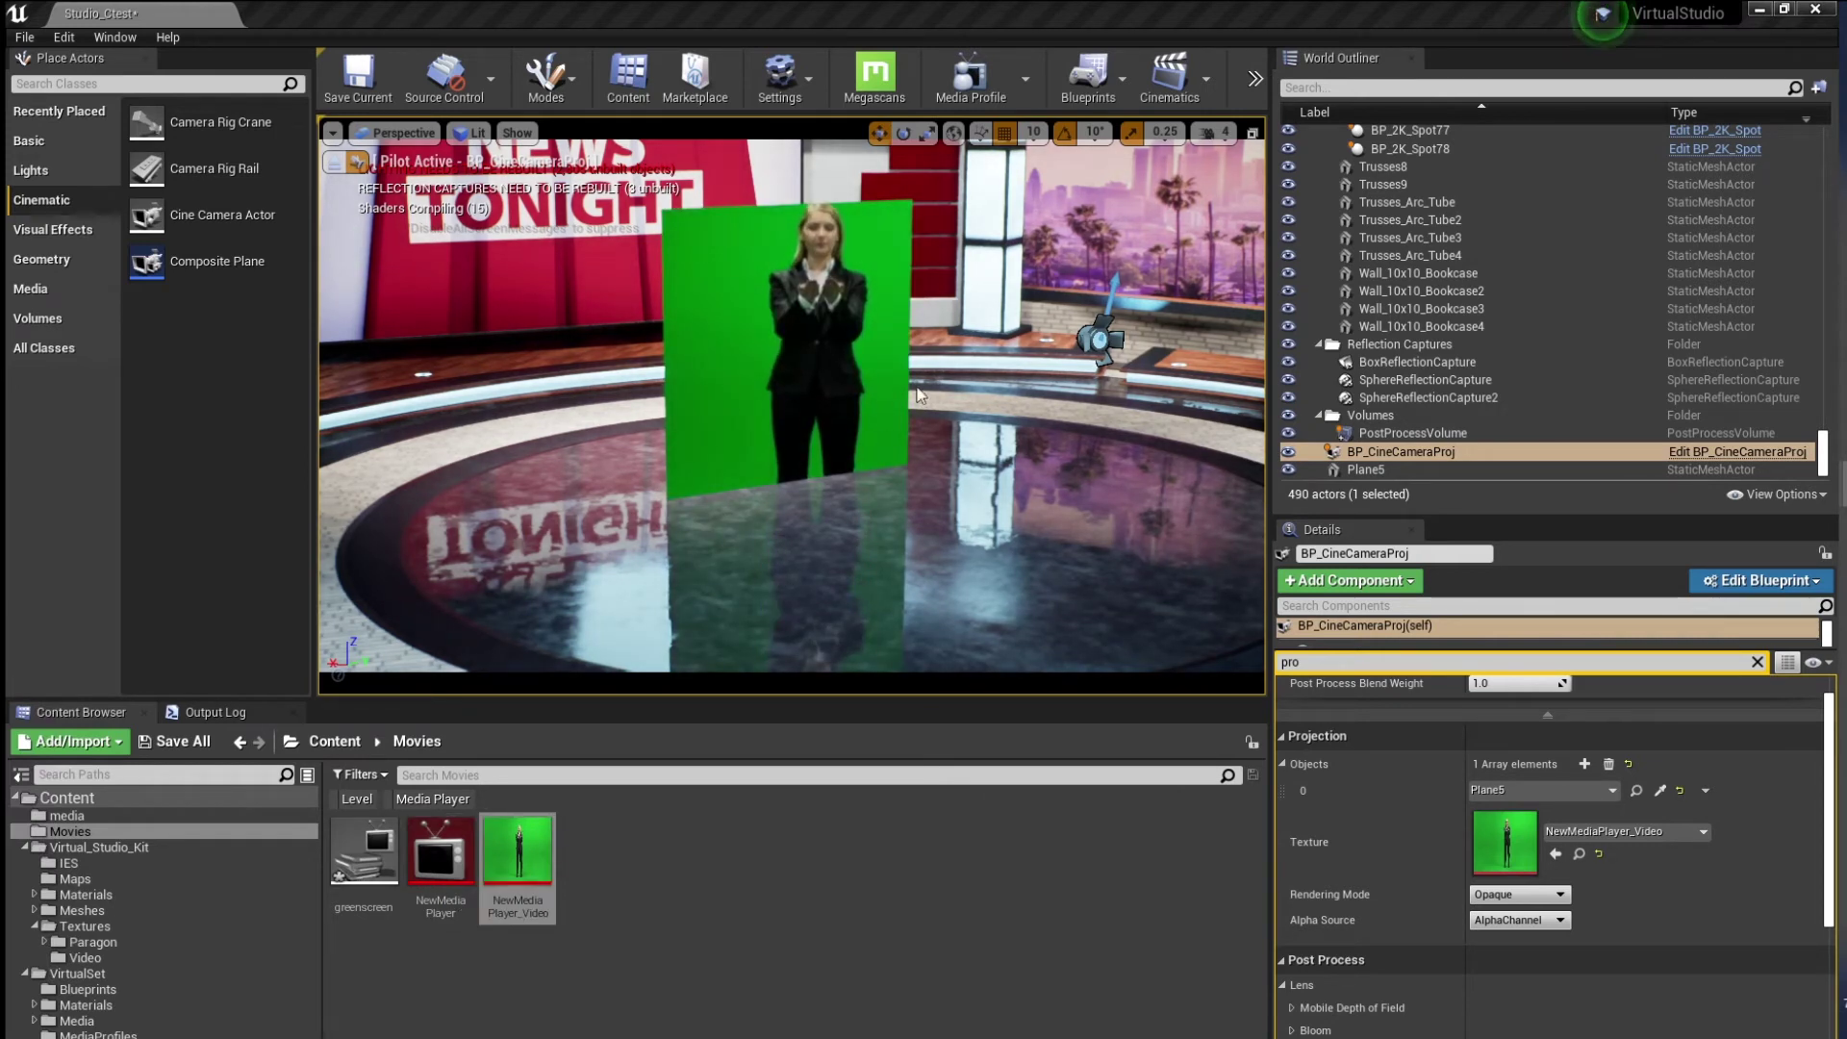
pyautogui.moveTo(904, 397); pyautogui.dragTo(789, 397, button='right')
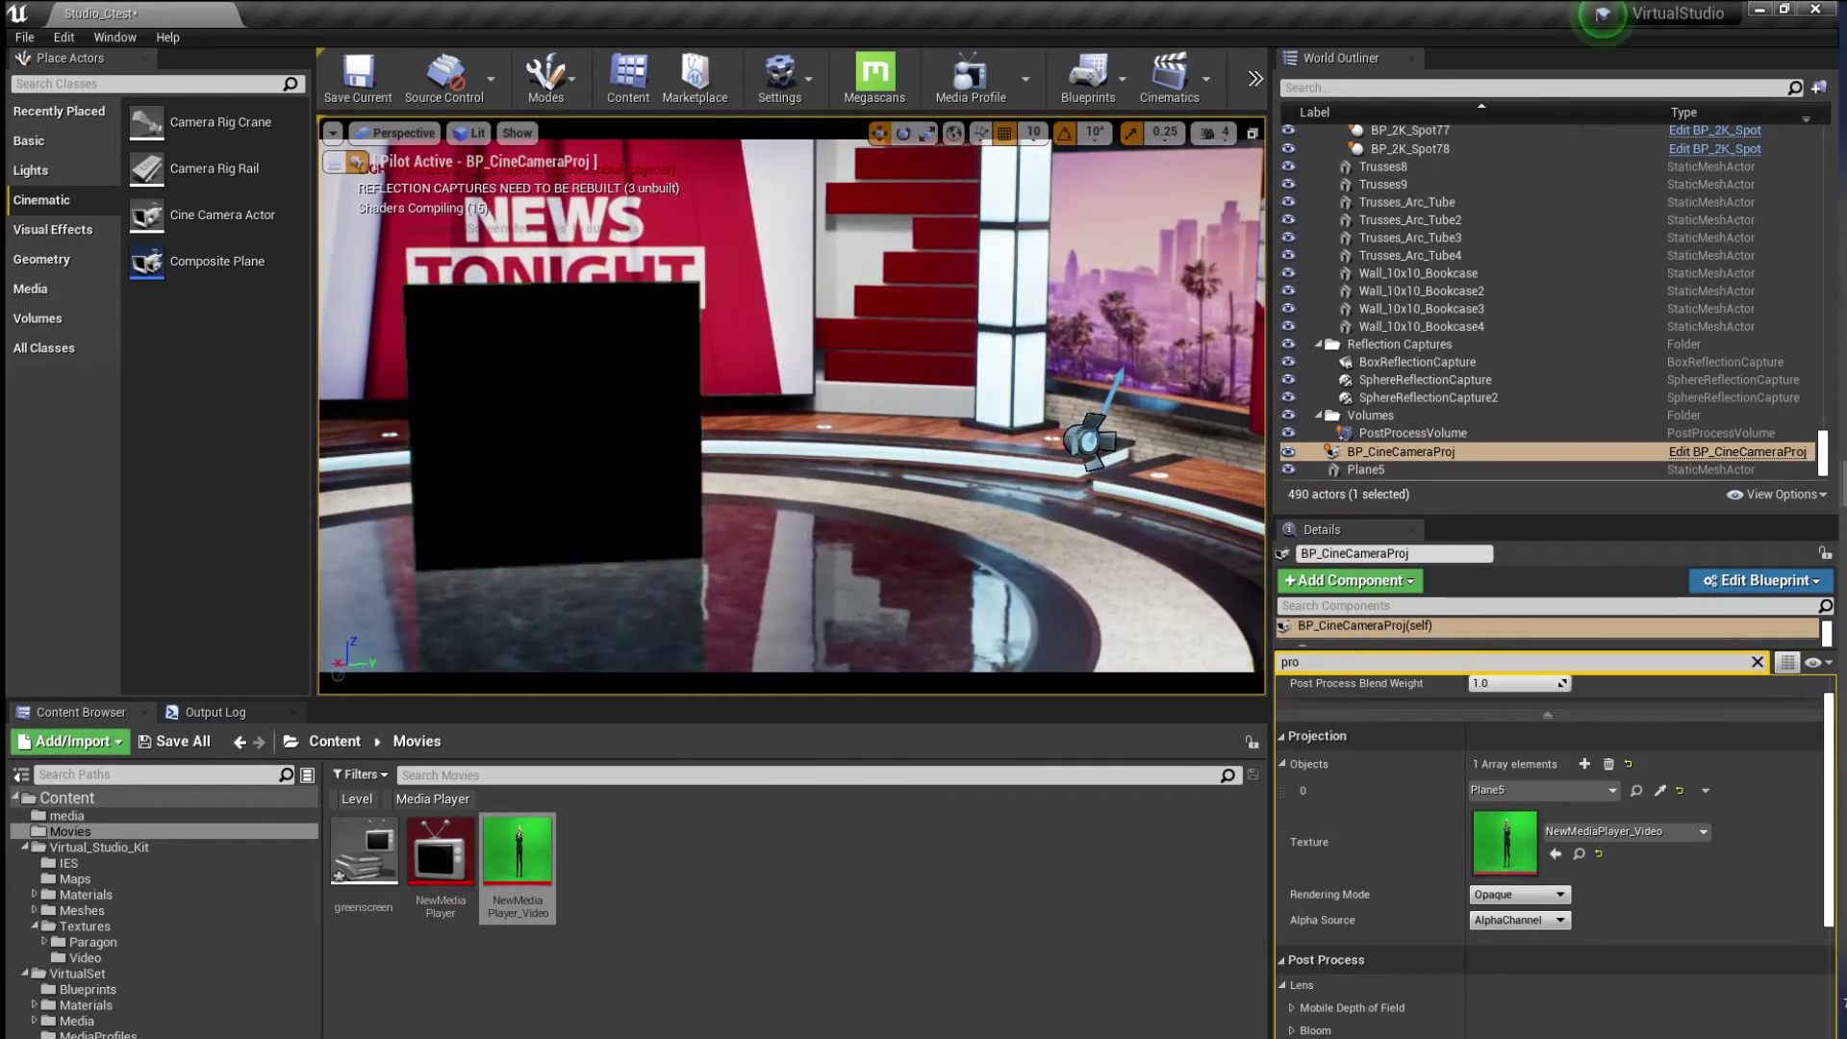
pyautogui.click(553, 424)
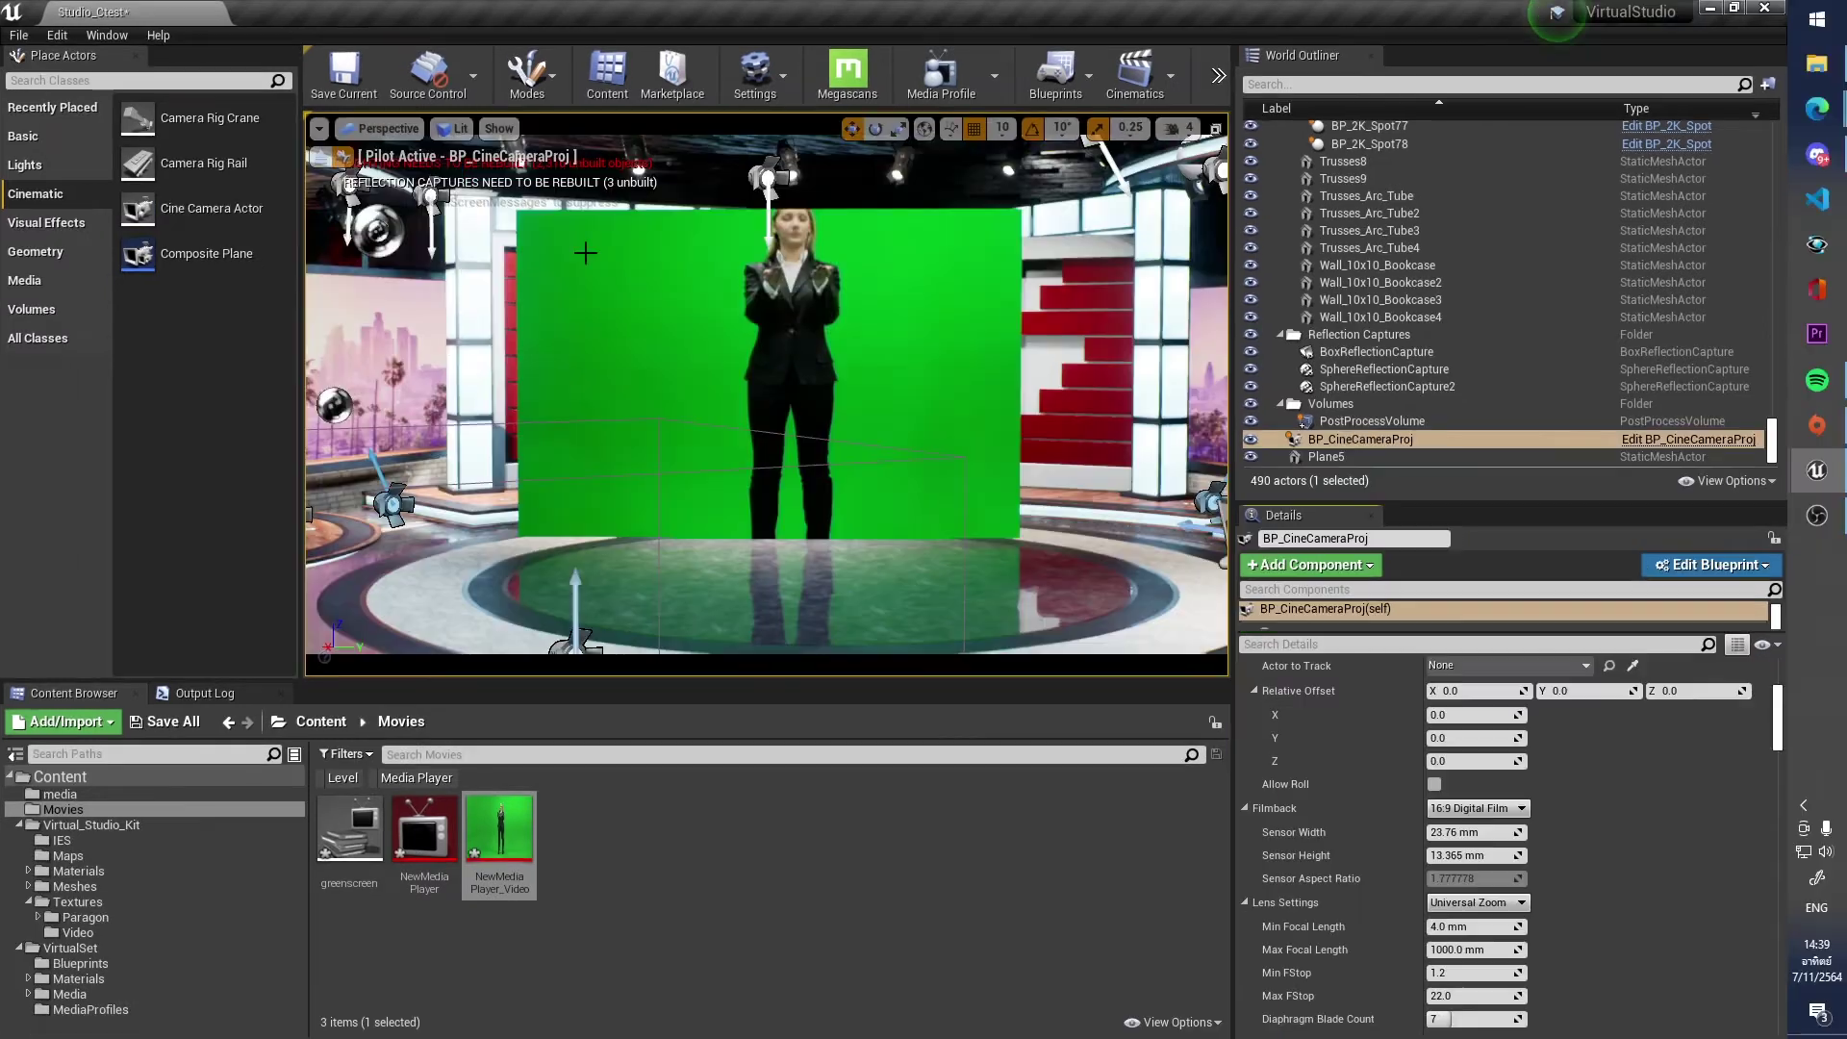
# Inspect BP_CineCameraProj and Plane5 details, undoing an accidental focal length edit
pyautogui.click(1430, 445)
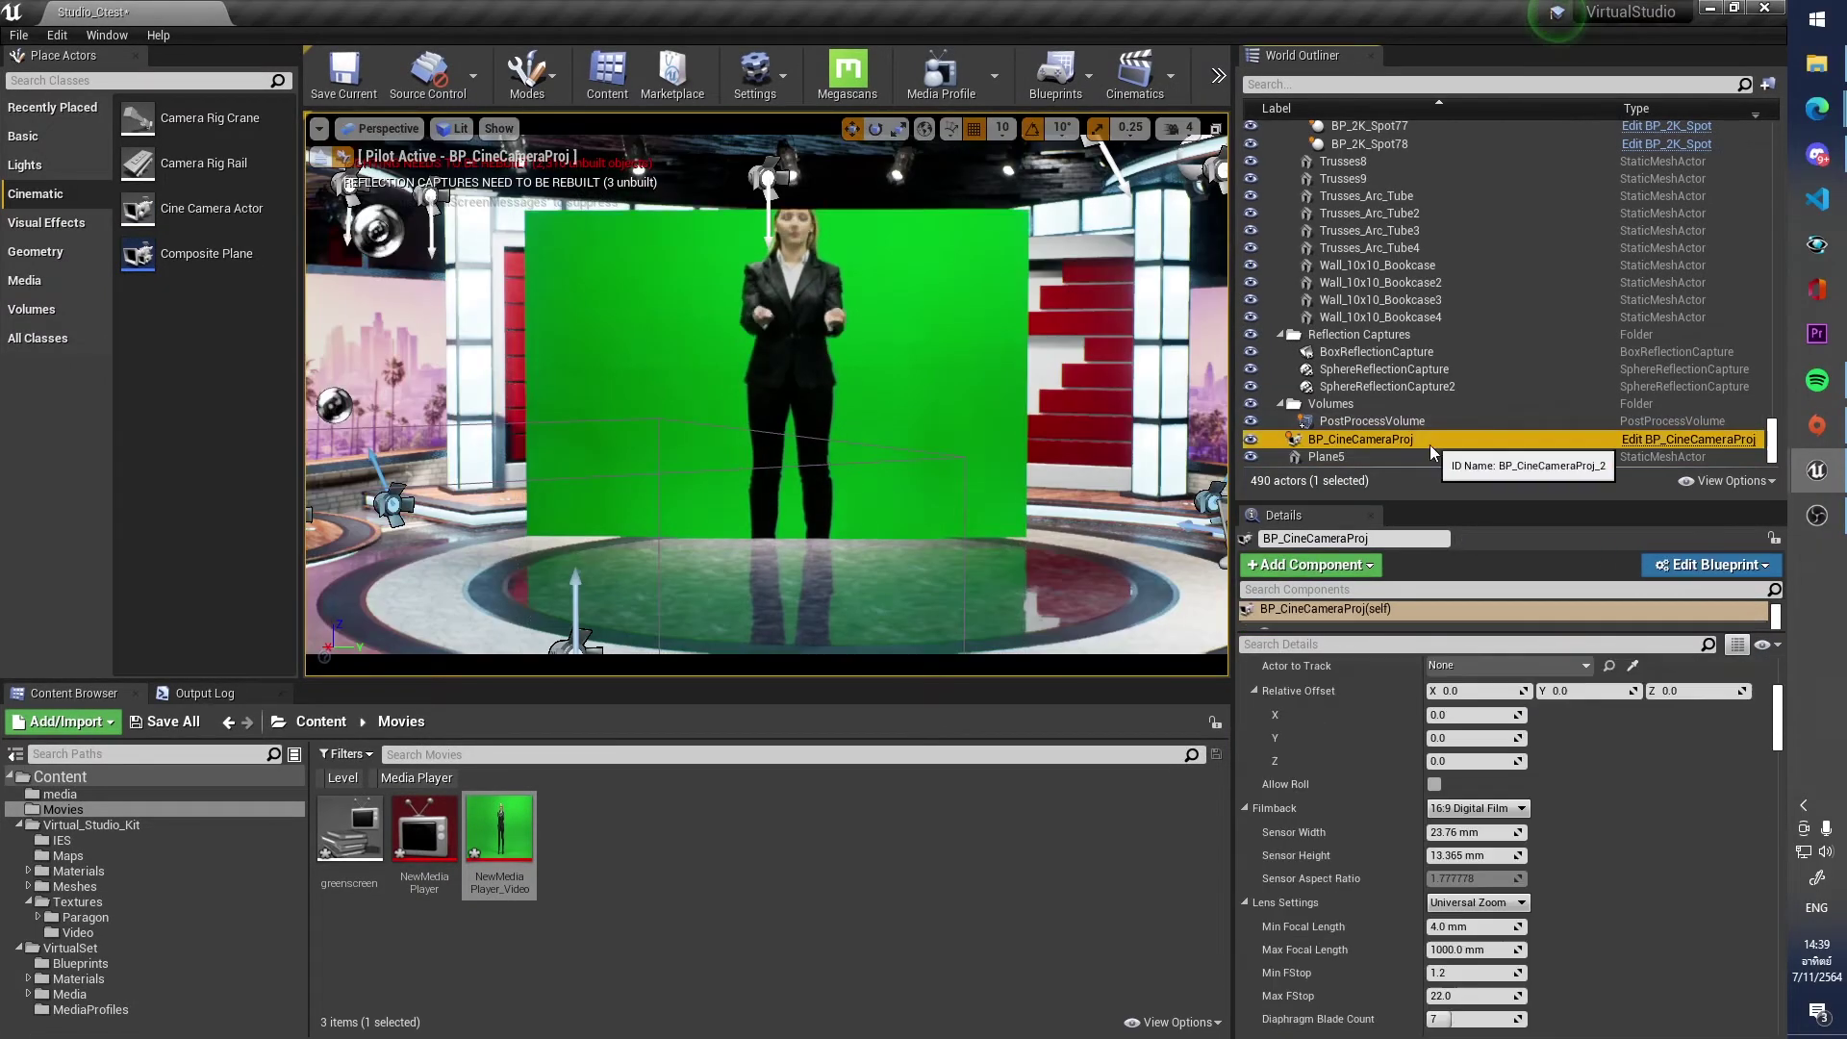
pyautogui.scroll(-5, 1360, 845)
pyautogui.scroll(-4, 1361, 845)
pyautogui.click(1590, 1034)
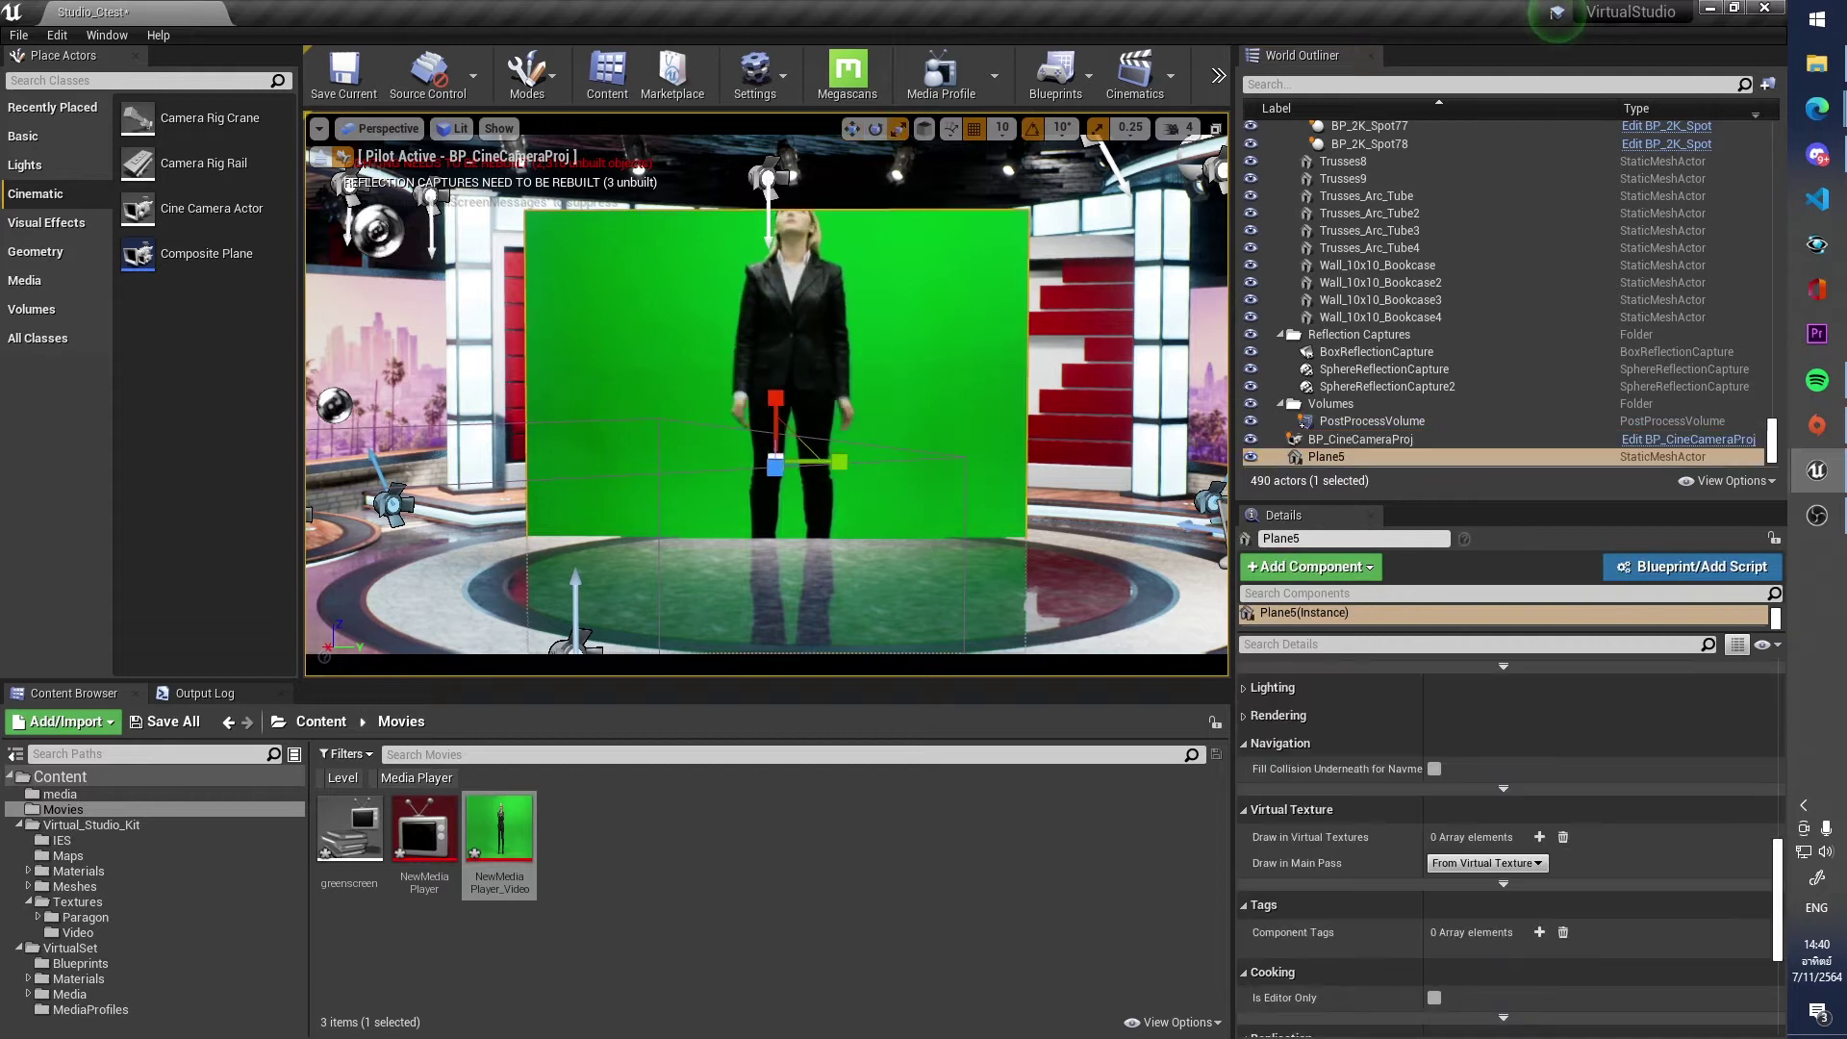
pyautogui.click(1368, 439)
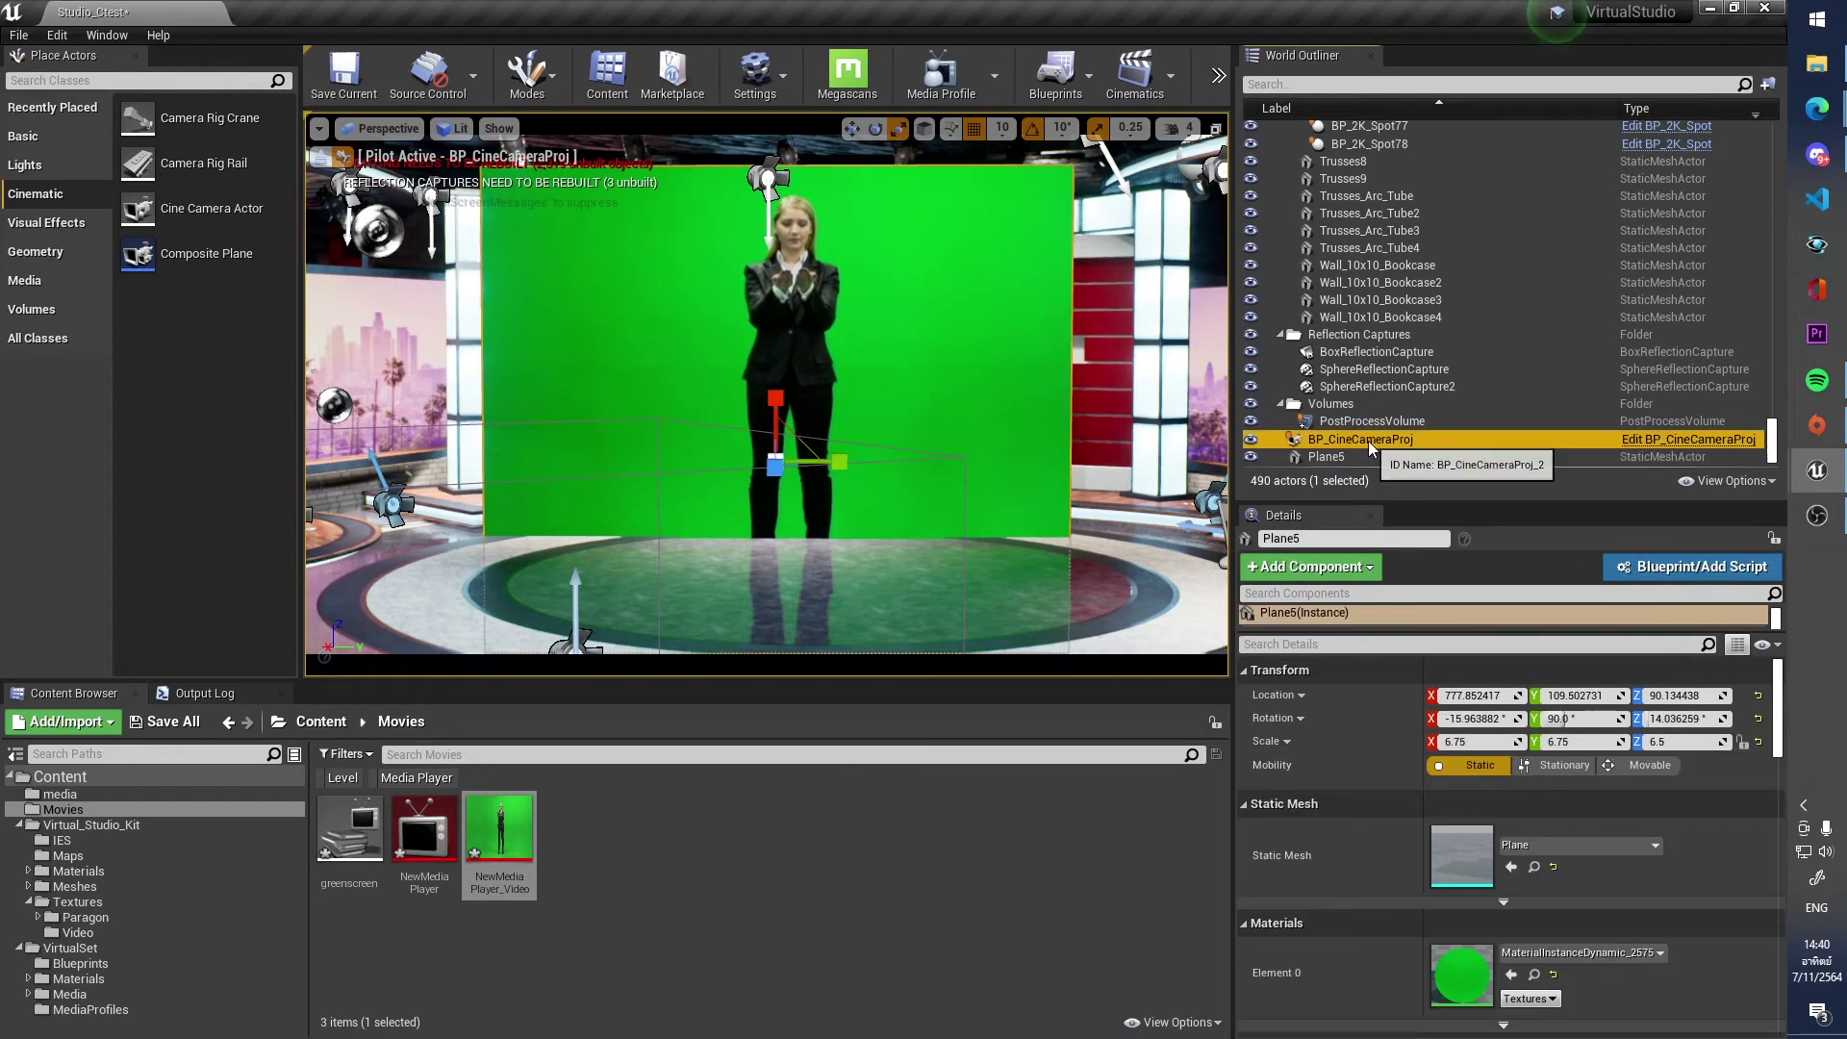
pyautogui.moveTo(1778, 685); pyautogui.dragTo(1795, 746)
pyautogui.scroll(10, 1511, 847)
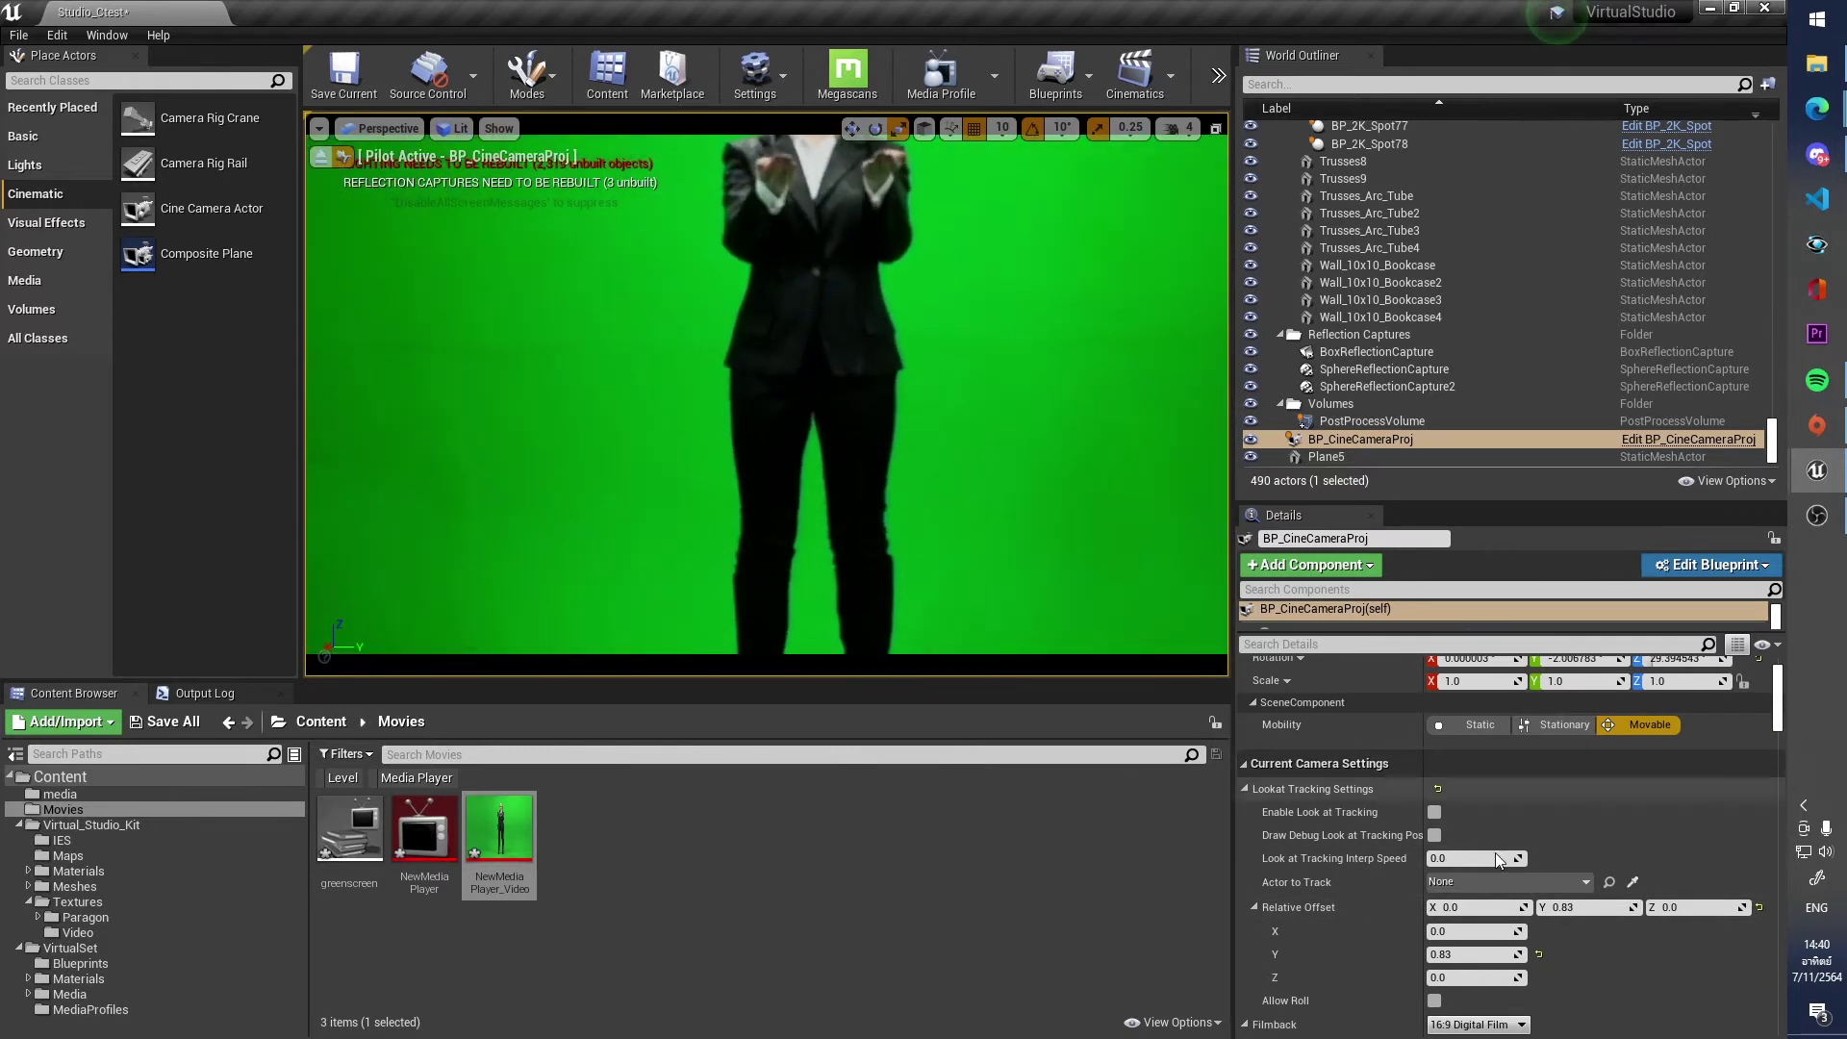
pyautogui.scroll(-5, 1484, 763)
pyautogui.scroll(-1, 1485, 763)
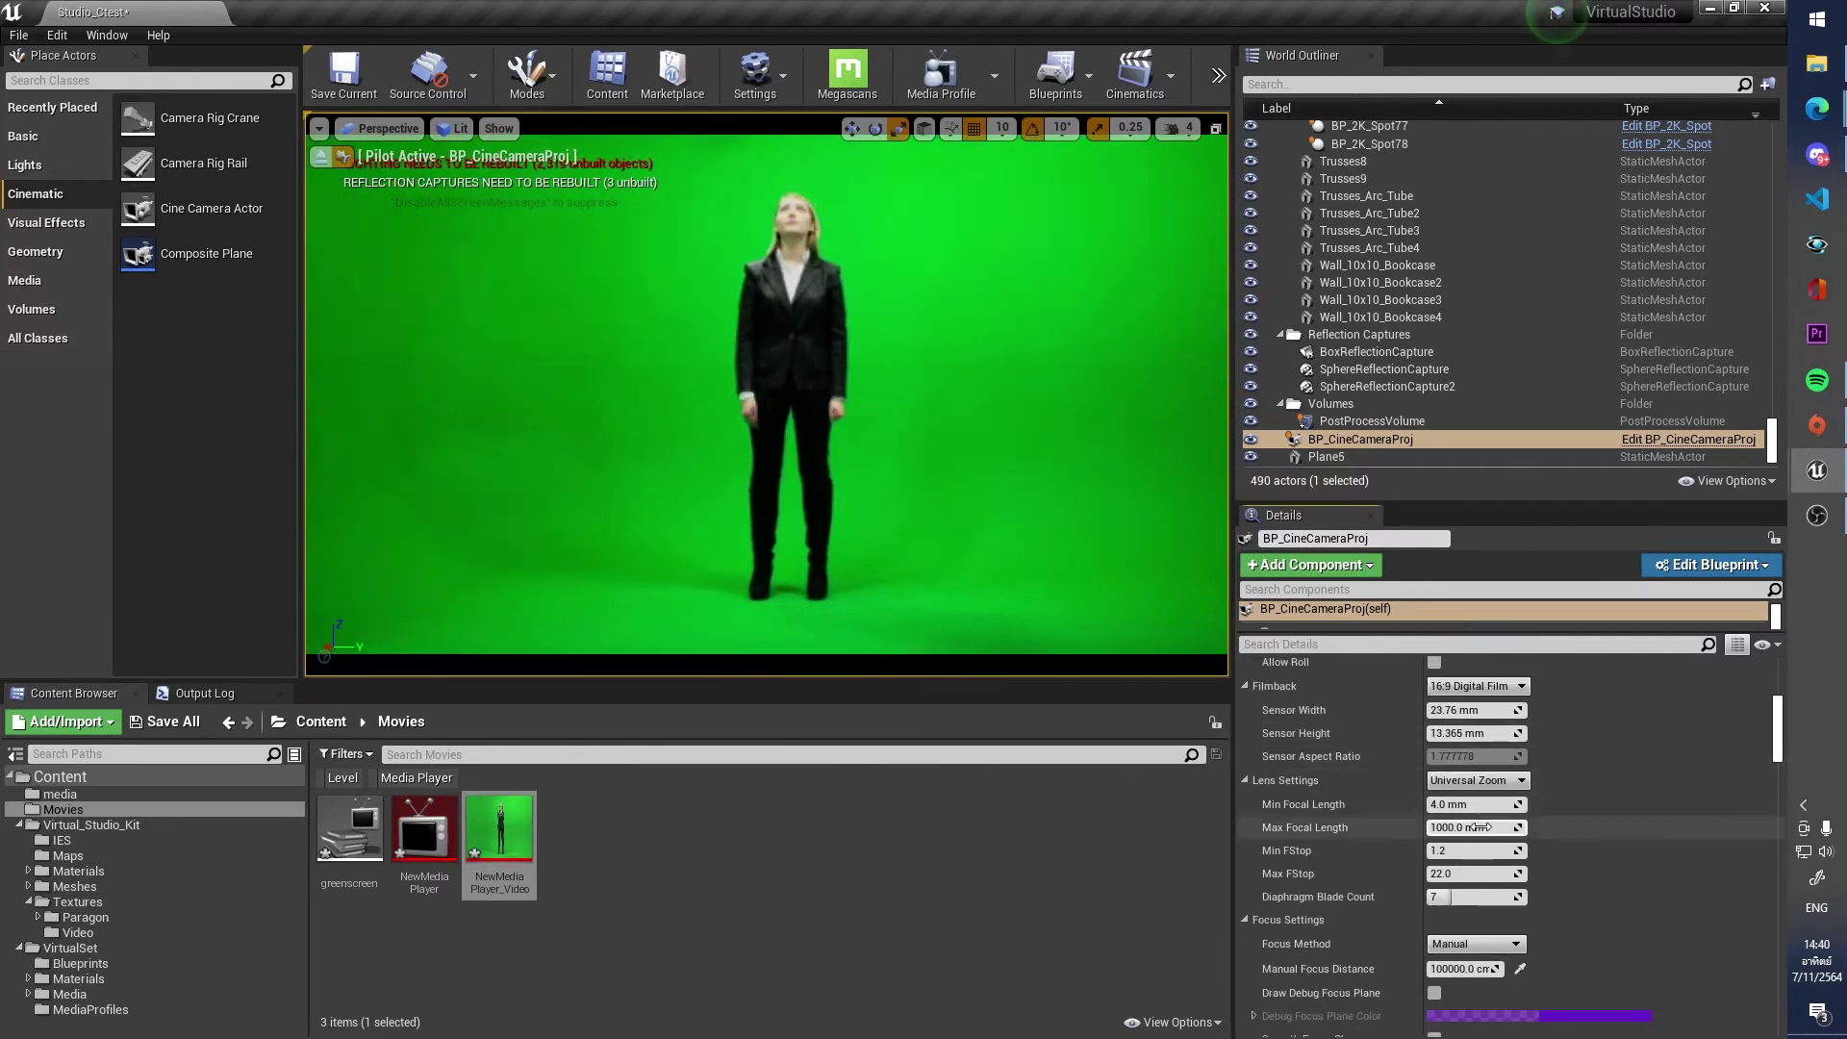
pyautogui.hotkey('ctrl', 'z')
pyautogui.scroll(-3, 878, 582)
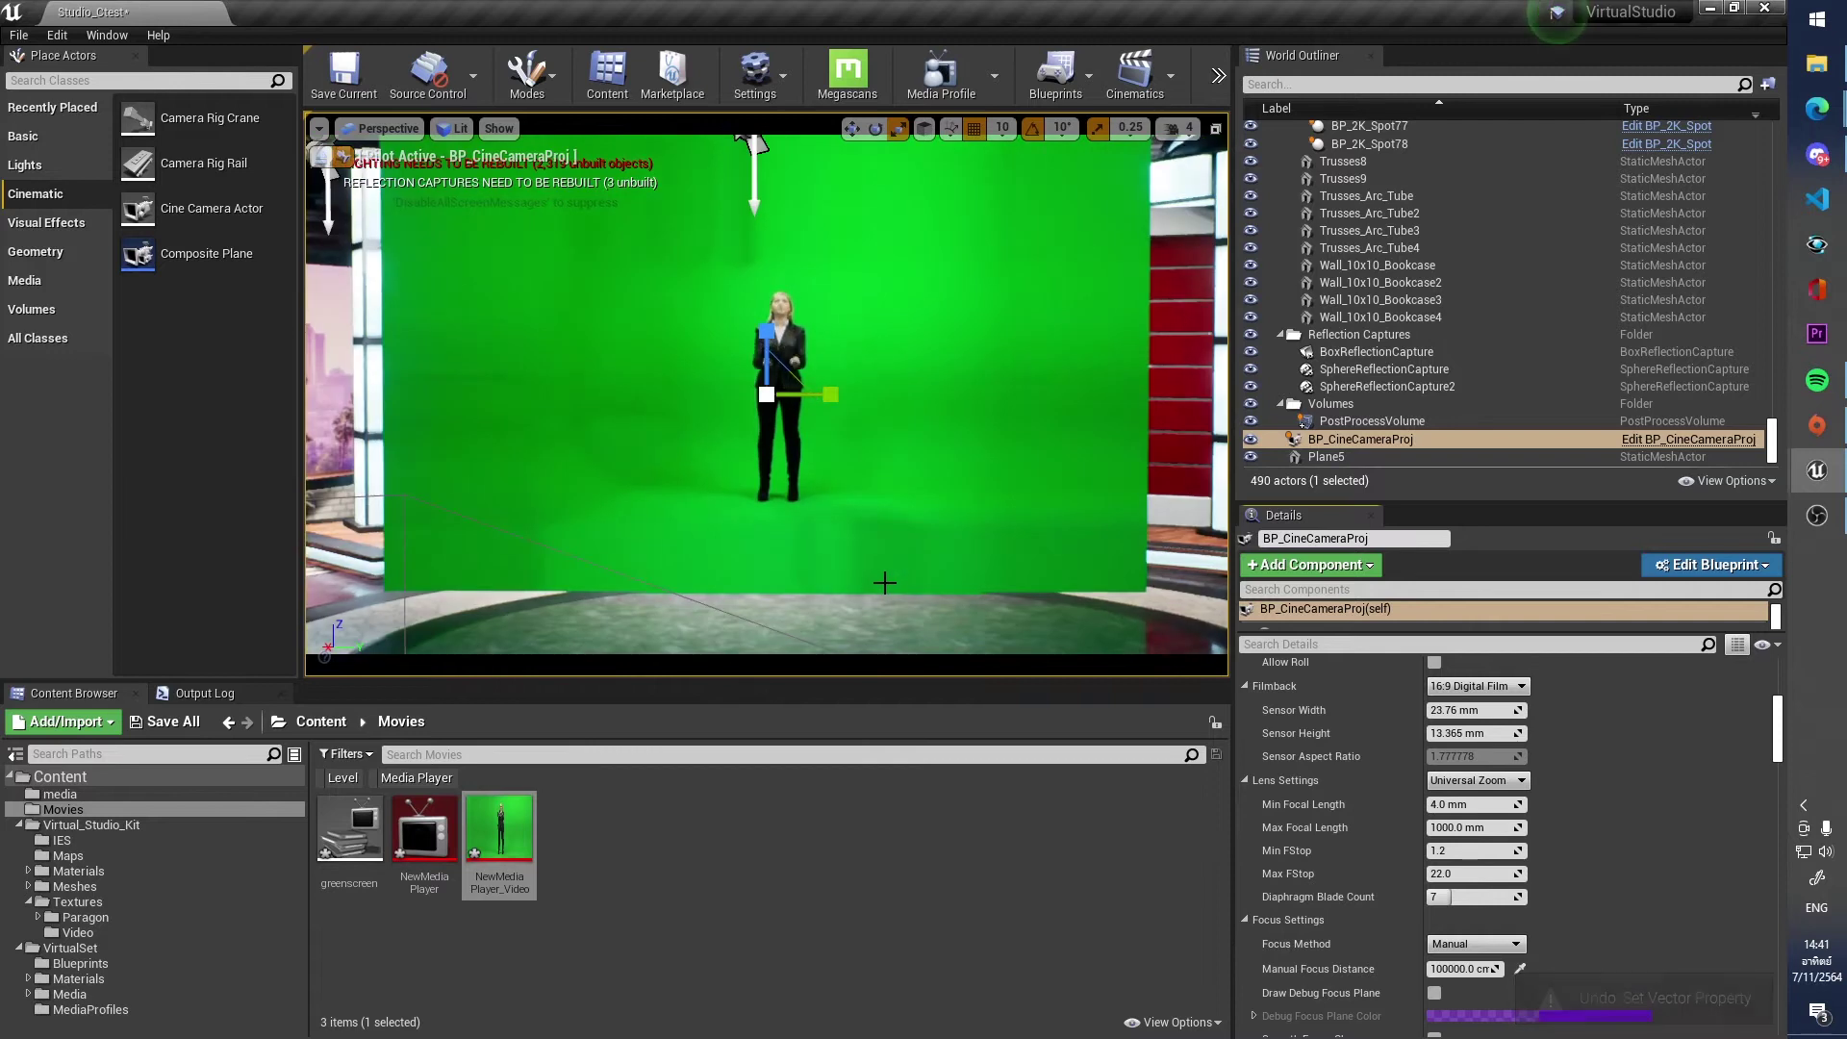
pyautogui.scroll(-3, 898, 486)
# Move the BP_CineCameraProj projection camera closer to the green-screen plane
pyautogui.click(895, 487)
pyautogui.scroll(-1, 1601, 875)
pyautogui.scroll(10, 1590, 864)
pyautogui.scroll(-15, 1488, 851)
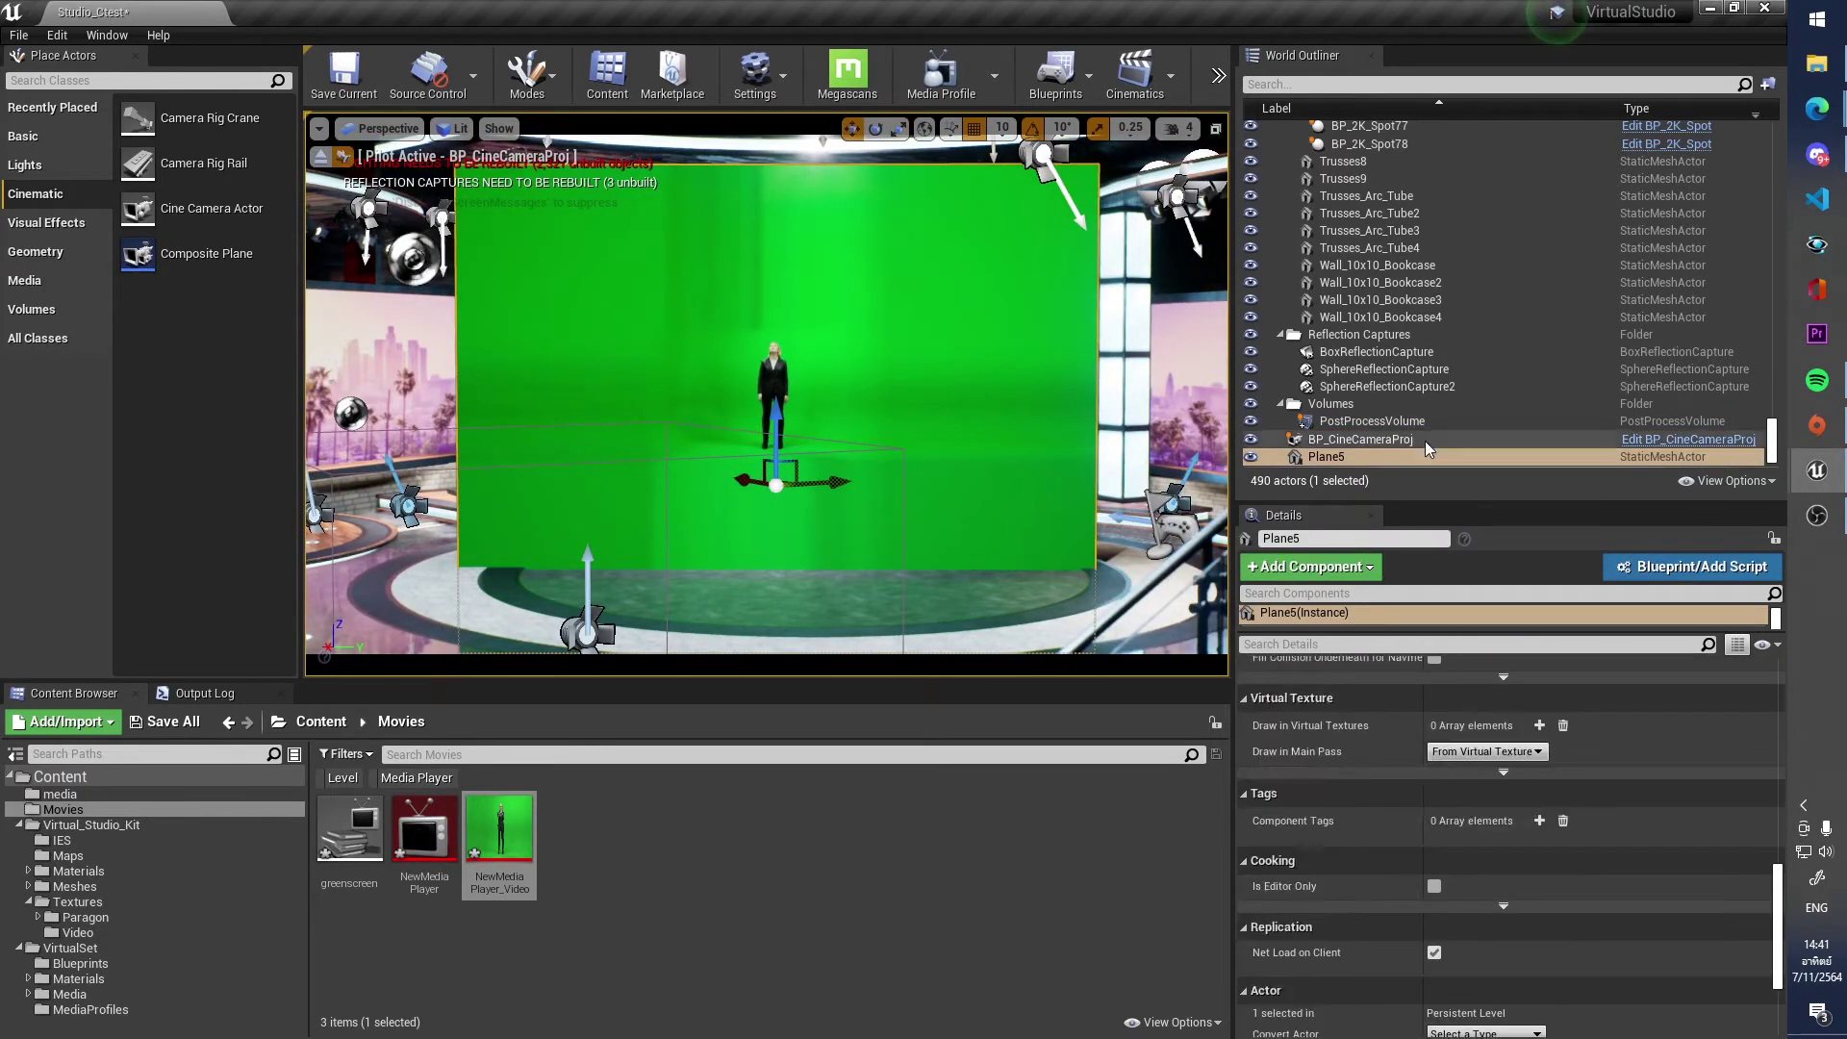
pyautogui.click(1376, 438)
pyautogui.scroll(1, 1764, 972)
pyautogui.moveTo(1035, 487); pyautogui.dragTo(1038, 491, button='right')
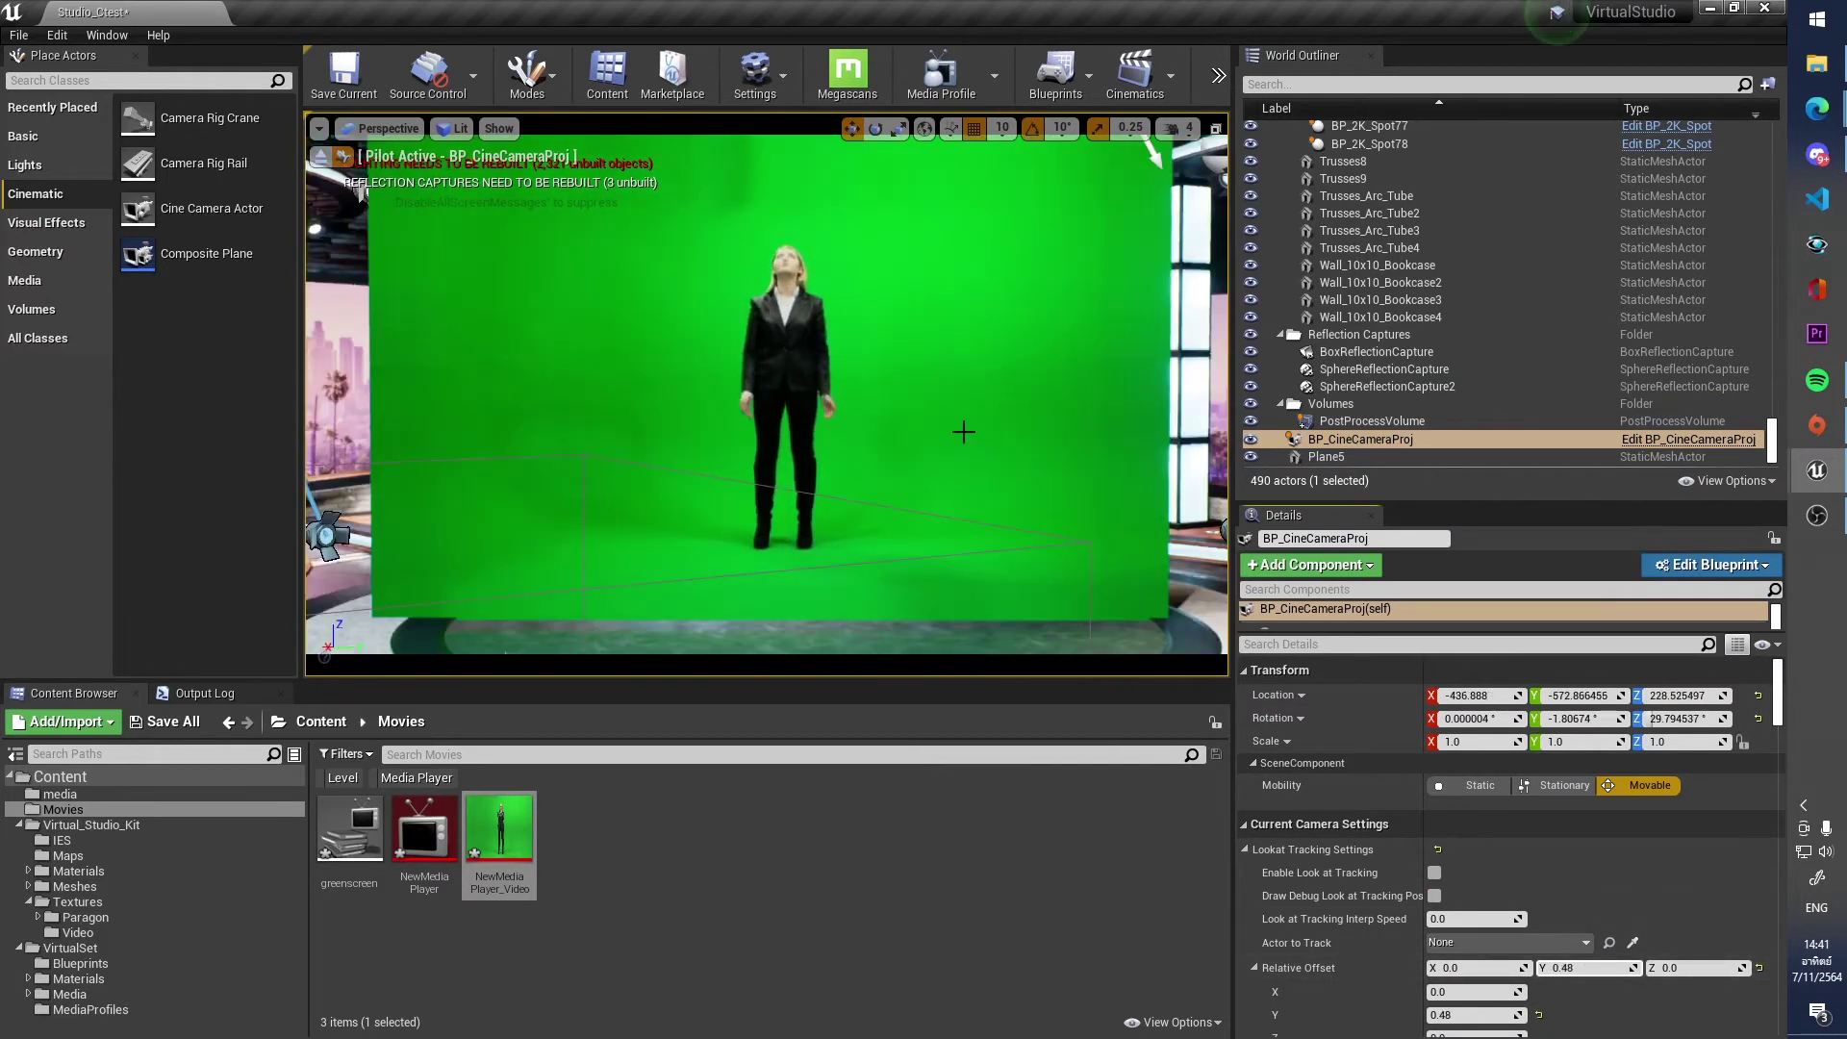
pyautogui.scroll(-3, 932, 511)
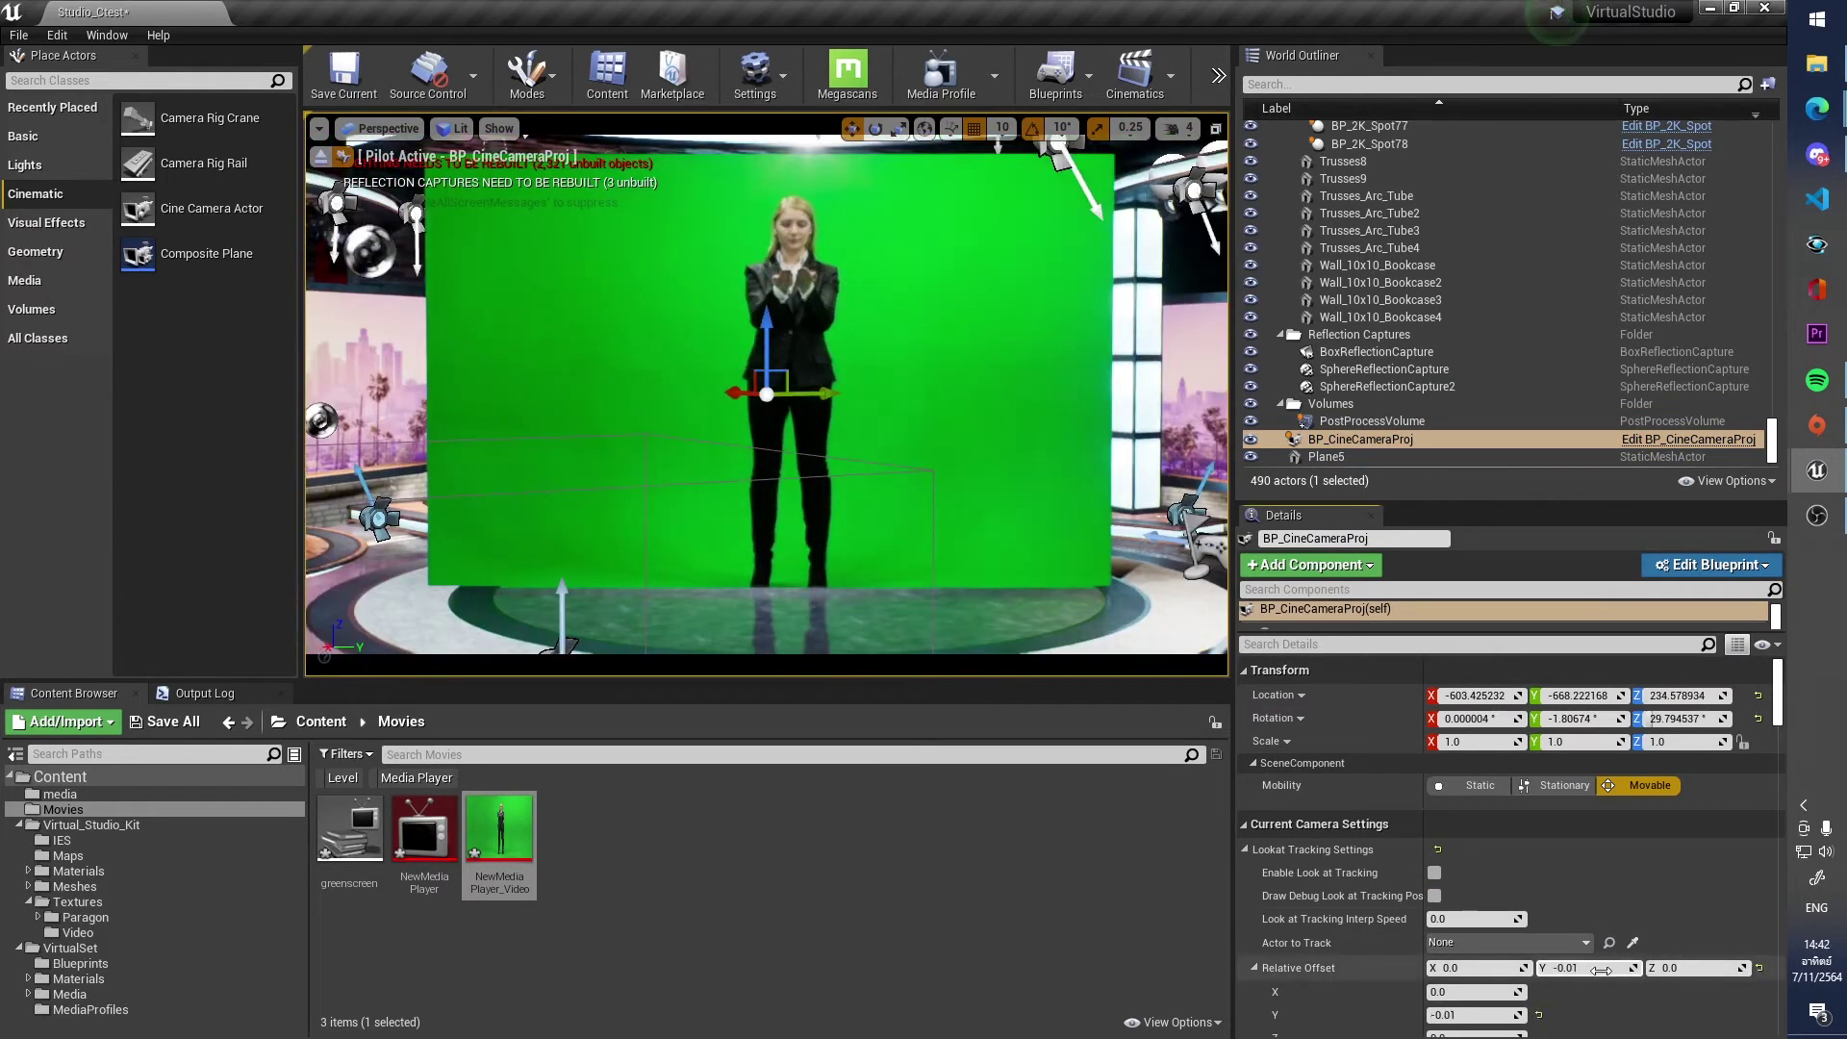
pyautogui.scroll(5, 841, 573)
pyautogui.scroll(-5, 841, 573)
pyautogui.scroll(-2, 841, 573)
pyautogui.scroll(4, 841, 574)
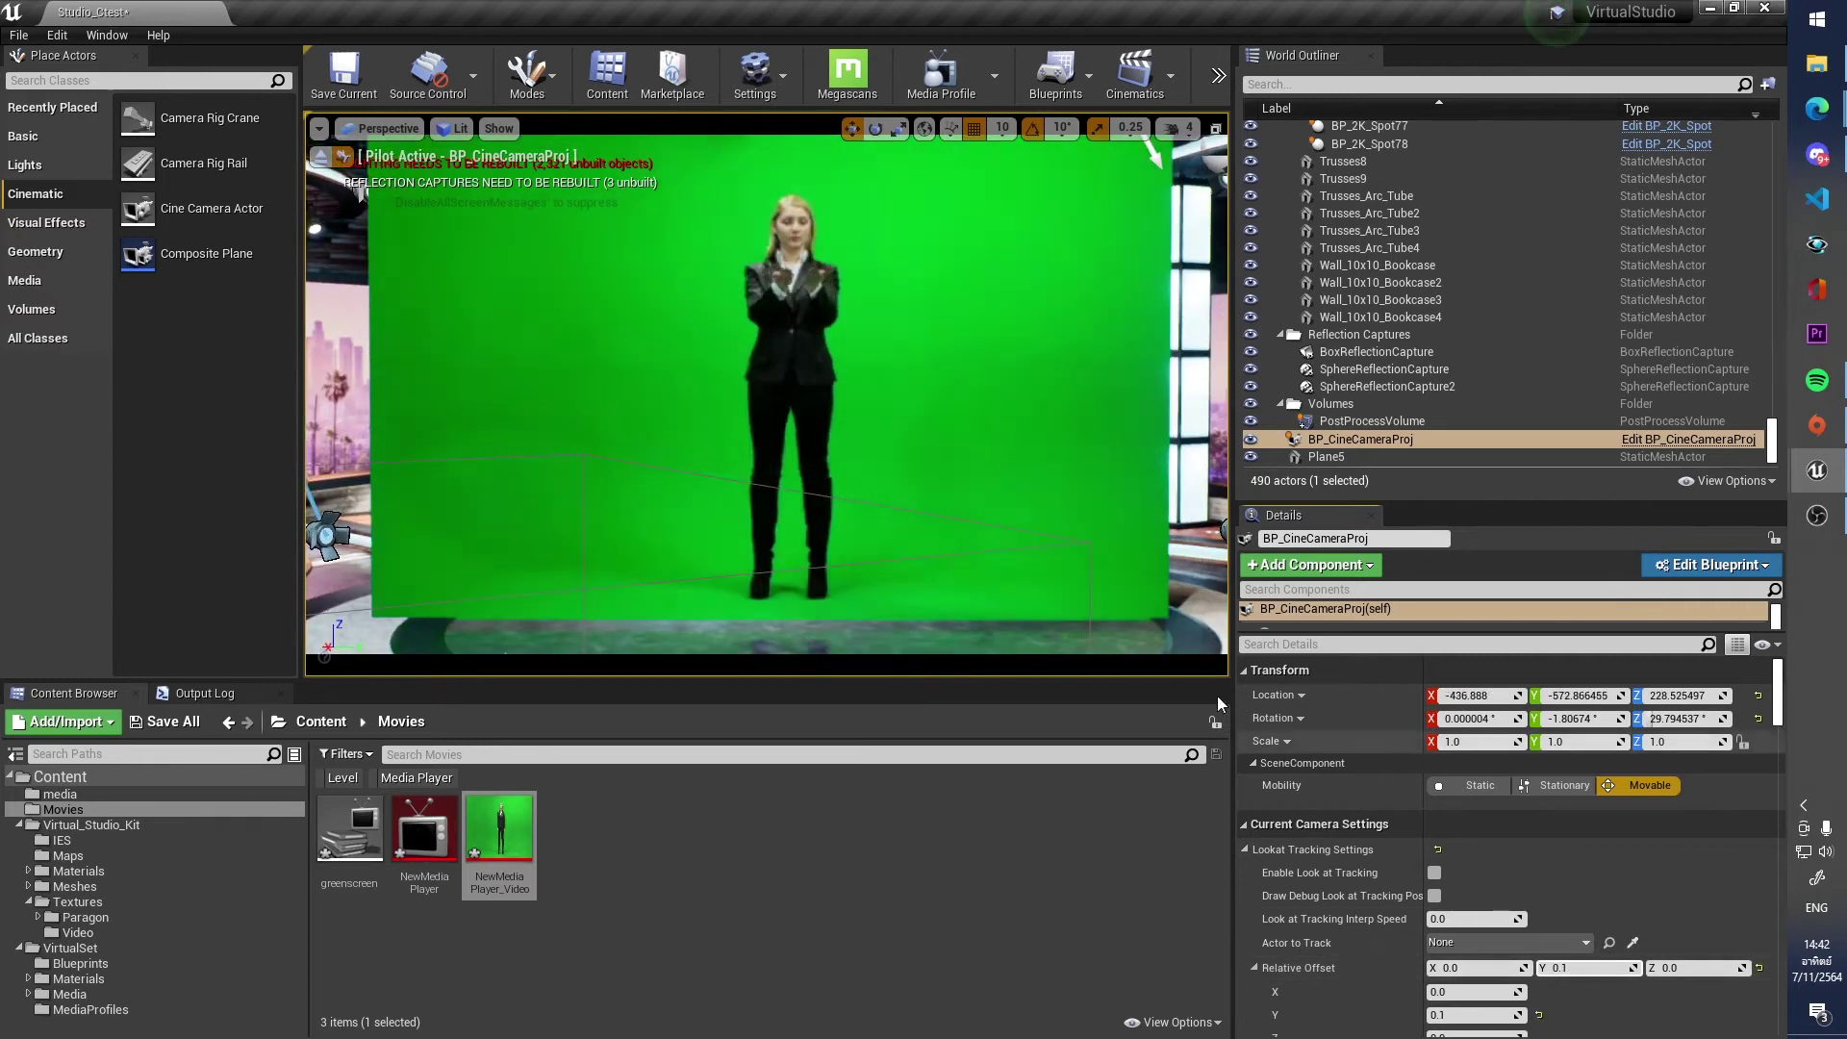
pyautogui.scroll(-3, 886, 516)
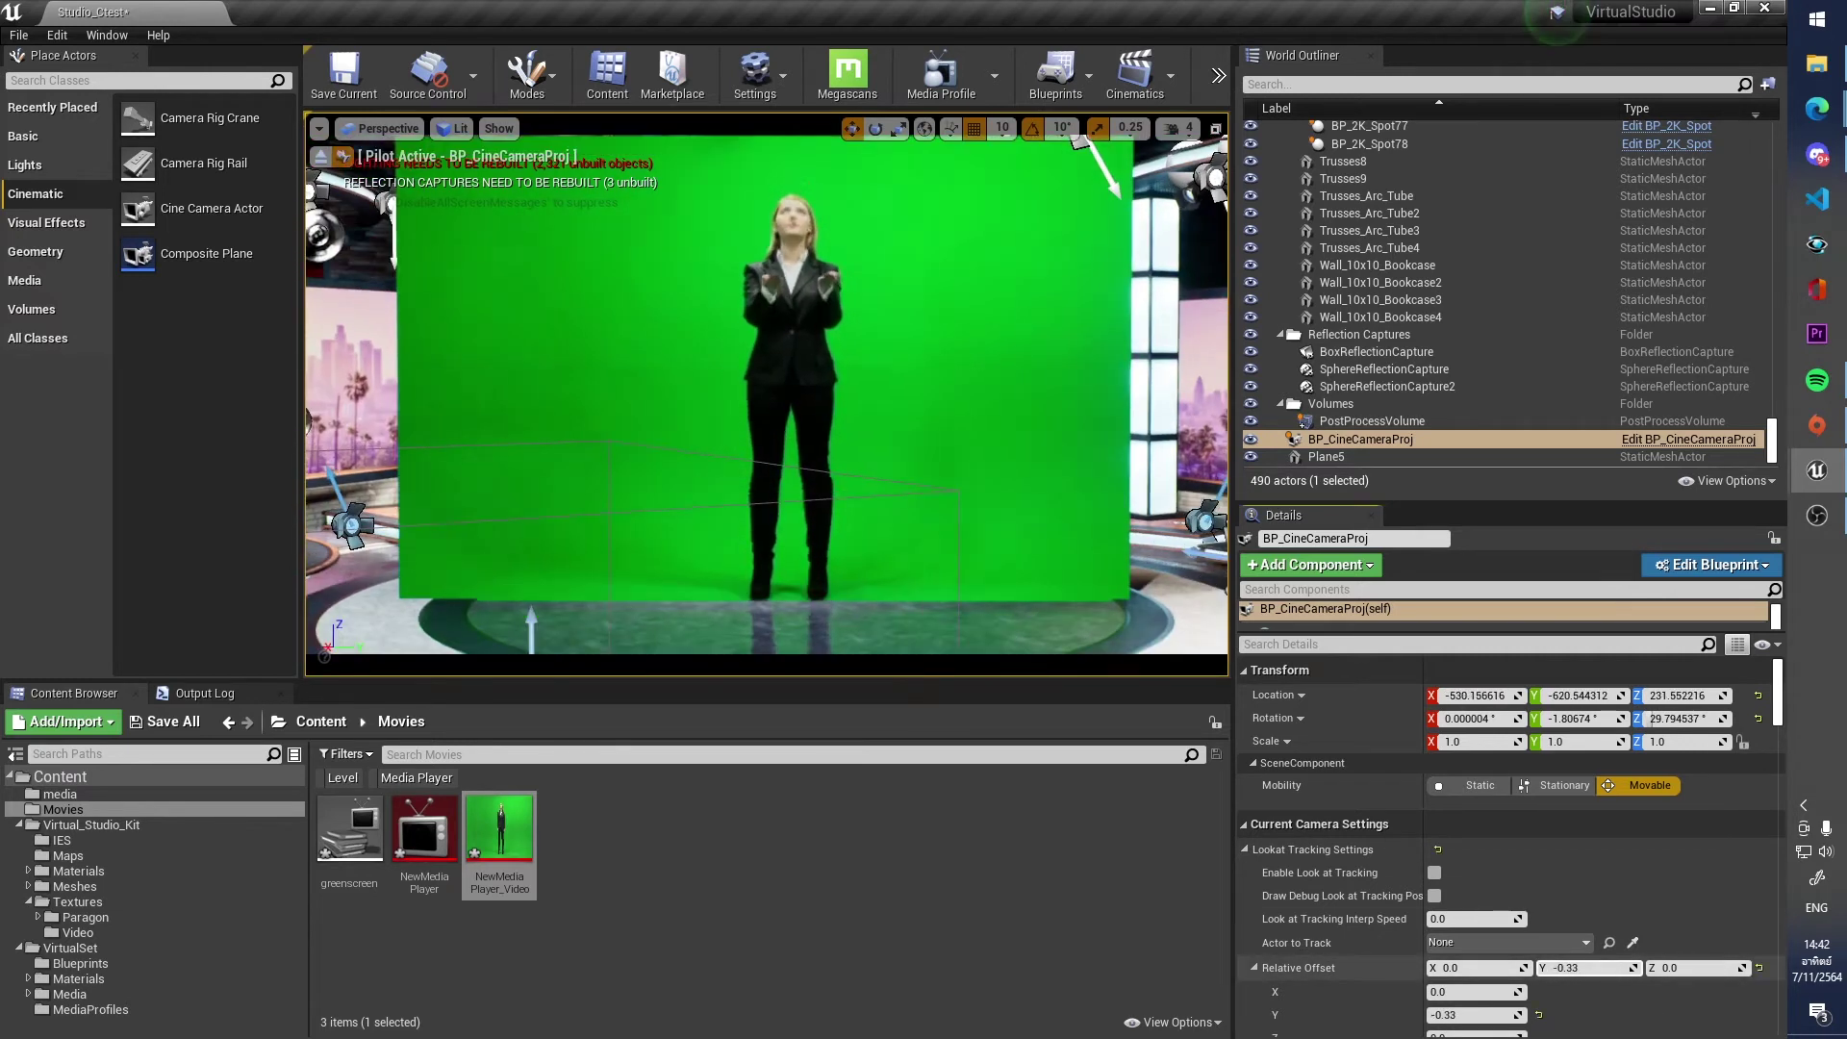
pyautogui.scroll(-2, 736, 401)
pyautogui.scroll(-2, 736, 401)
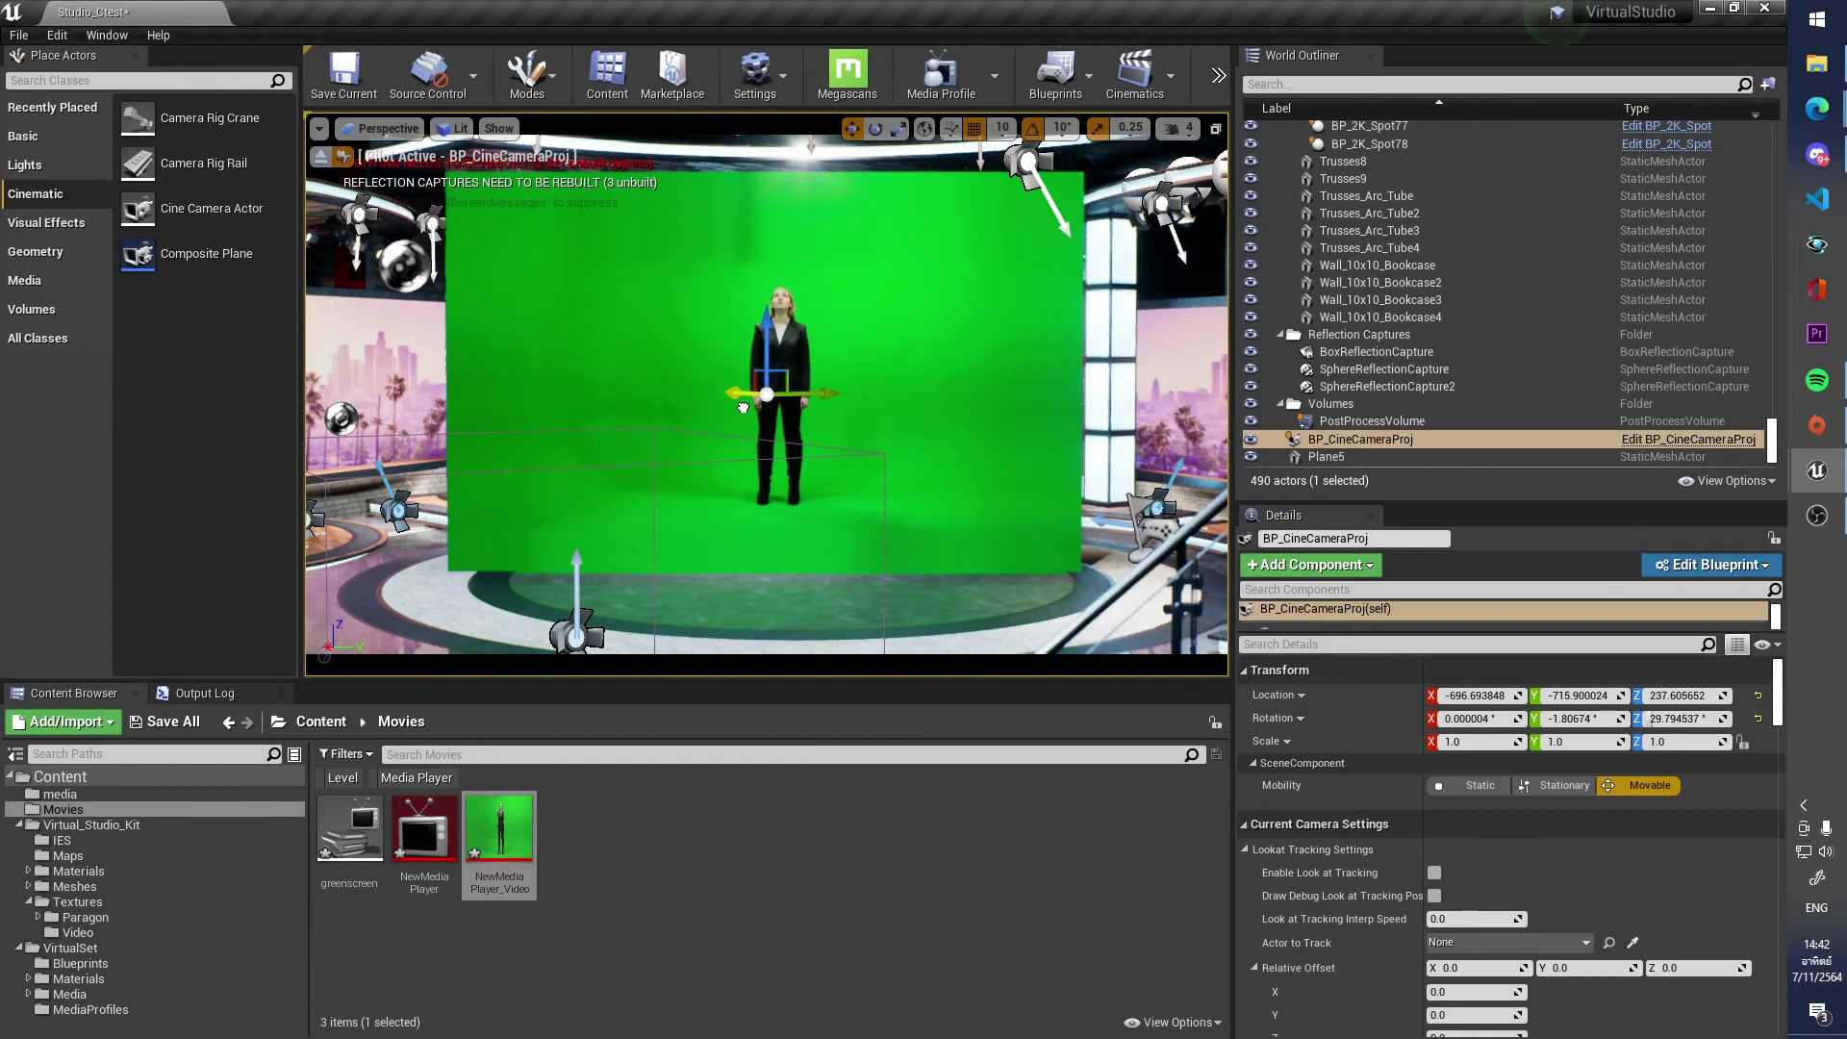
# Rescale Plane5 to 3.5 × 2.25 × 7.25 and set it at Z 180.13, undoing a bad resize
pyautogui.click(735, 401)
pyautogui.press('r')
pyautogui.moveTo(768, 355); pyautogui.dragTo(837, 216)
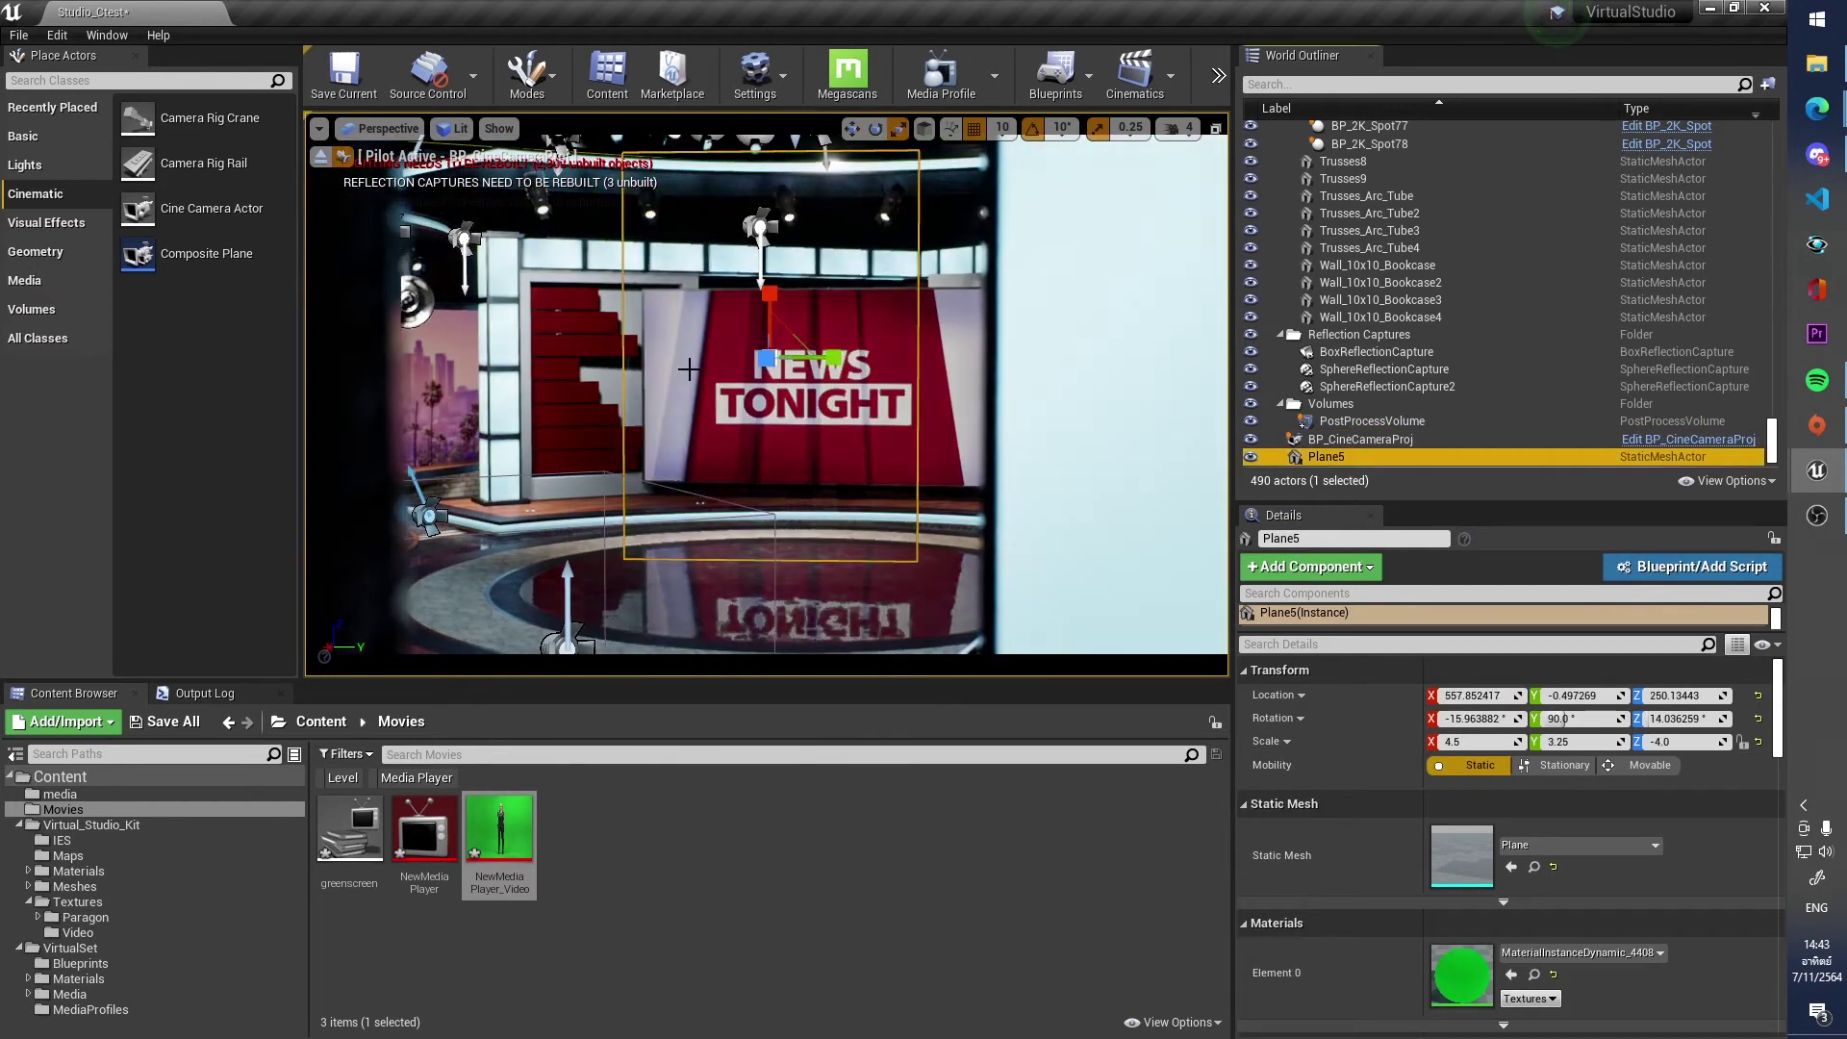
pyautogui.hotkey('ctrl', 'z')
pyautogui.press('w')
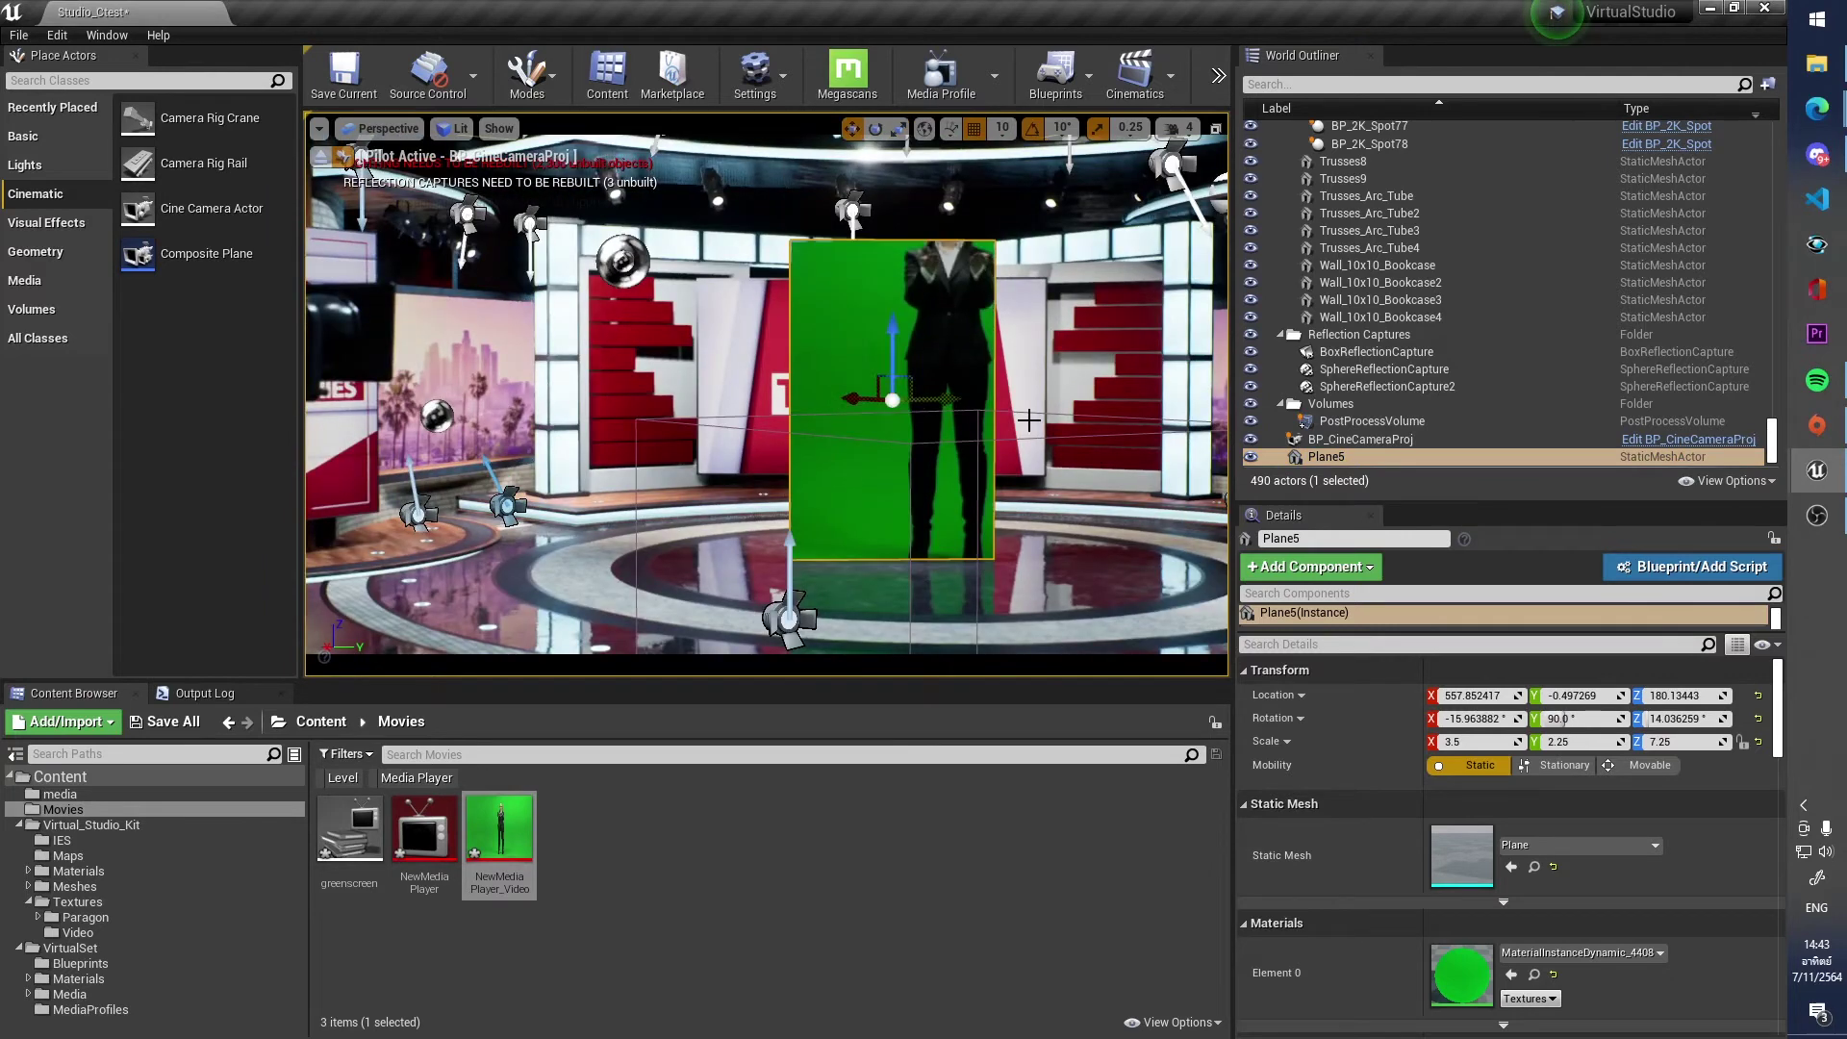
pyautogui.hotkey('ctrl', 'z')
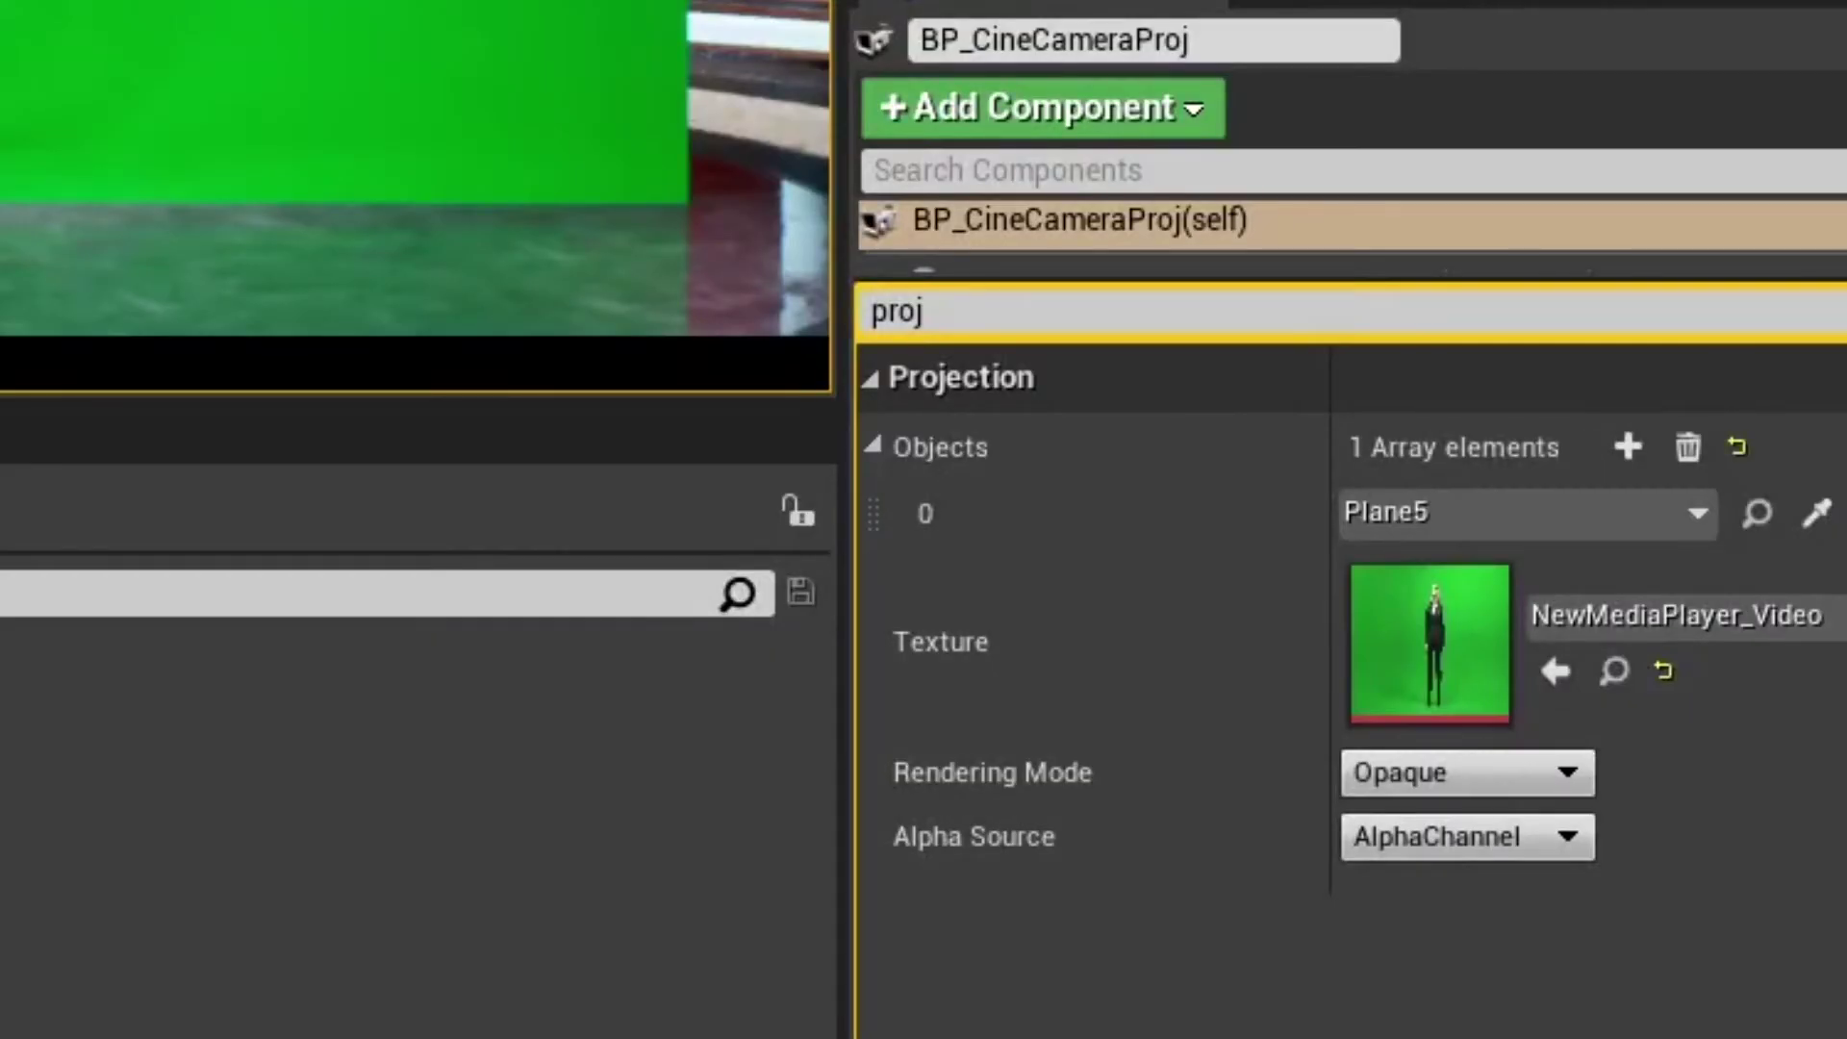
# Set the projection Rendering Mode to Masked and Alpha Source to Keyer
pyautogui.click(1515, 765)
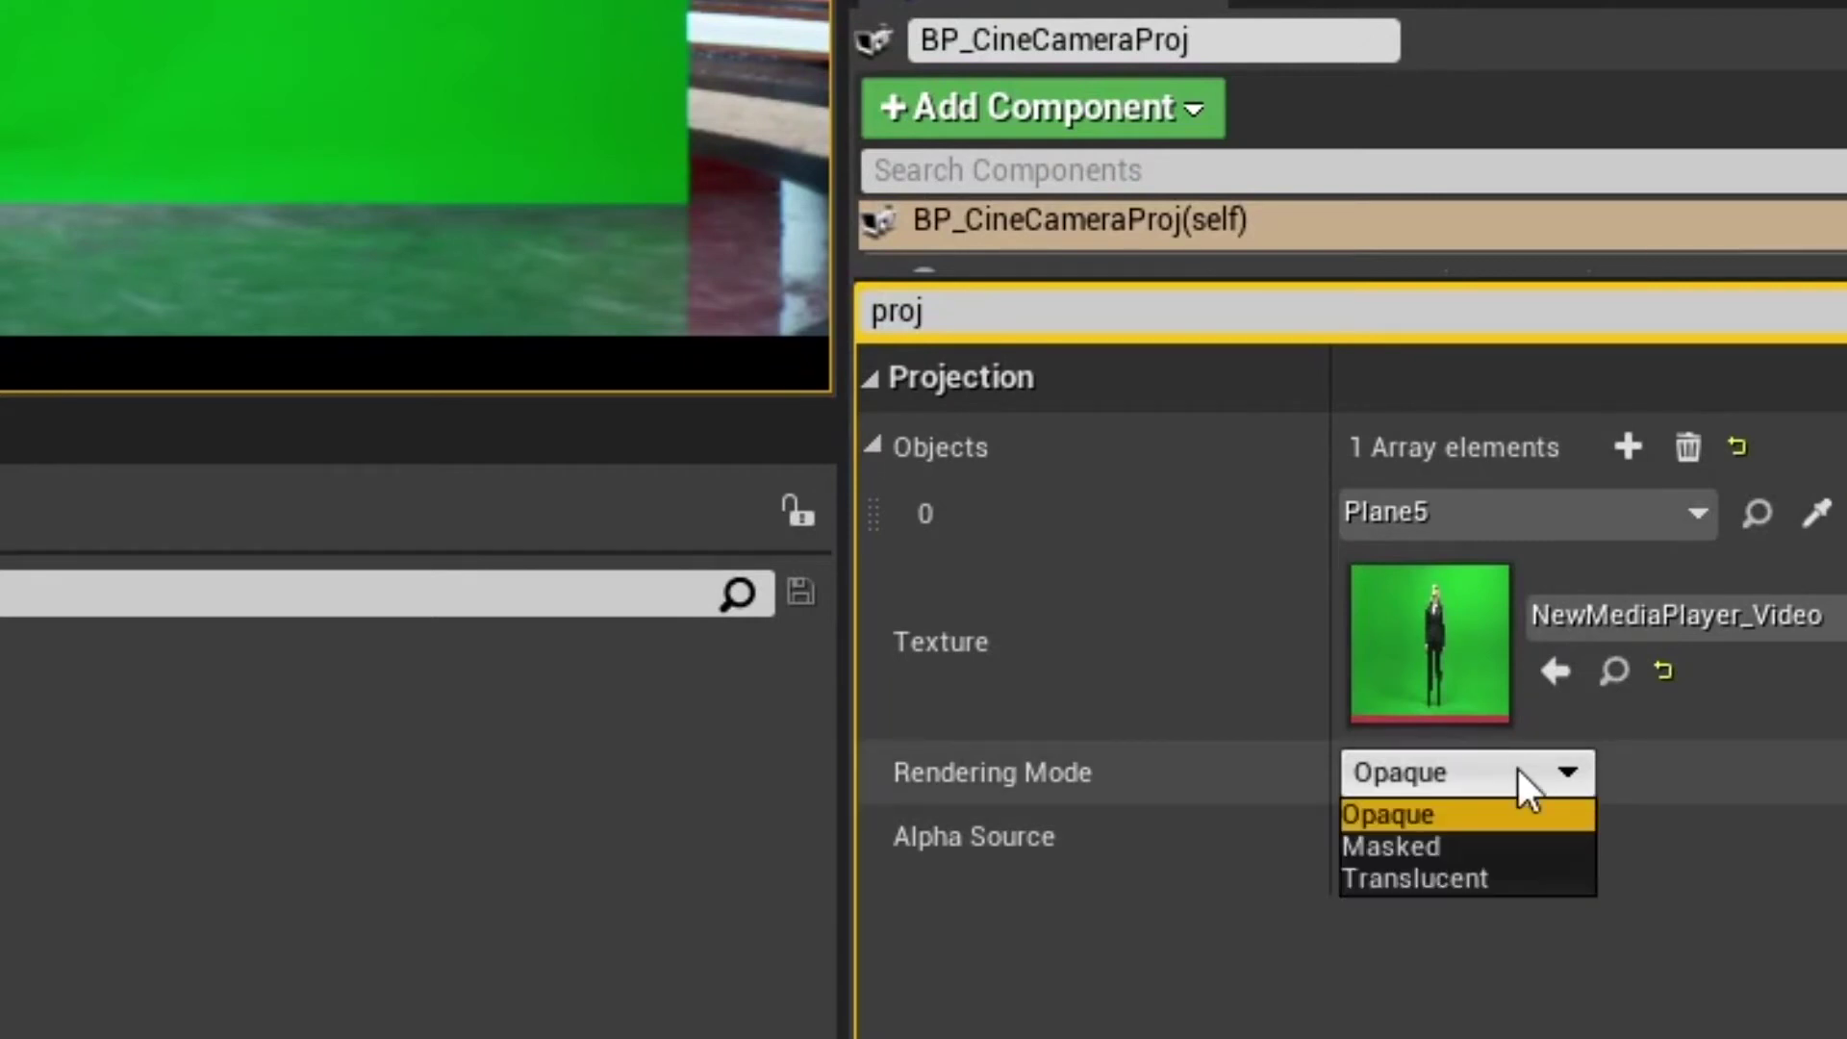
pyautogui.click(1520, 846)
pyautogui.click(1527, 839)
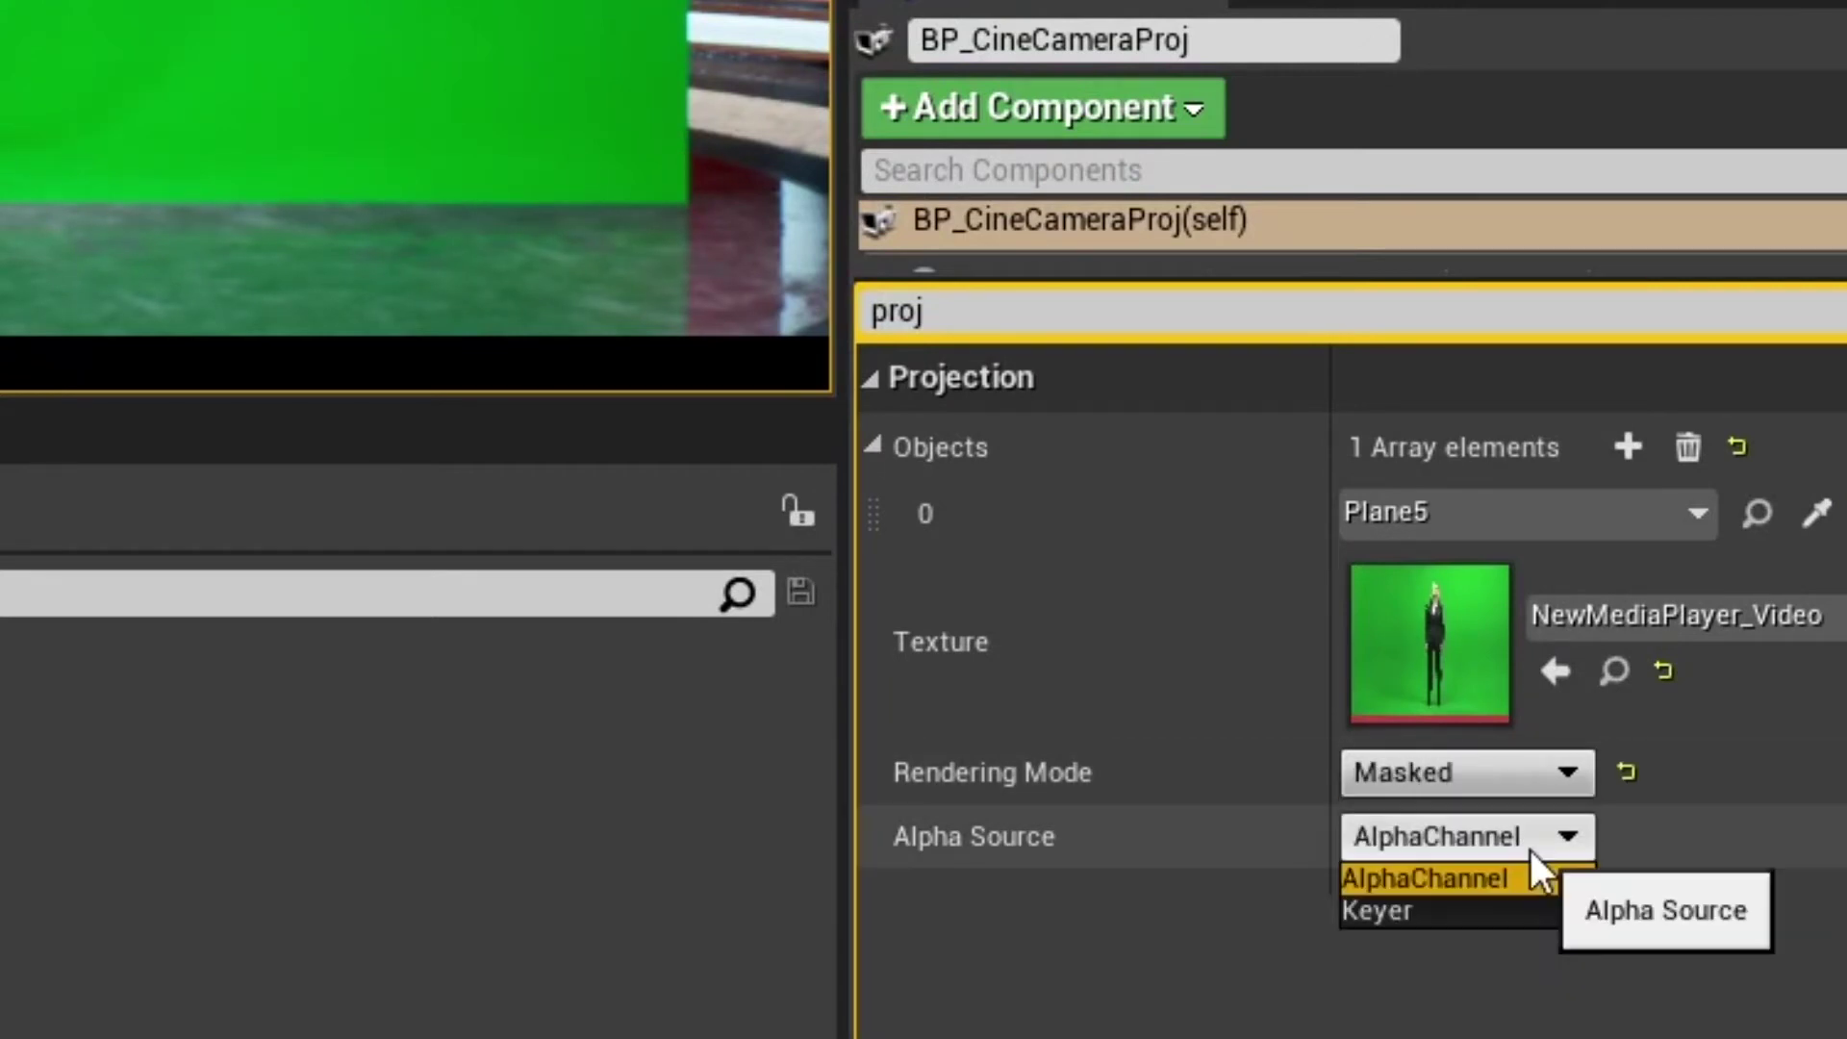
pyautogui.click(1512, 907)
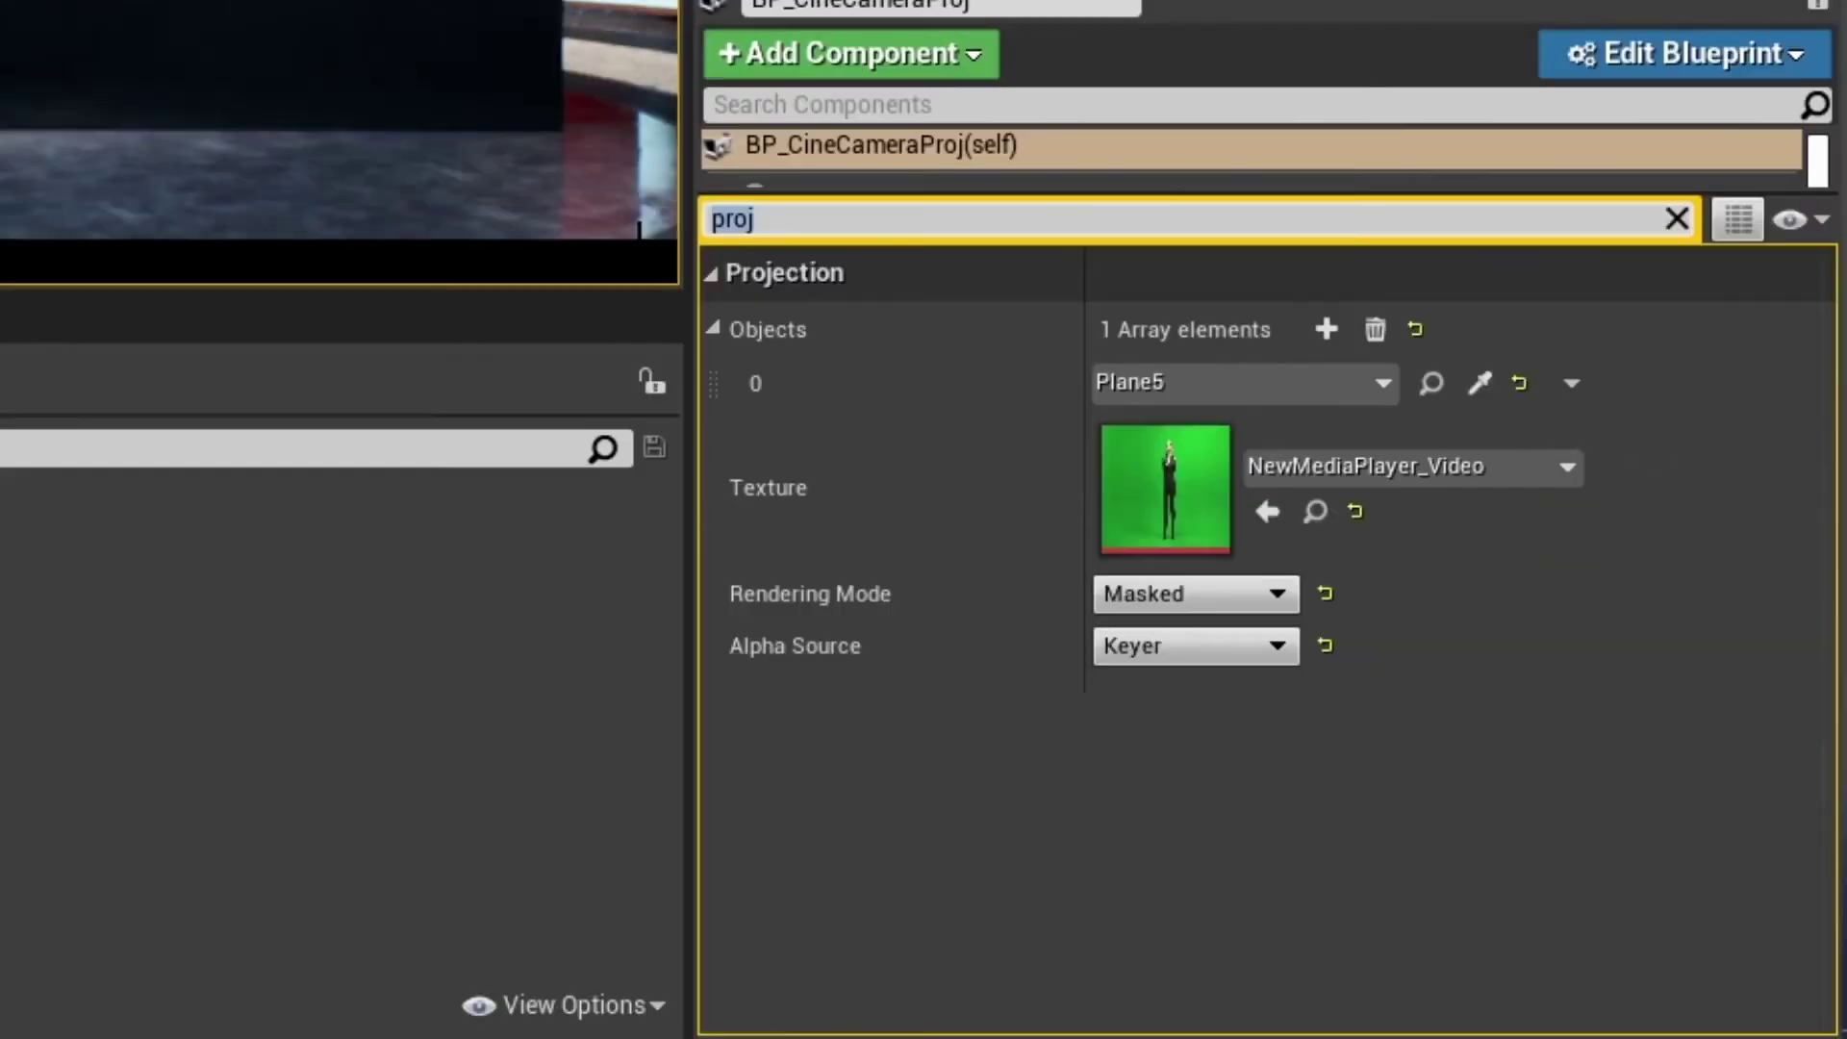
# Clear the Details filter and scroll down to the Keyer section
pyautogui.press('BackSpace')
pyautogui.scroll(-3, 1241, 640)
pyautogui.scroll(-2, 1249, 630)
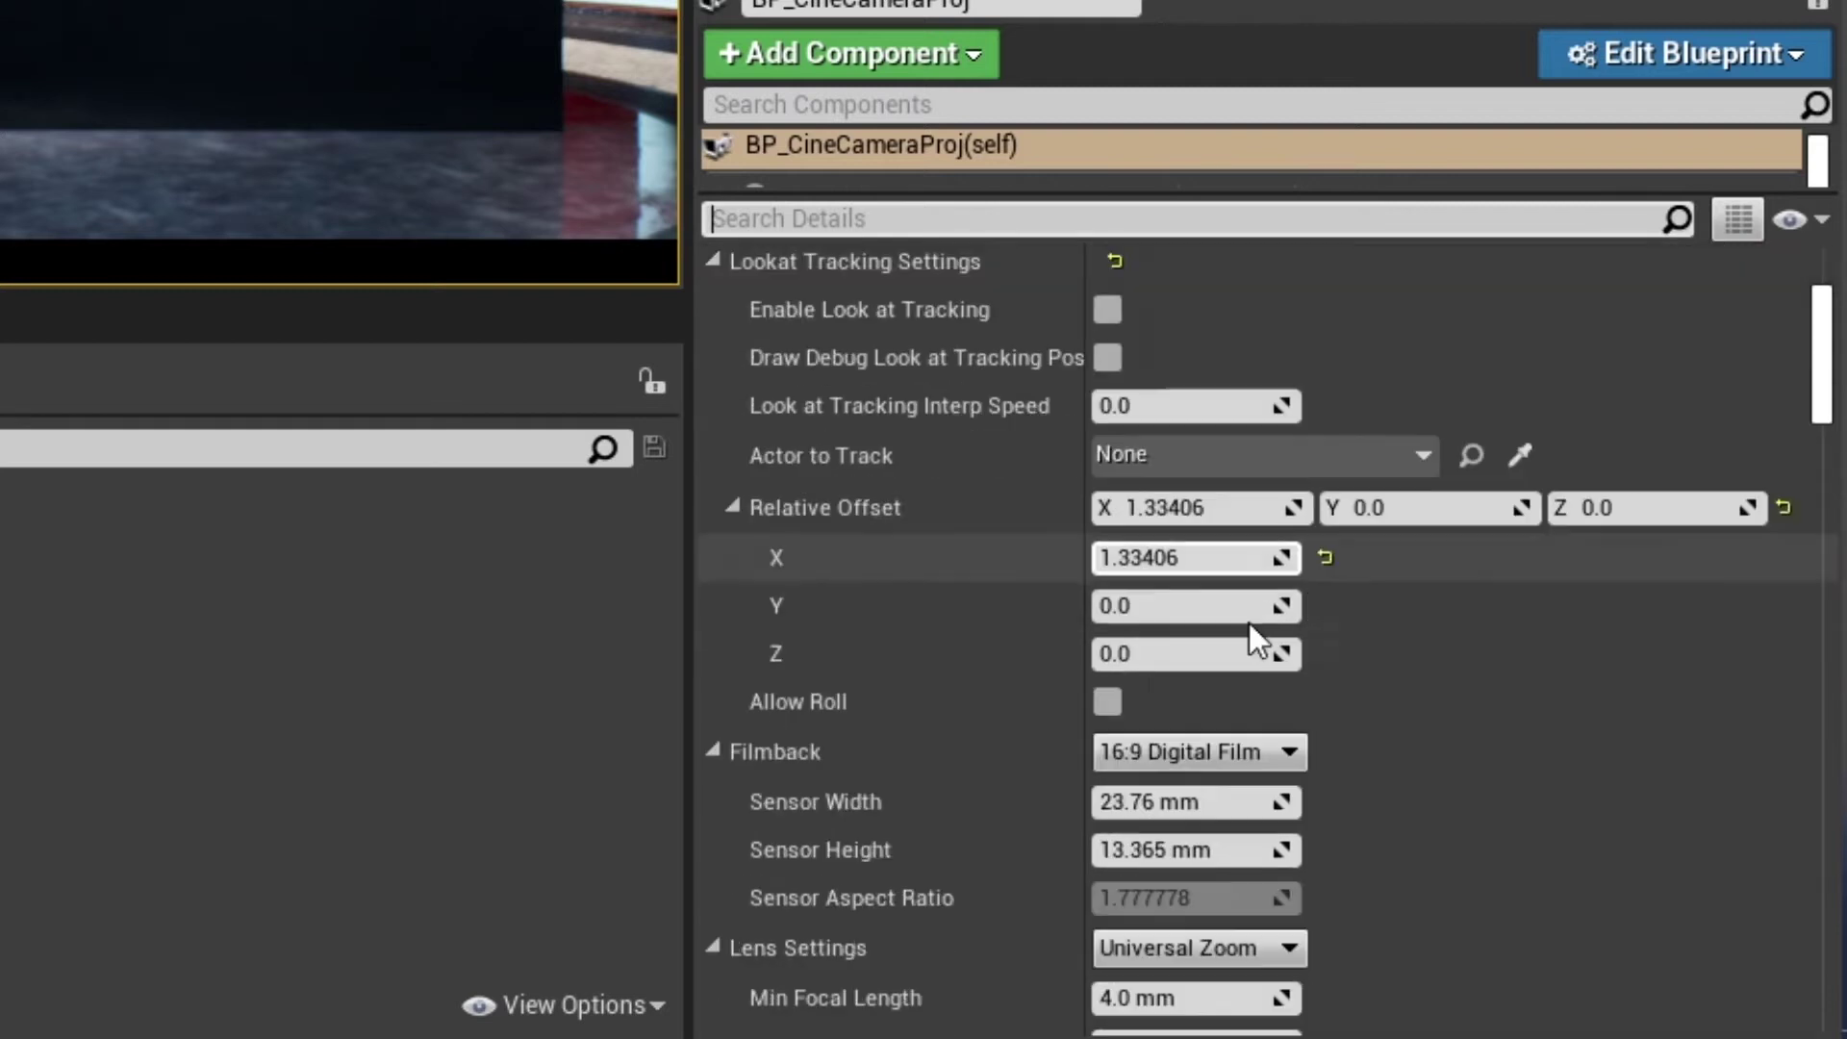
pyautogui.scroll(-8, 1249, 622)
pyautogui.scroll(-6, 1256, 615)
pyautogui.scroll(3, 1261, 612)
pyautogui.scroll(-5, 1261, 612)
pyautogui.scroll(-3, 1262, 609)
pyautogui.scroll(-2, 1257, 612)
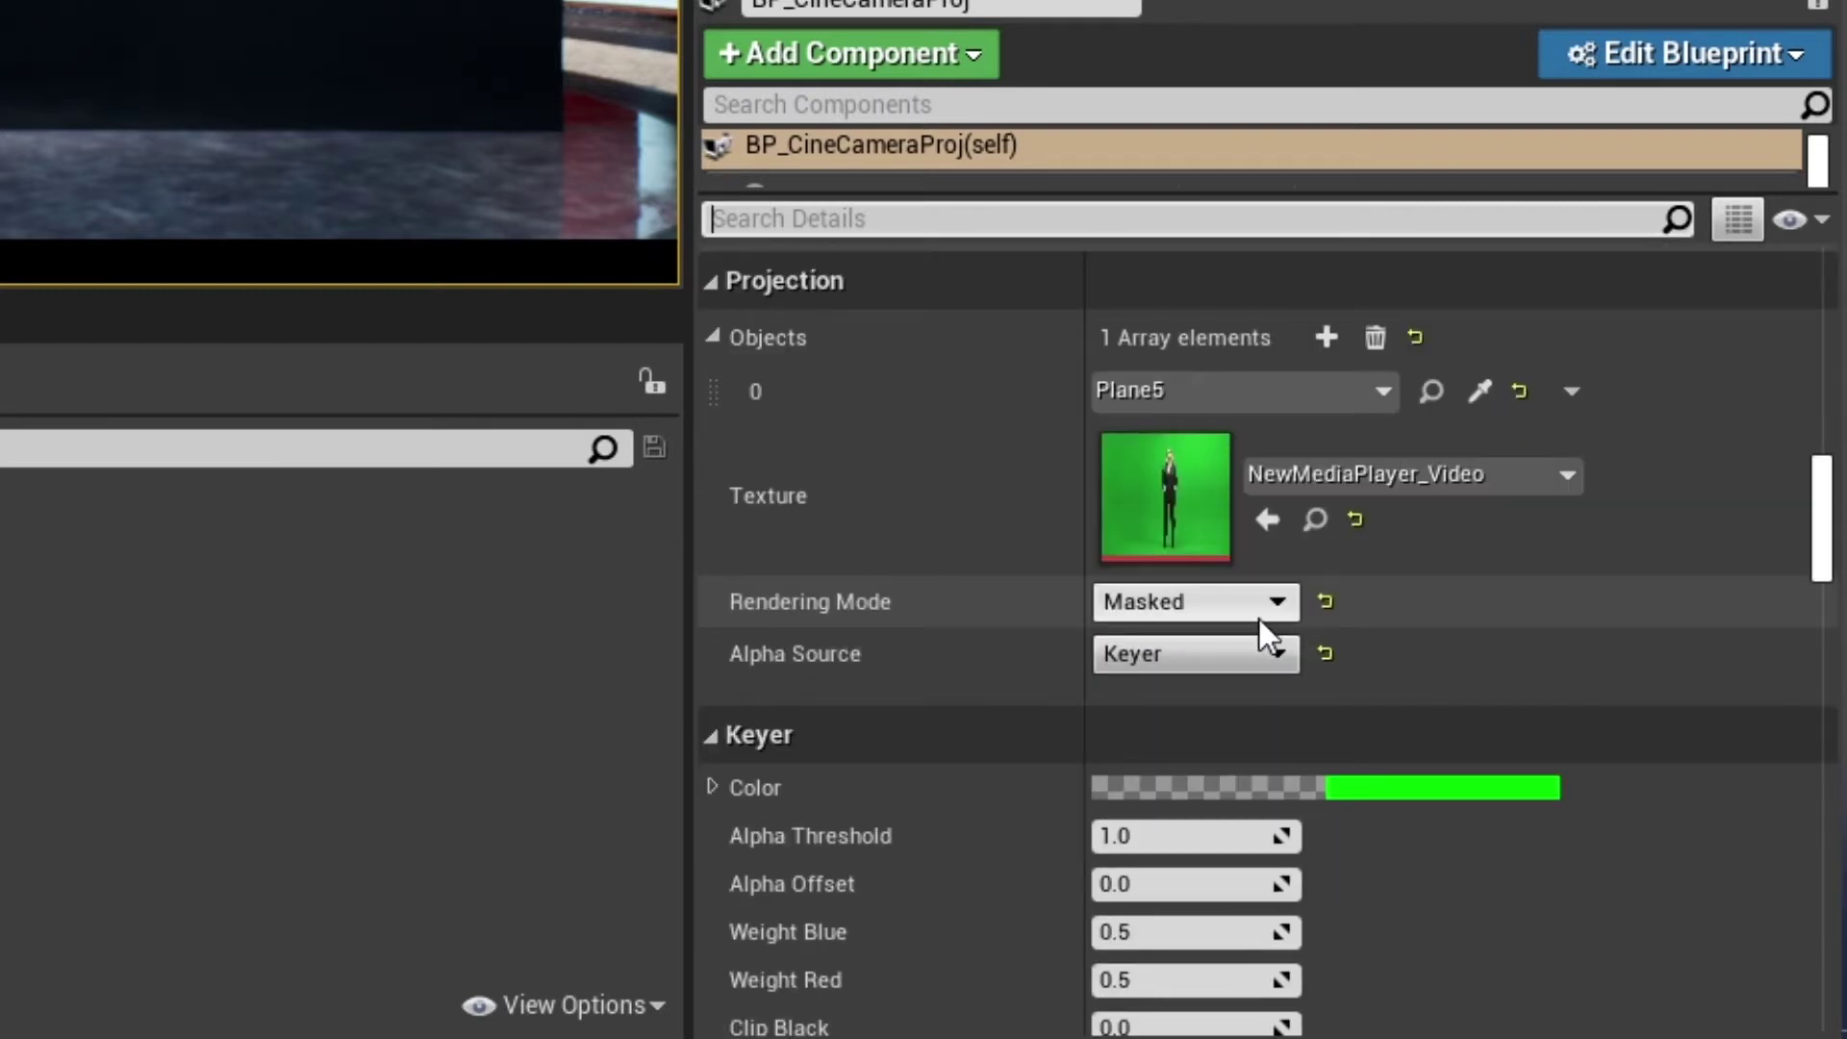
pyautogui.scroll(-2, 1367, 640)
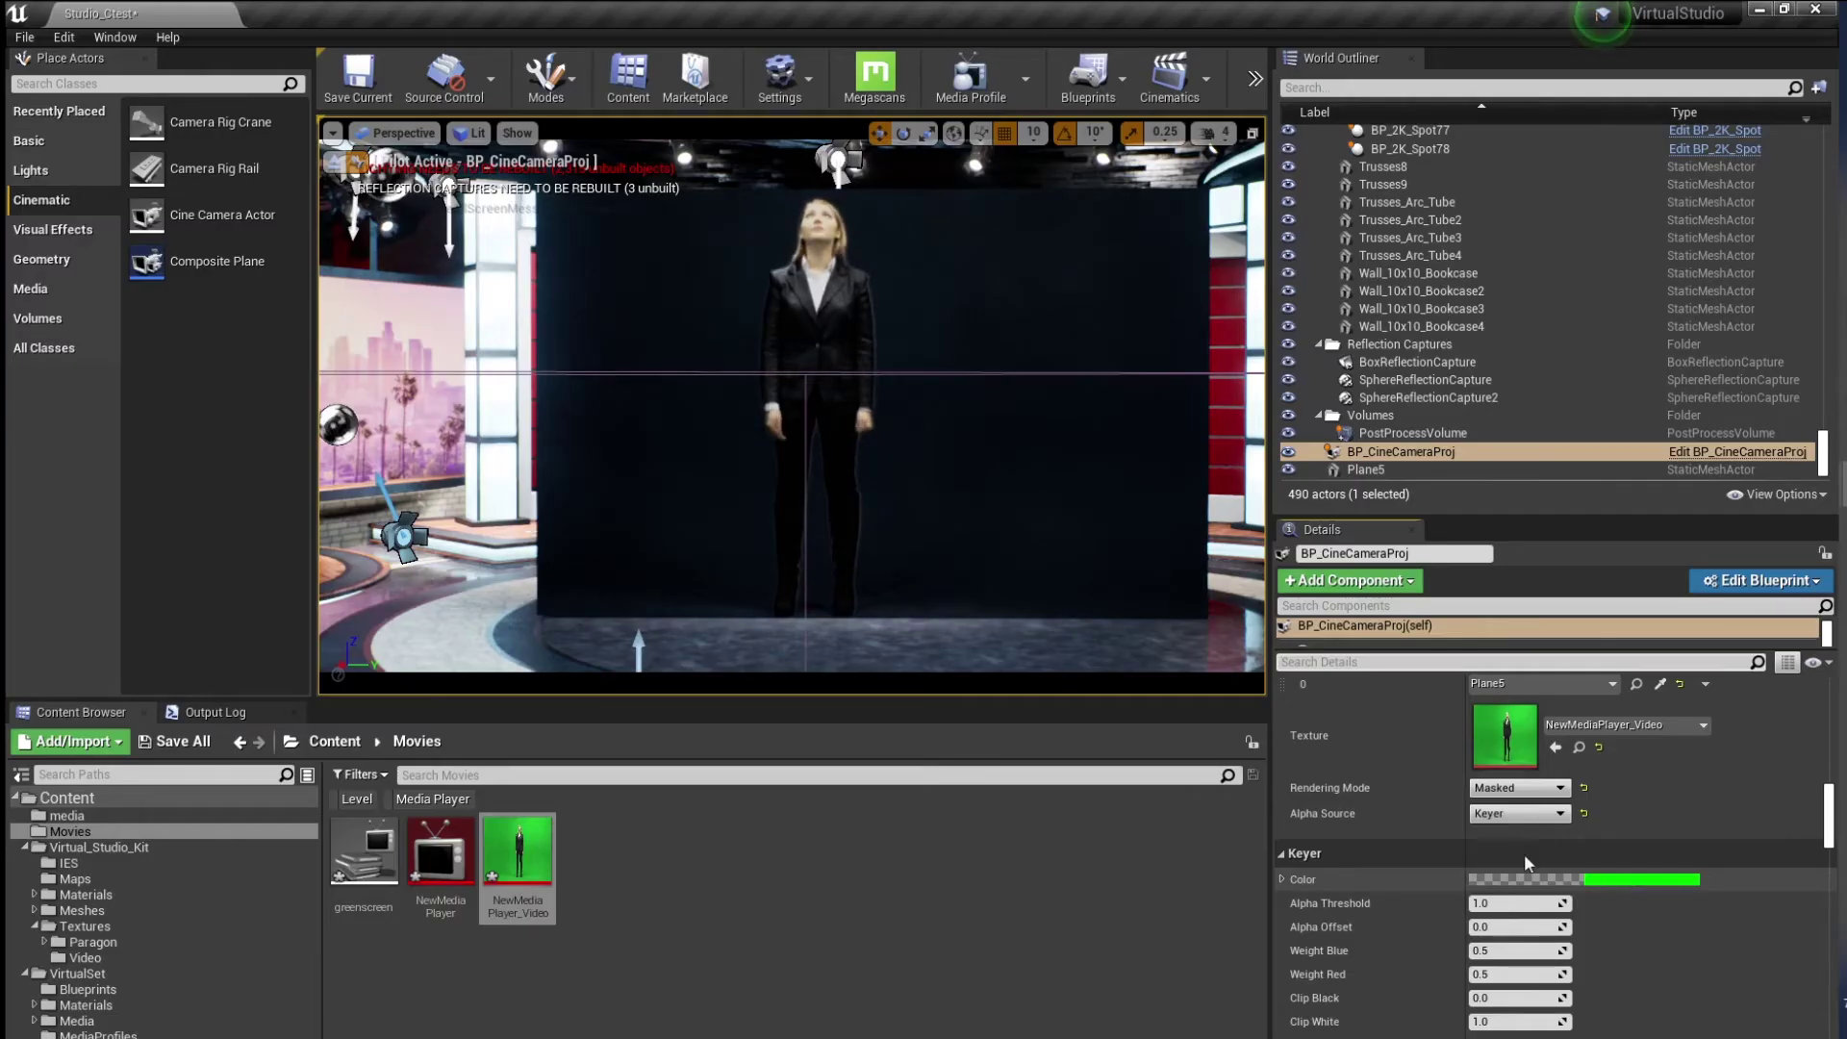
pyautogui.click(1348, 662)
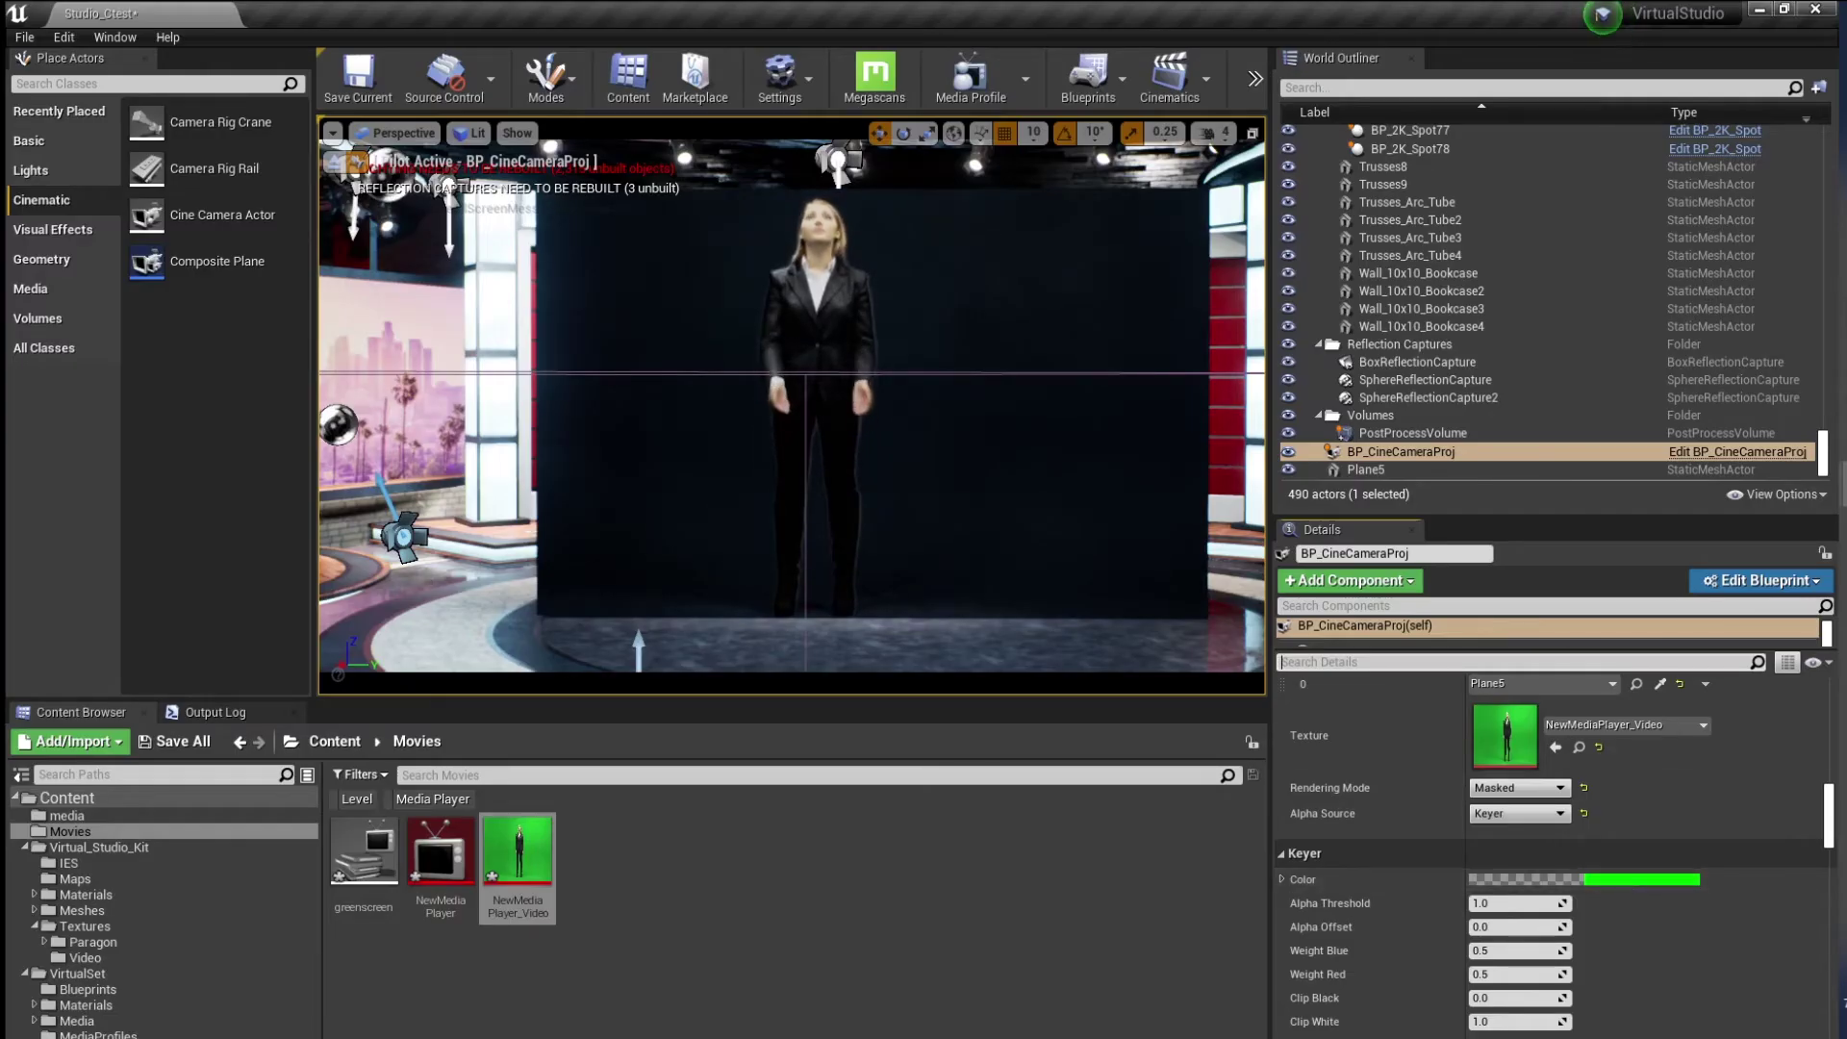
# Eyedrop the video's green background into Keyer Color (sRGB 1EB62EFF)
pyautogui.doubleClick(441, 852)
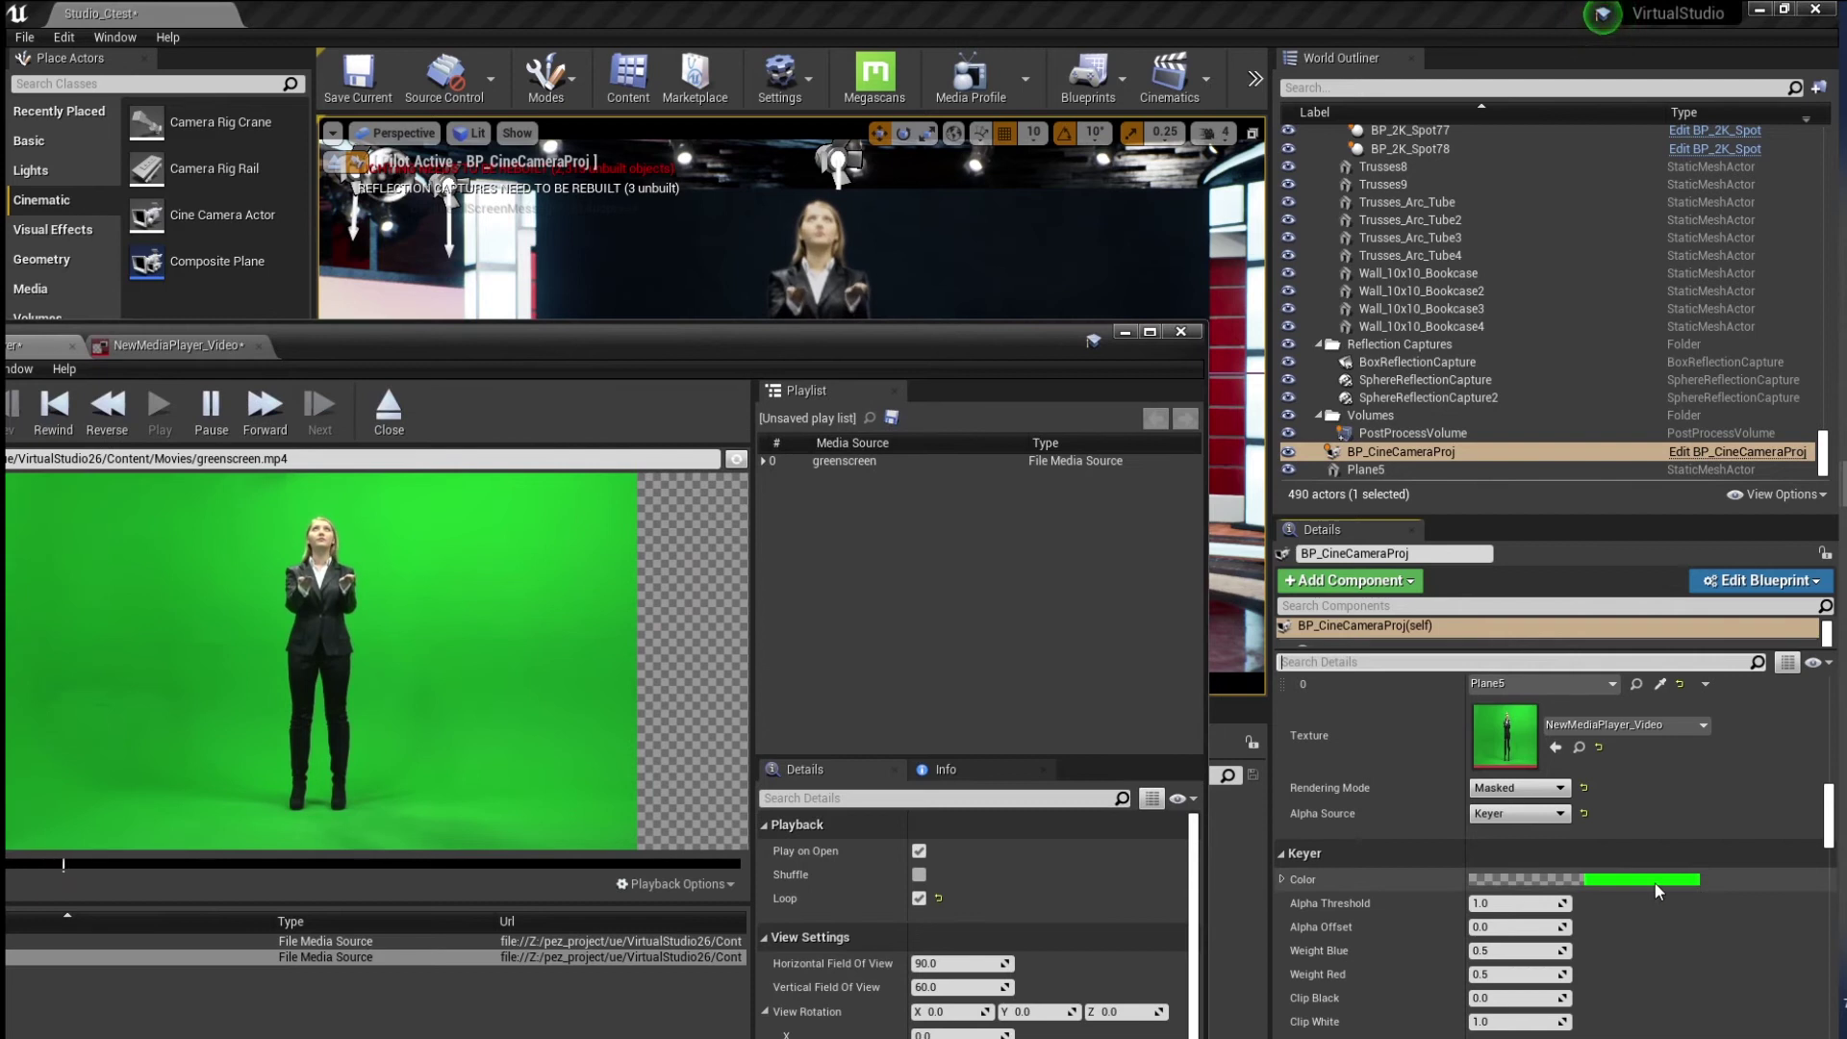
pyautogui.click(1656, 882)
pyautogui.click(1629, 728)
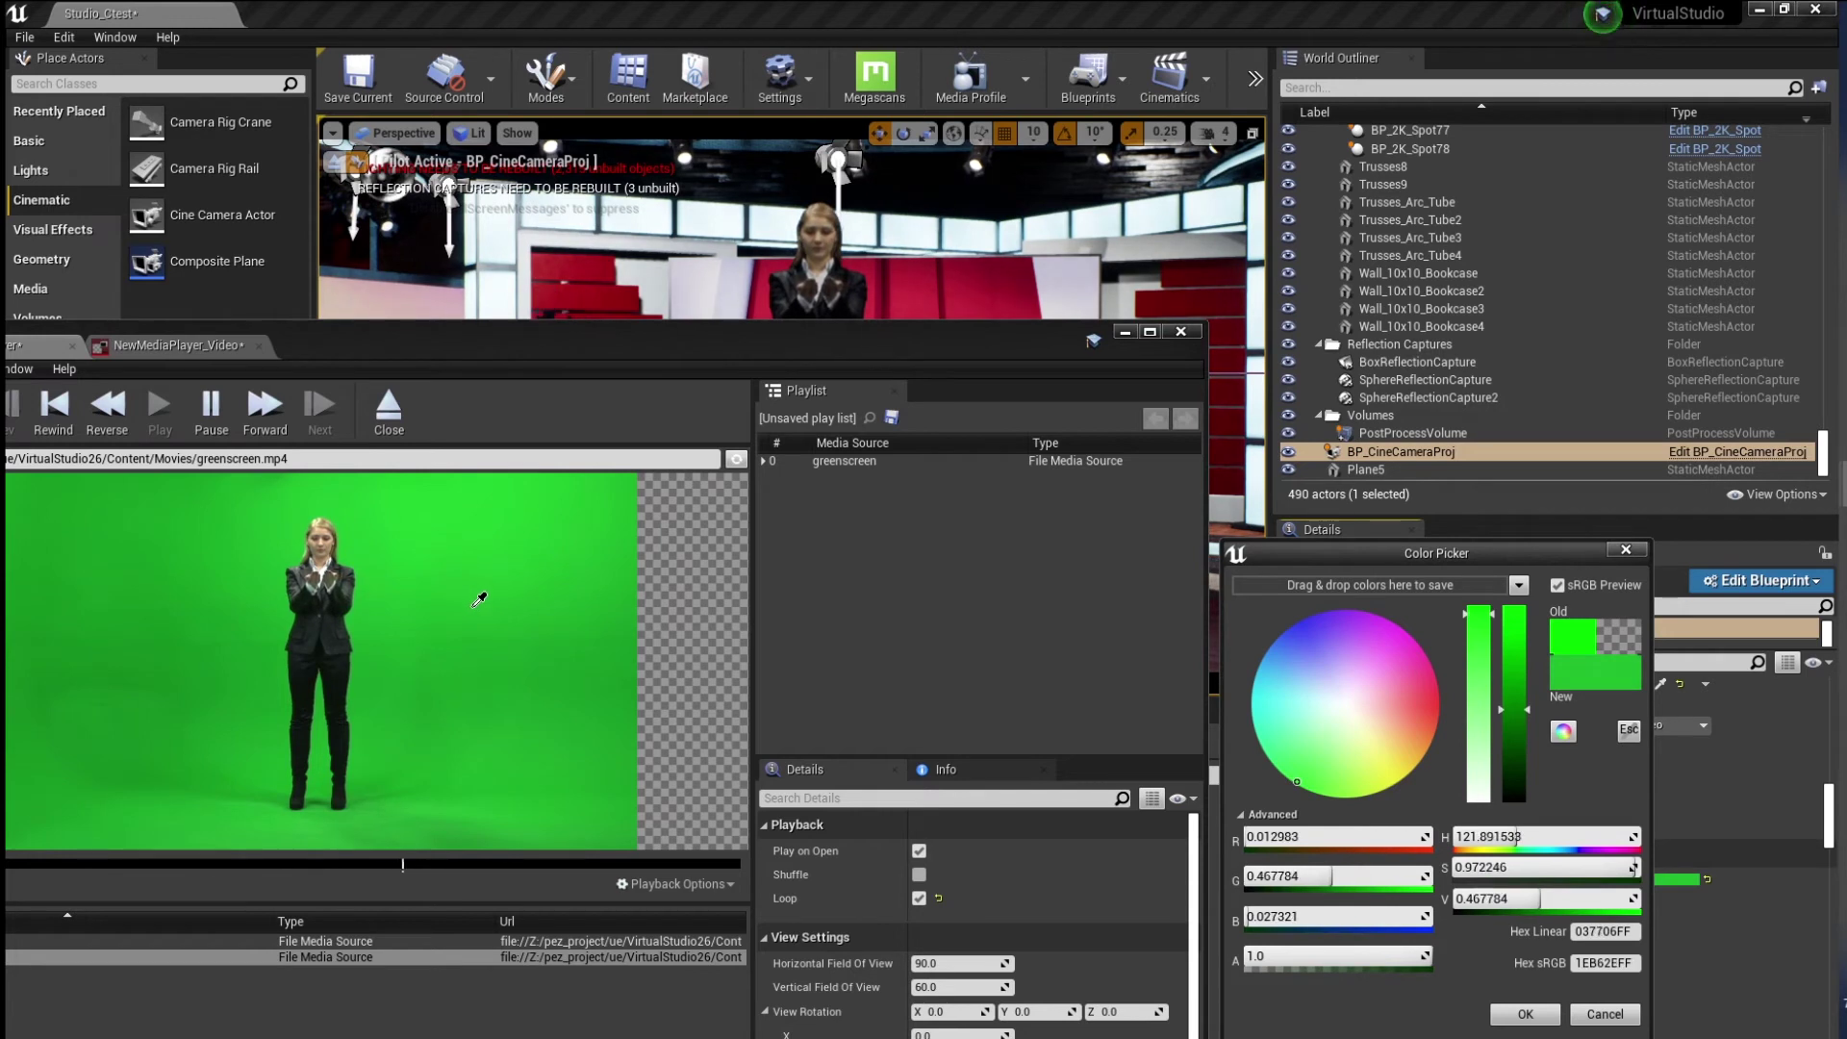
pyautogui.click(479, 601)
# Close the media player and Color Picker, then widen the Details panel
pyautogui.click(1181, 331)
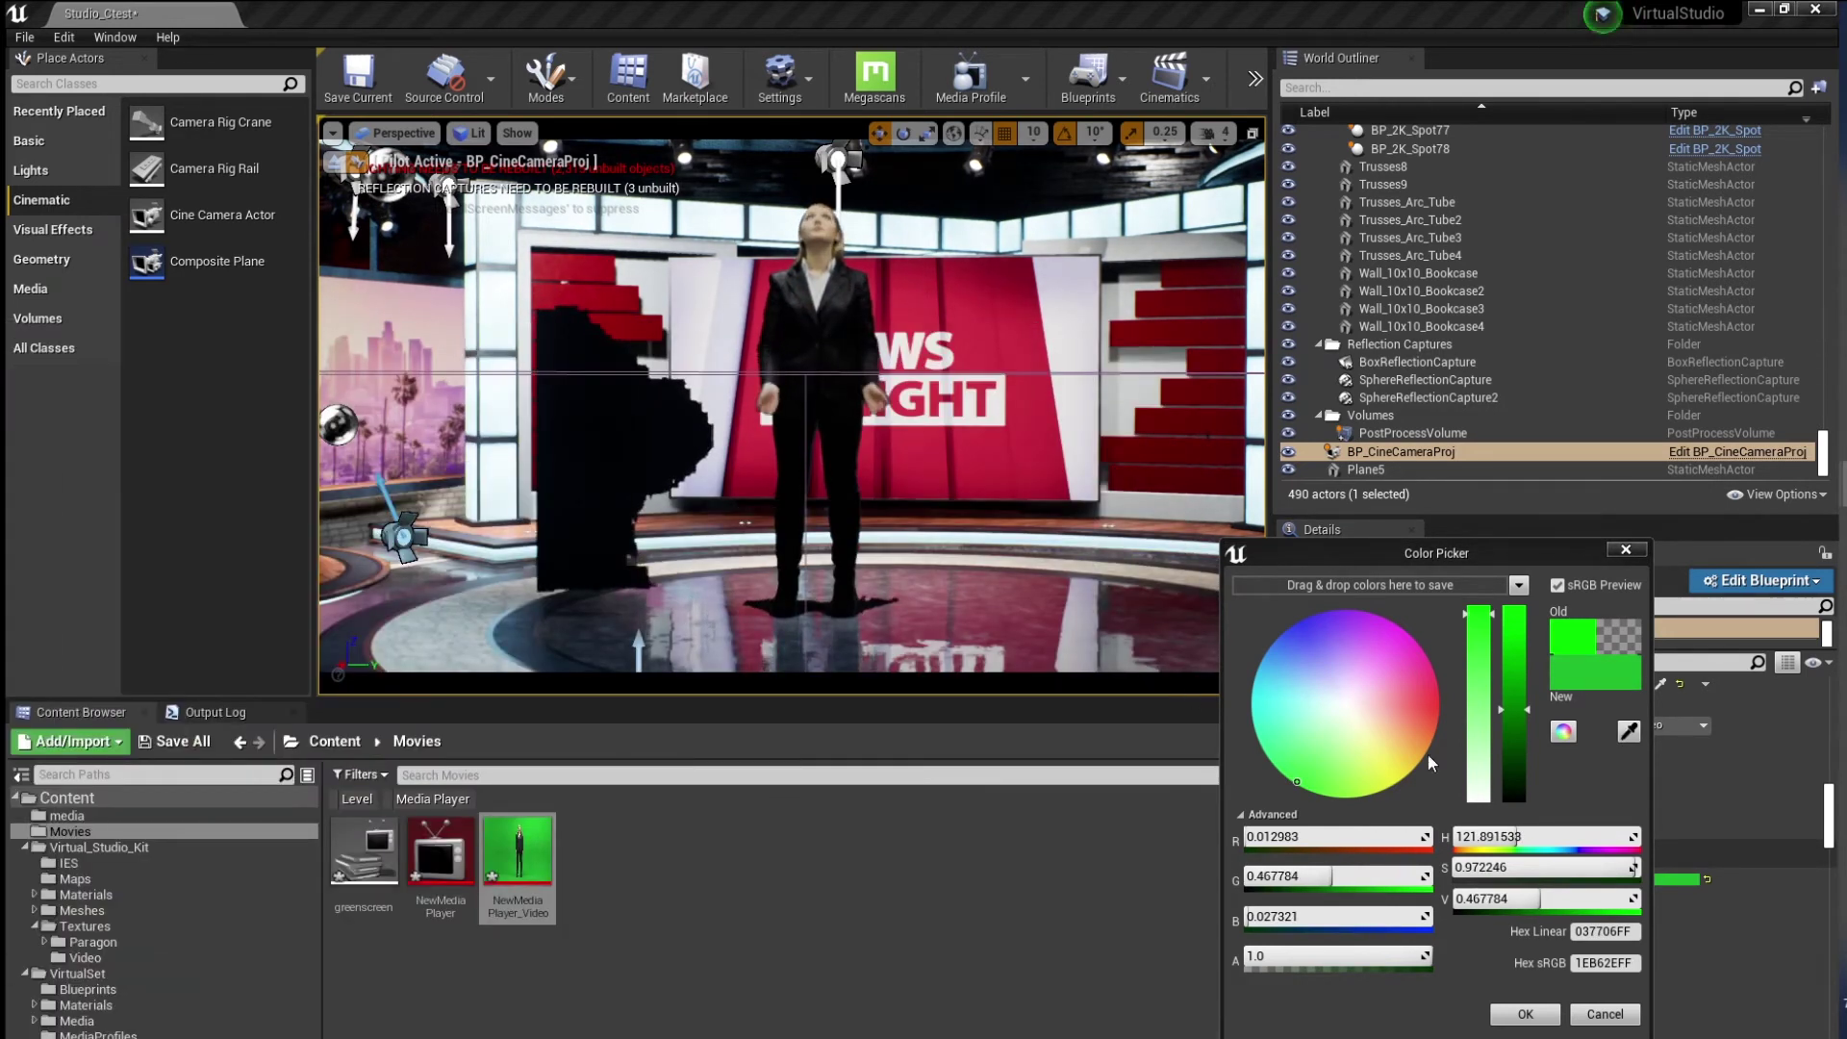
pyautogui.moveTo(1502, 580); pyautogui.dragTo(808, 571)
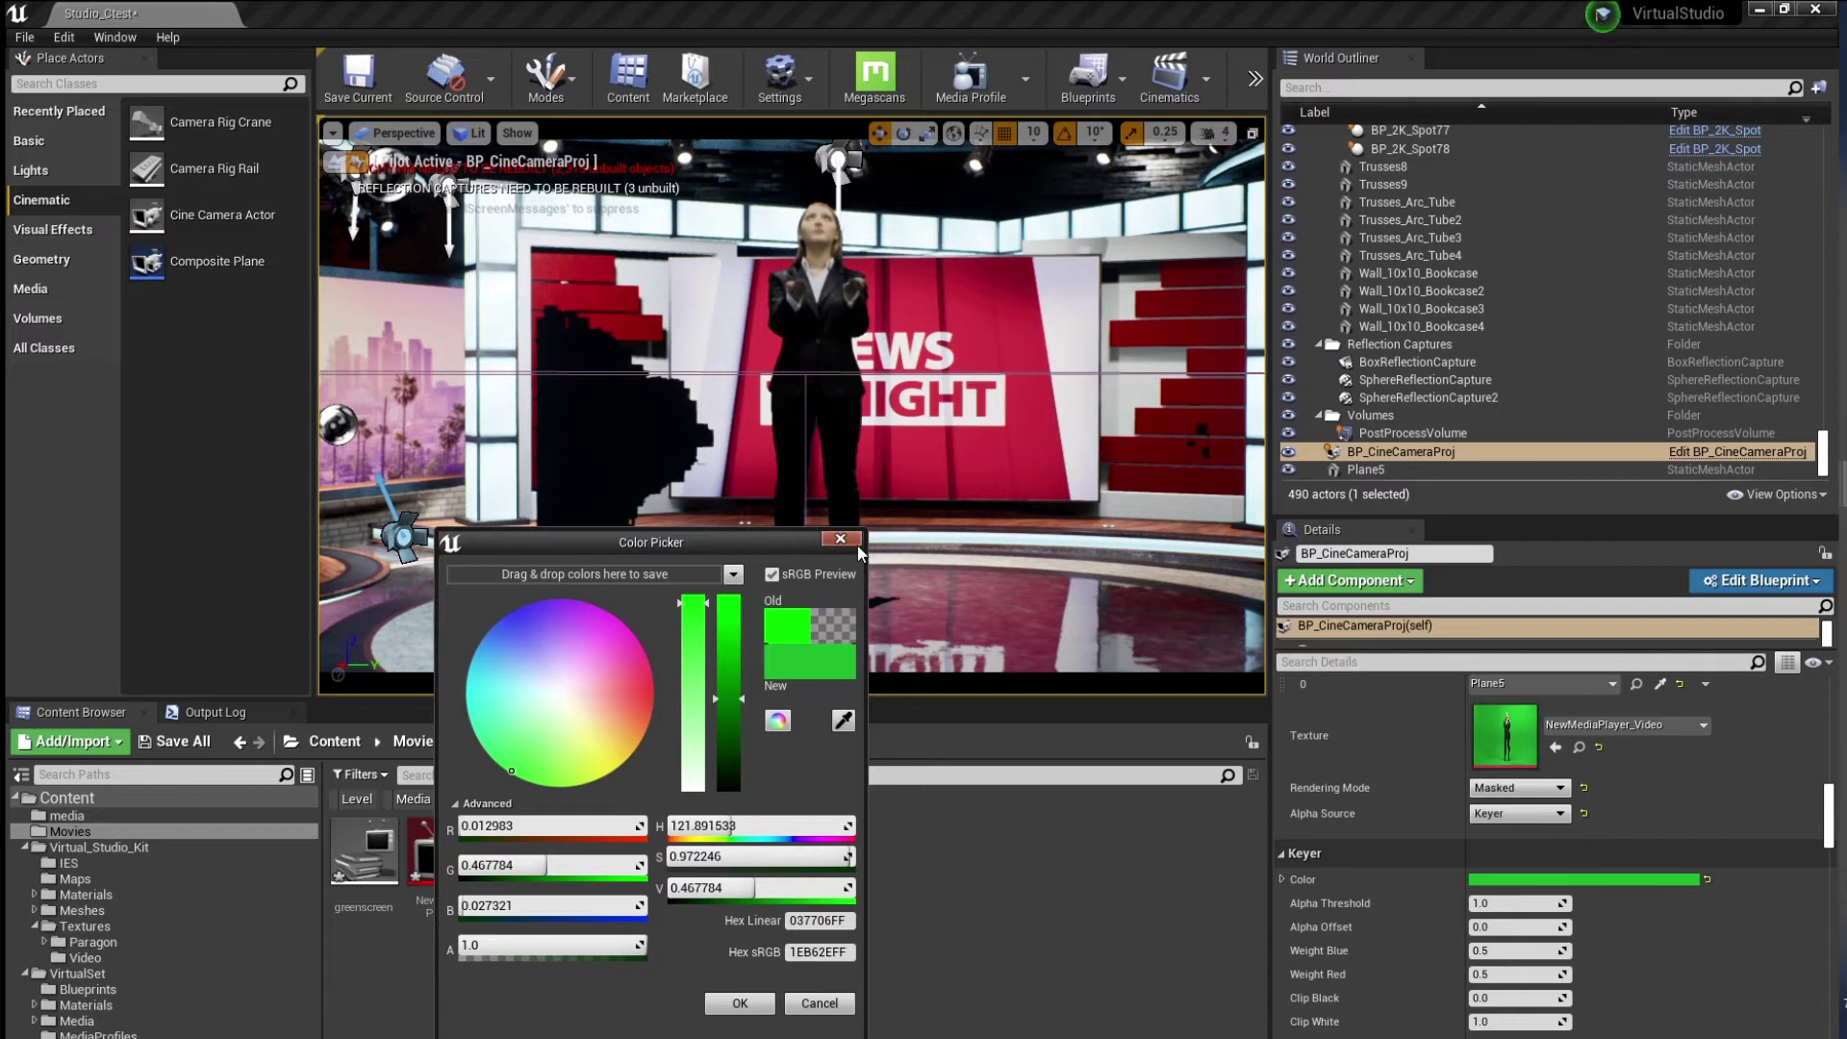
pyautogui.click(852, 541)
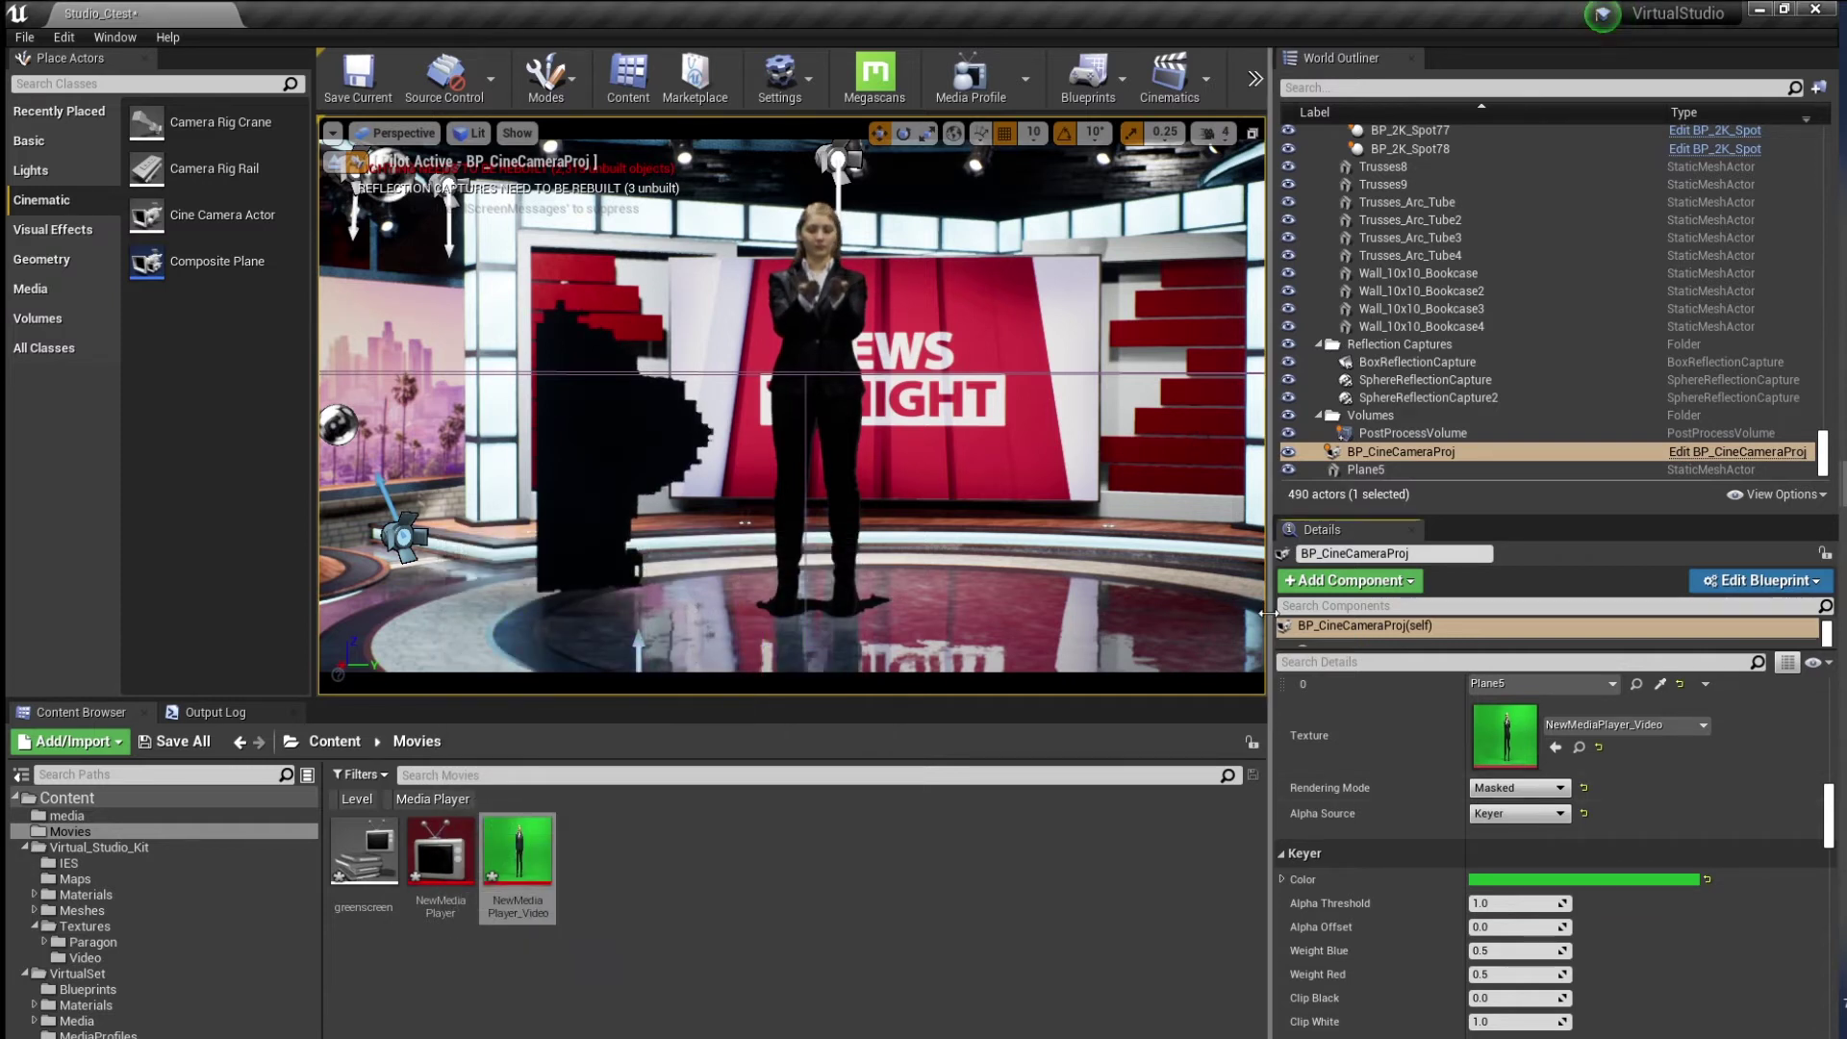
pyautogui.moveTo(1269, 613); pyautogui.dragTo(981, 613)
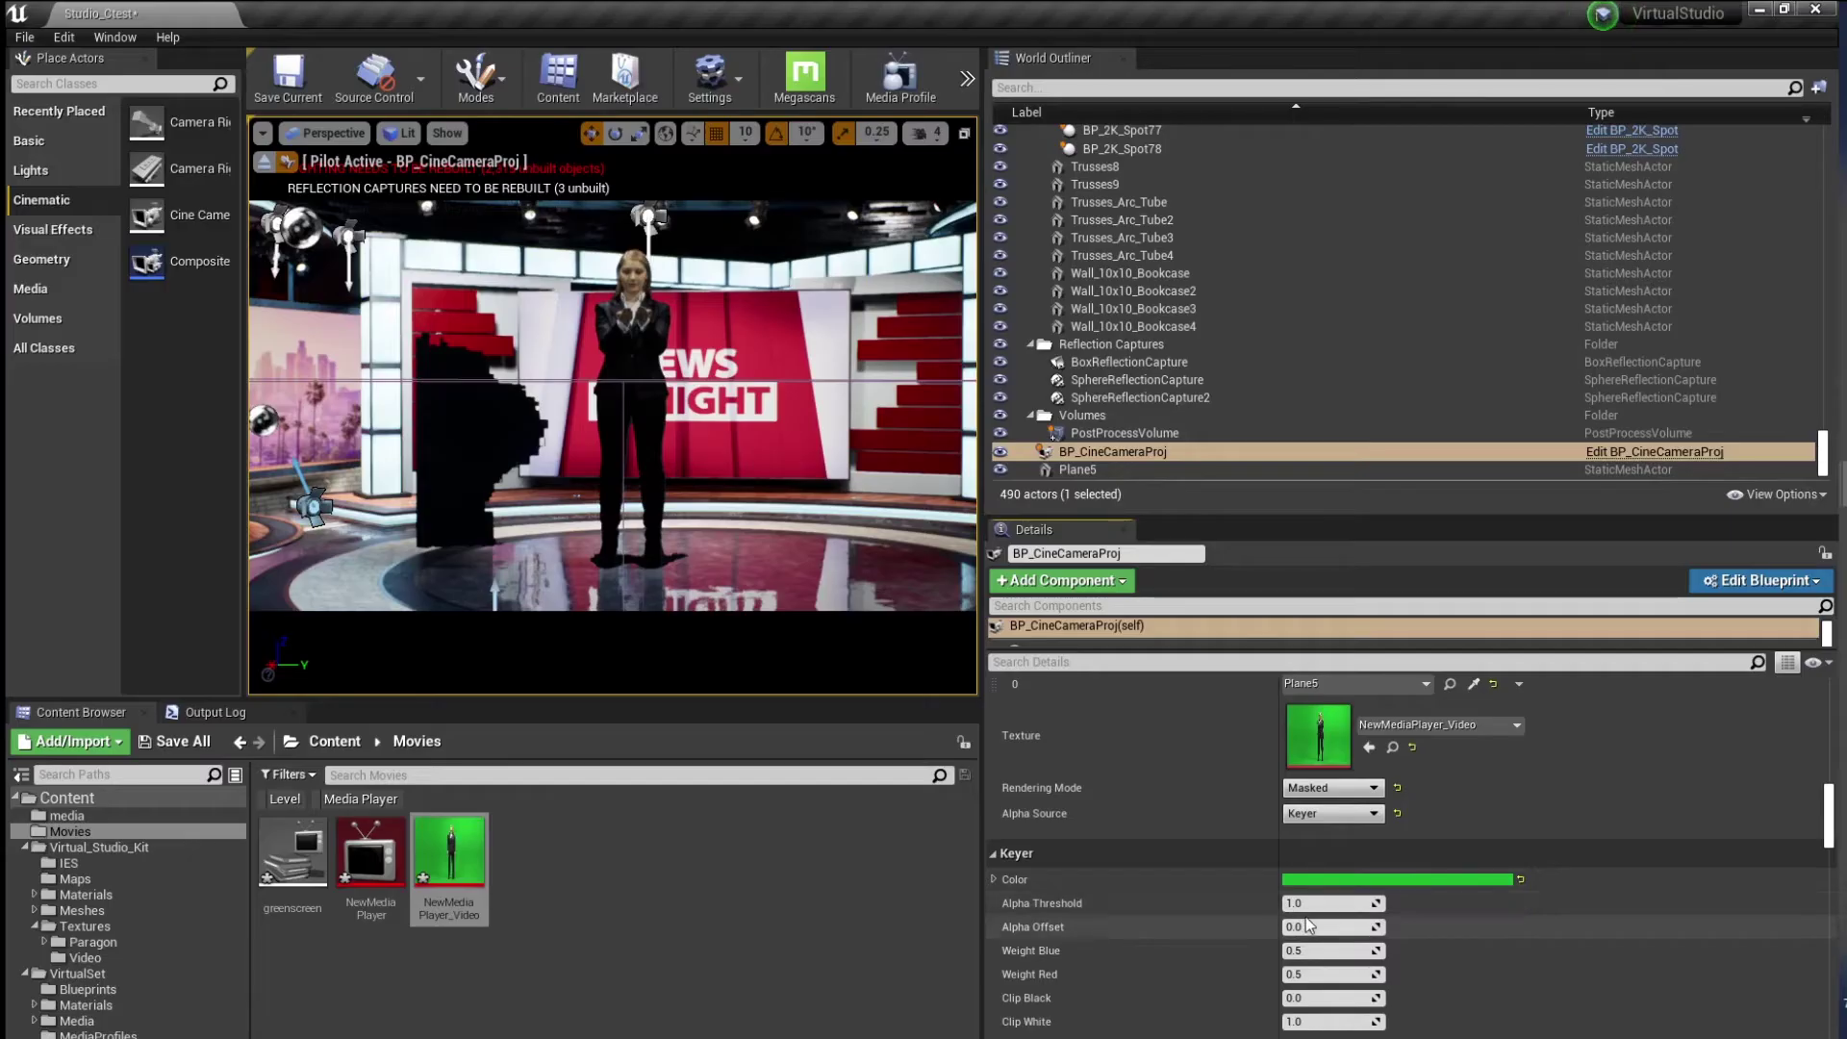
# Tune the keyer to alpha threshold about 1.06 and alpha offset about -0.38, then re-sample the key green
pyautogui.moveTo(1314, 905); pyautogui.dragTo(1280, 905)
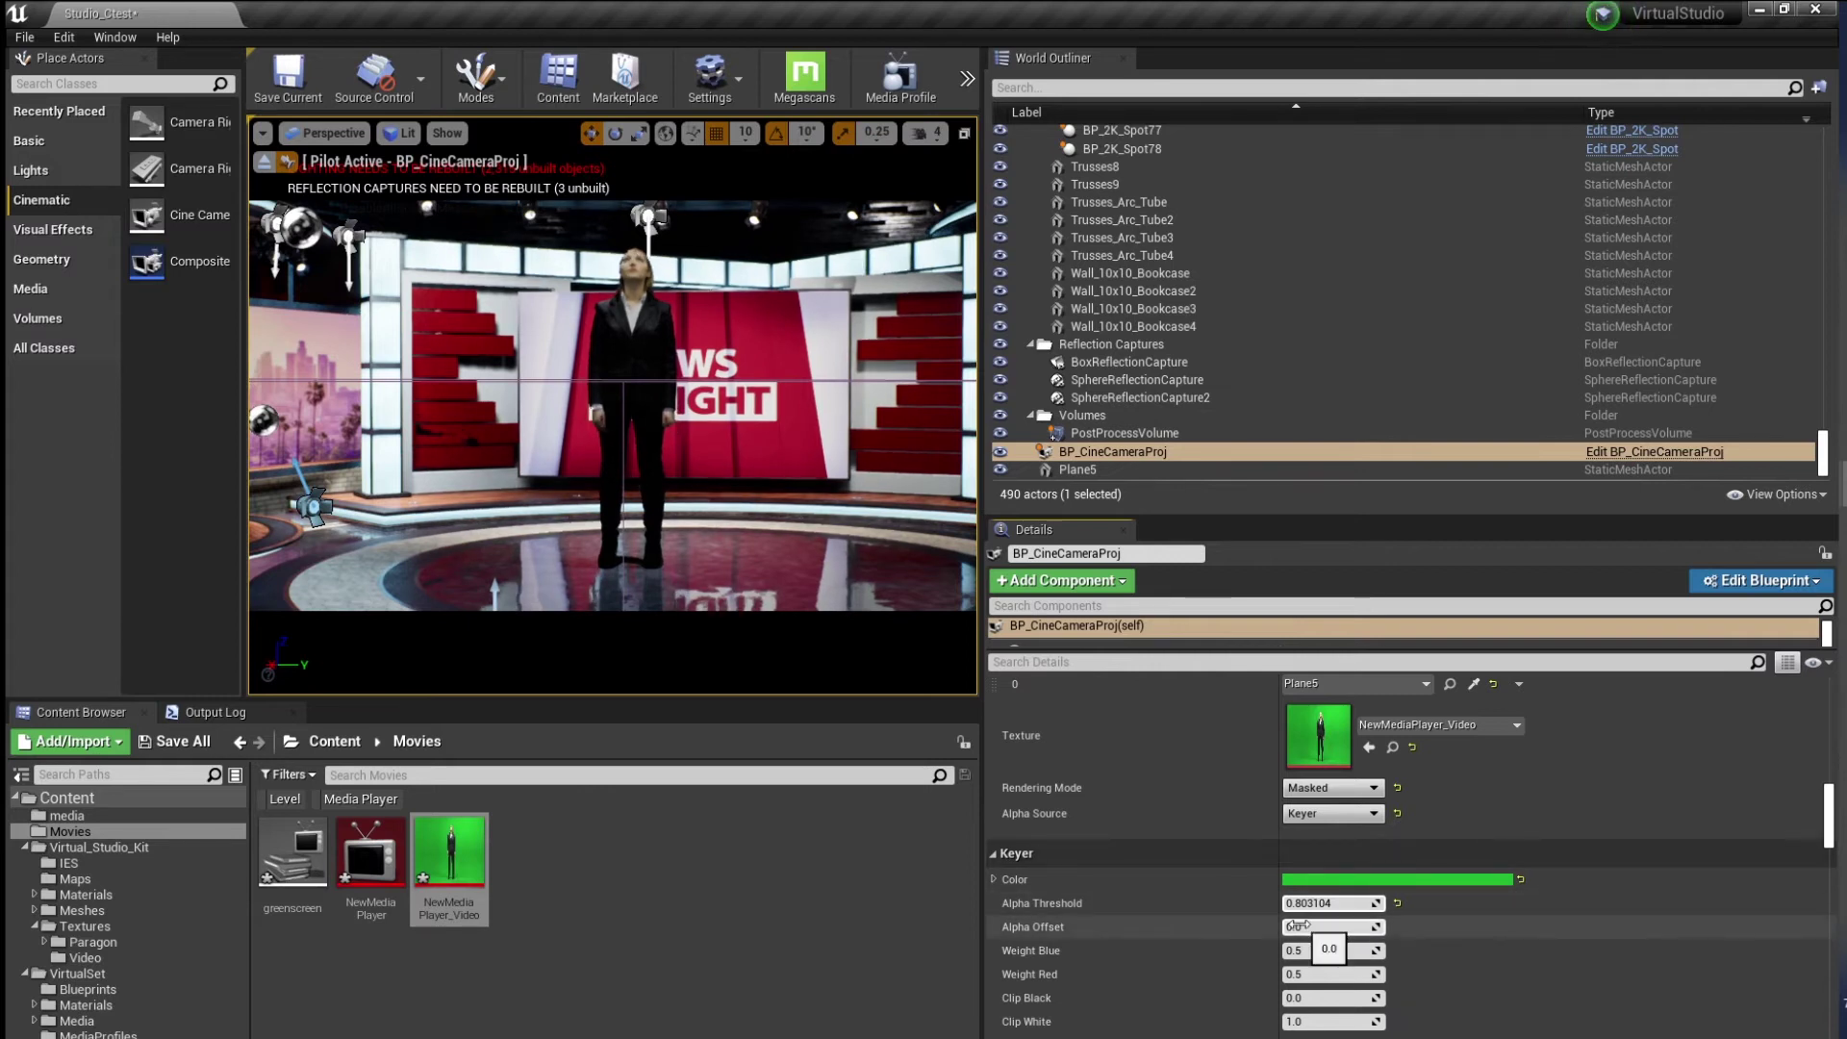
pyautogui.moveTo(1328, 926); pyautogui.dragTo(1289, 927)
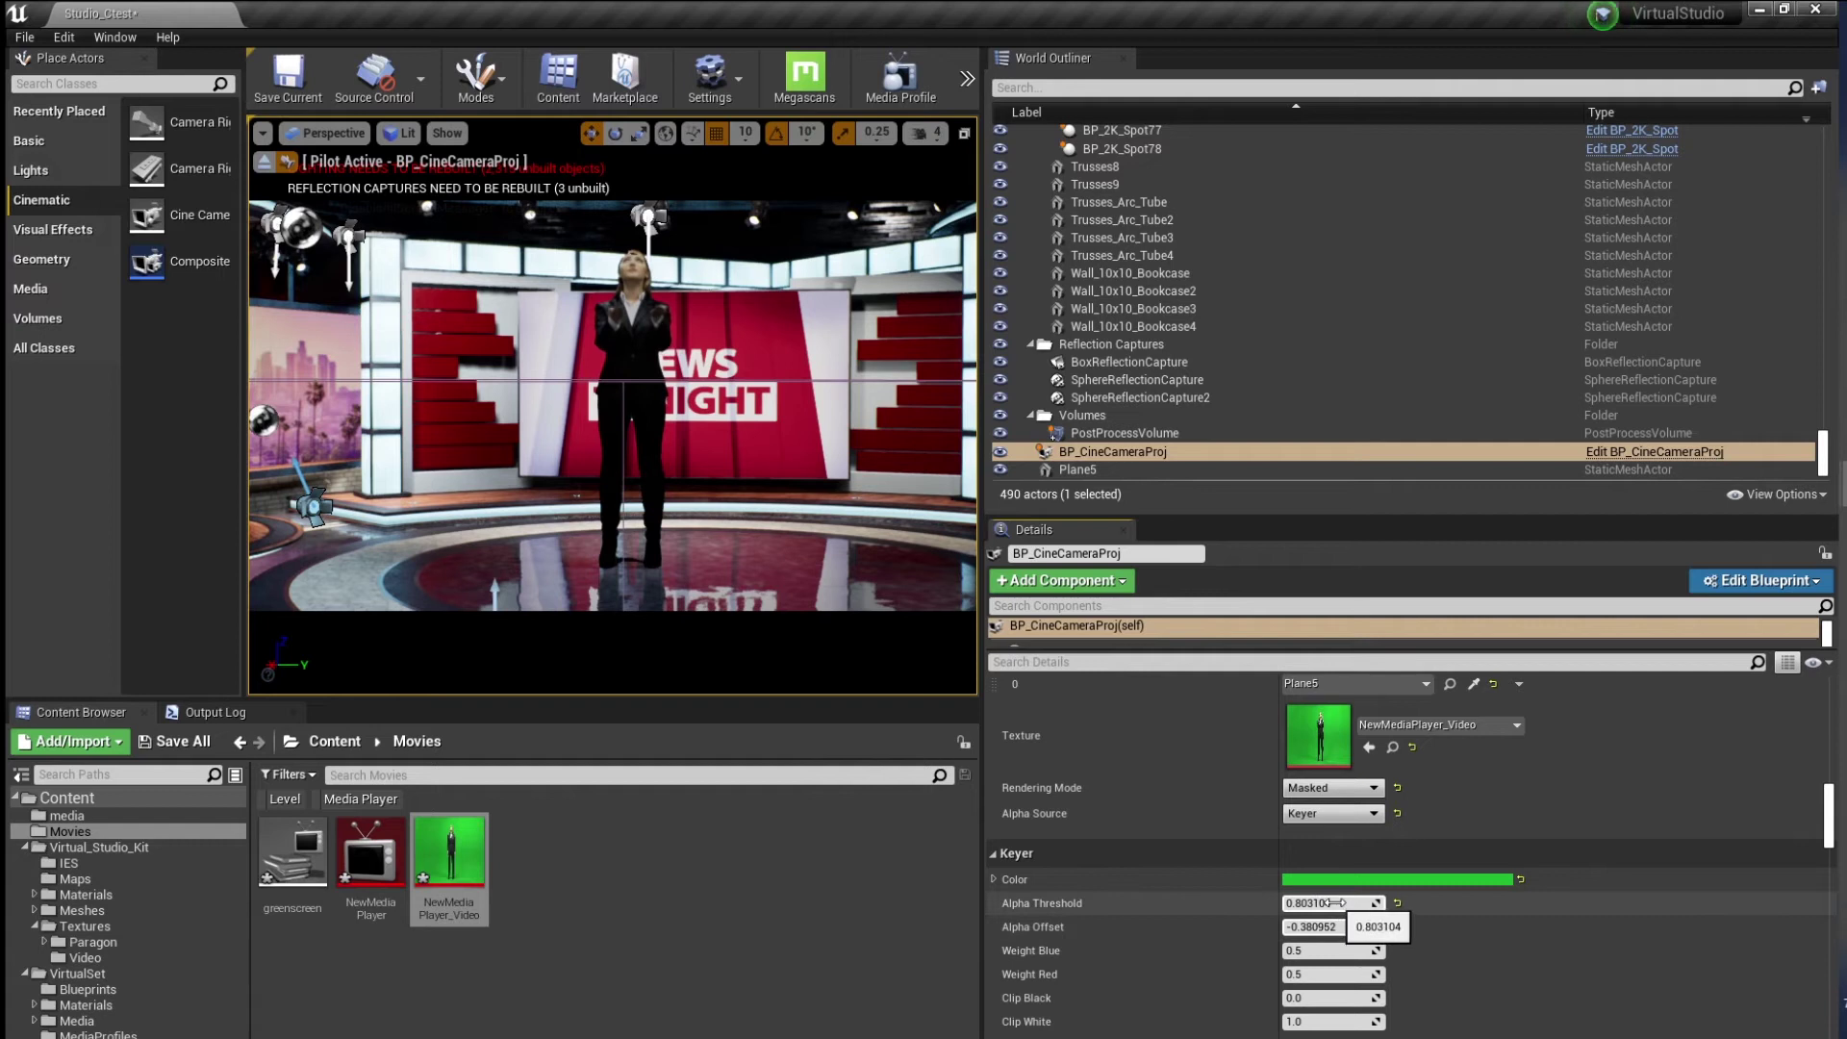
pyautogui.moveTo(1328, 903); pyautogui.dragTo(1367, 904)
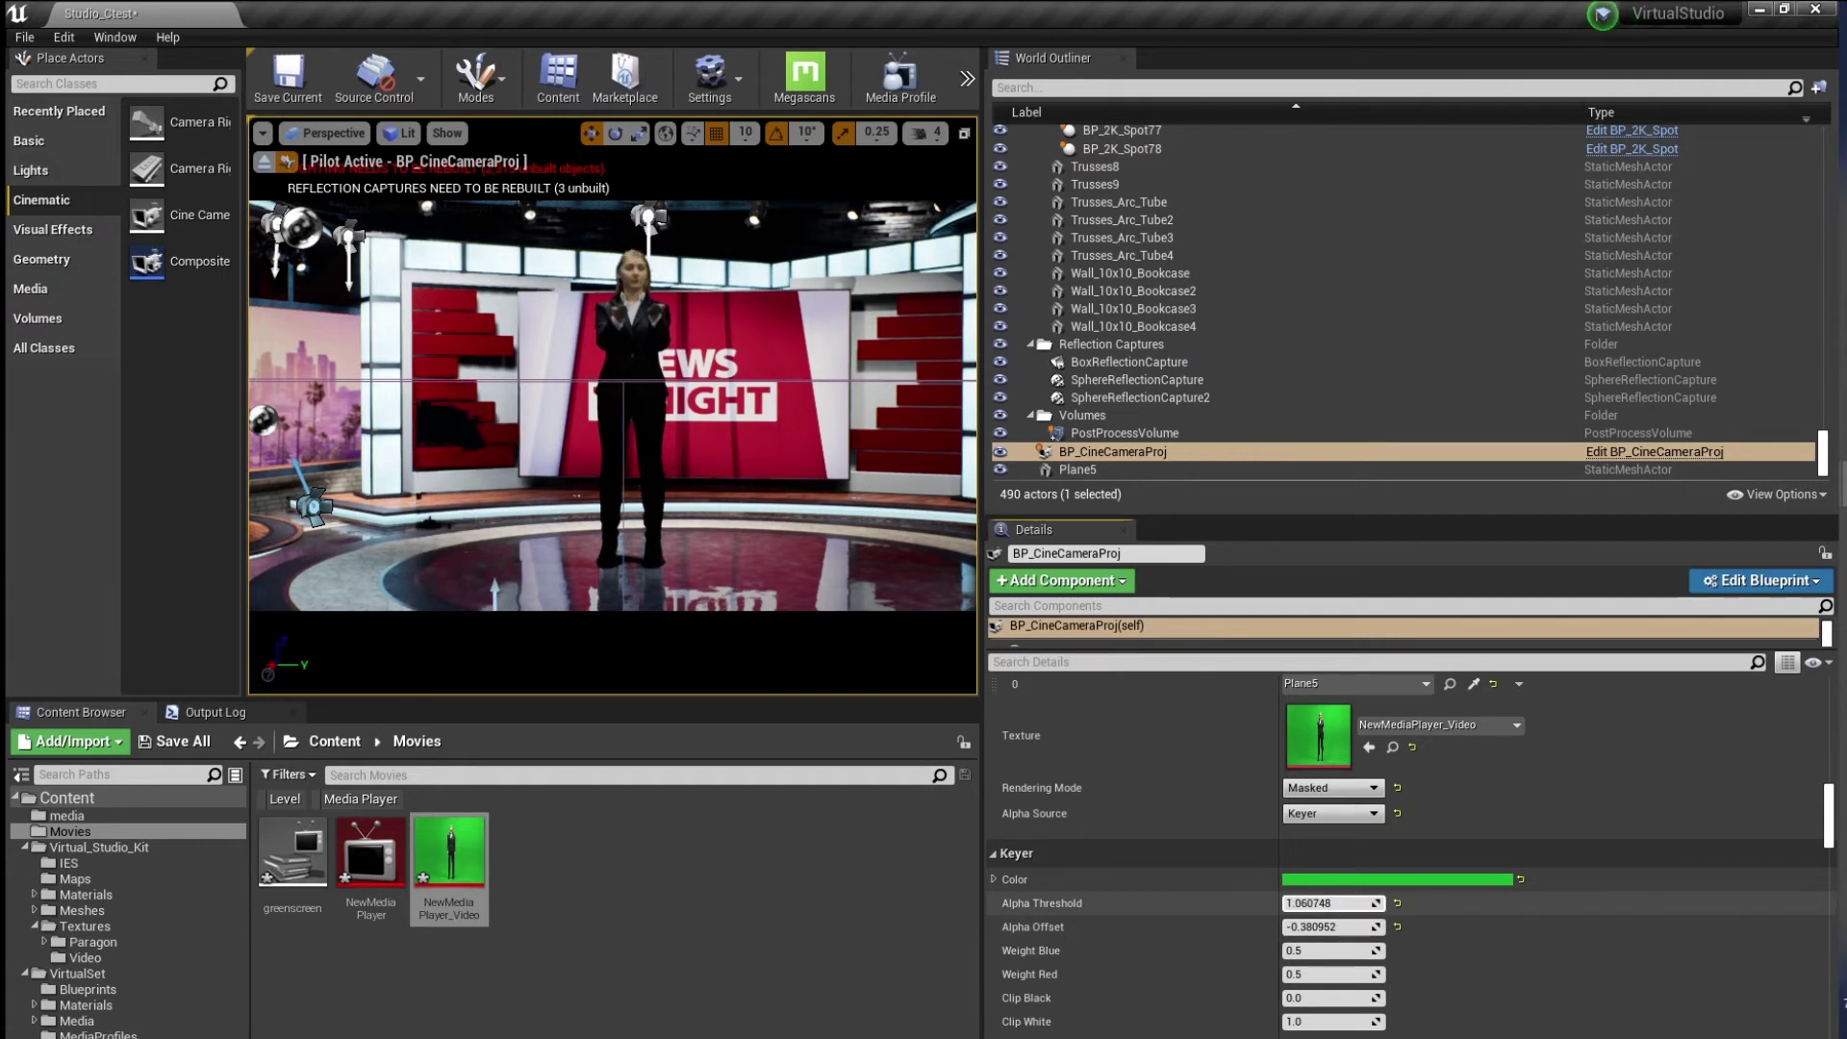
pyautogui.click(1371, 881)
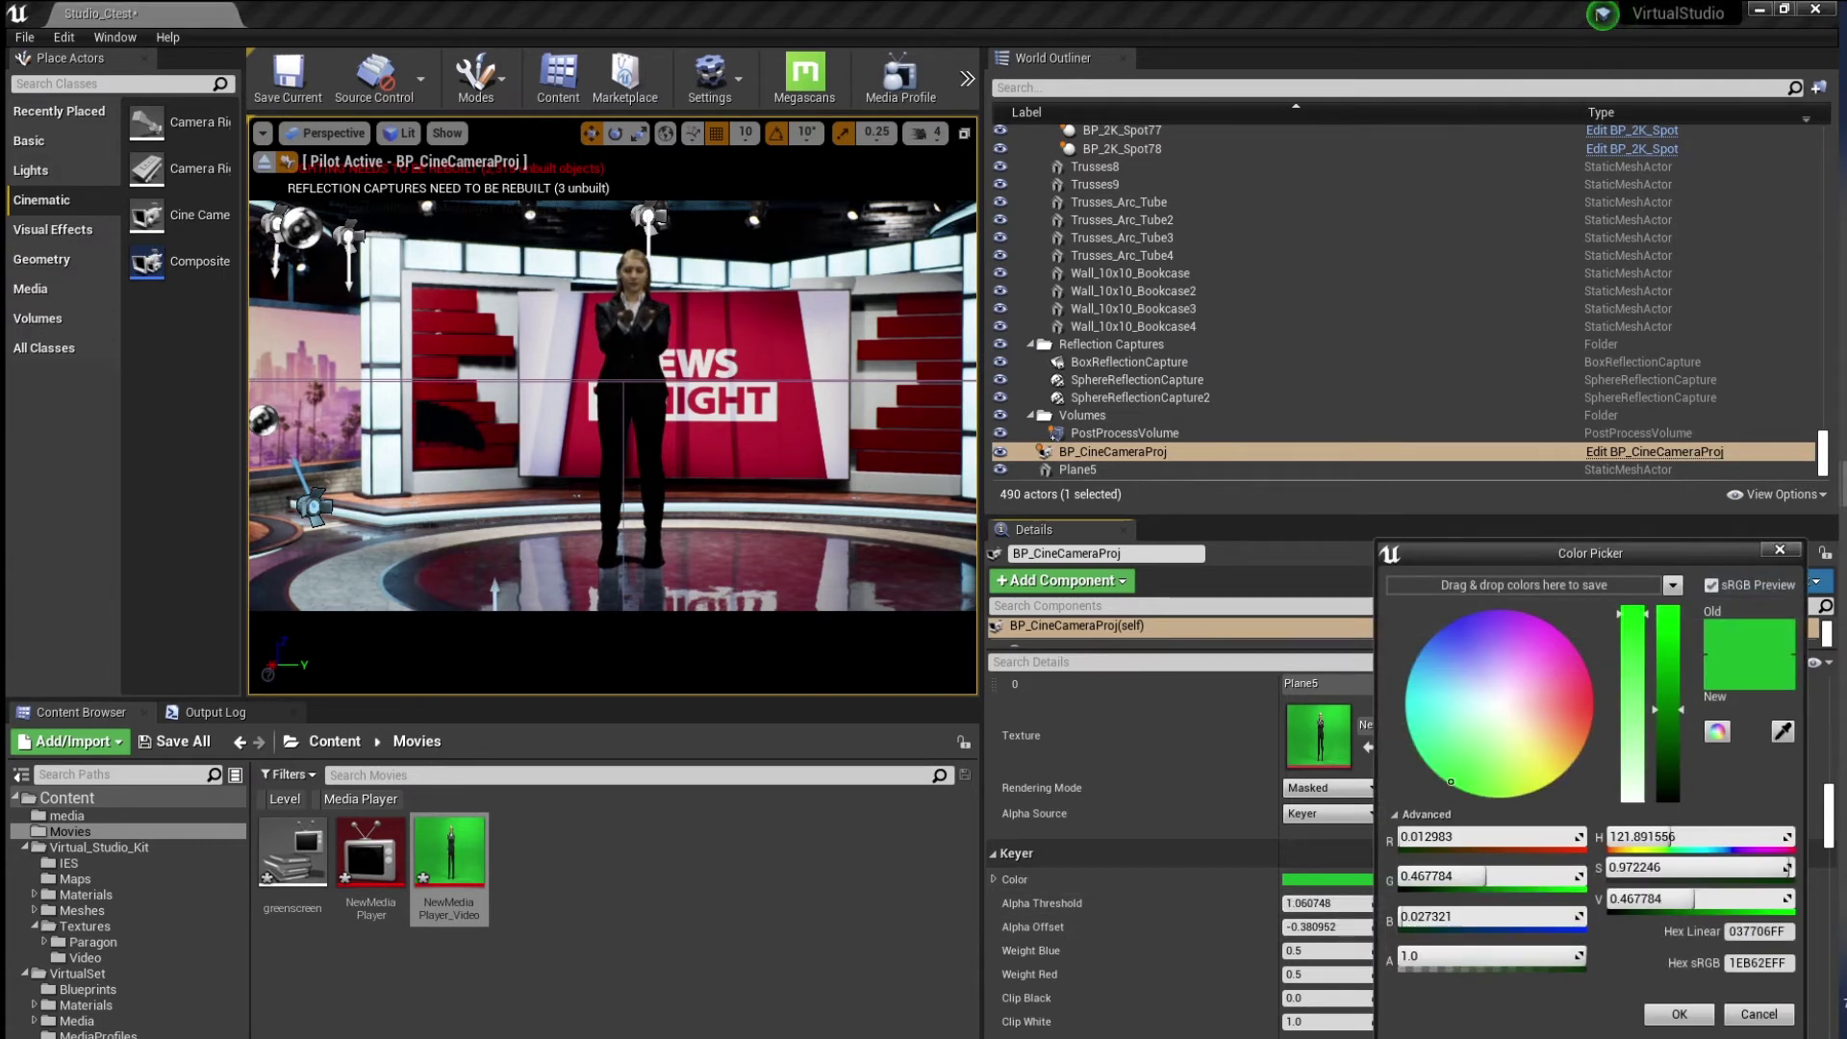
pyautogui.click(1786, 732)
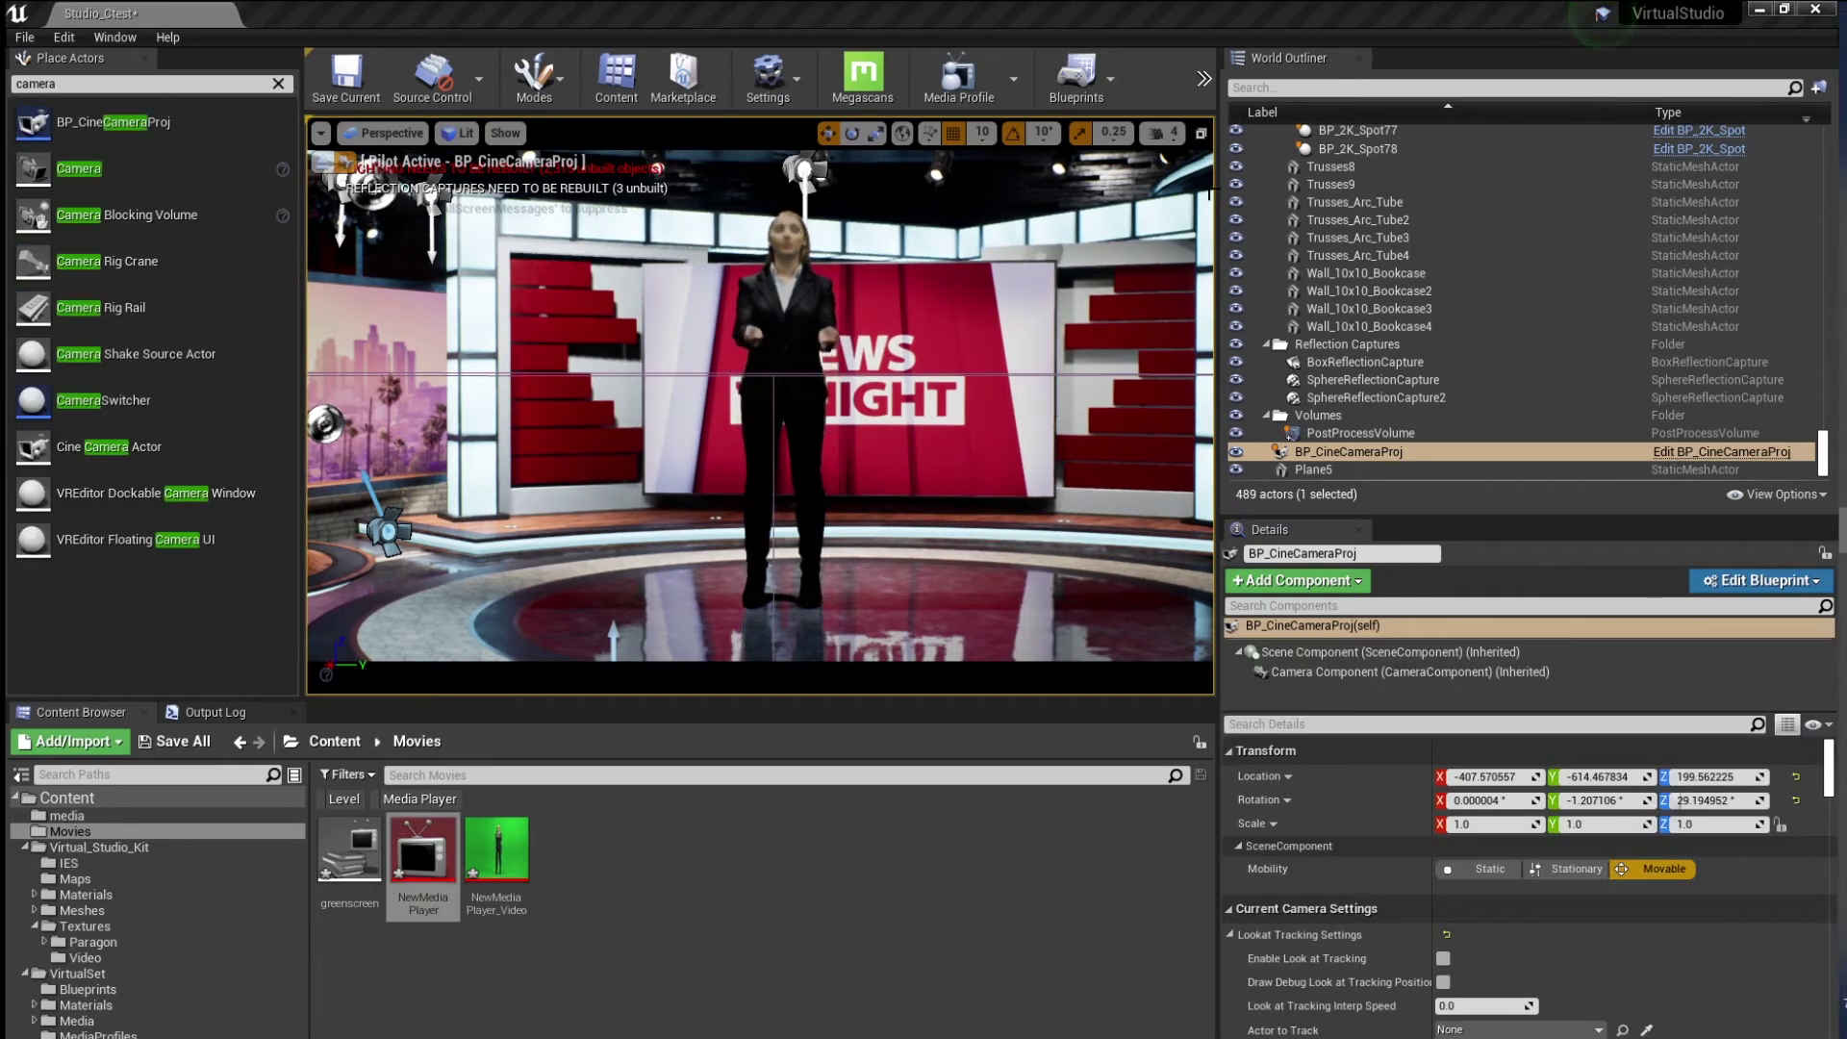
# Play the level in the editor, note Plane5 renders black, then stop playing
pyautogui.click(1199, 94)
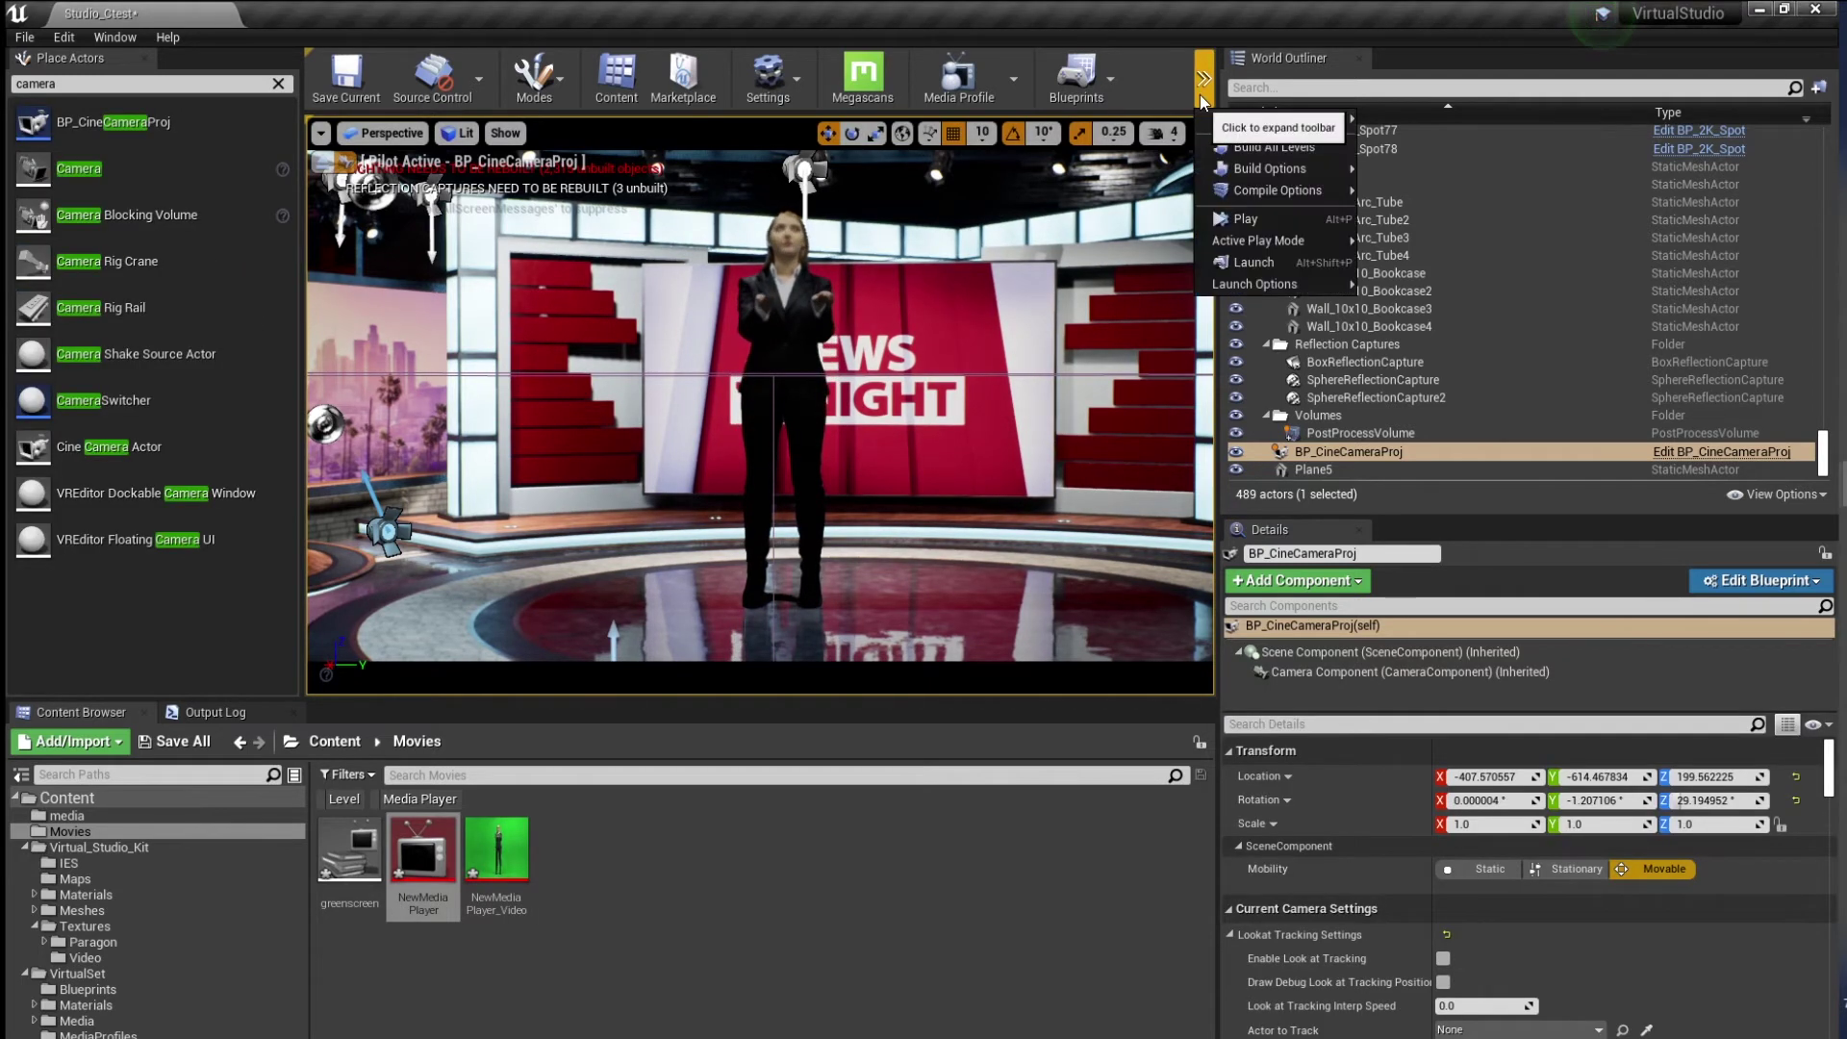
pyautogui.click(1291, 218)
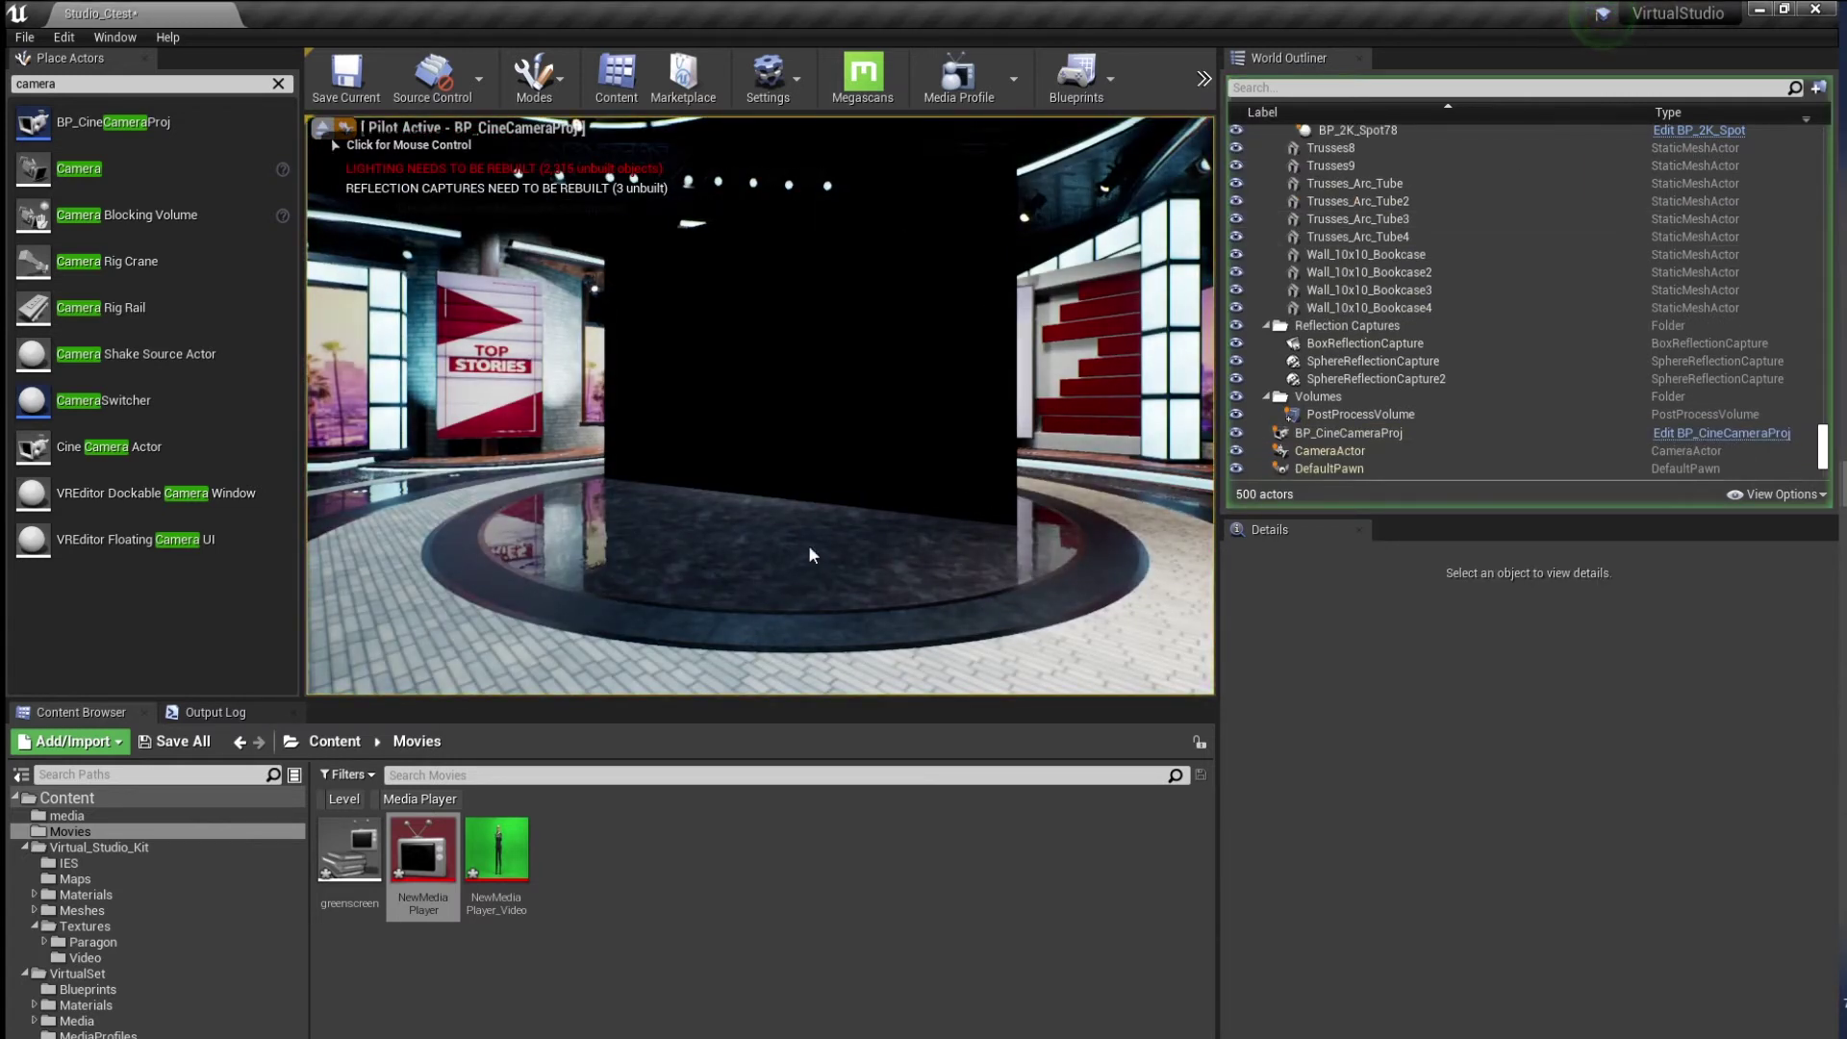
pyautogui.click(1203, 78)
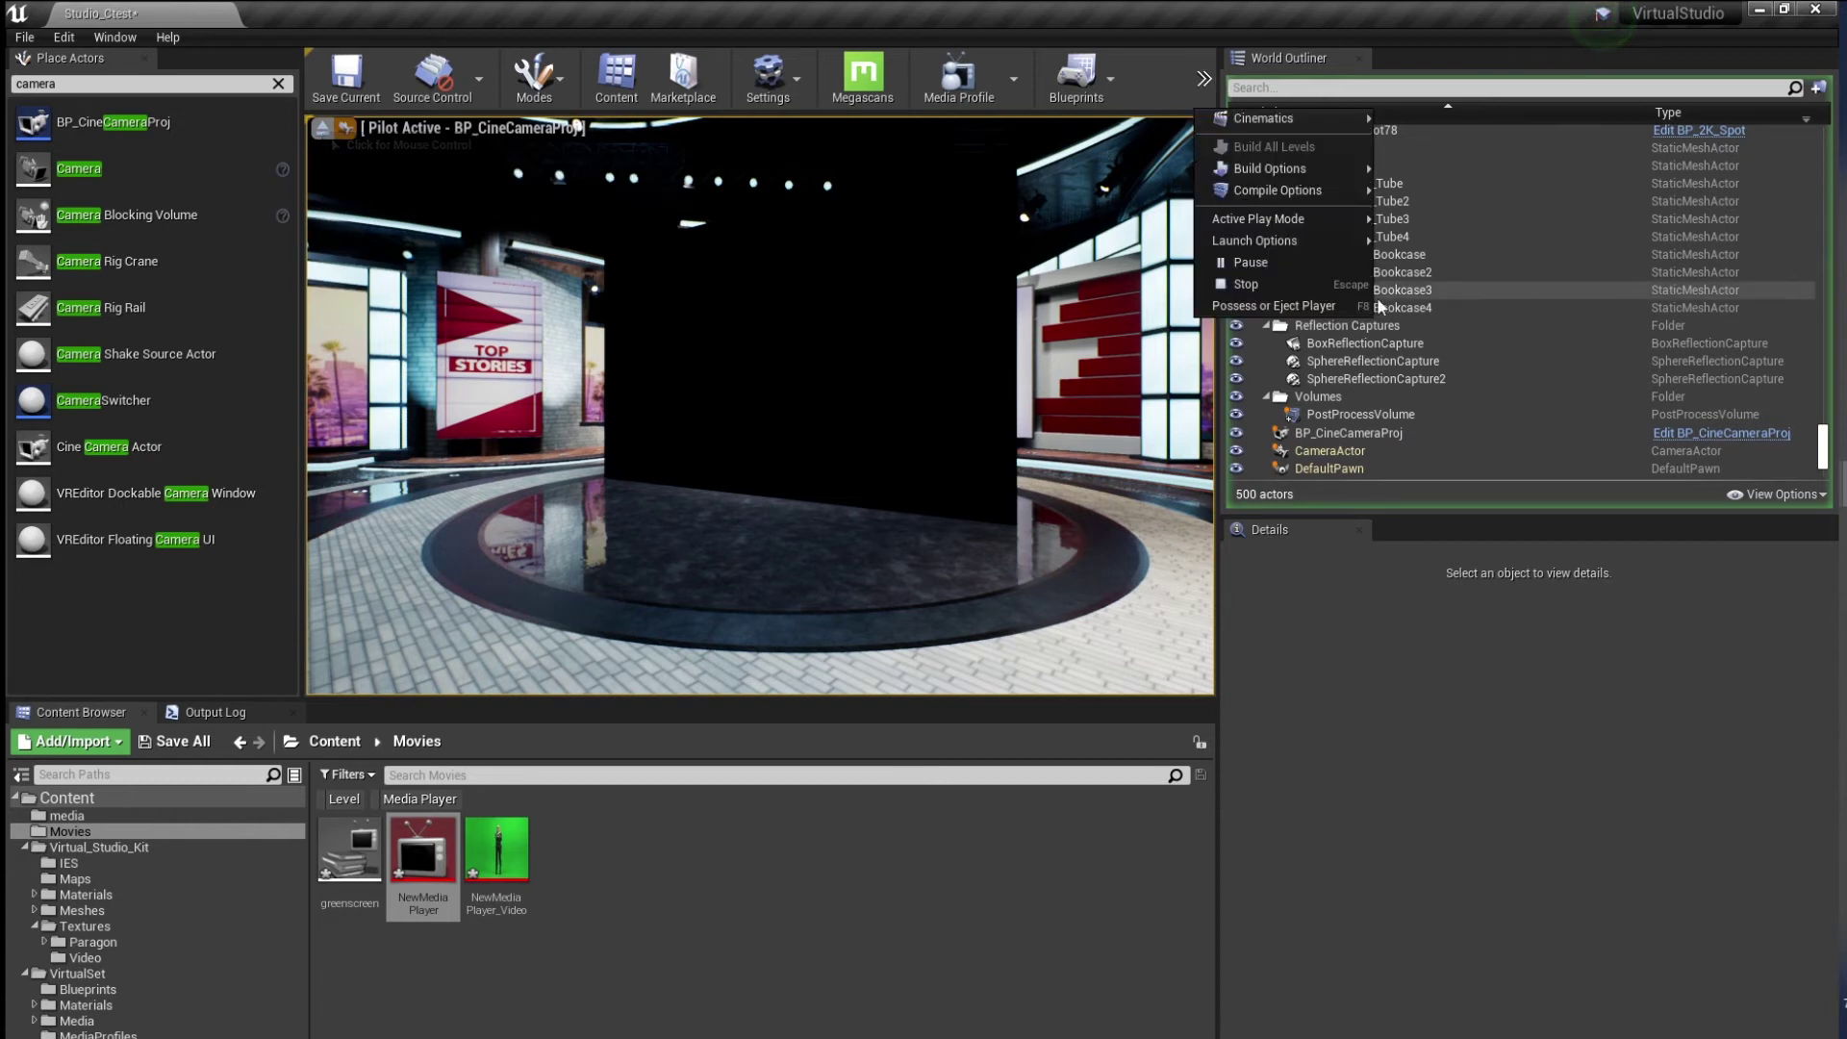
pyautogui.click(1316, 286)
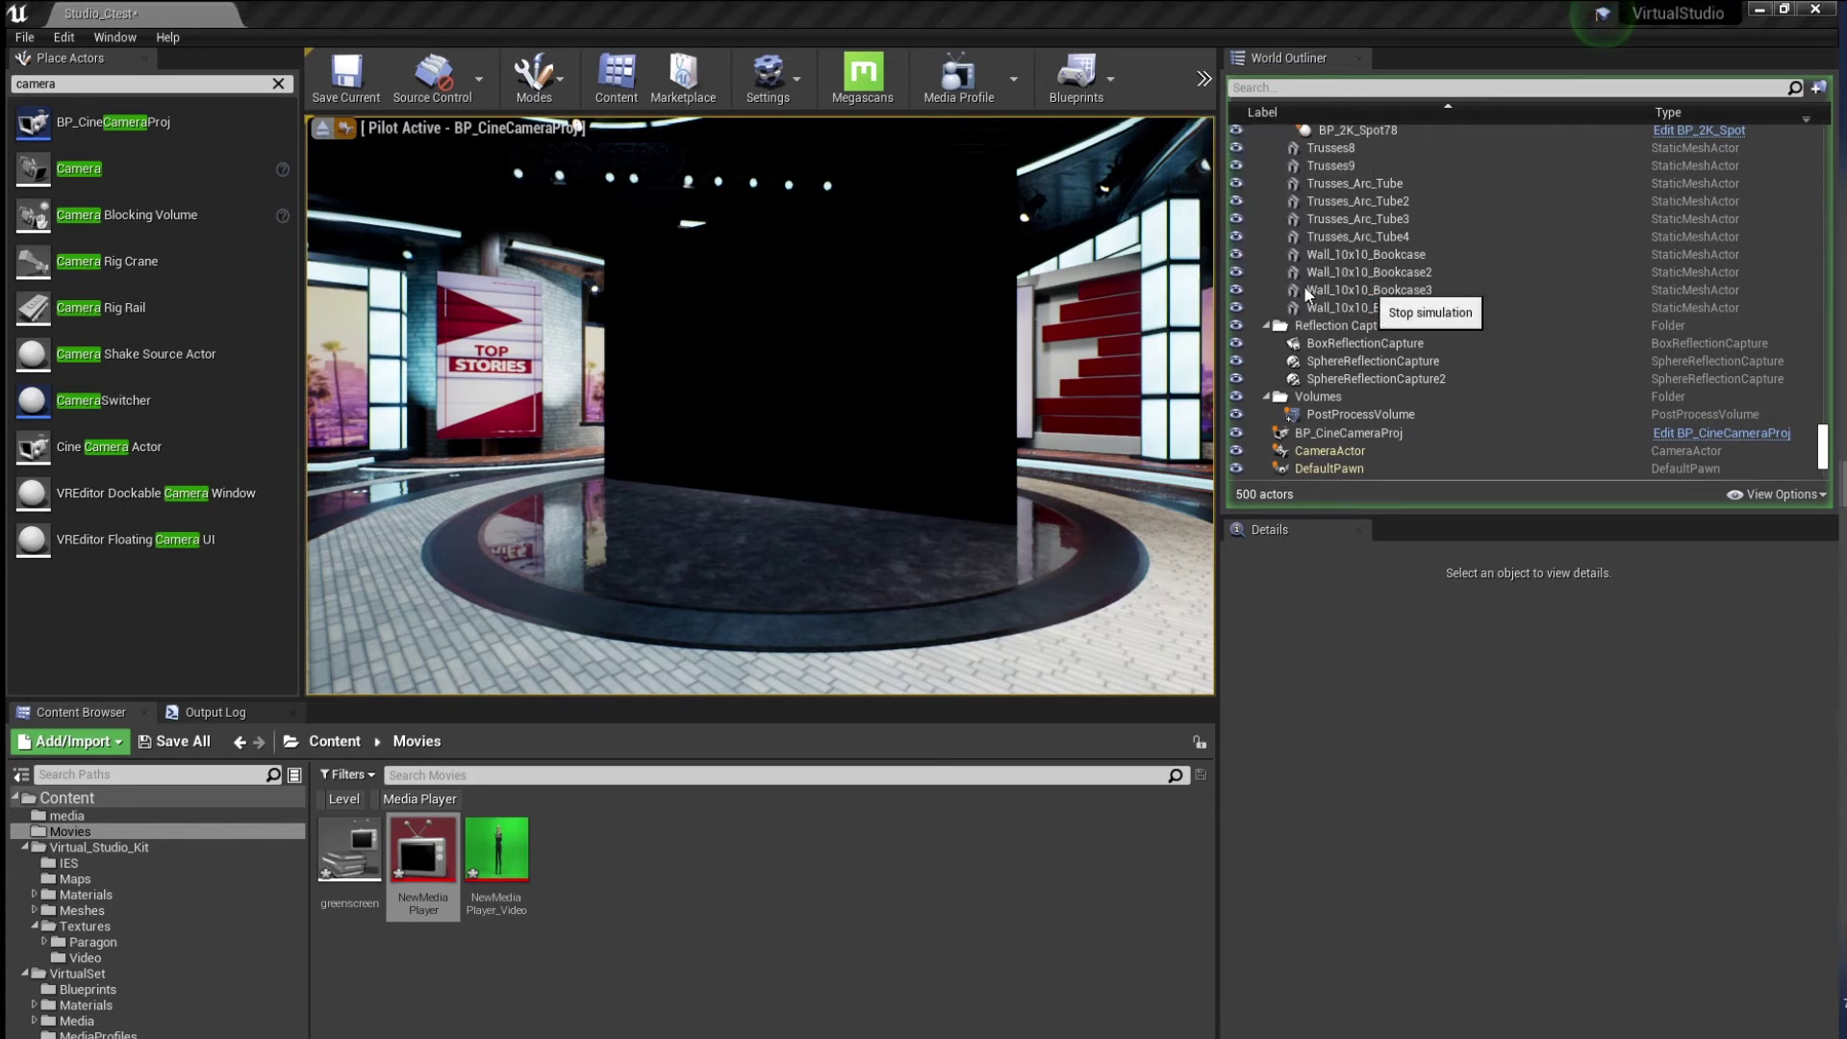
pyautogui.click(1114, 84)
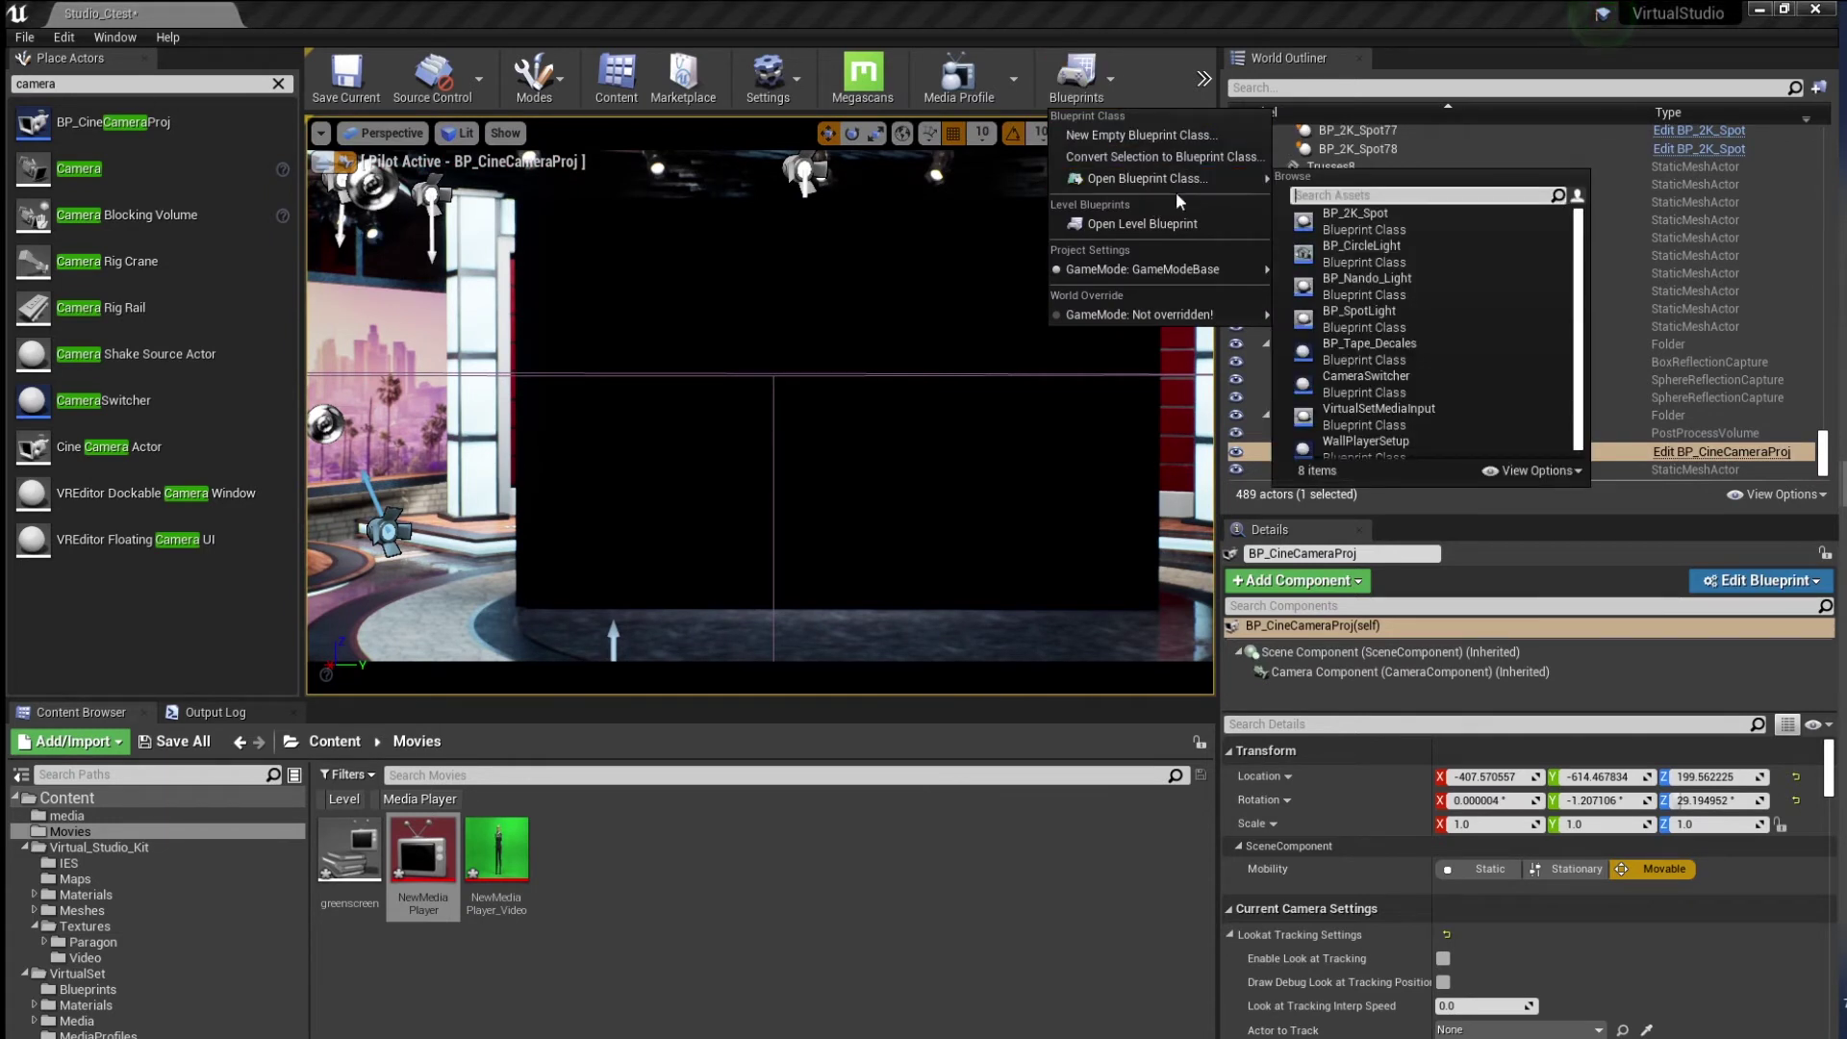
# In the level blueprint, add a Media Player variable named media_player and place its getter in the Event Graph
pyautogui.click(1155, 223)
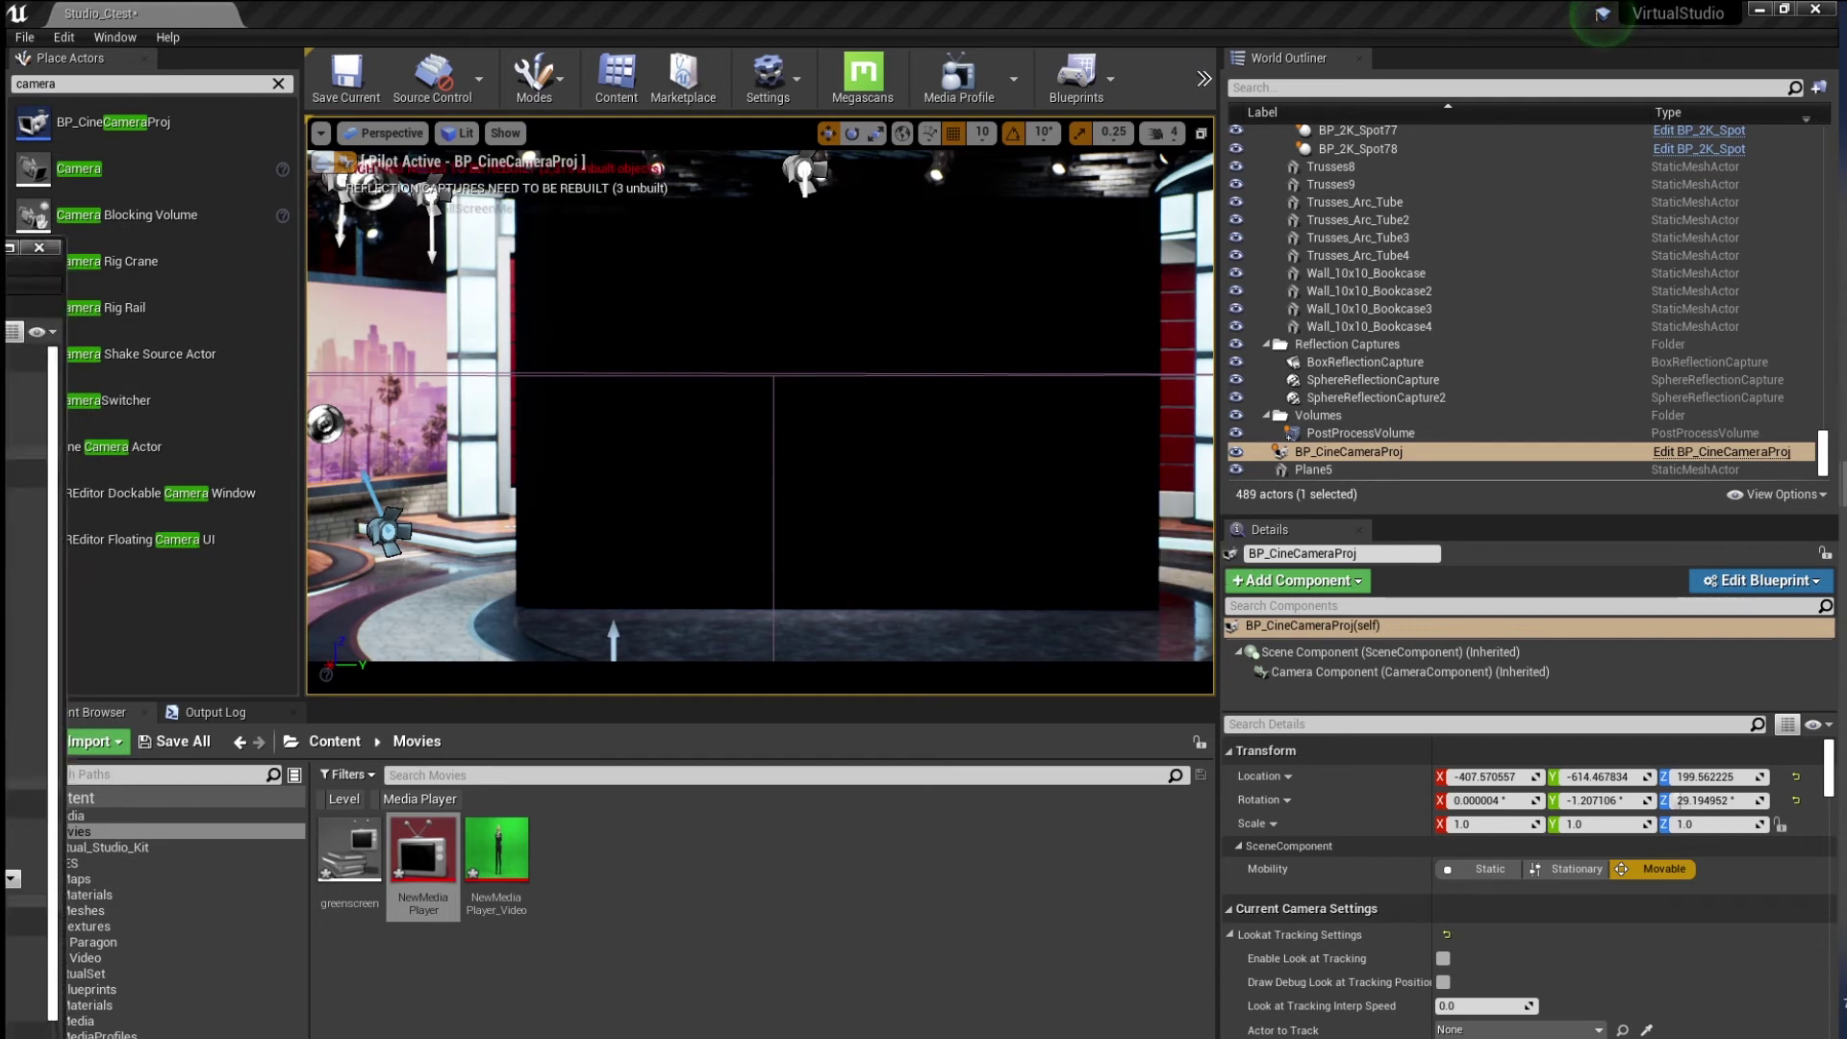
pyautogui.scroll(1, 760, 512)
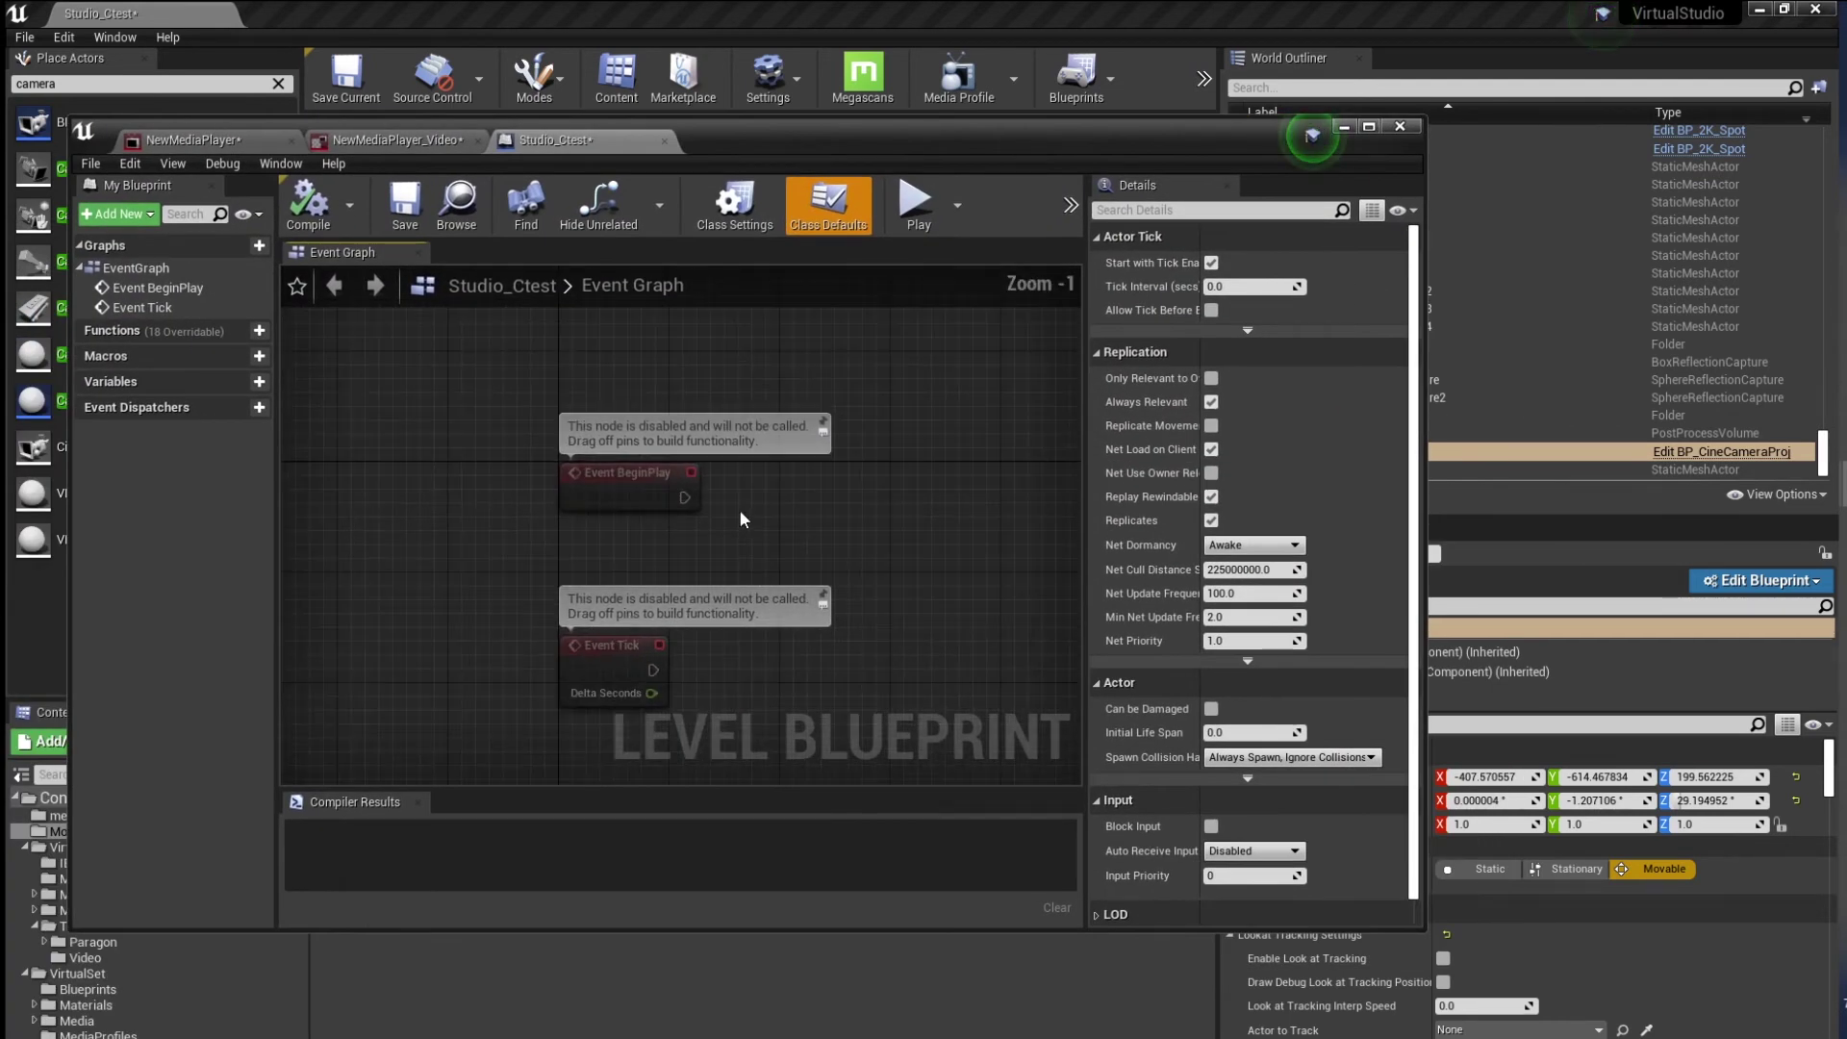
pyautogui.click(264, 385)
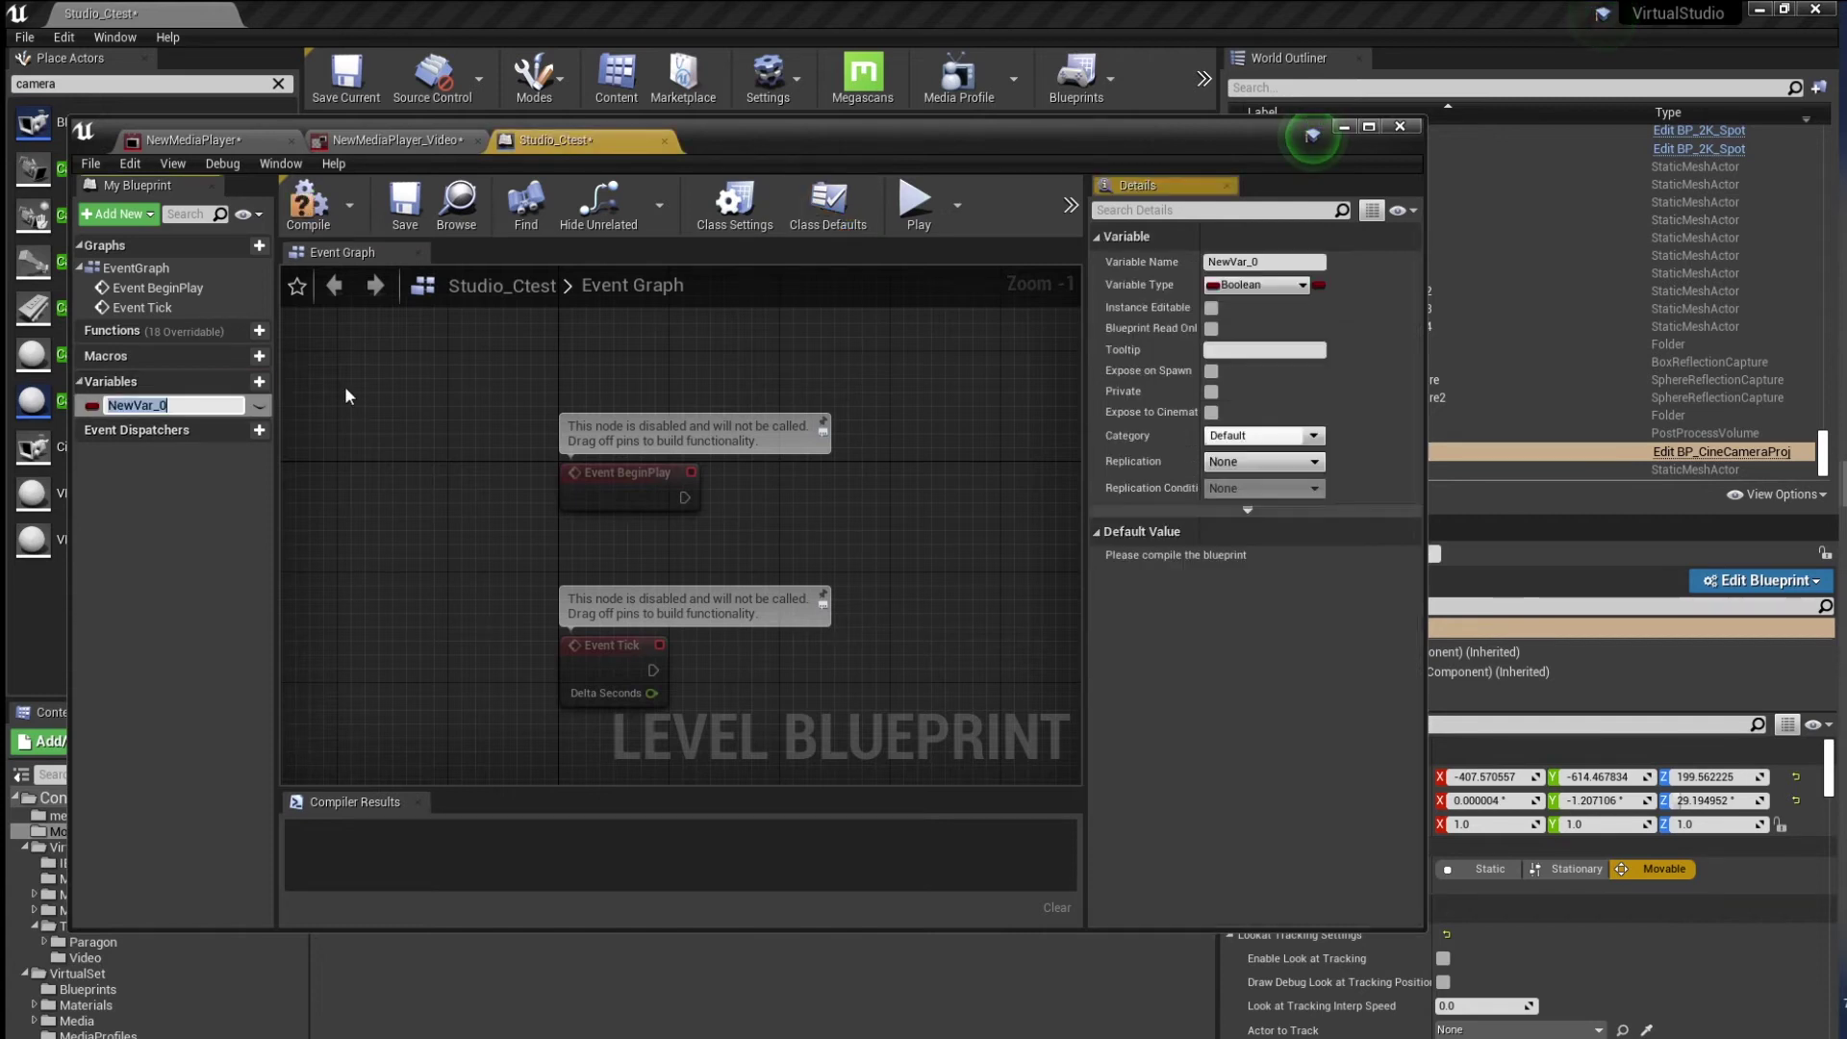
pyautogui.write('media_player')
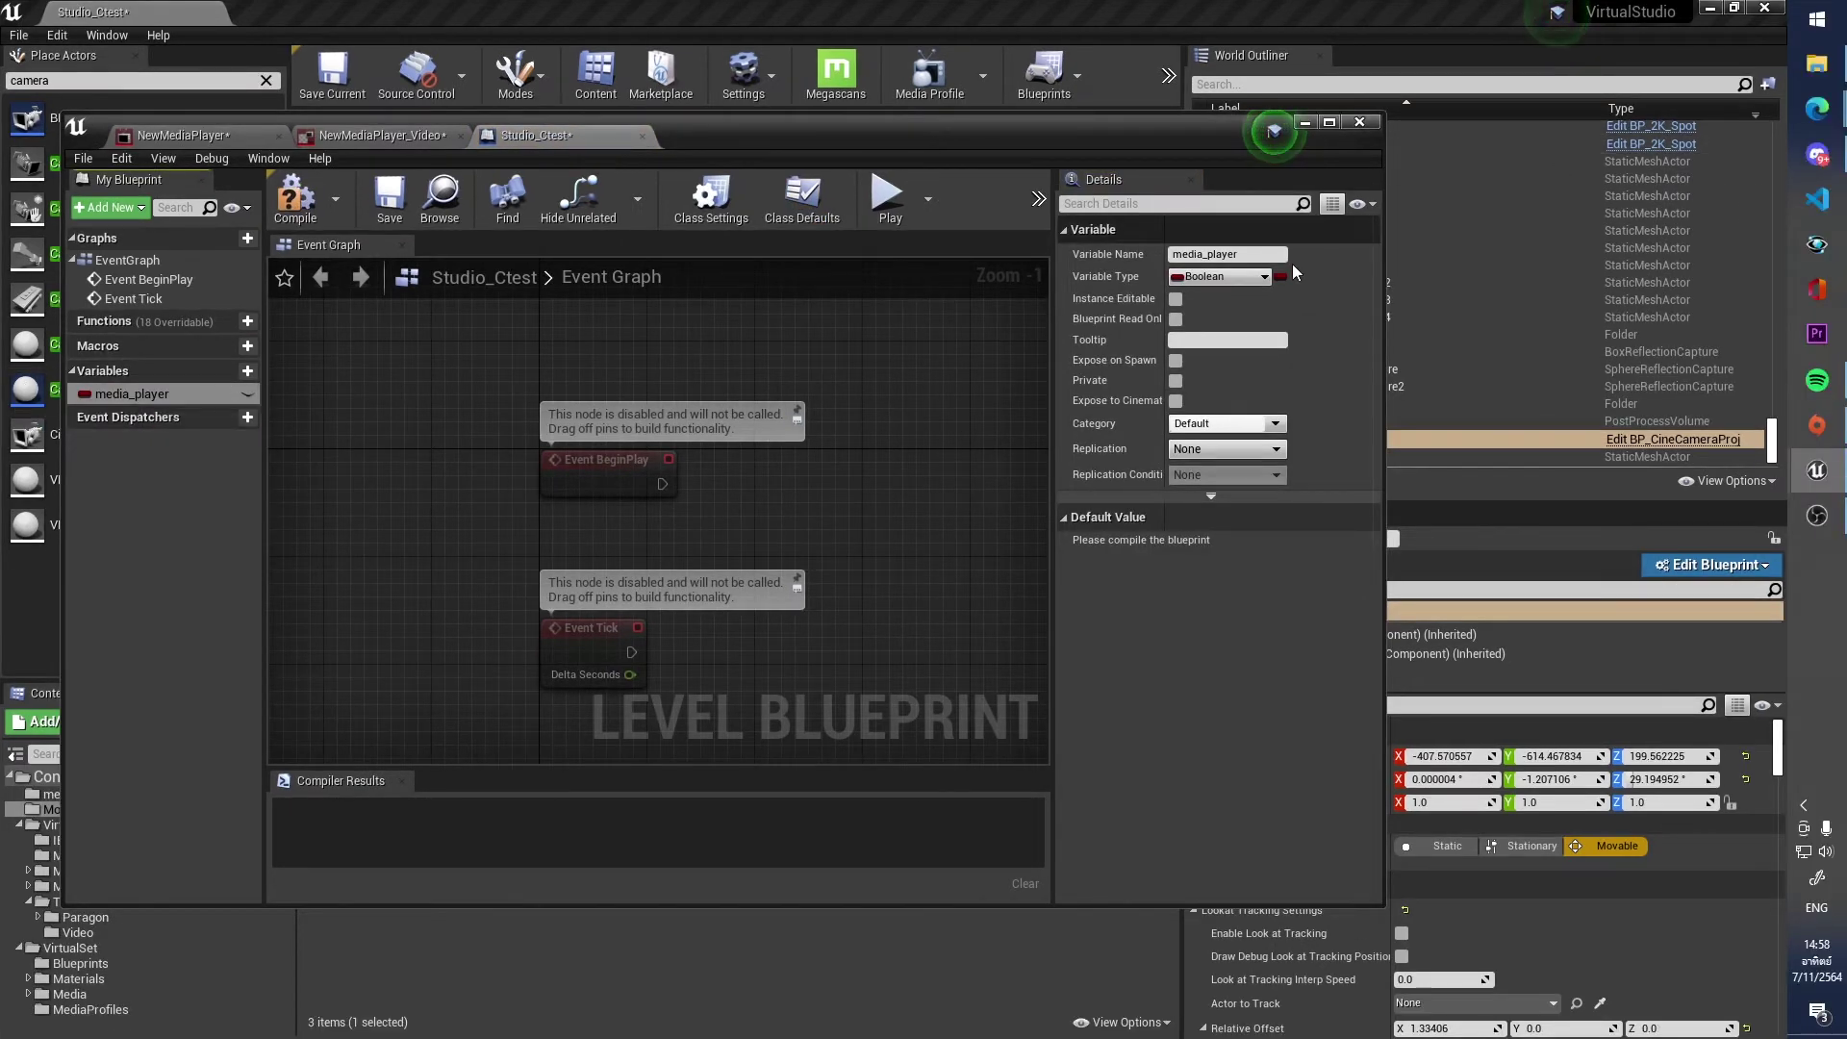
pyautogui.click(1220, 276)
pyautogui.write('media')
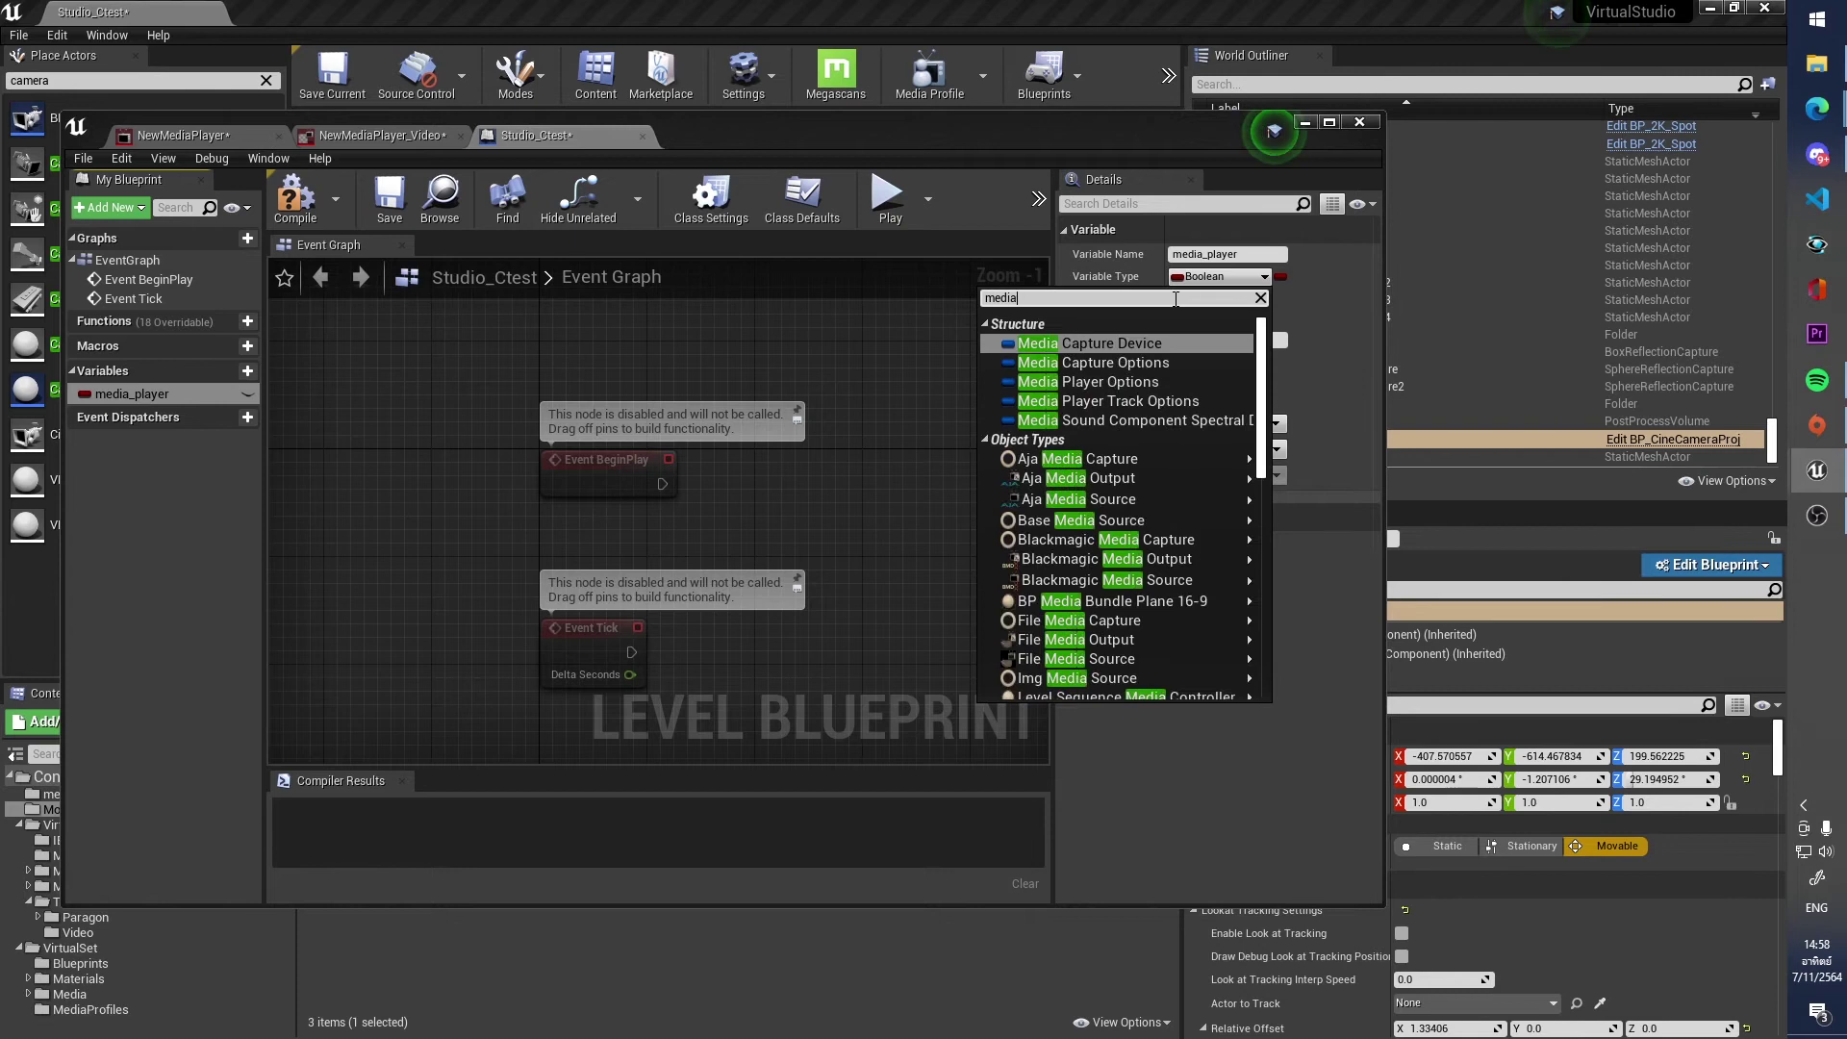
pyautogui.write(' player')
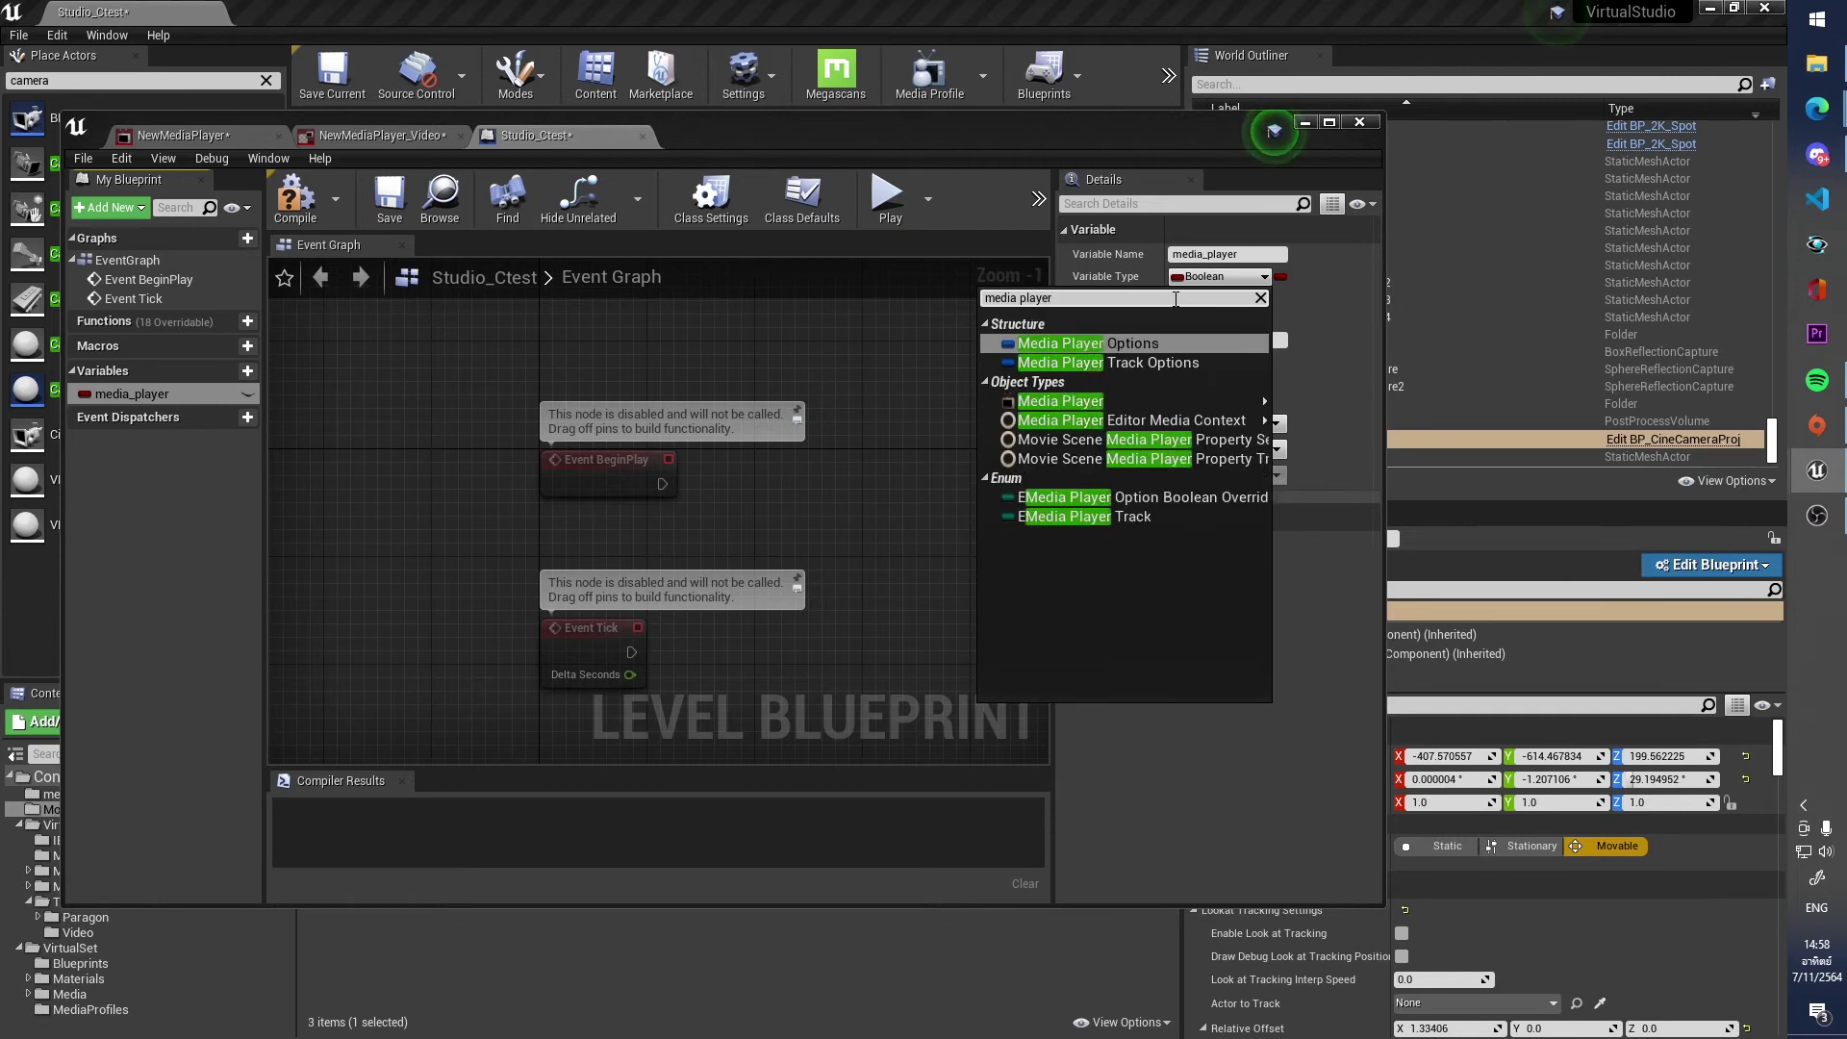
pyautogui.click(1155, 397)
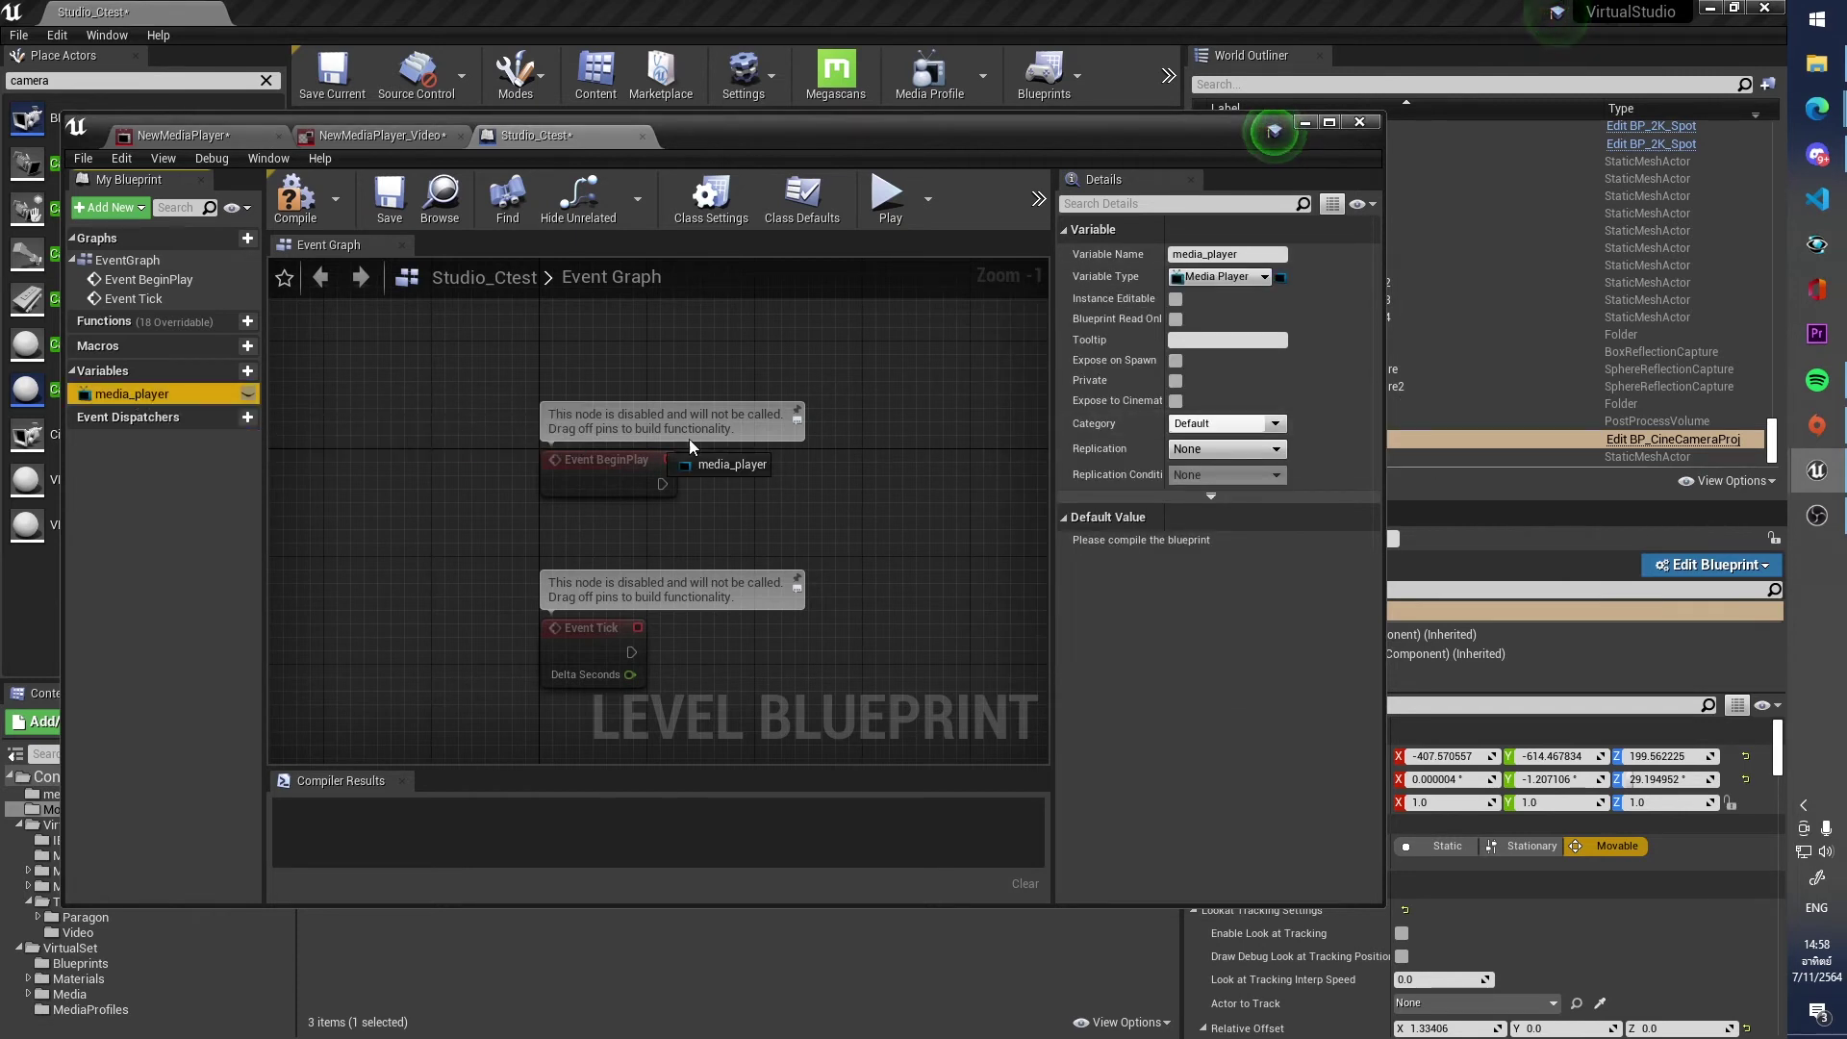
pyautogui.moveTo(132, 393); pyautogui.dragTo(798, 470)
pyautogui.click(837, 486)
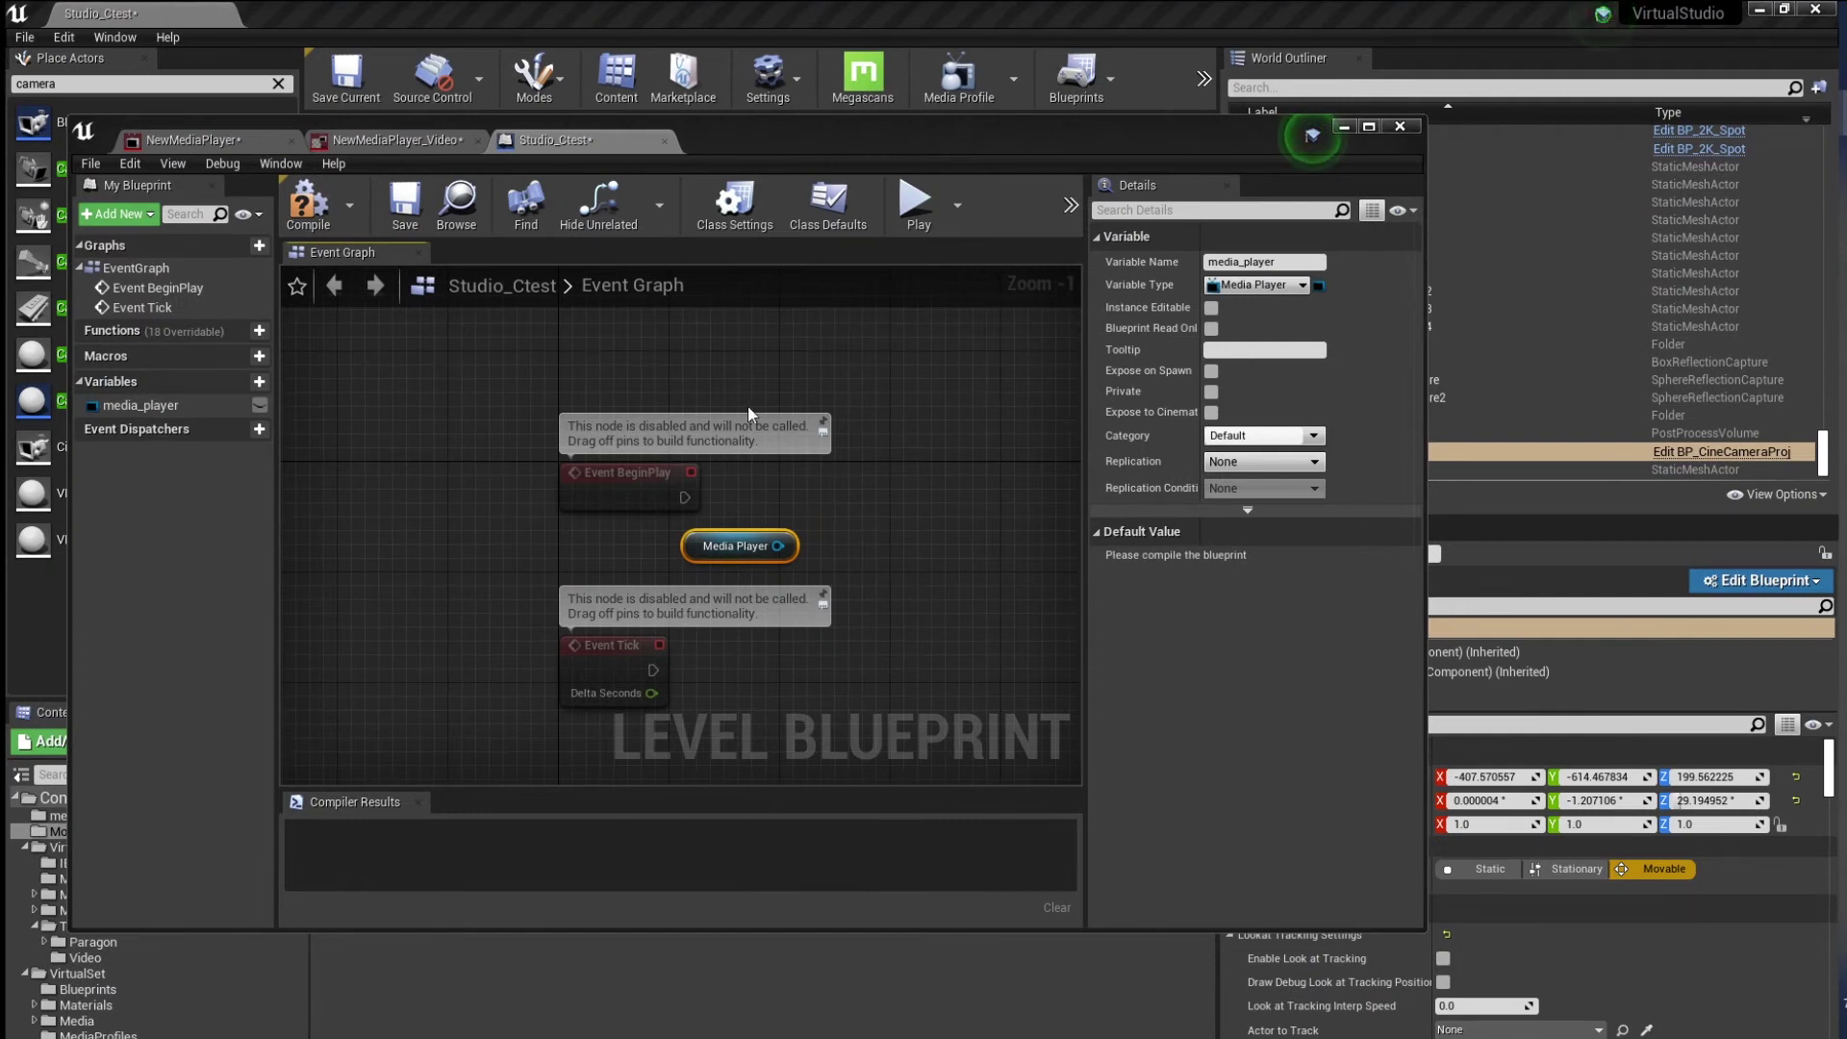
# Add an Open Source node on media_player, wire BeginPlay into it, and set its Media Source to greenscreen
pyautogui.moveTo(778, 545); pyautogui.dragTo(933, 502)
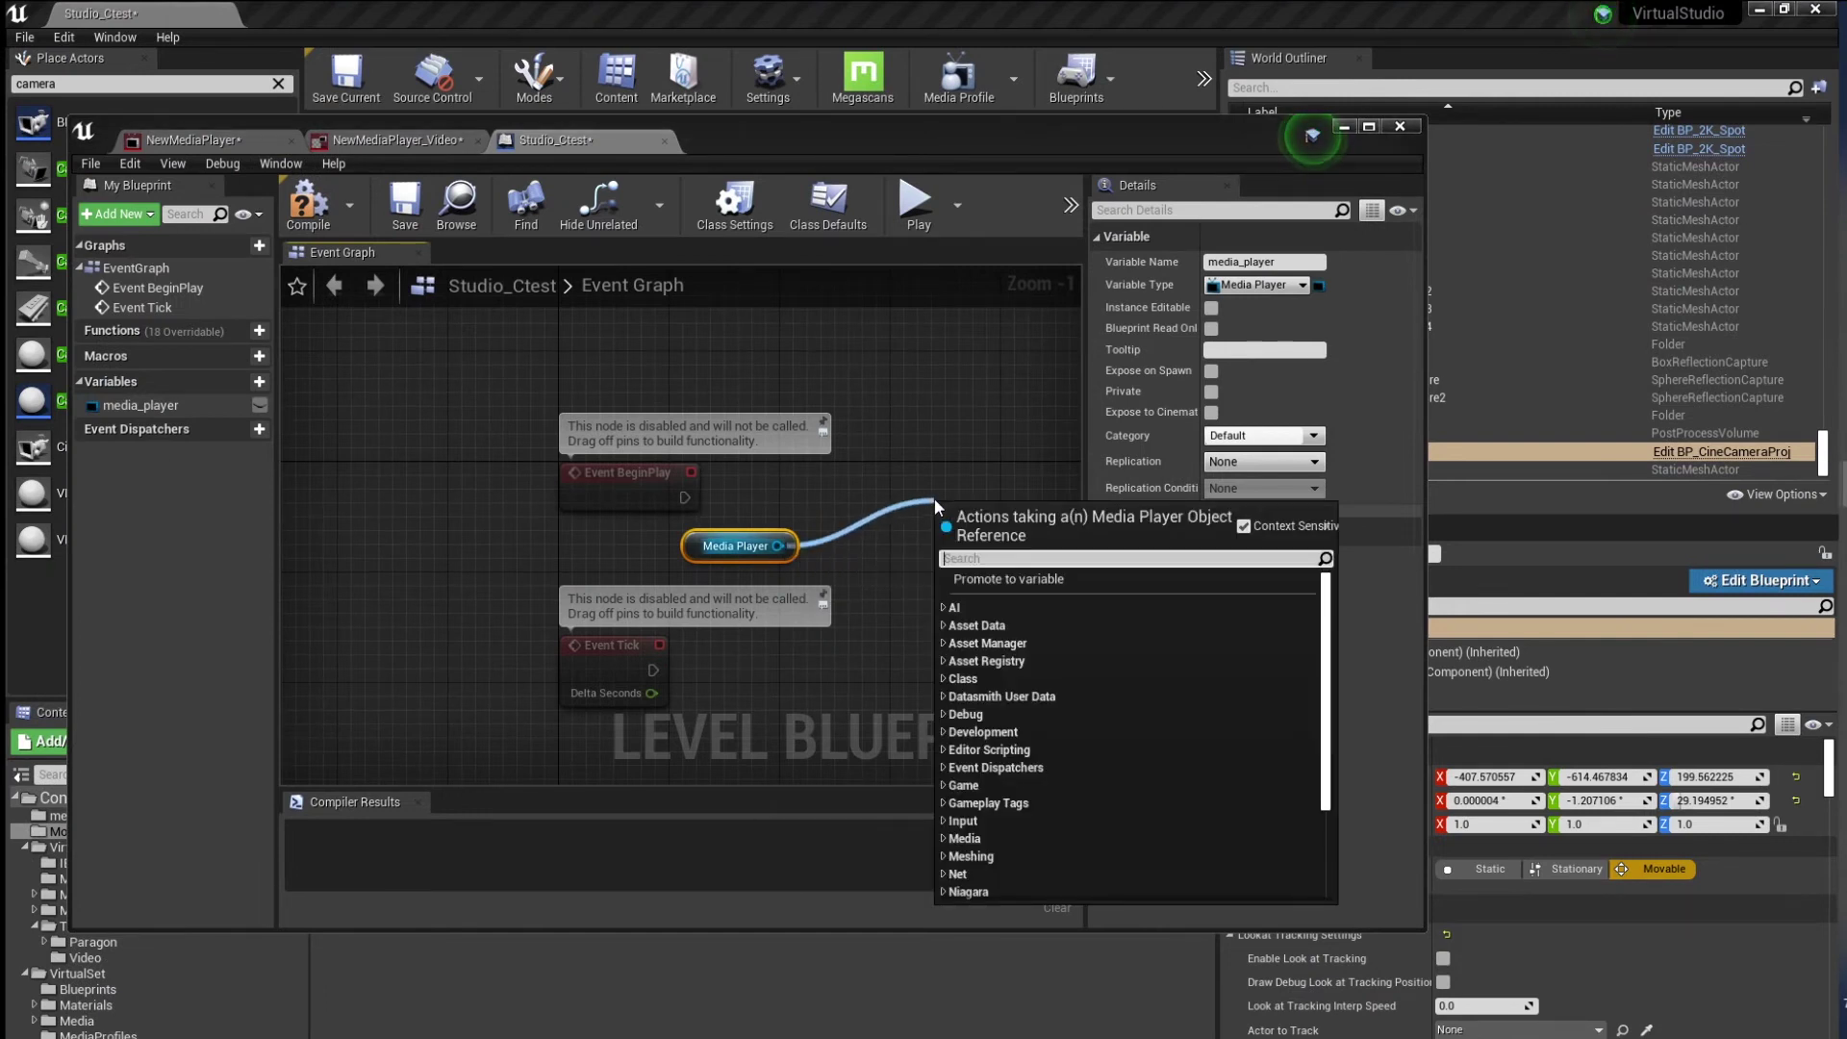
pyautogui.write('open')
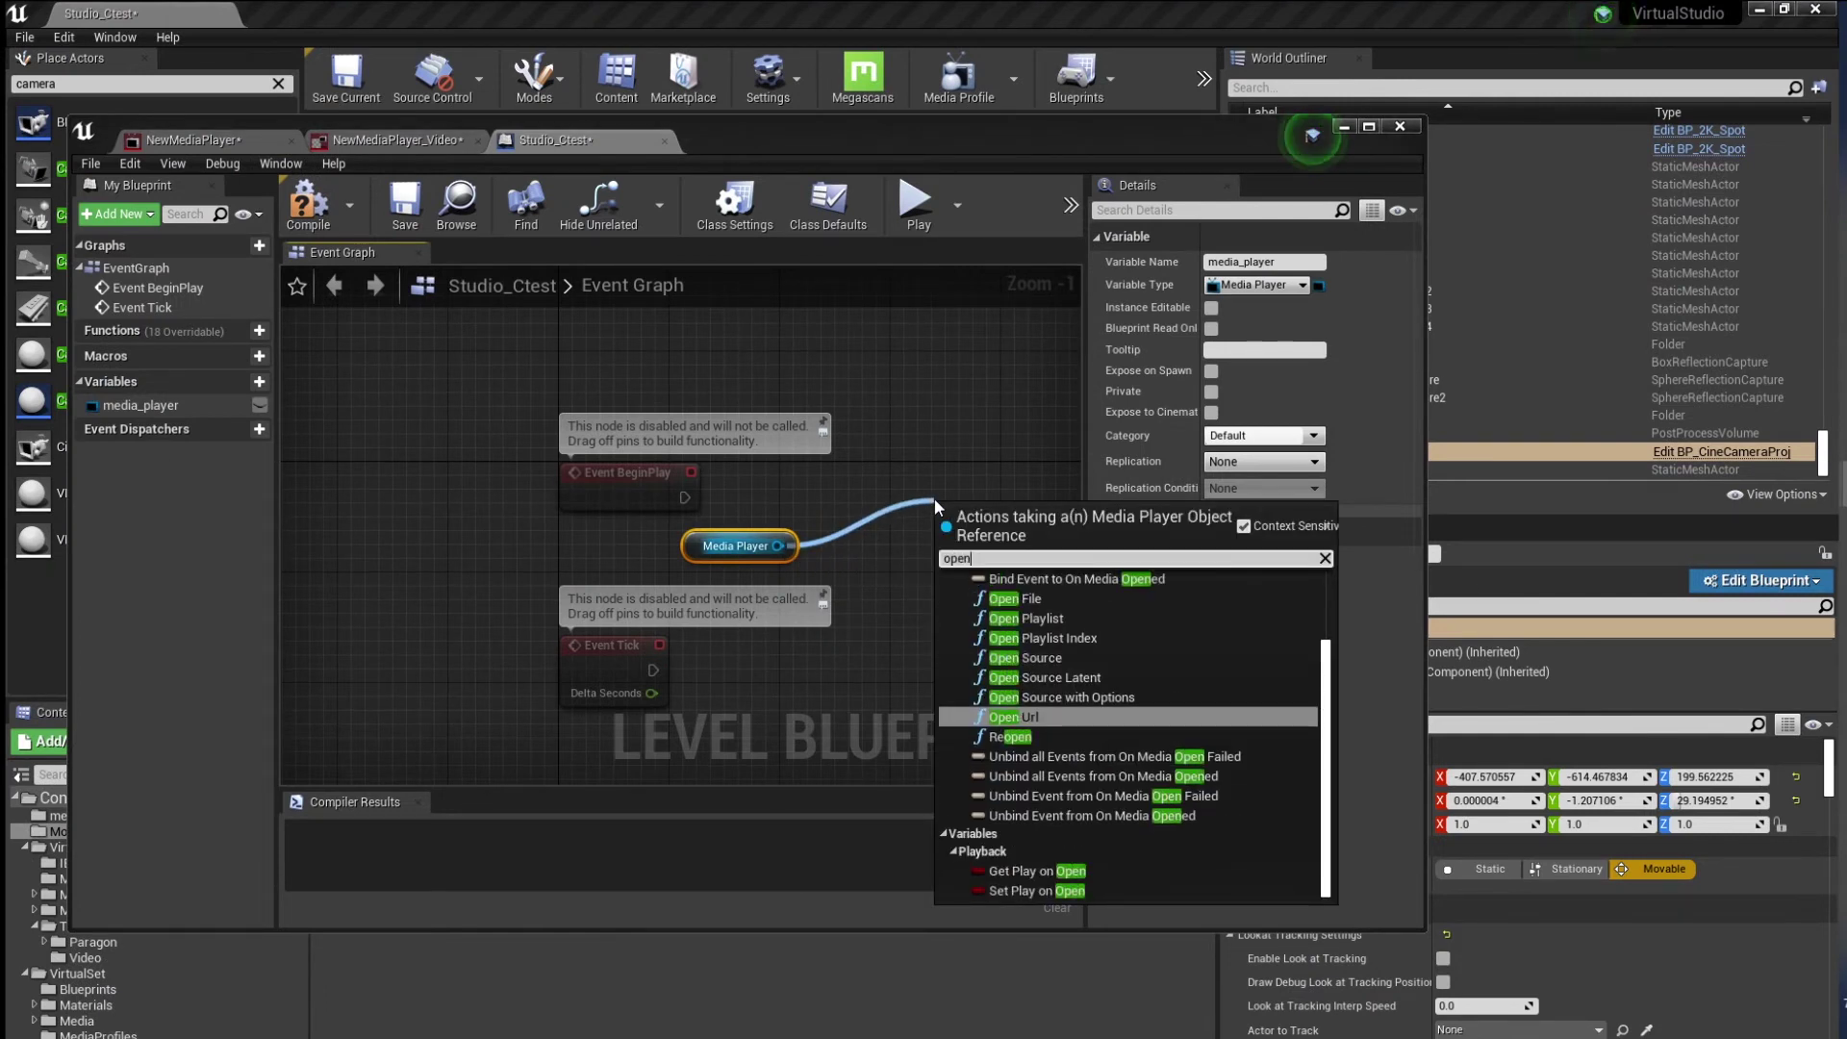
pyautogui.write(' source')
pyautogui.press('Return')
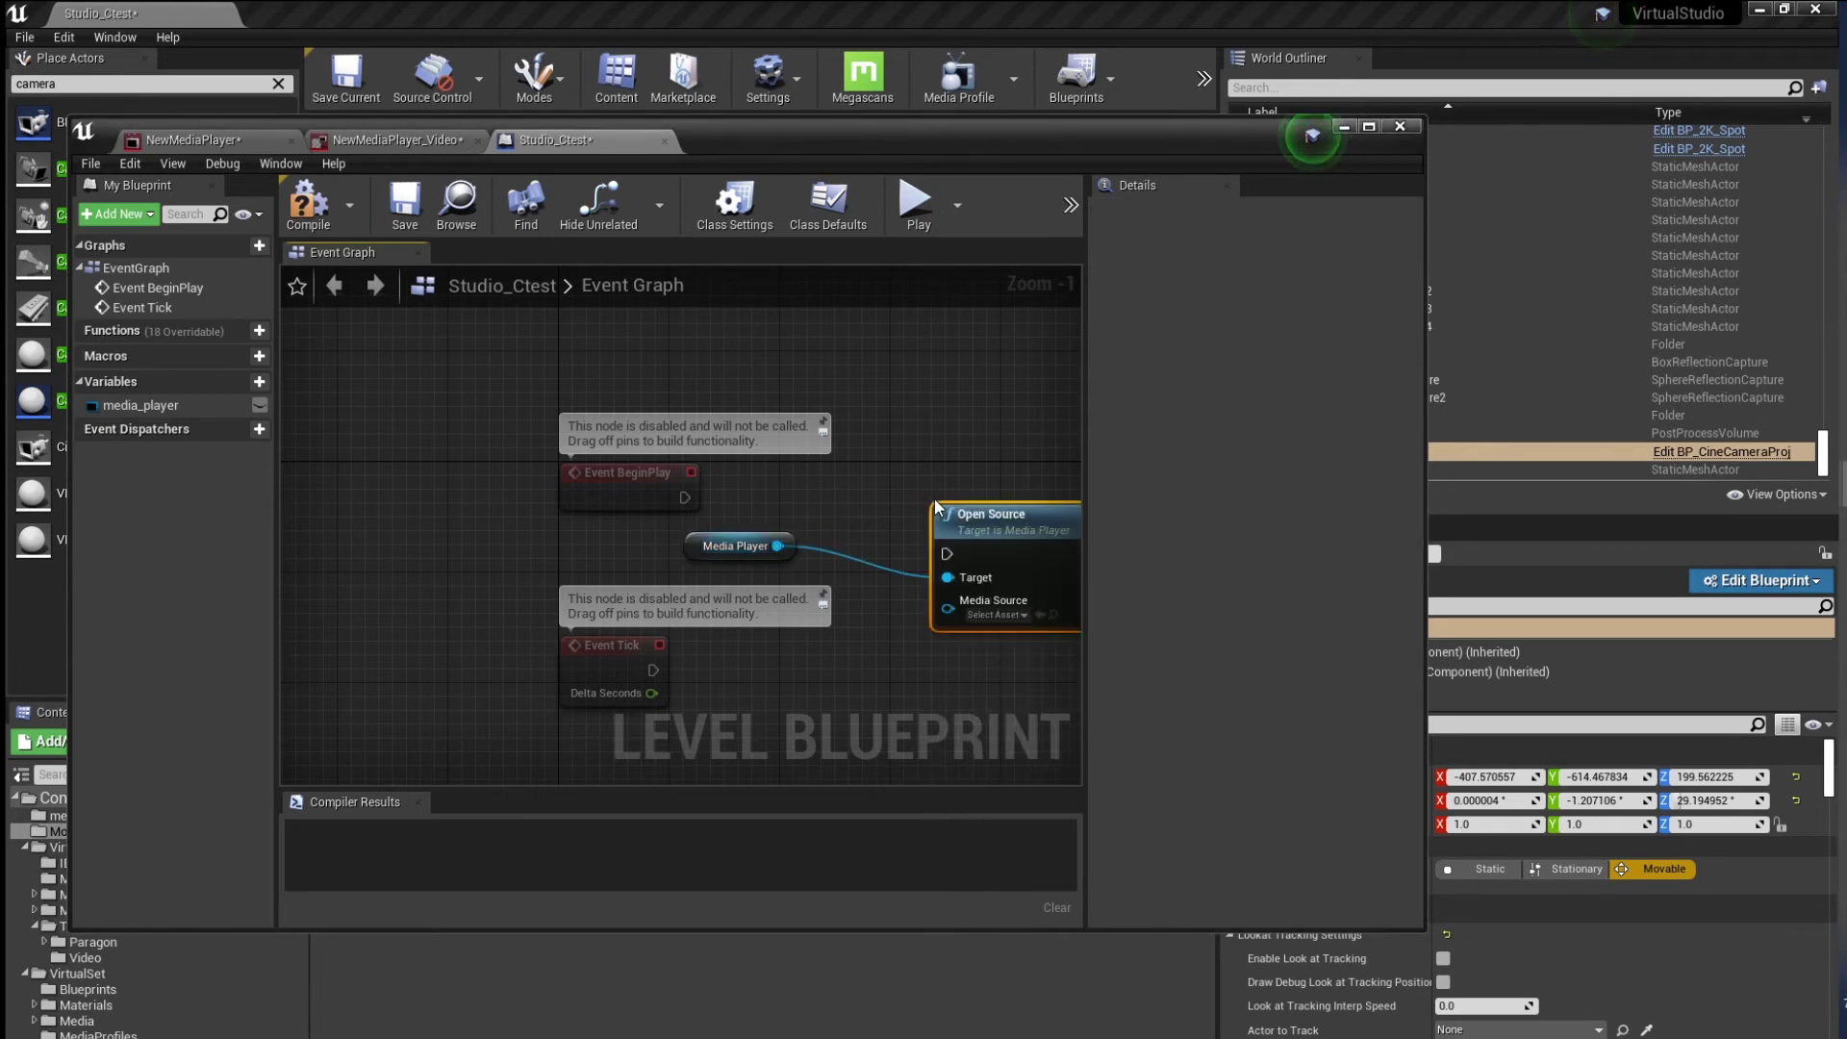
pyautogui.moveTo(683, 498); pyautogui.dragTo(547, 478, button='right')
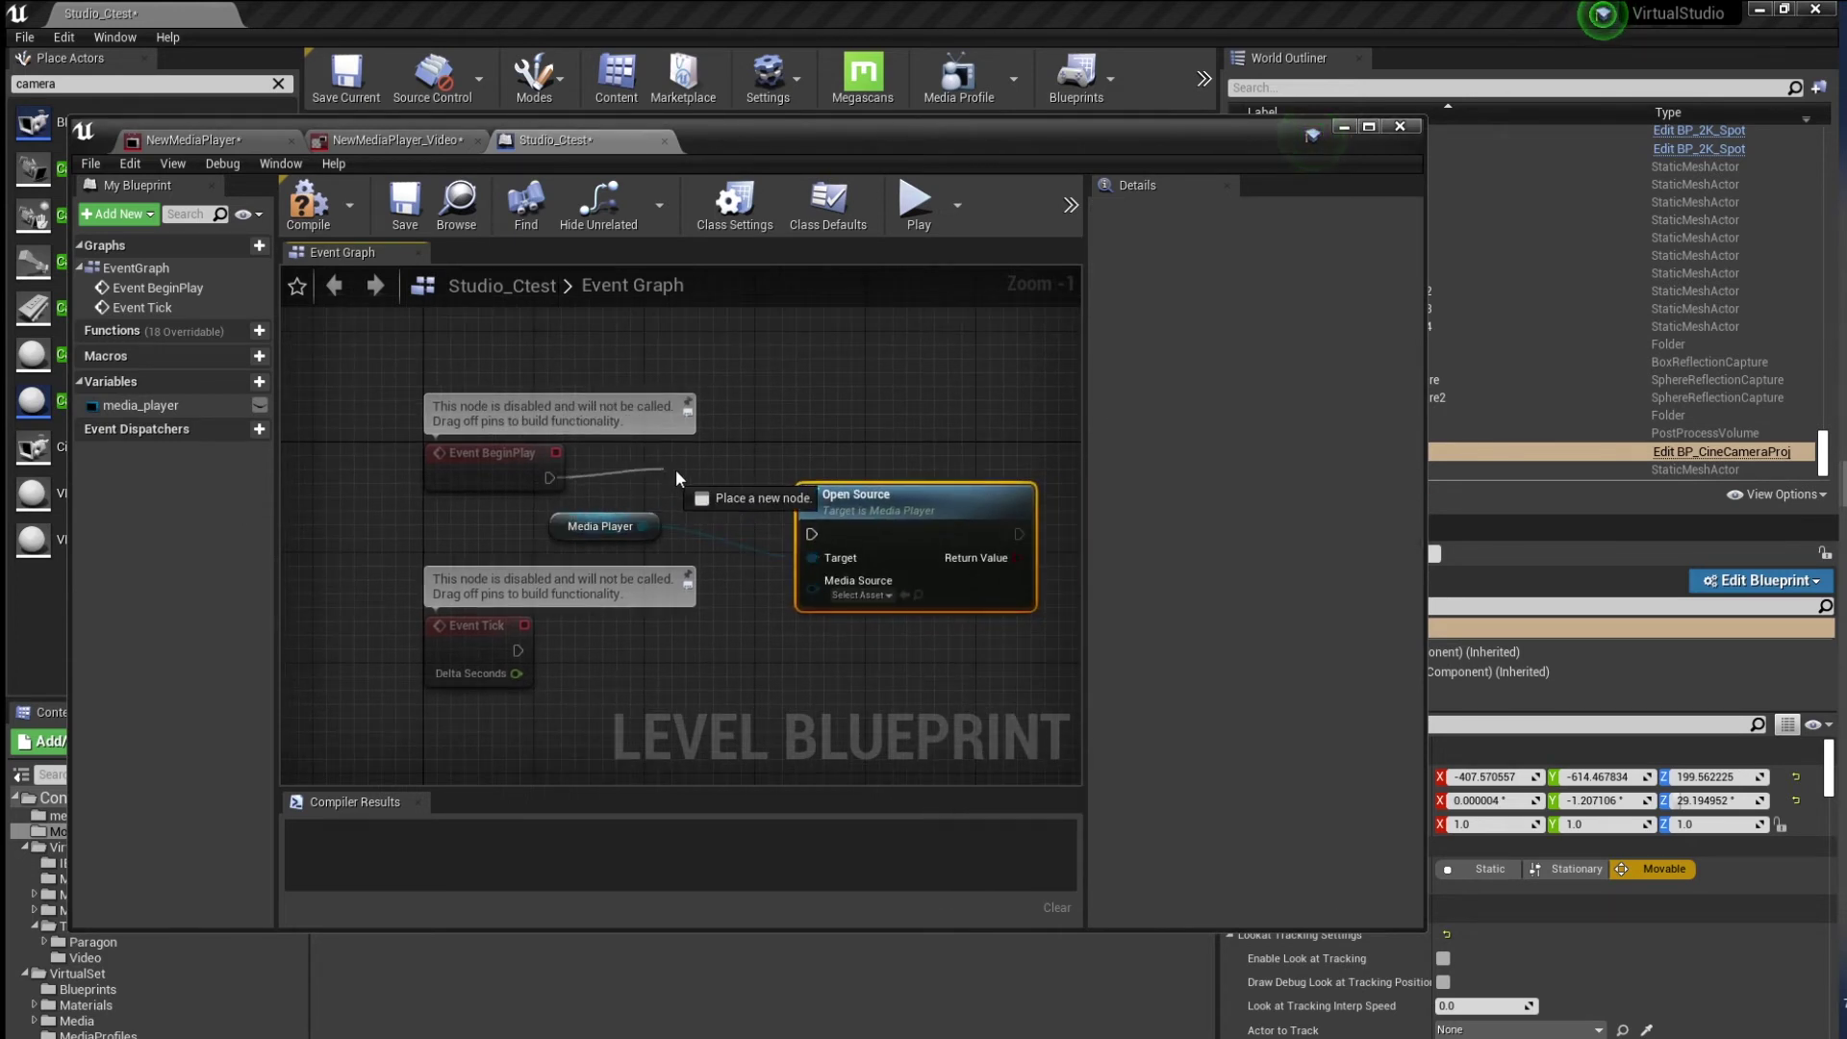
pyautogui.moveTo(818, 533); pyautogui.dragTo(570, 536, button='right')
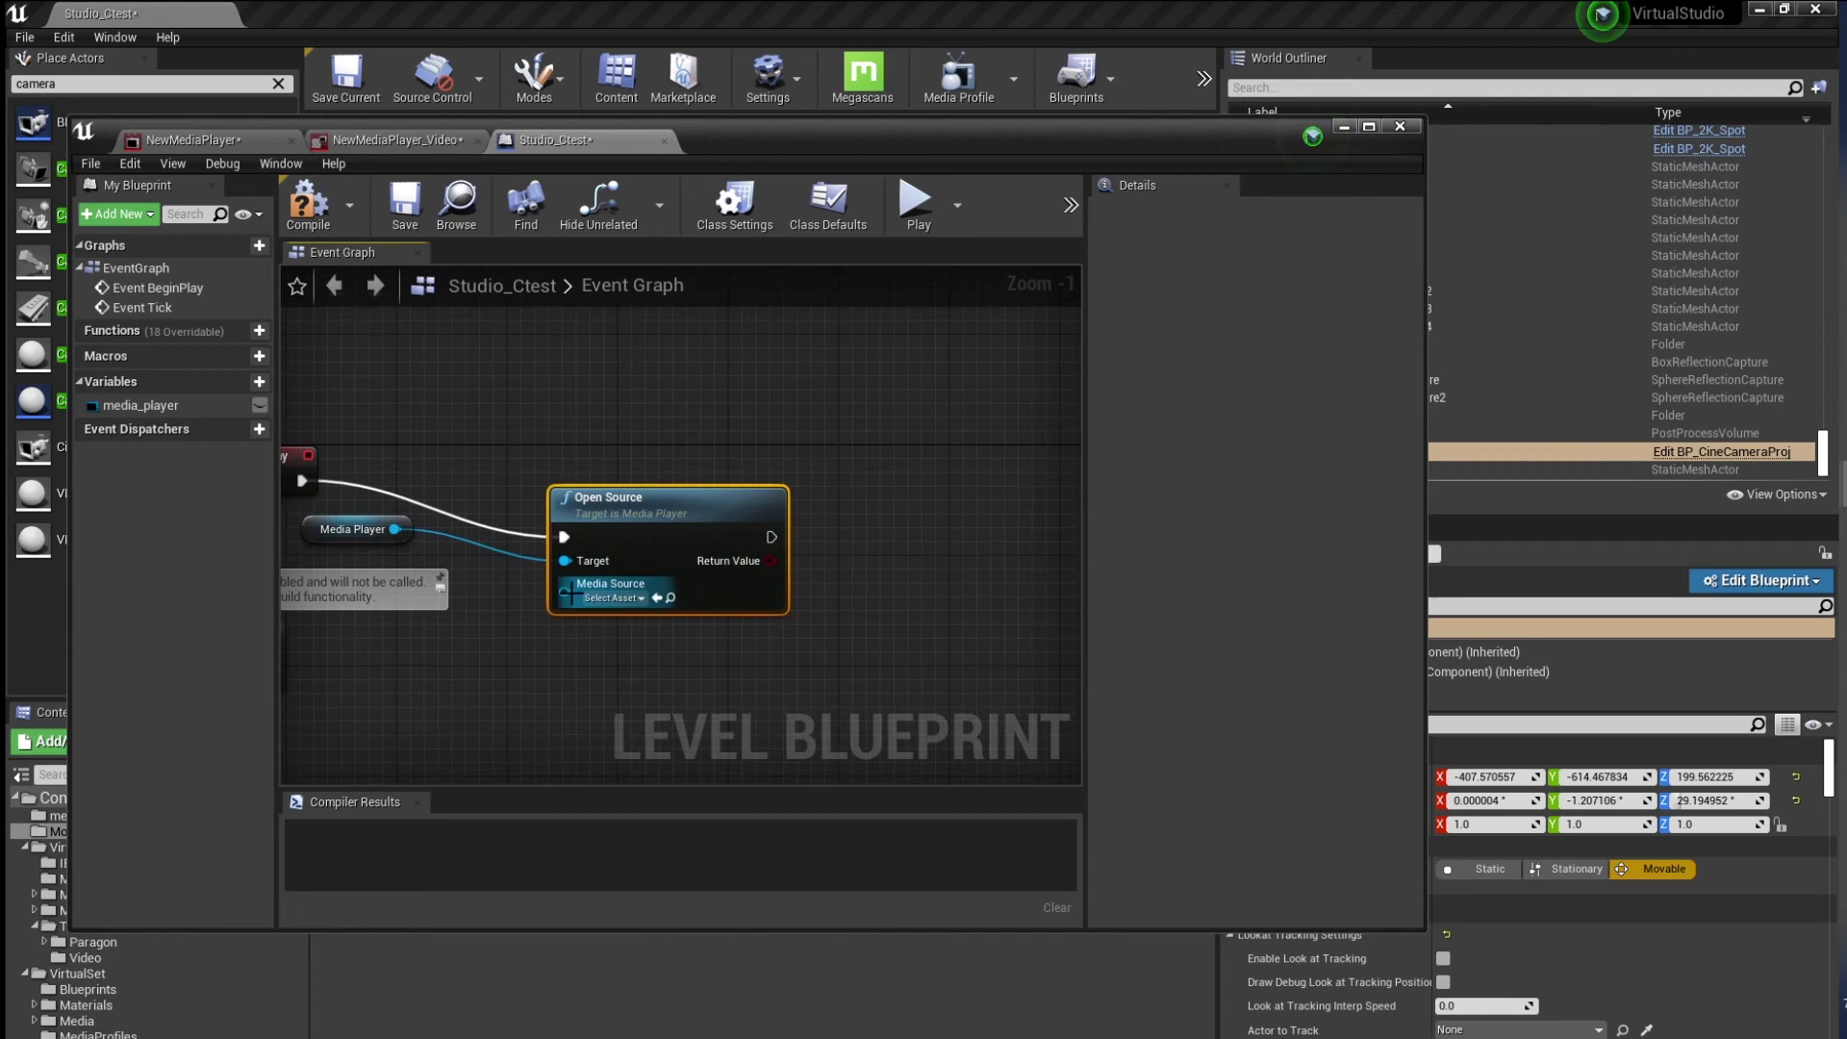
pyautogui.click(628, 596)
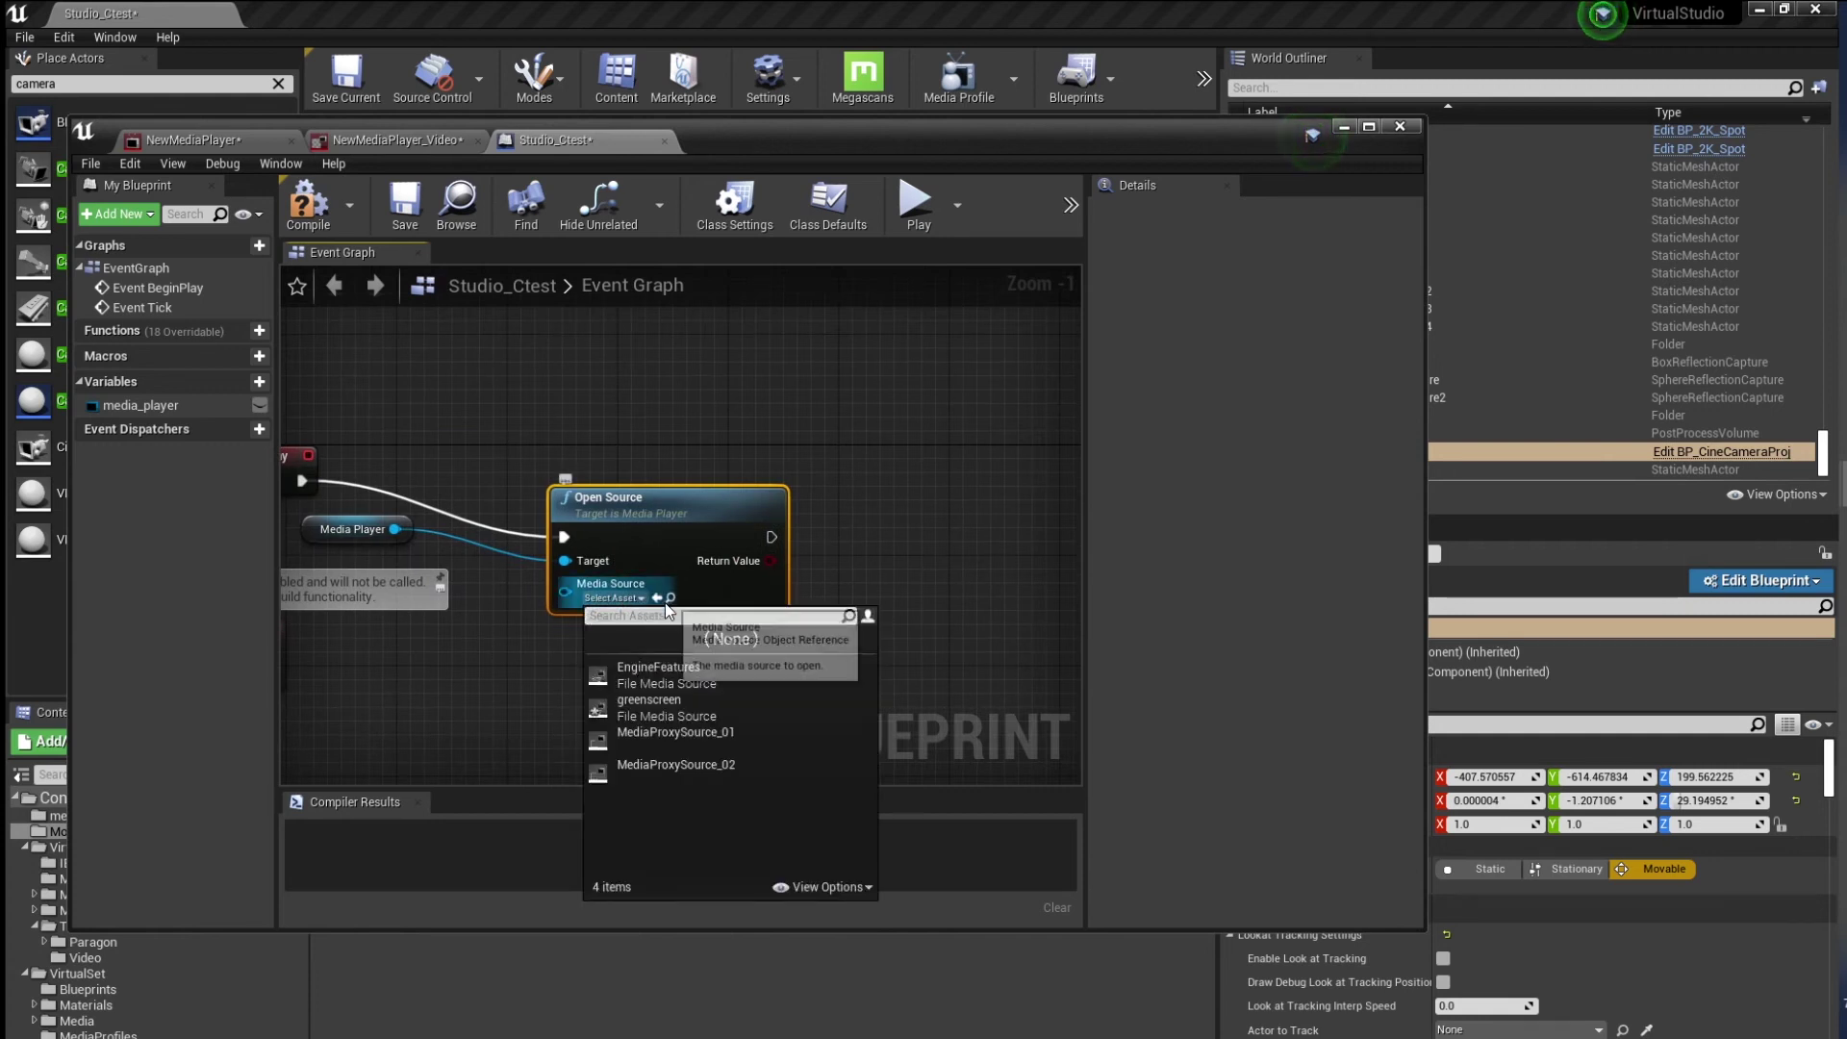
pyautogui.click(692, 702)
# Set media_player's default value to NewMediaPlayer and compile the level blueprint
pyautogui.click(494, 577)
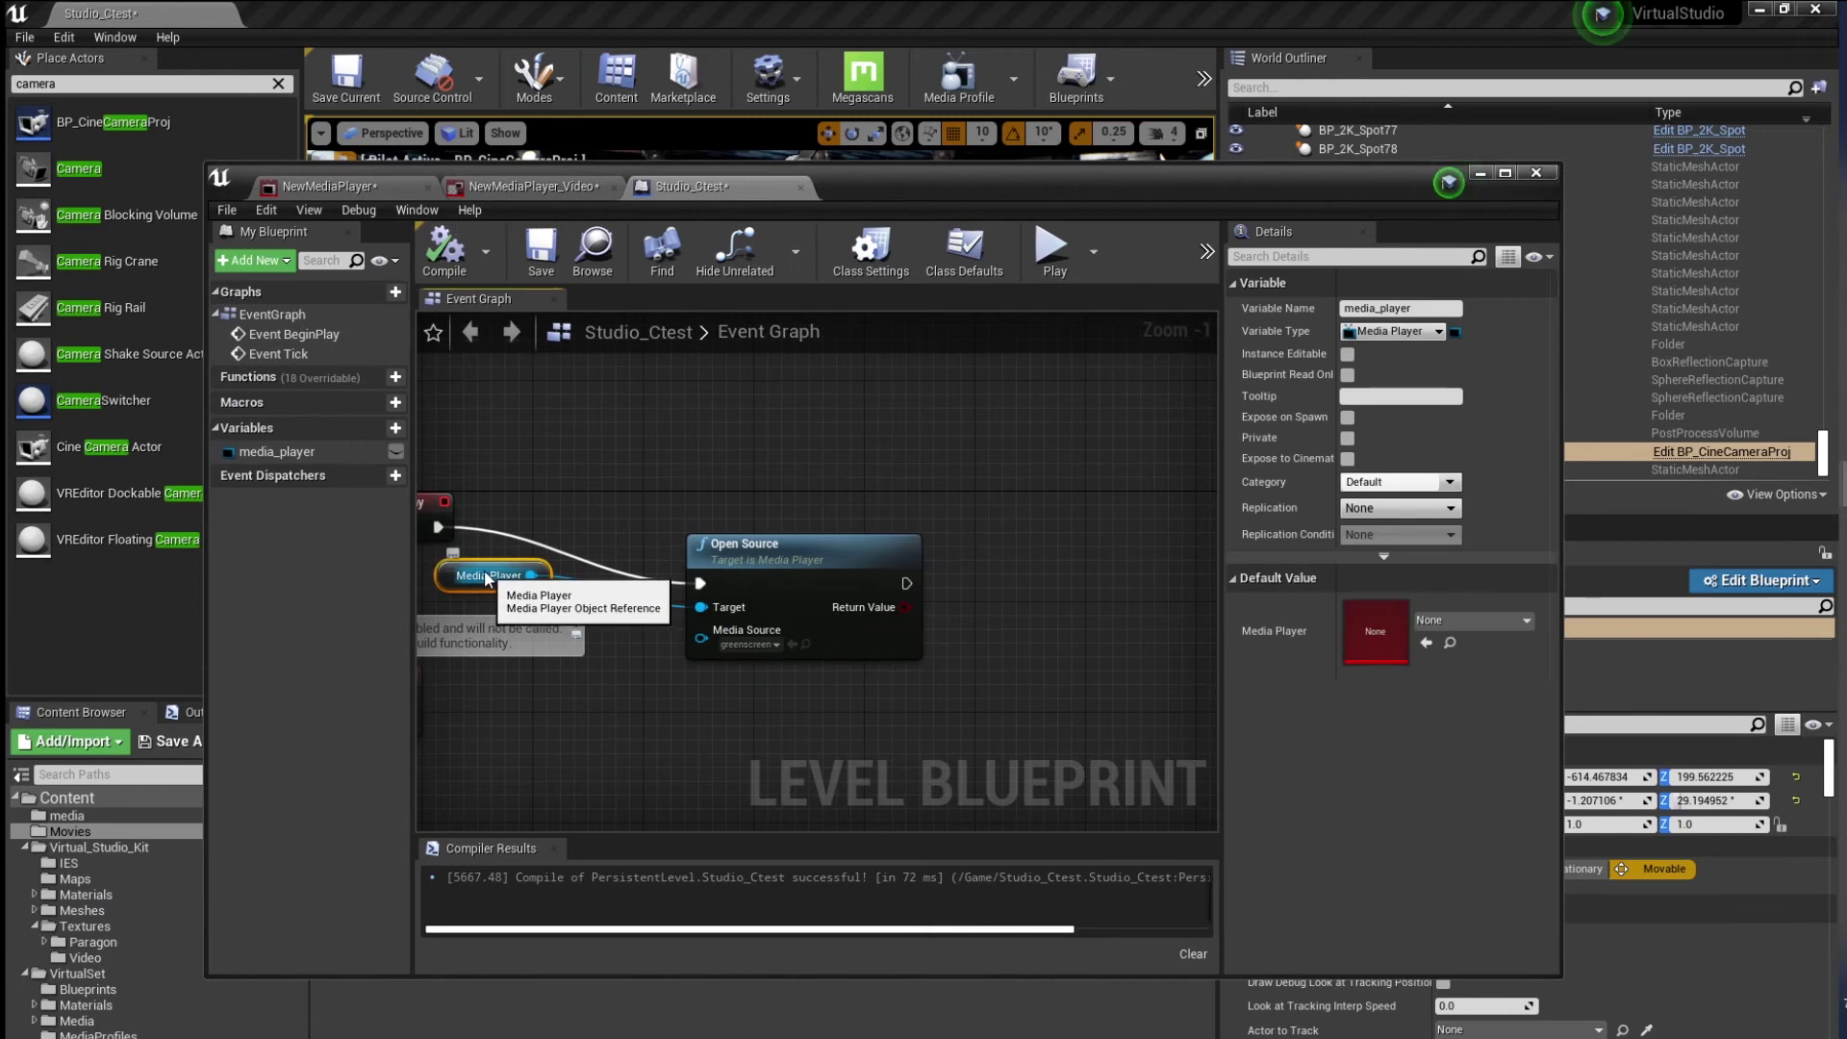
pyautogui.moveTo(1074, 182); pyautogui.dragTo(862, 95)
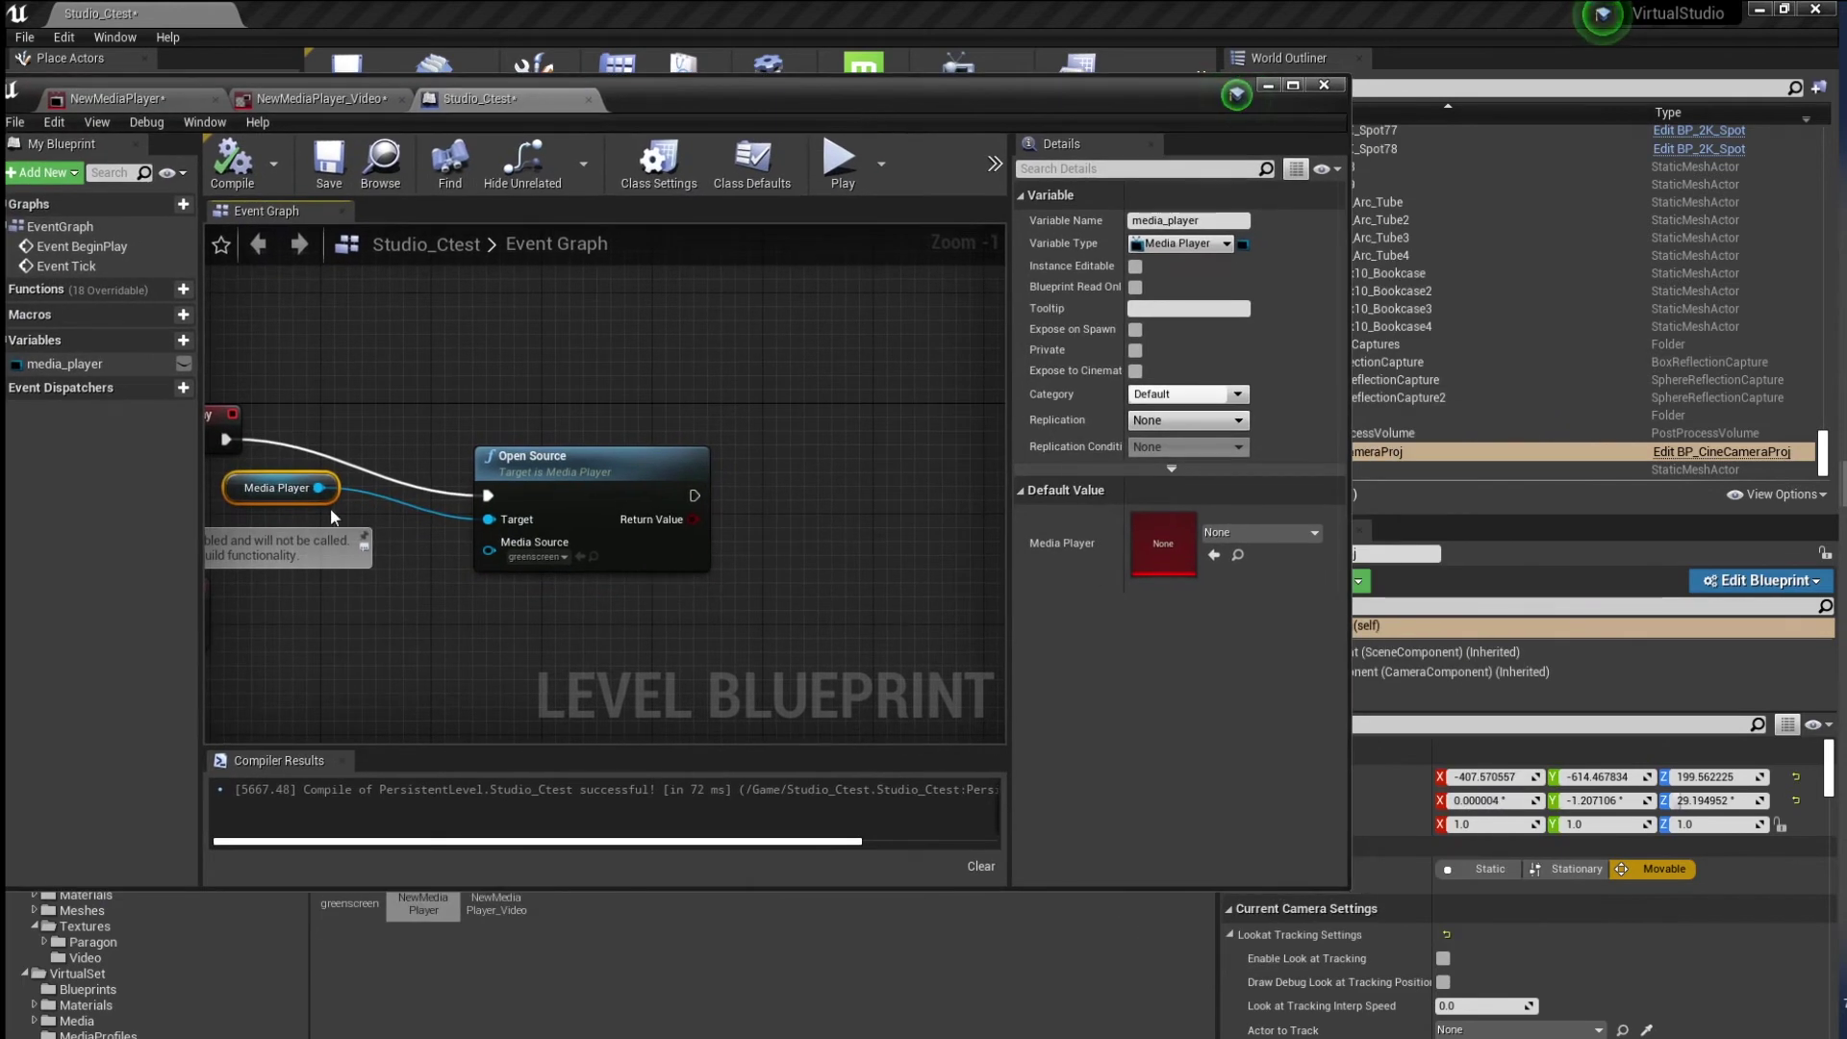
pyautogui.click(1280, 531)
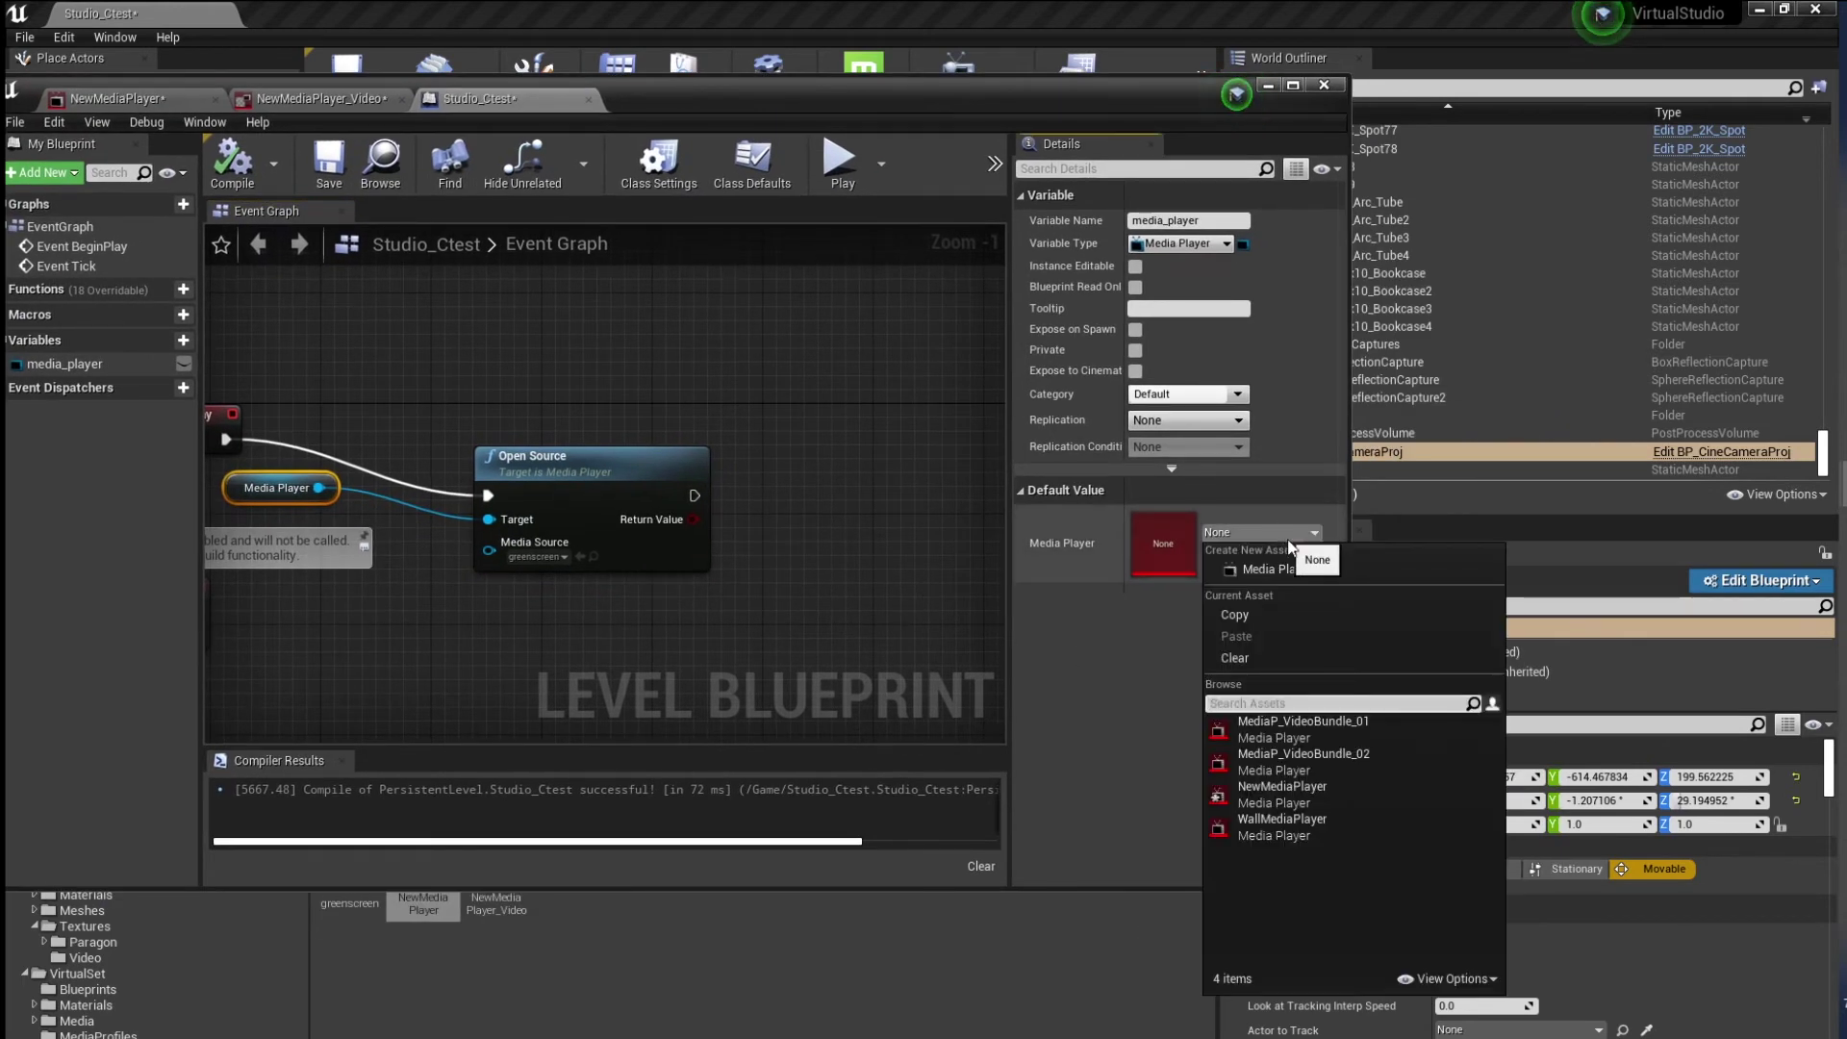
pyautogui.click(1322, 787)
pyautogui.click(1322, 787)
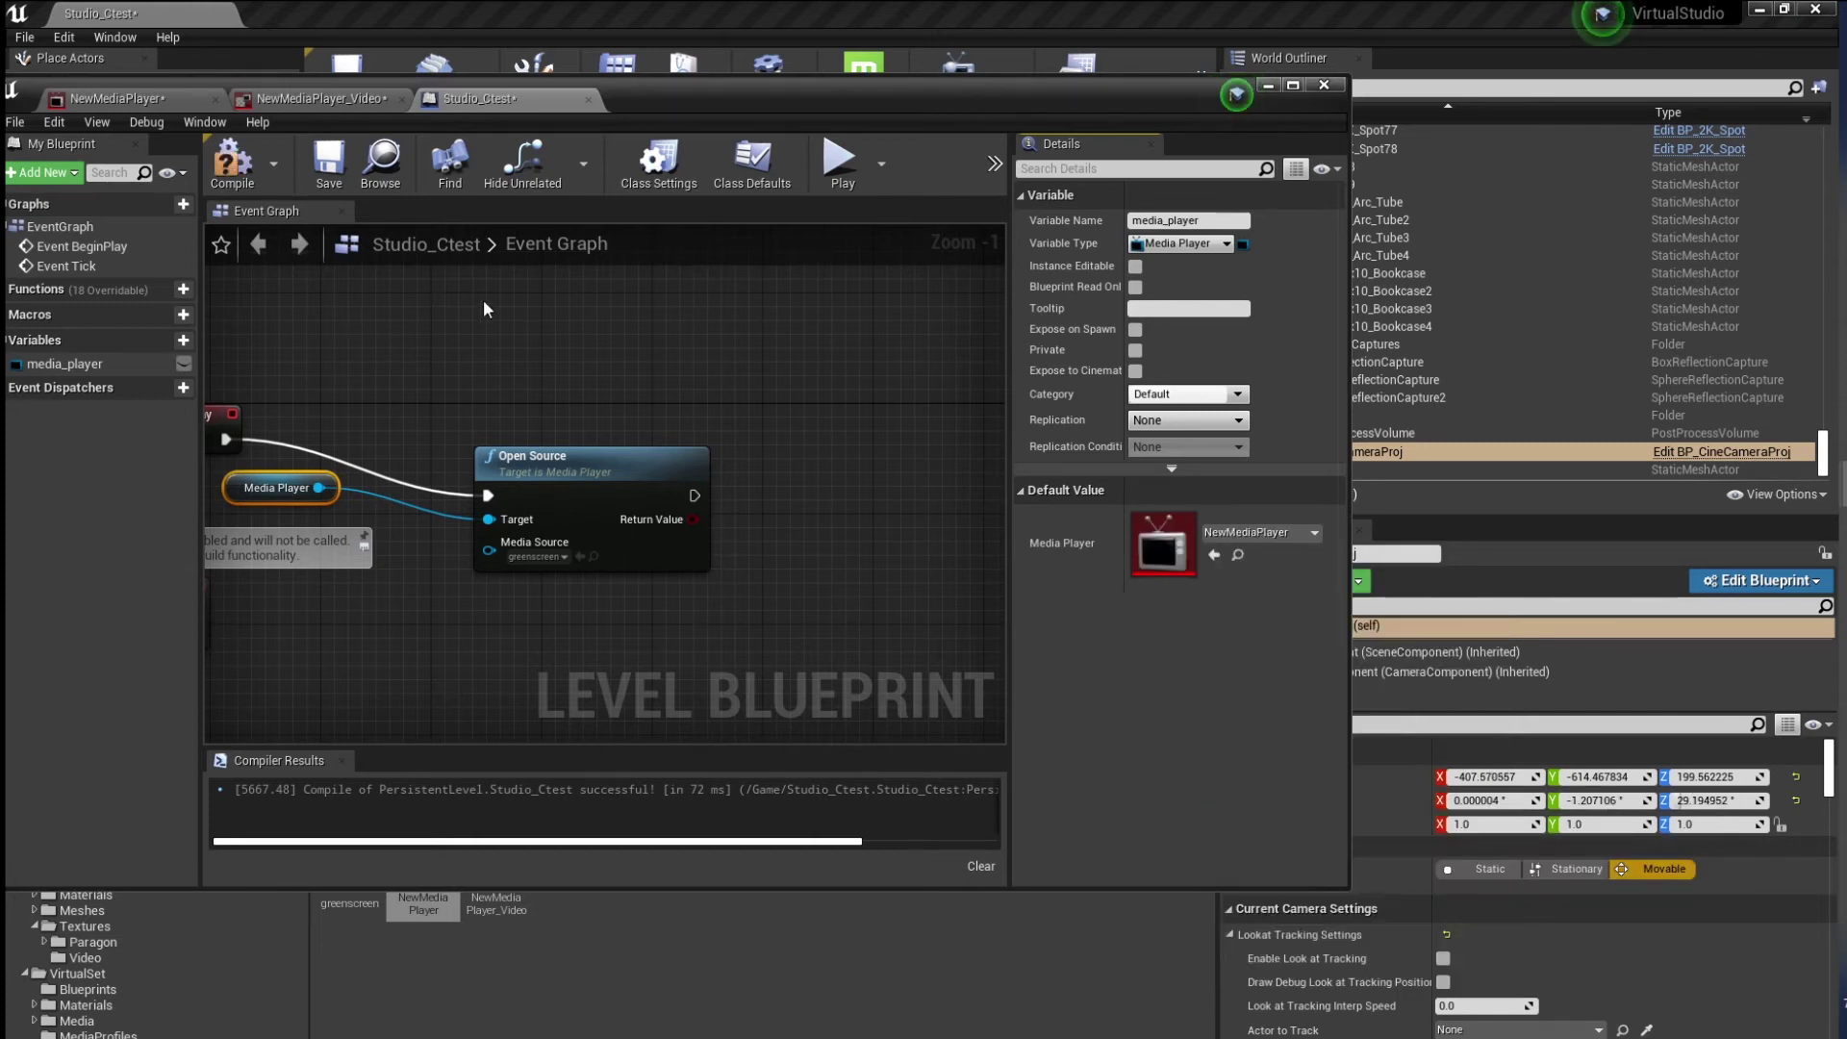
pyautogui.click(229, 173)
# Simulate the level to confirm the keyed presenter now plays on Plane5 instead of black
pyautogui.moveTo(884, 95); pyautogui.dragTo(919, 803)
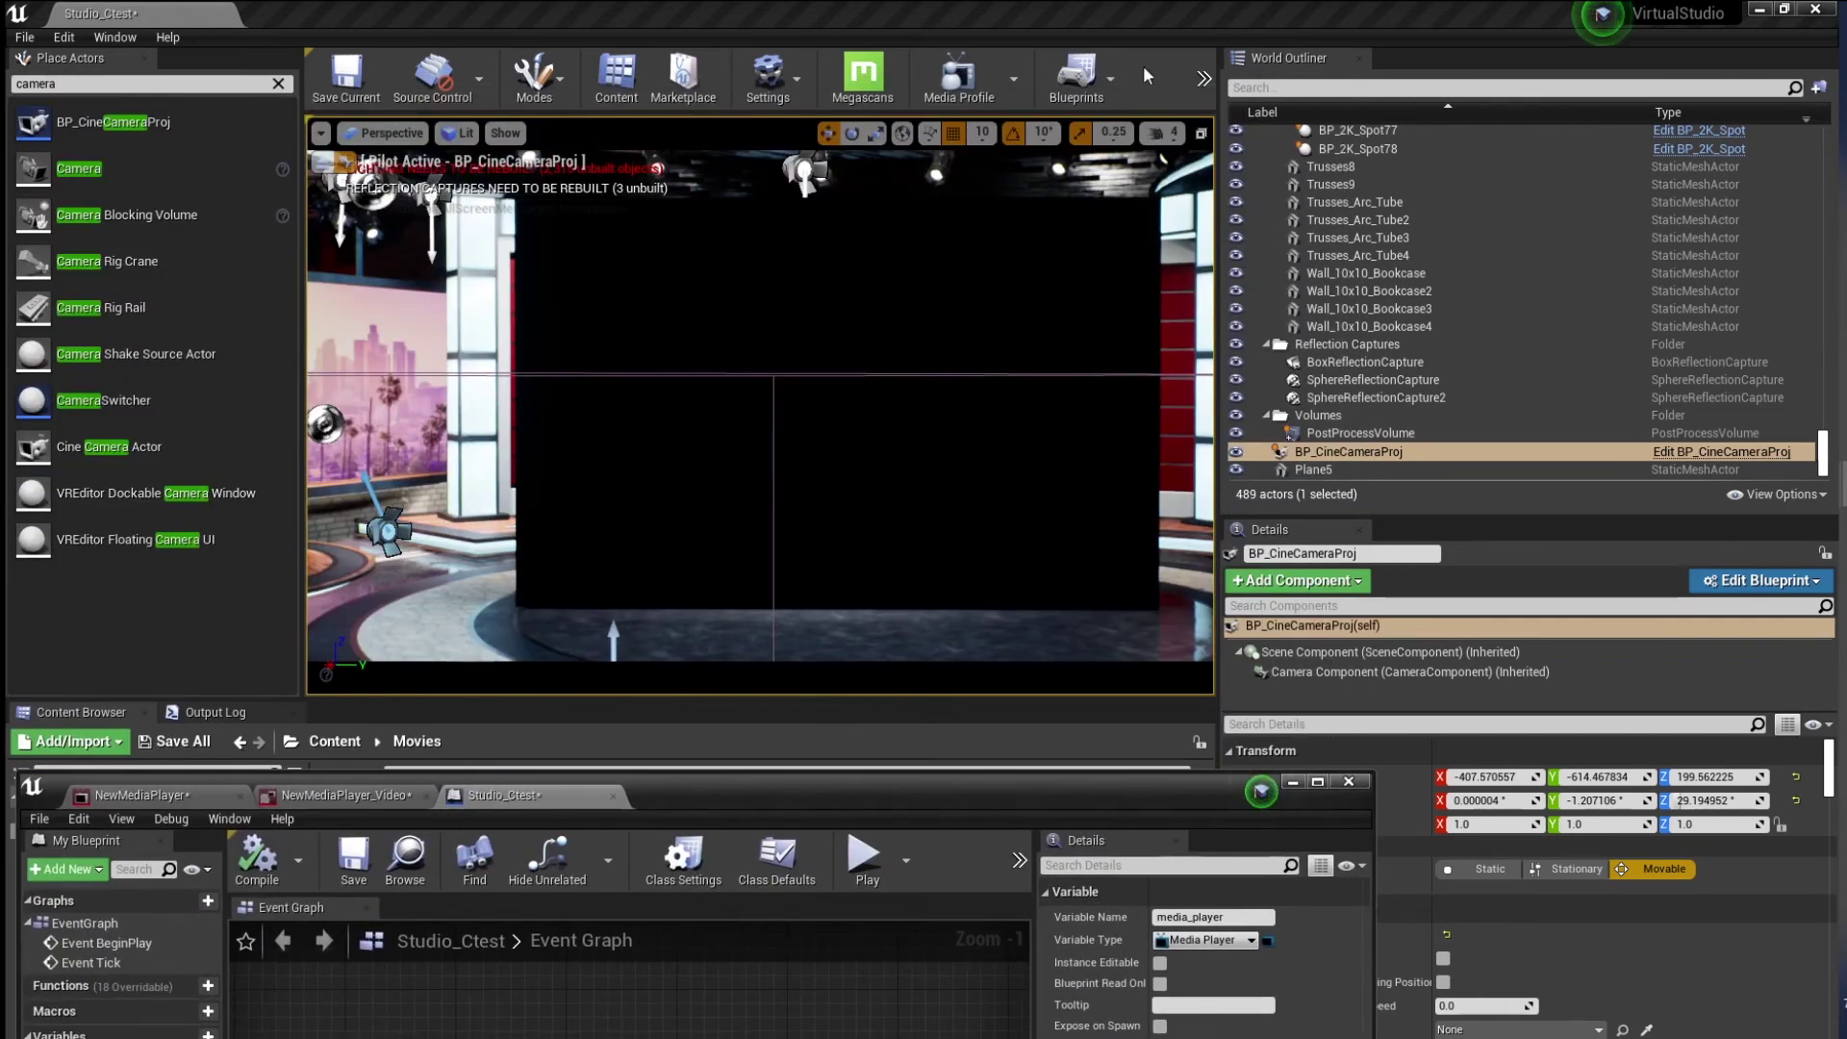
pyautogui.click(1203, 90)
pyautogui.click(1261, 216)
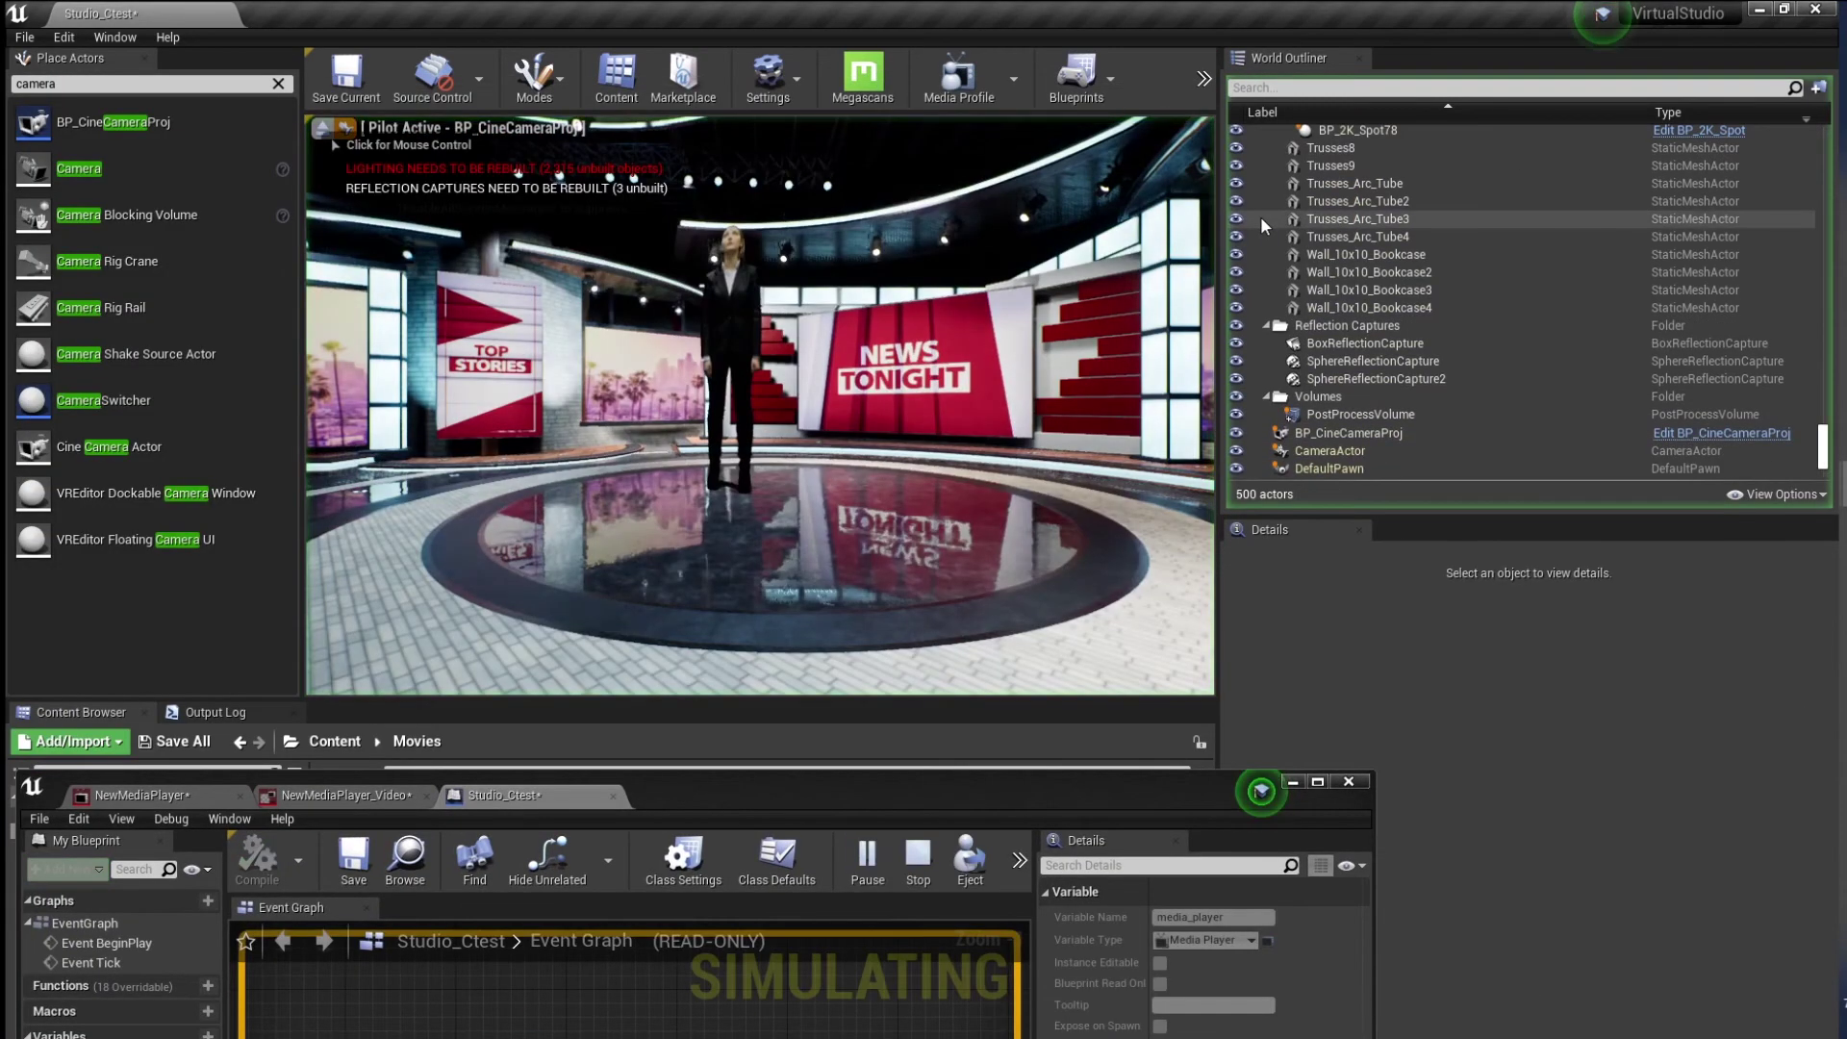
pyautogui.click(885, 315)
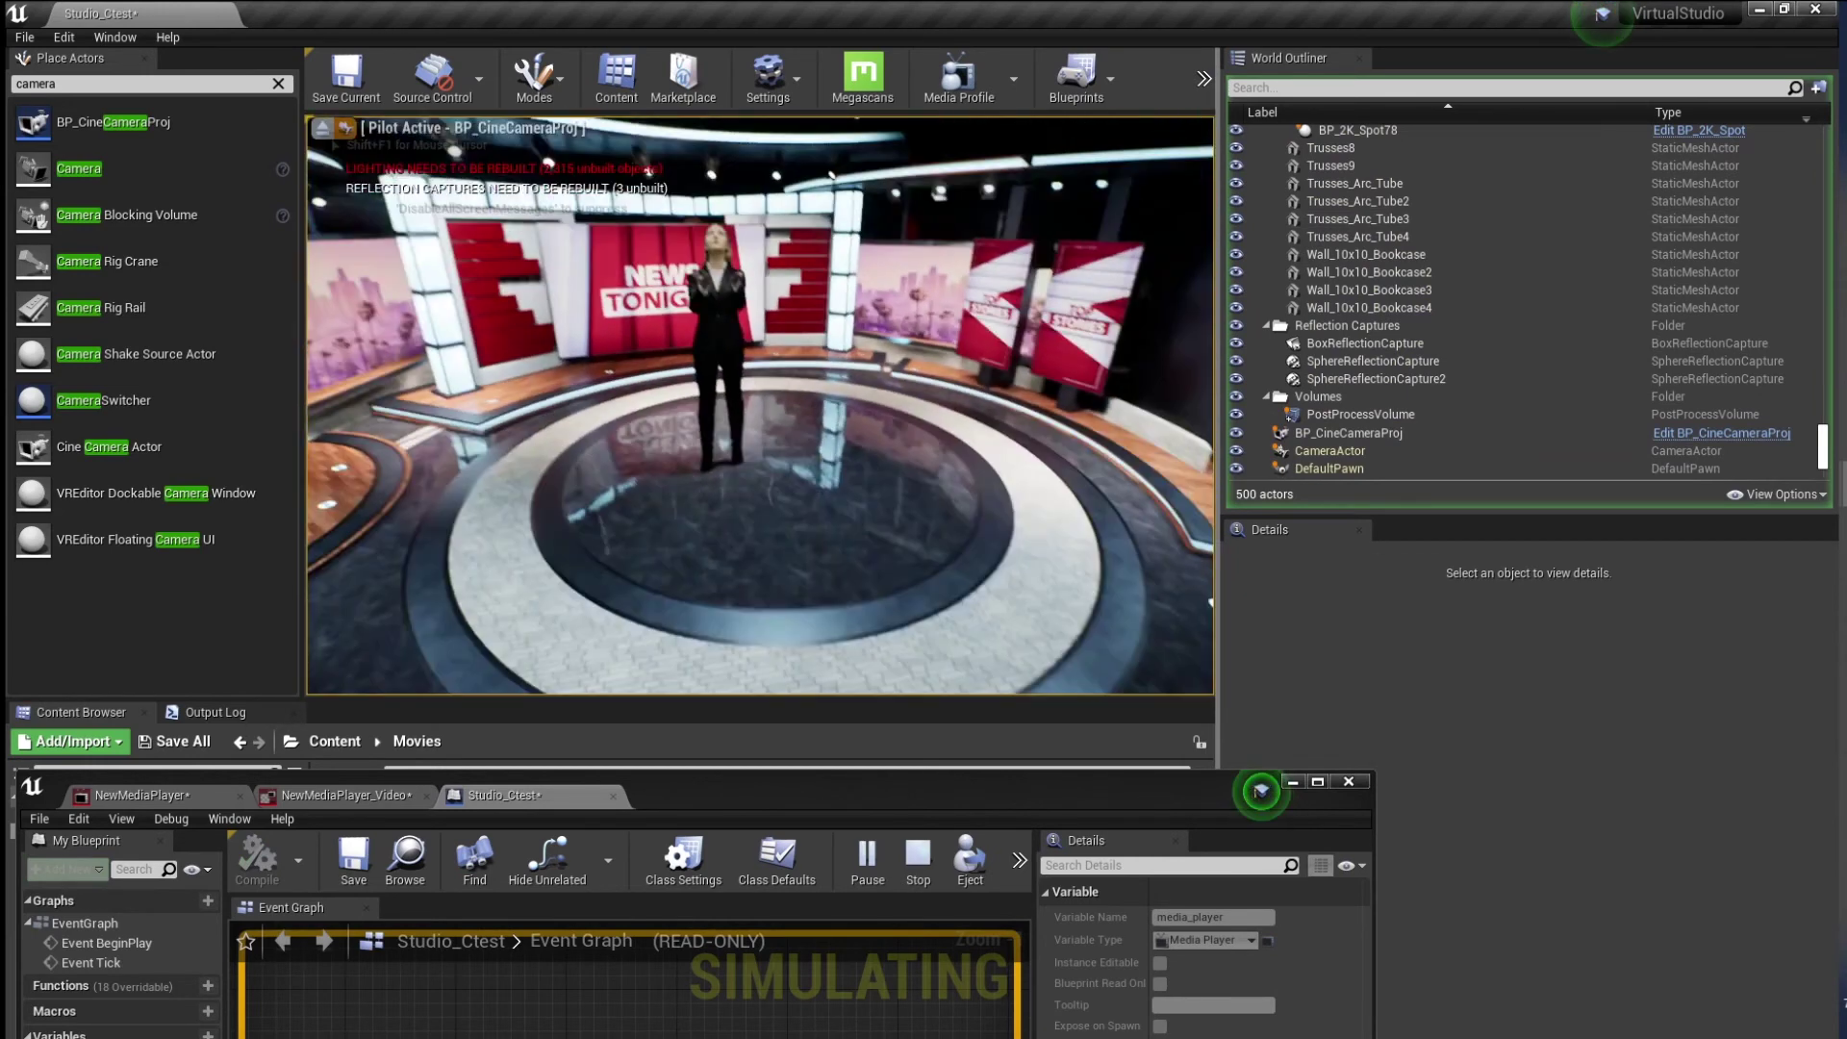
pyautogui.press('Escape')
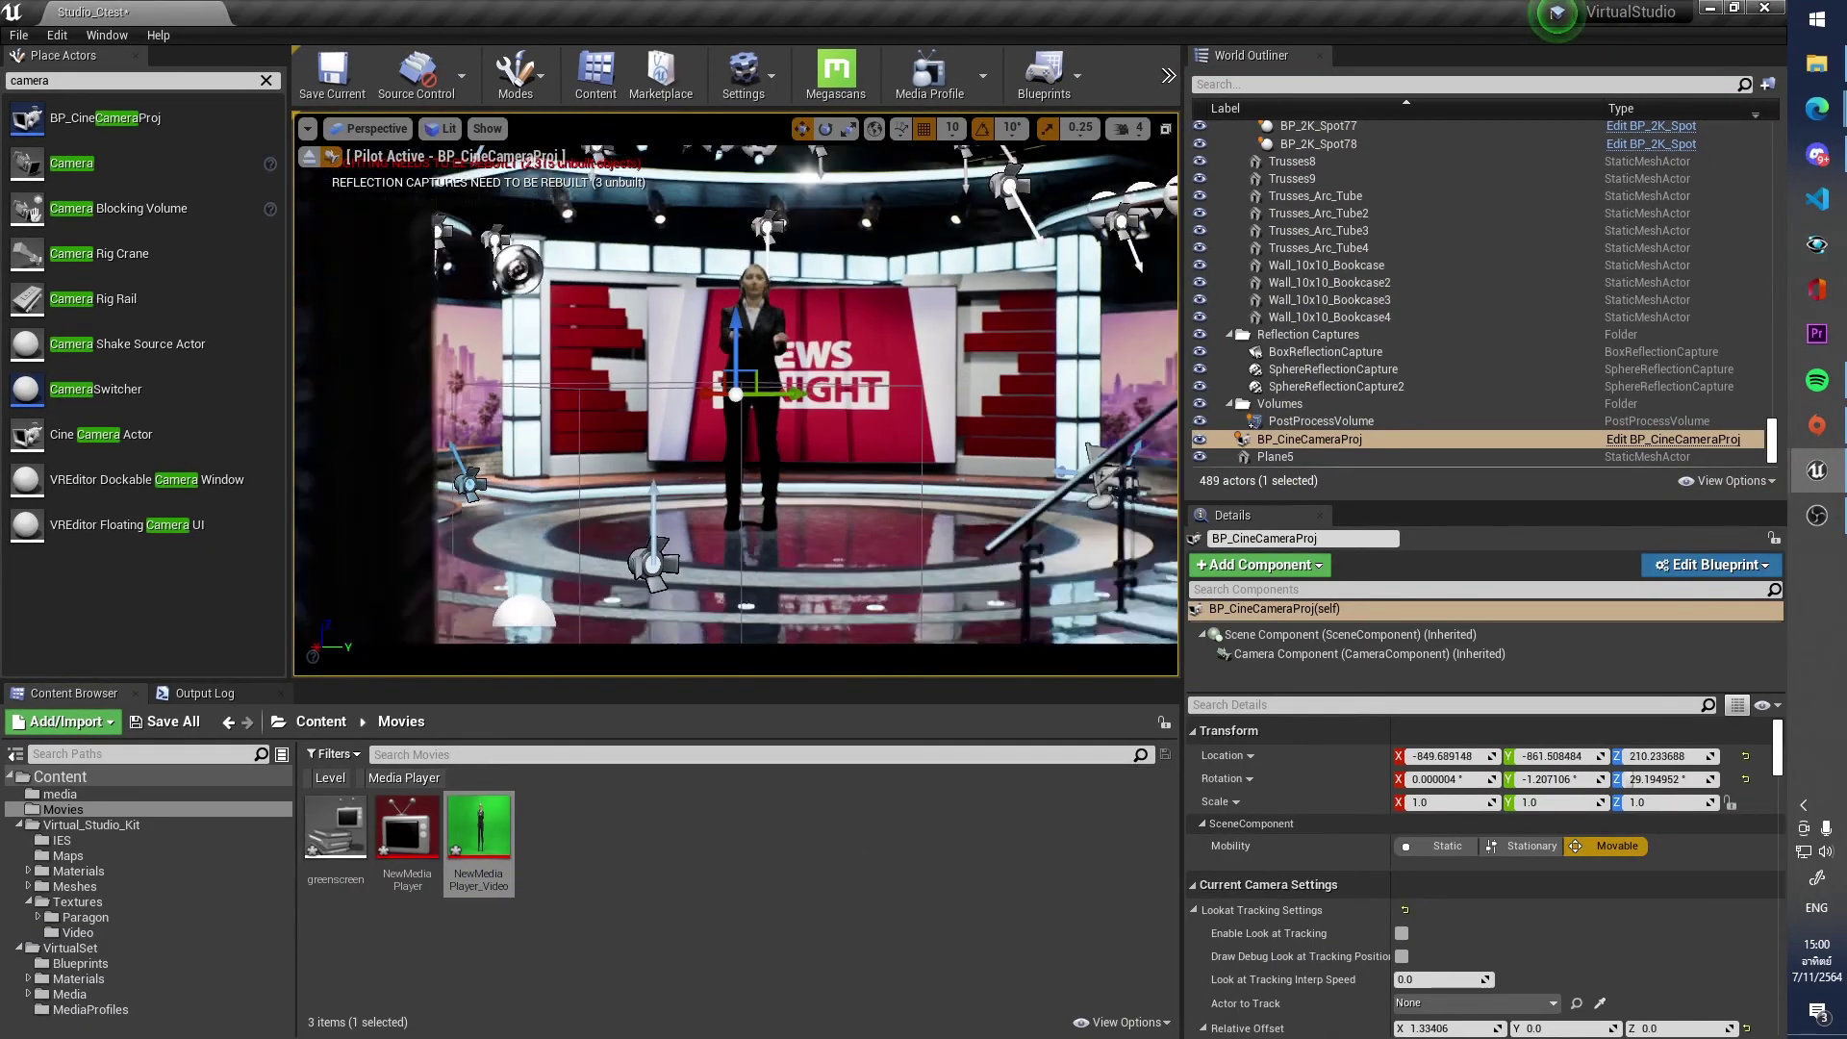
pyautogui.click(760, 414)
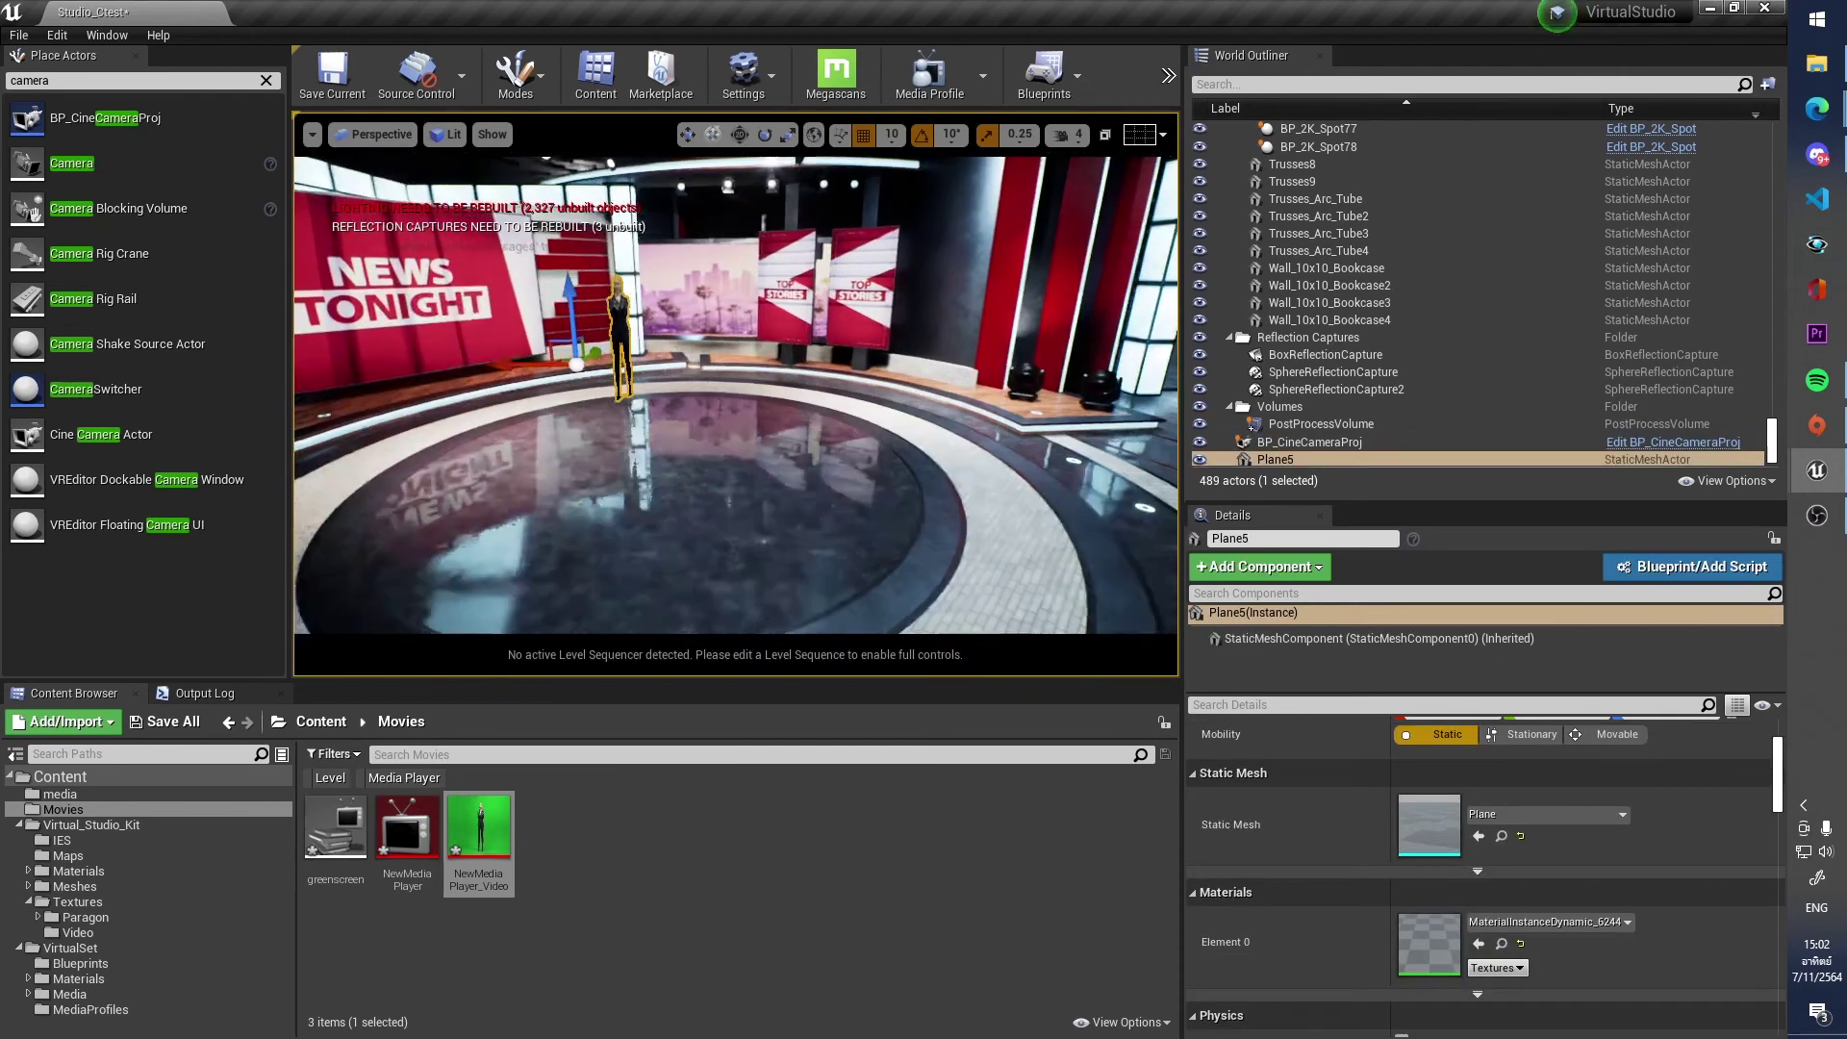
# Reselect BP_CineCameraProj and pilot it again to look through its shot
pyautogui.click(512, 354)
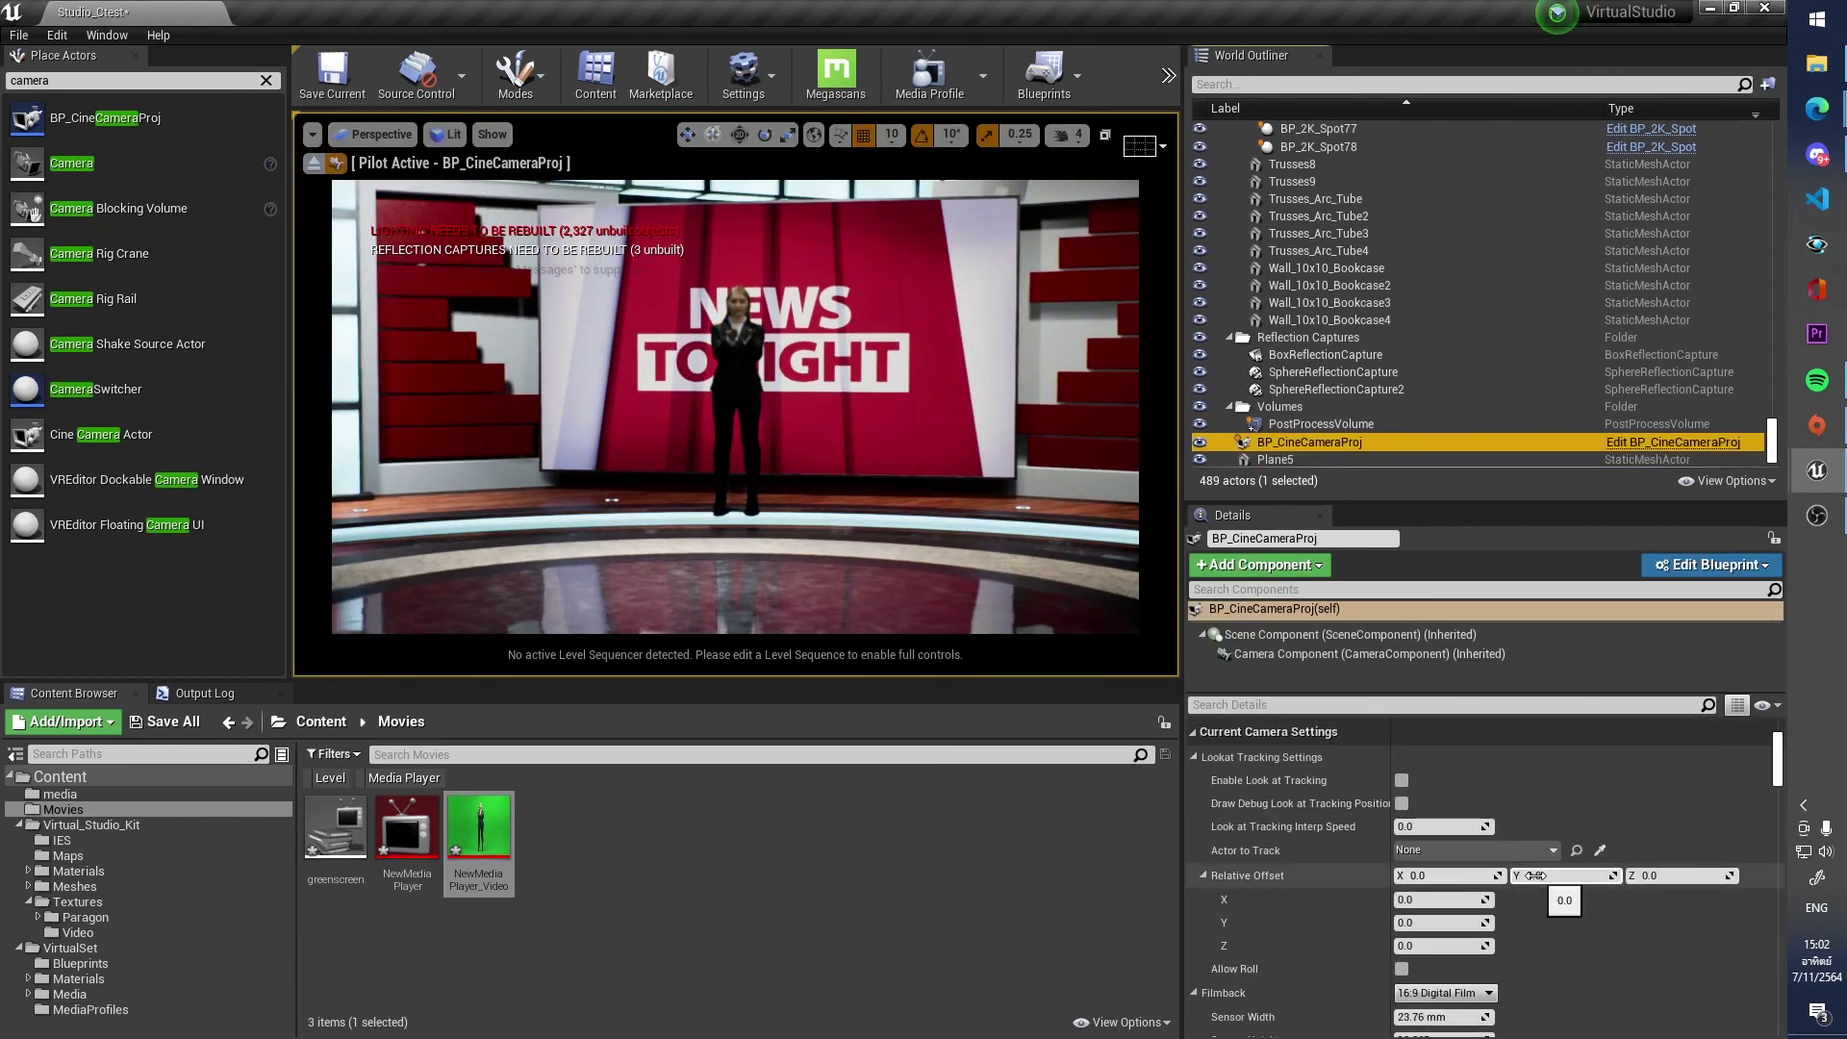
pyautogui.click(313, 162)
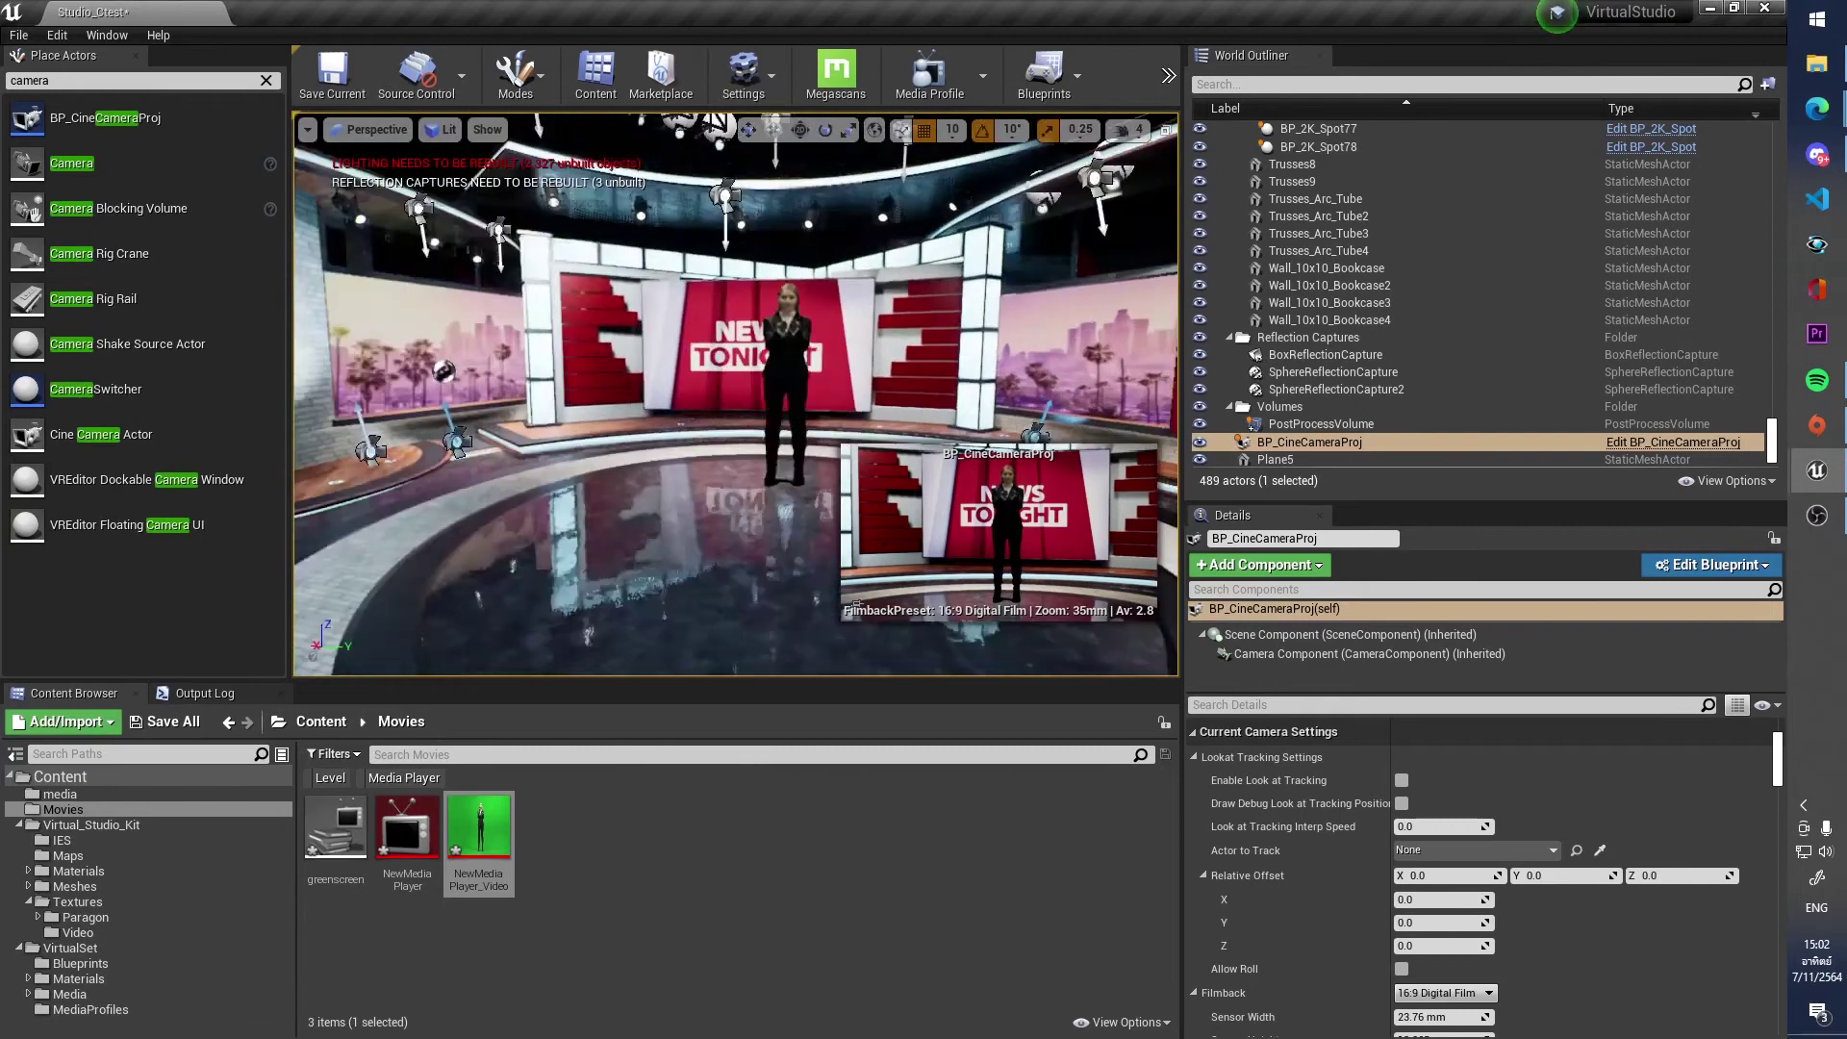
pyautogui.hotkey('ctrl', 'shift', 'p')
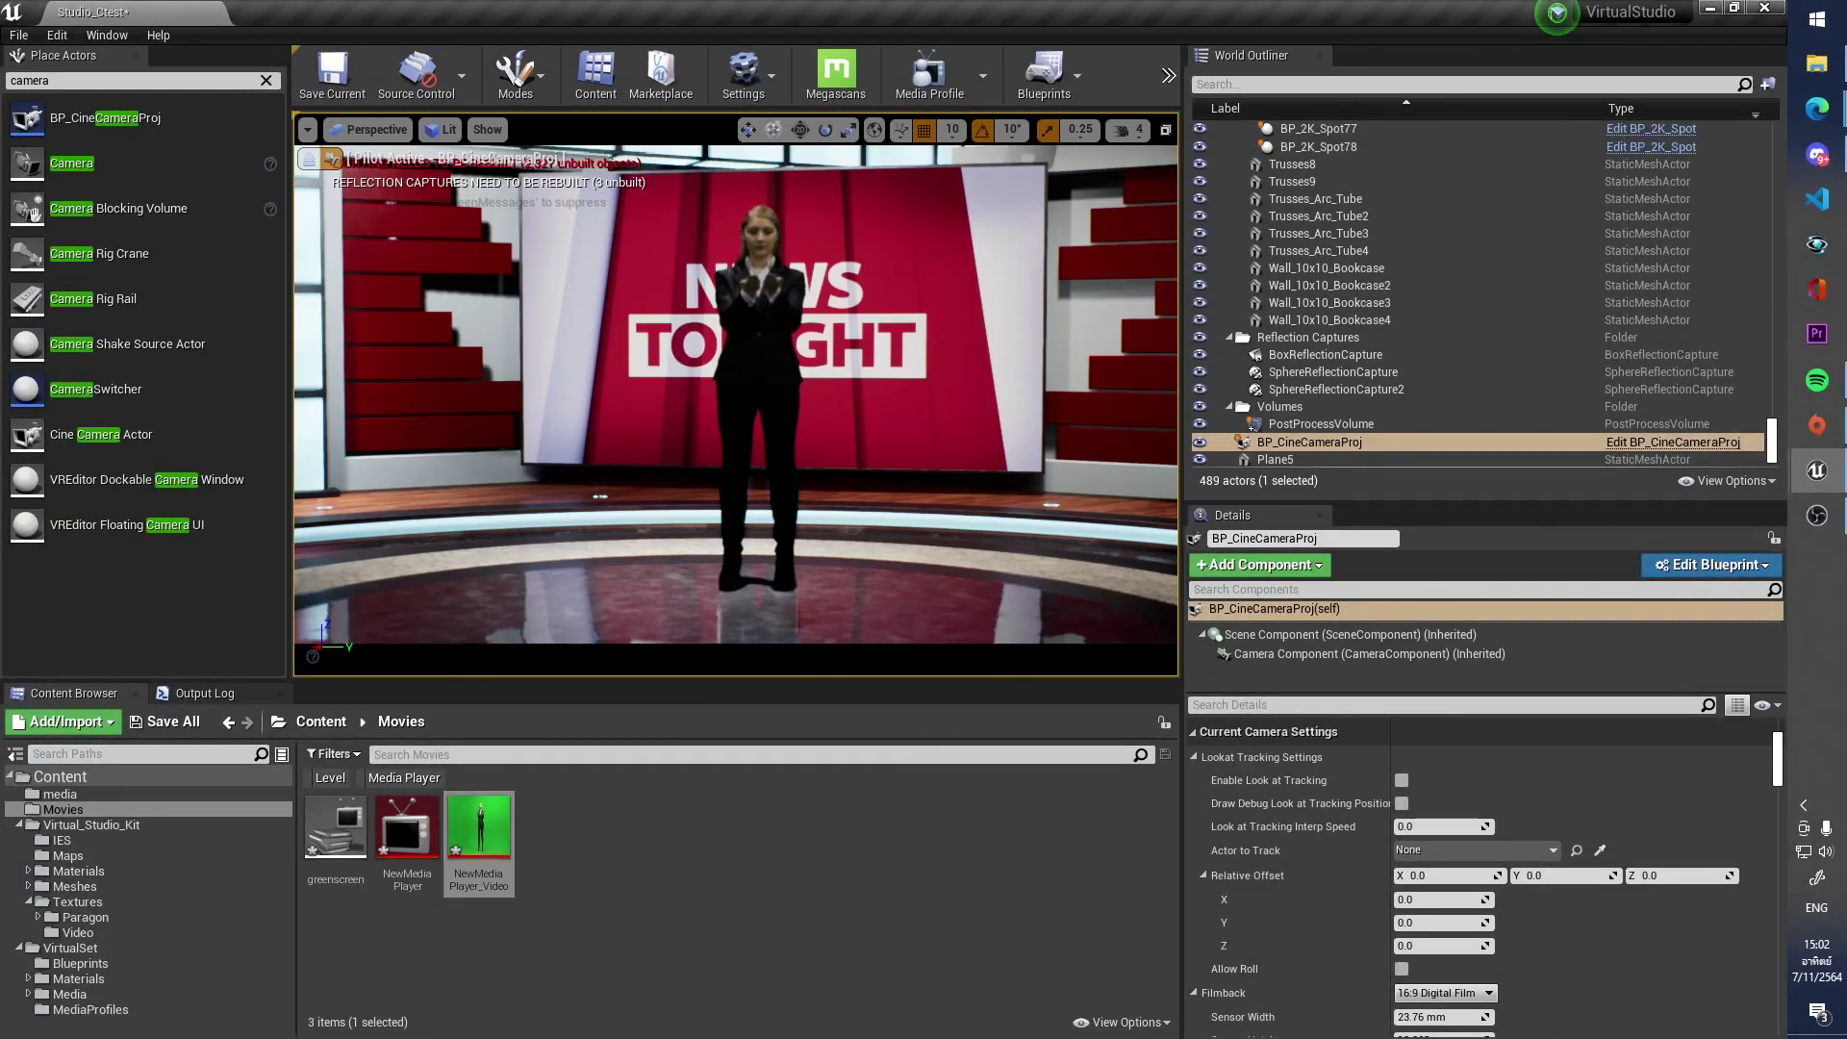
pyautogui.scroll(-3, 1479, 833)
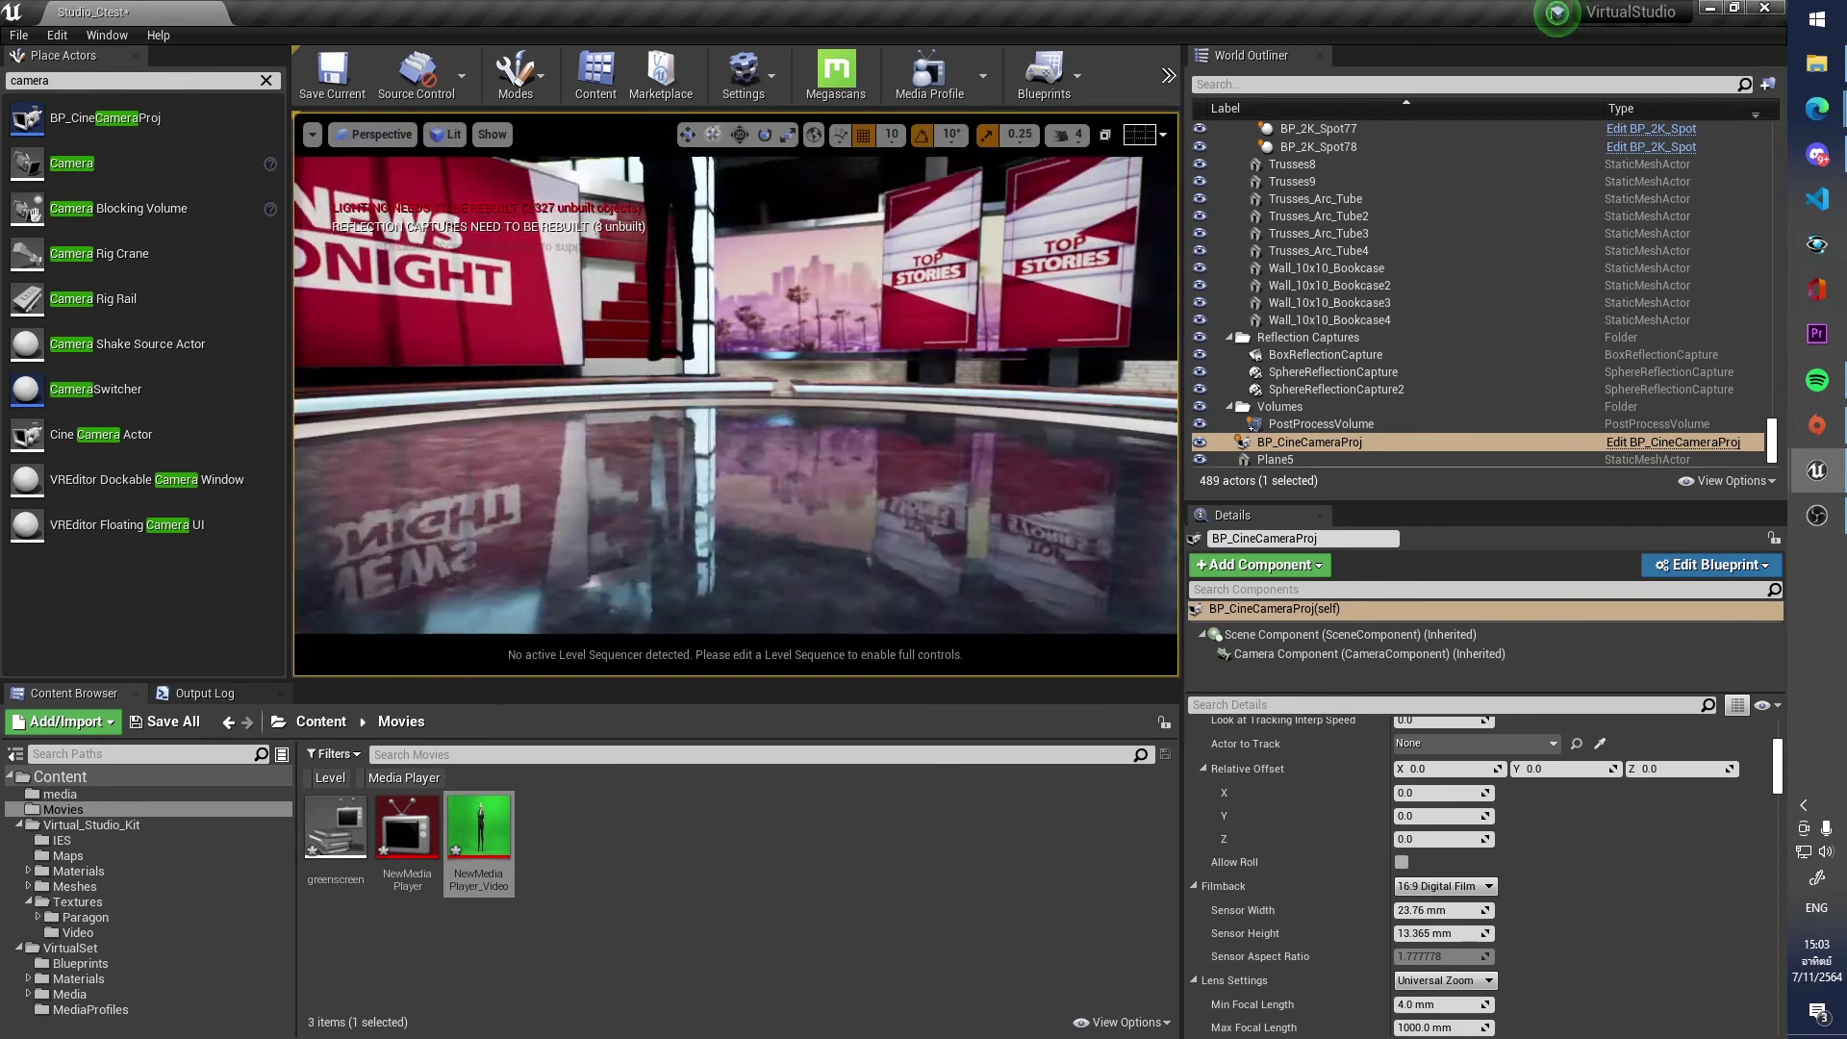
# Place a new cine camera, view through CineCameraActor5, then switch back to BP_CineCameraProj
pyautogui.moveTo(101, 434); pyautogui.dragTo(651, 491)
pyautogui.click(362, 138)
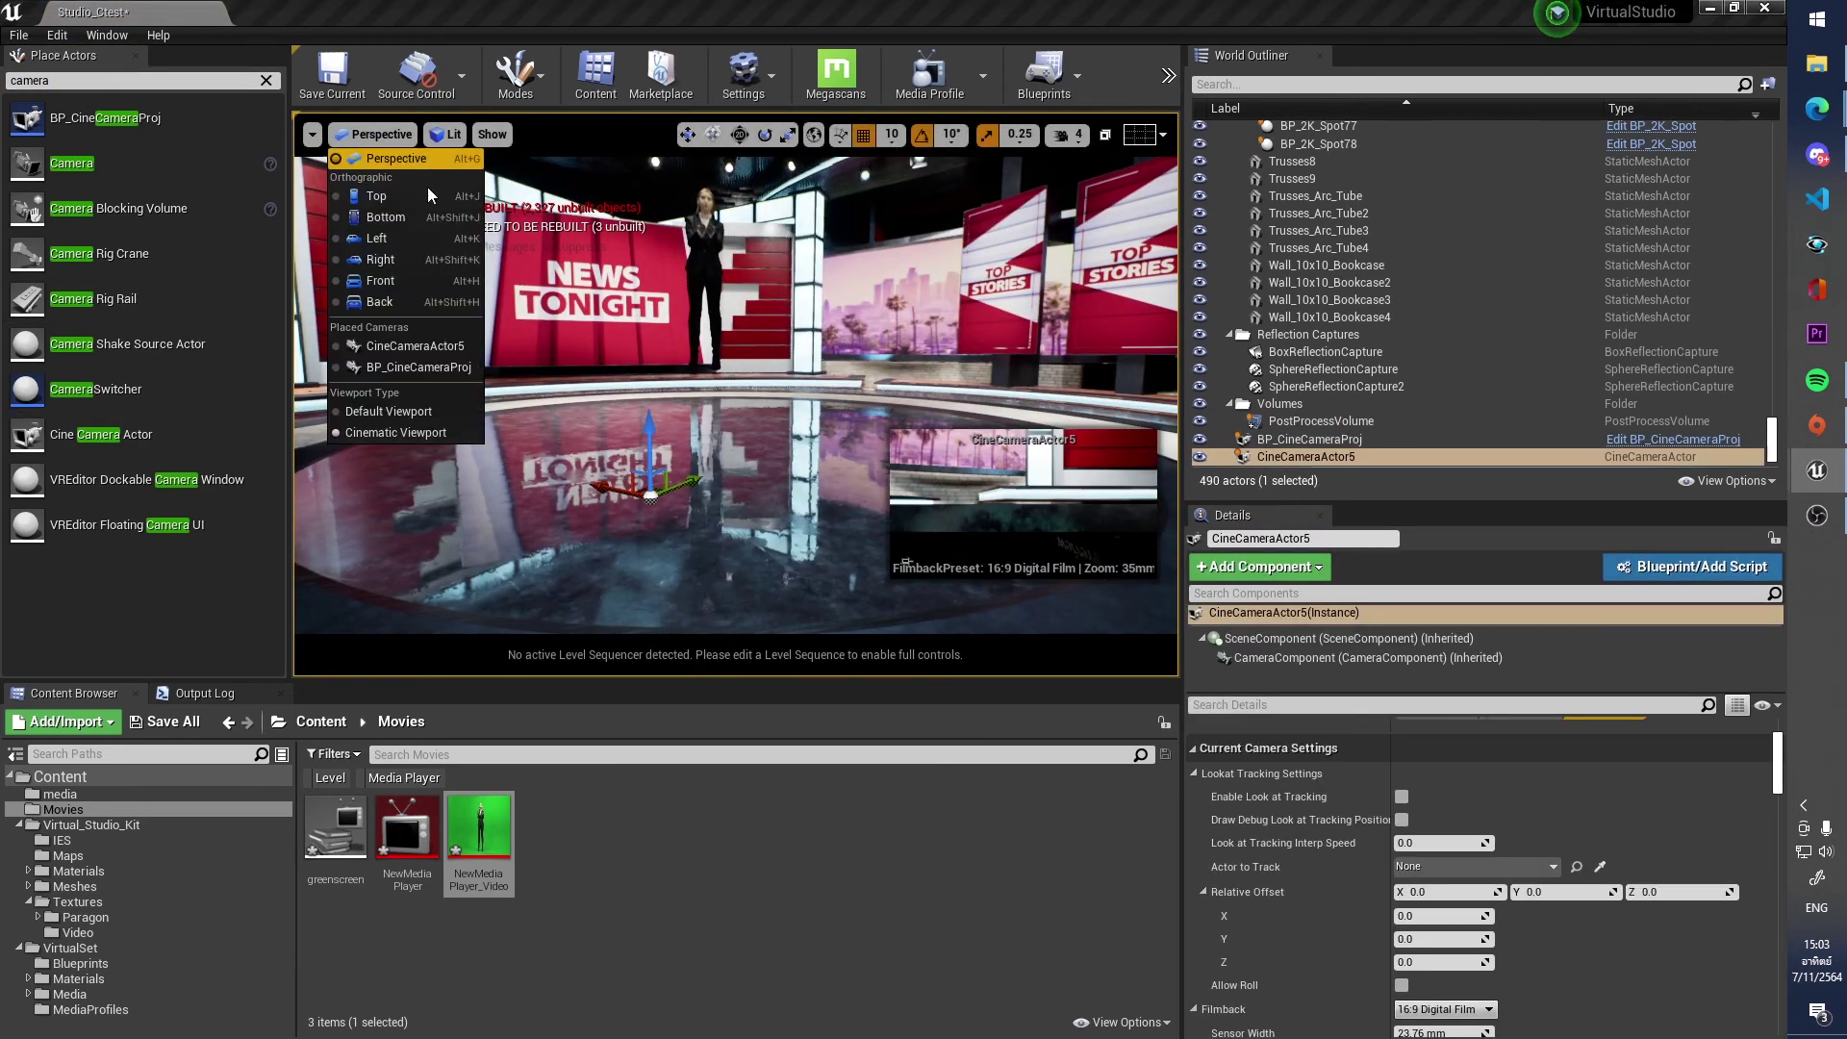
pyautogui.click(415, 345)
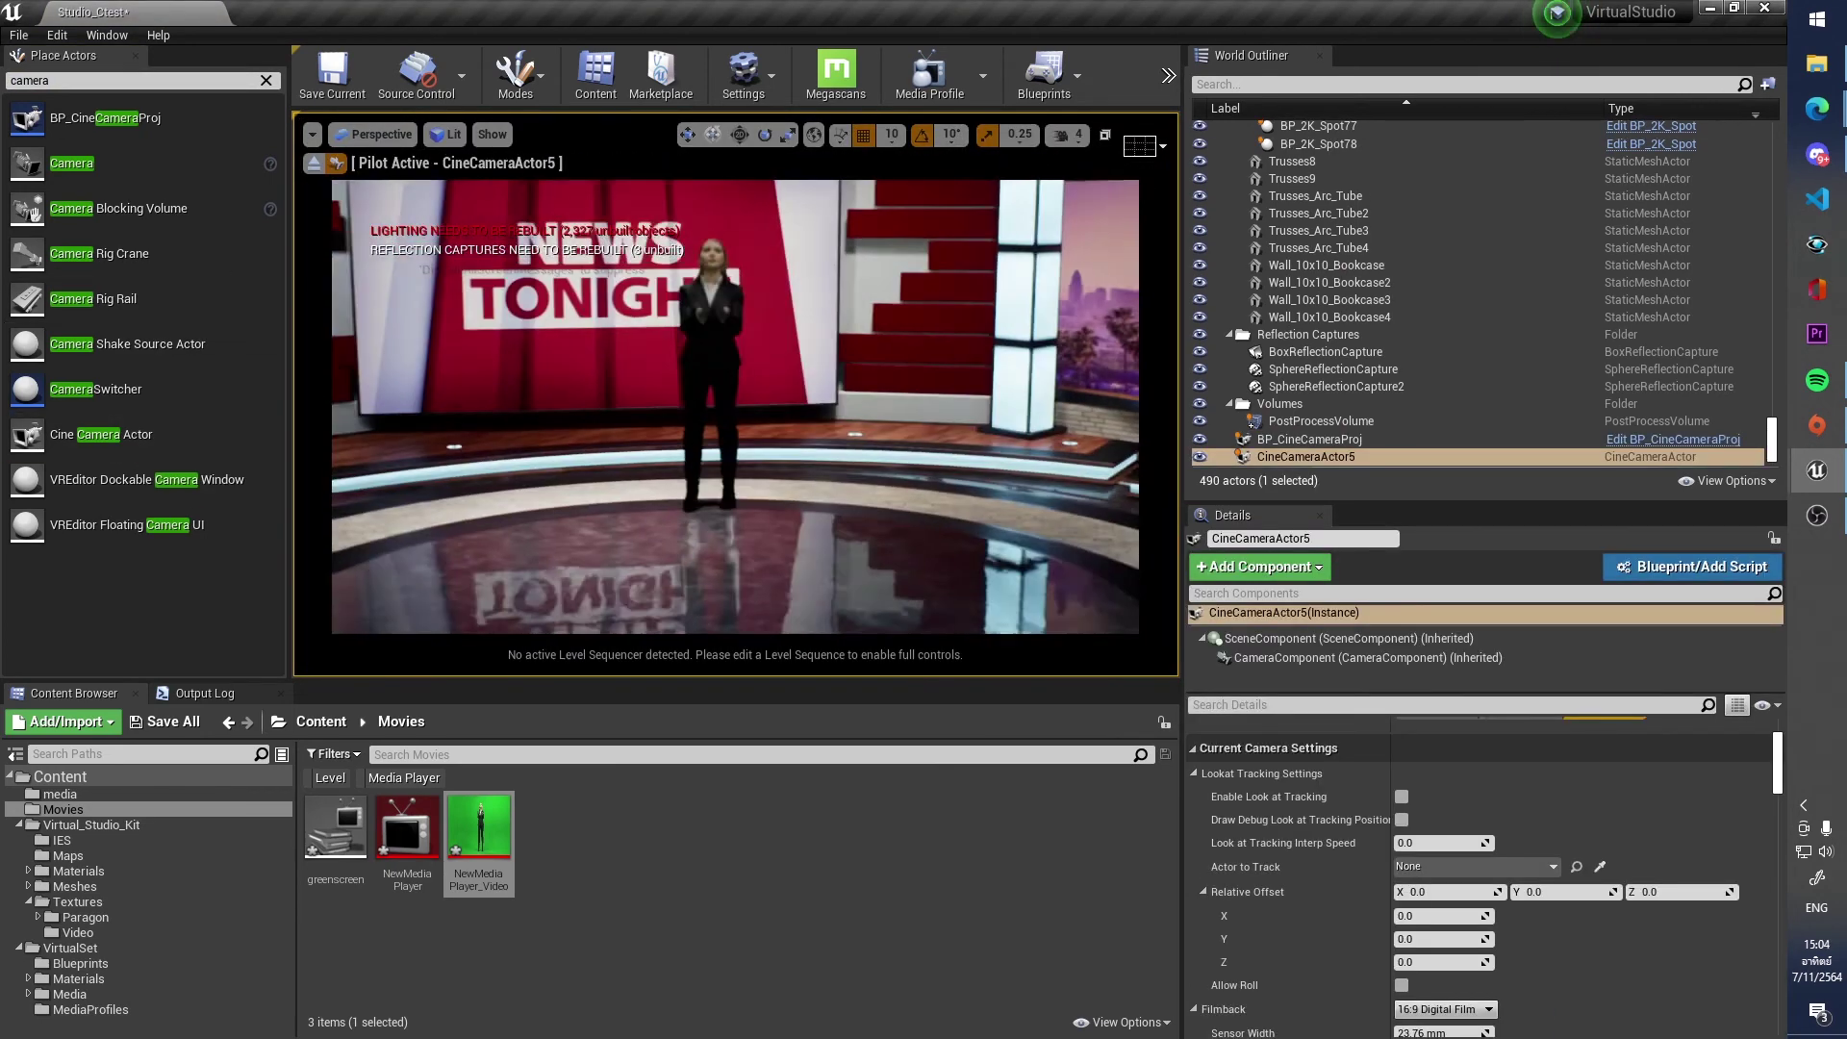
pyautogui.click(710, 404)
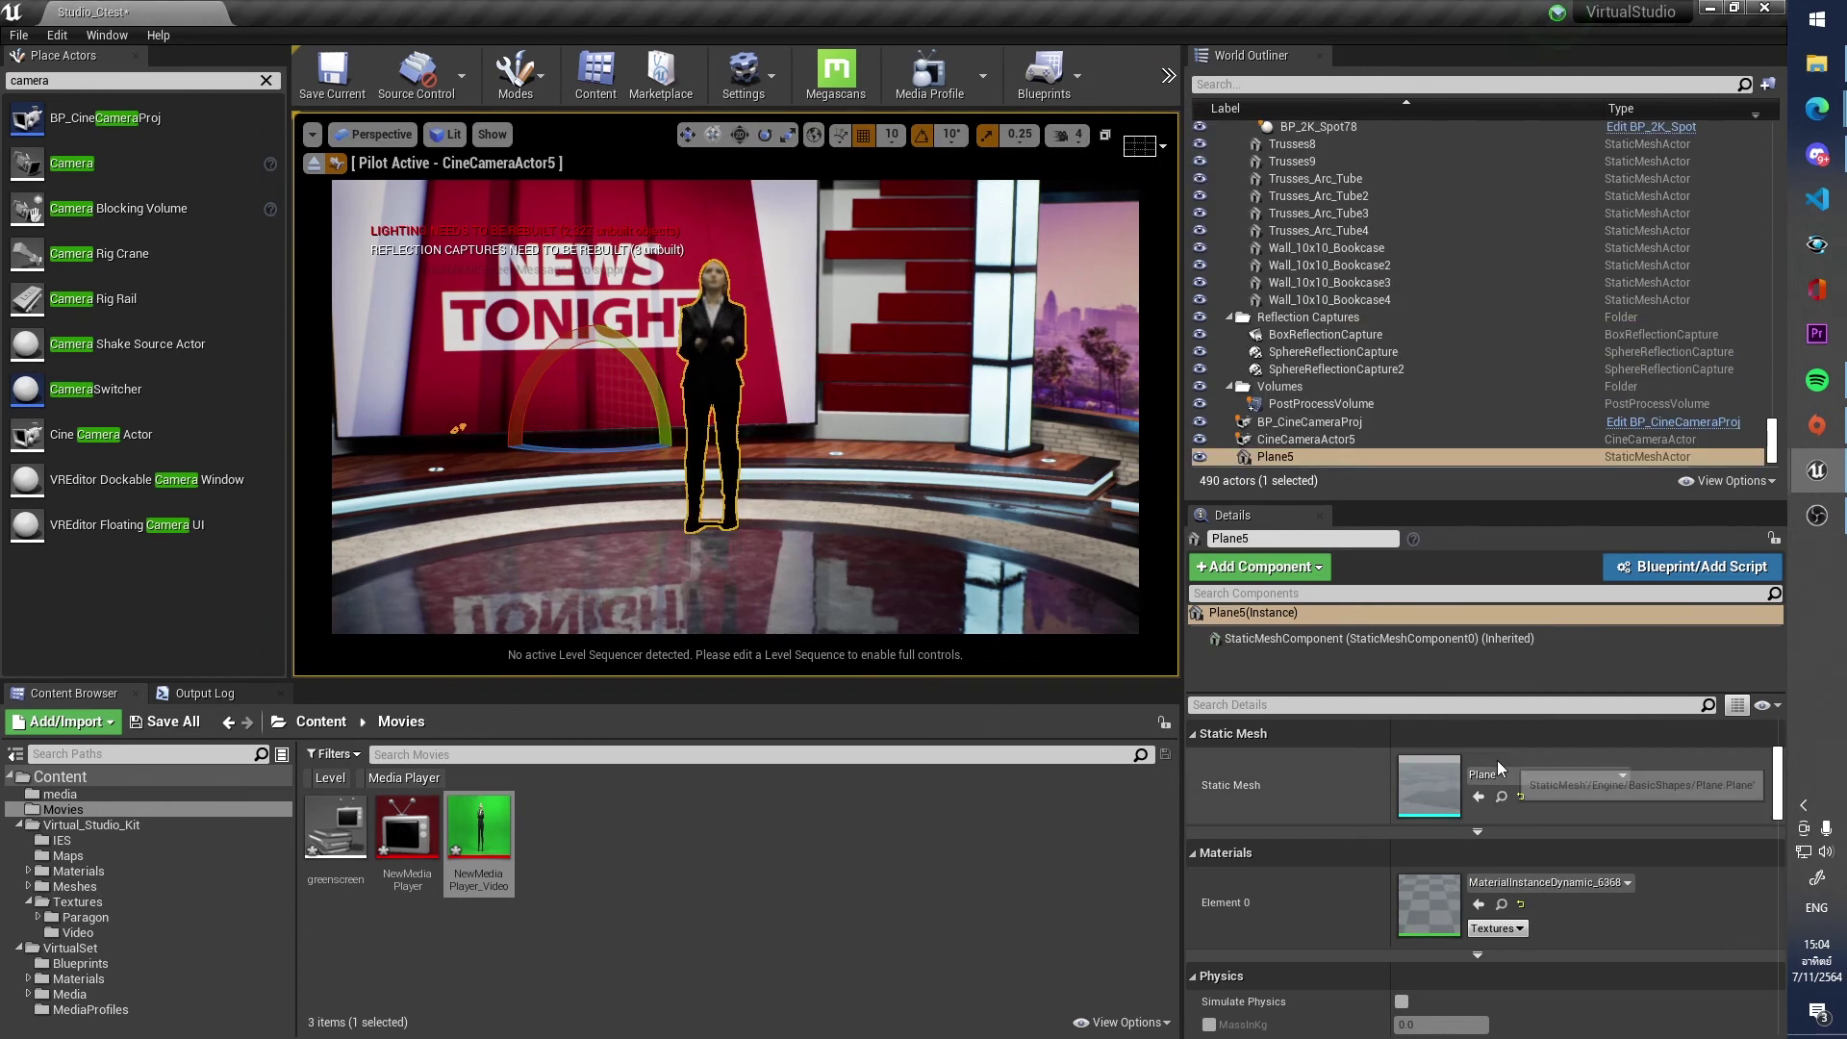
pyautogui.click(1310, 422)
pyautogui.click(375, 134)
pyautogui.click(419, 369)
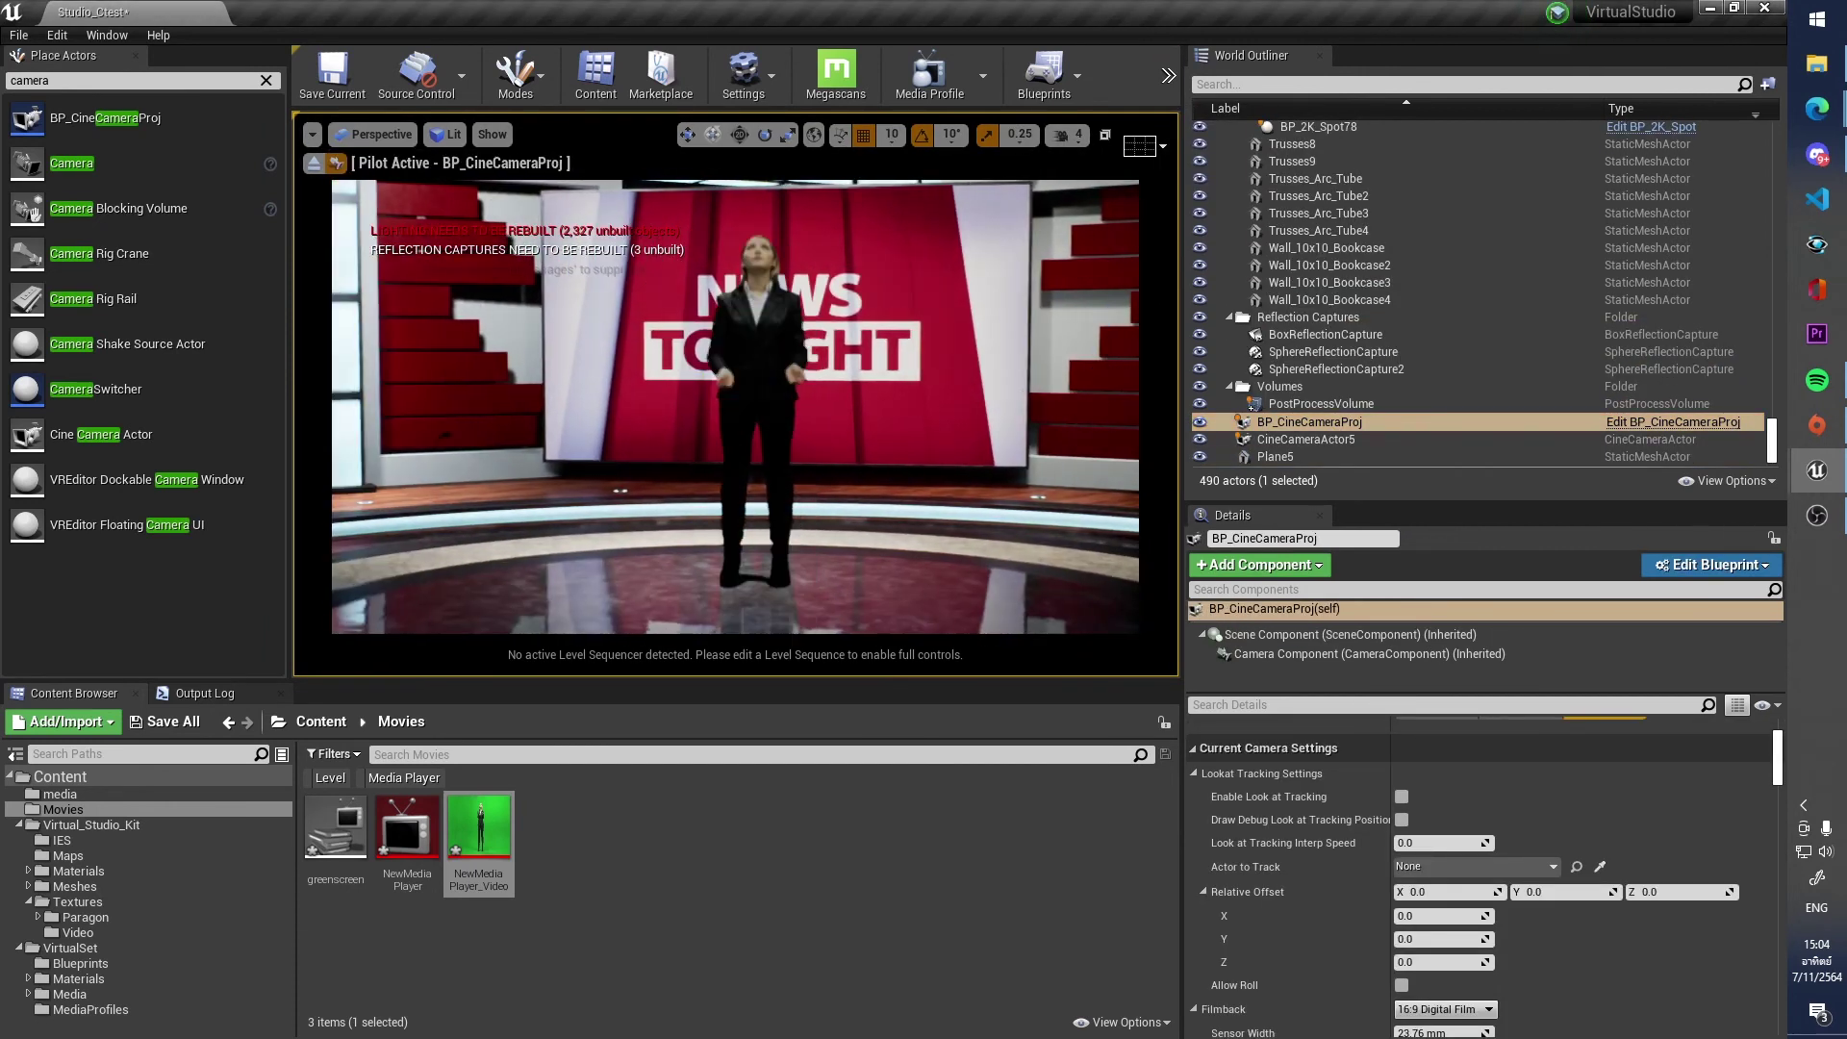
pyautogui.scroll(3, 1631, 779)
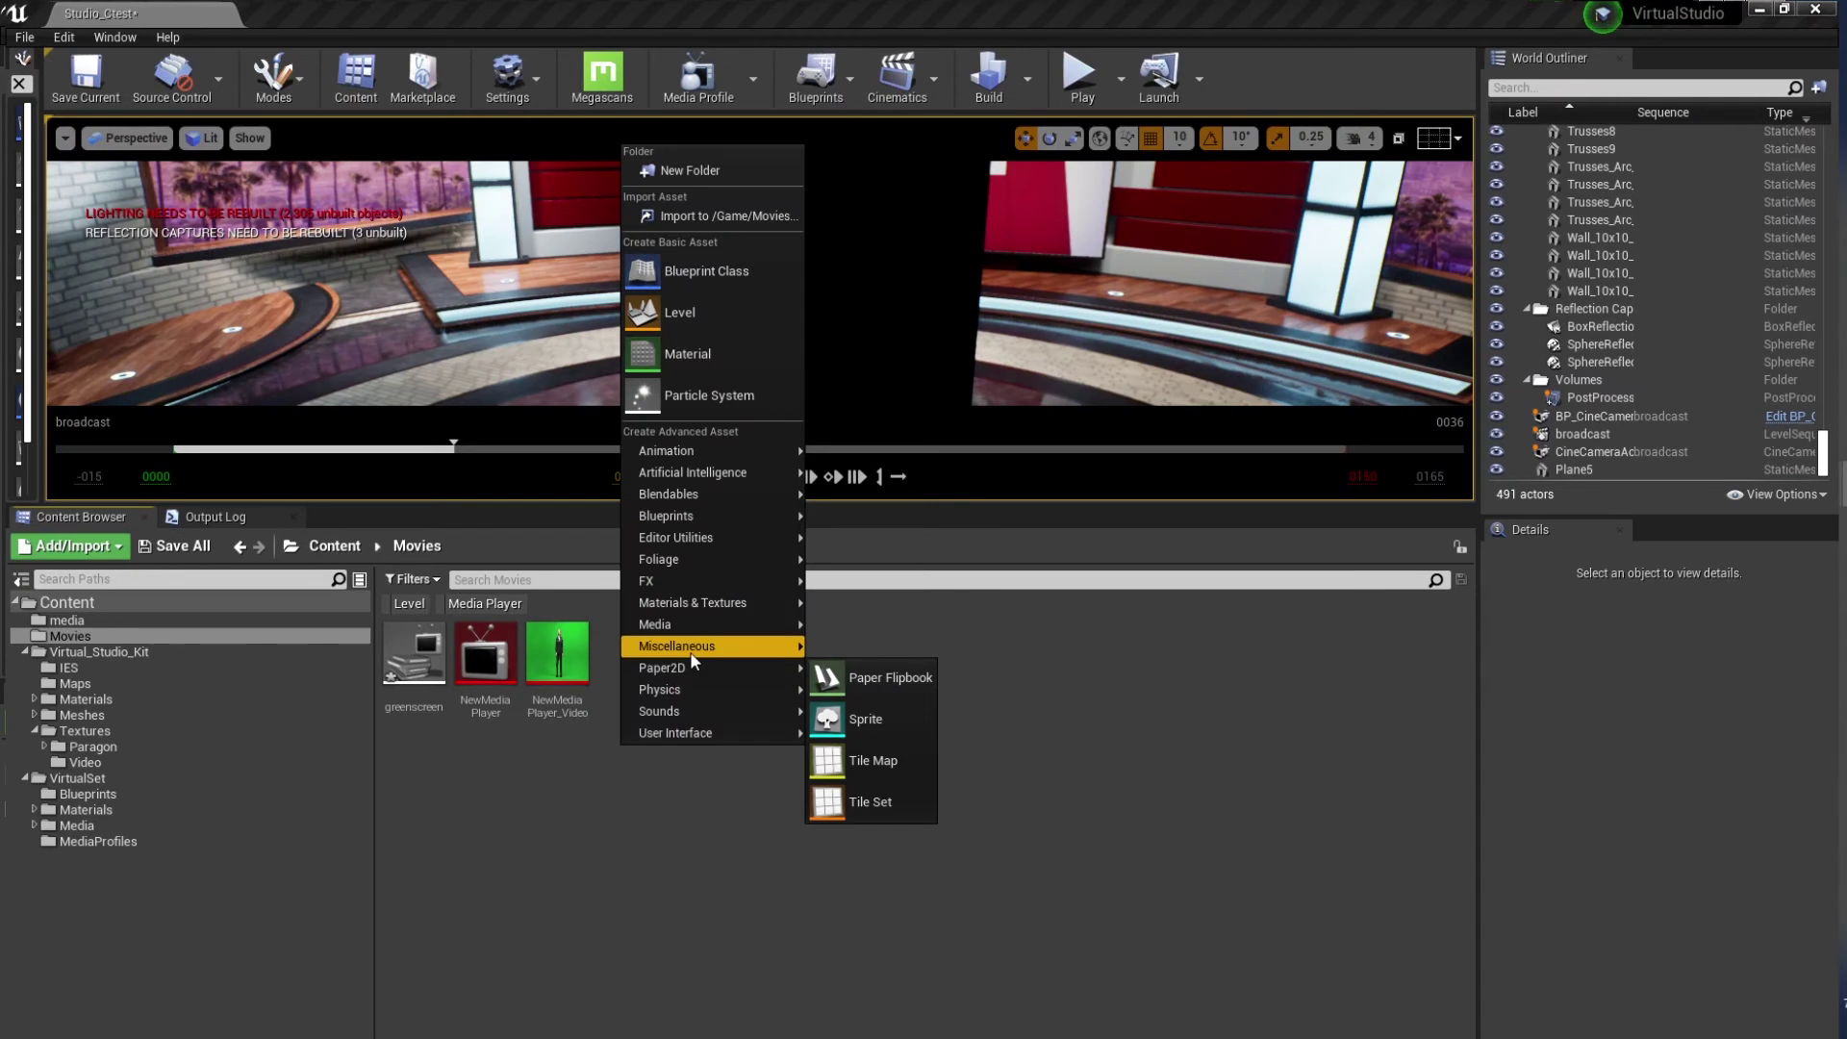
# Create a new webcam Media Player asset together with its video texture
pyautogui.moveTo(707, 627)
pyautogui.click(916, 753)
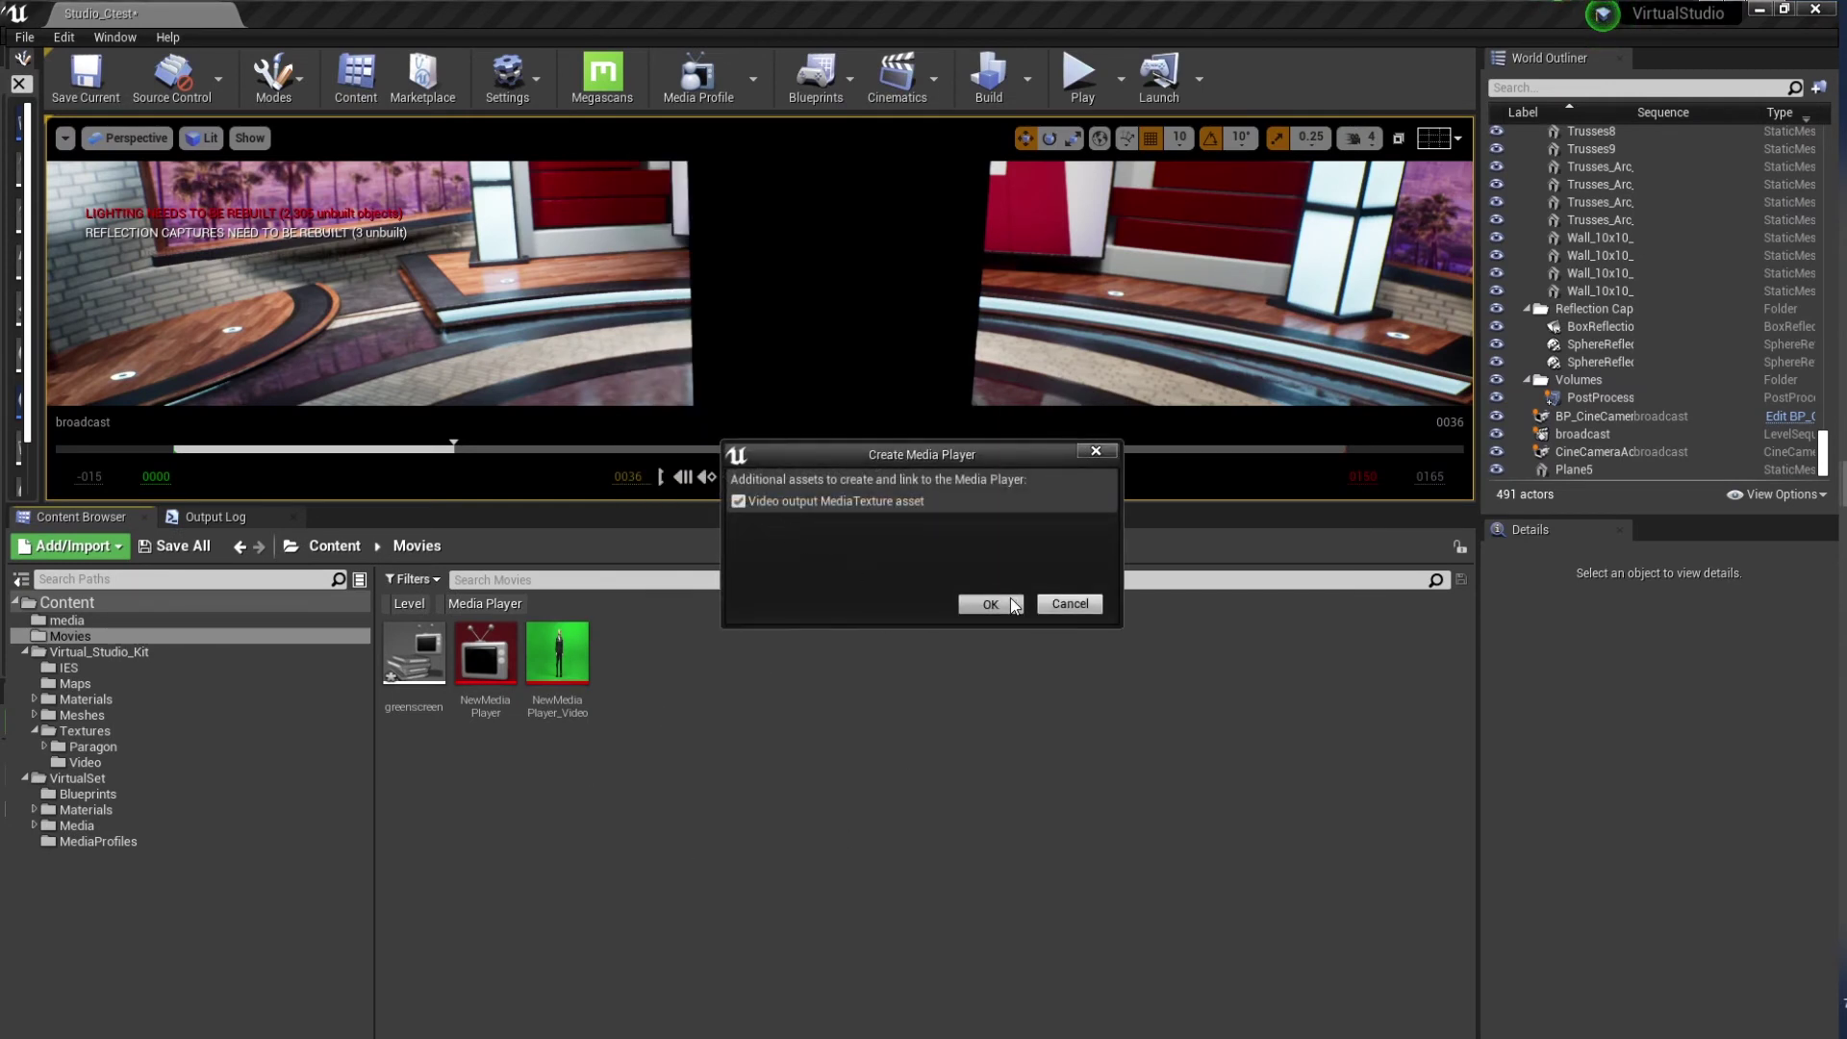
pyautogui.click(991, 603)
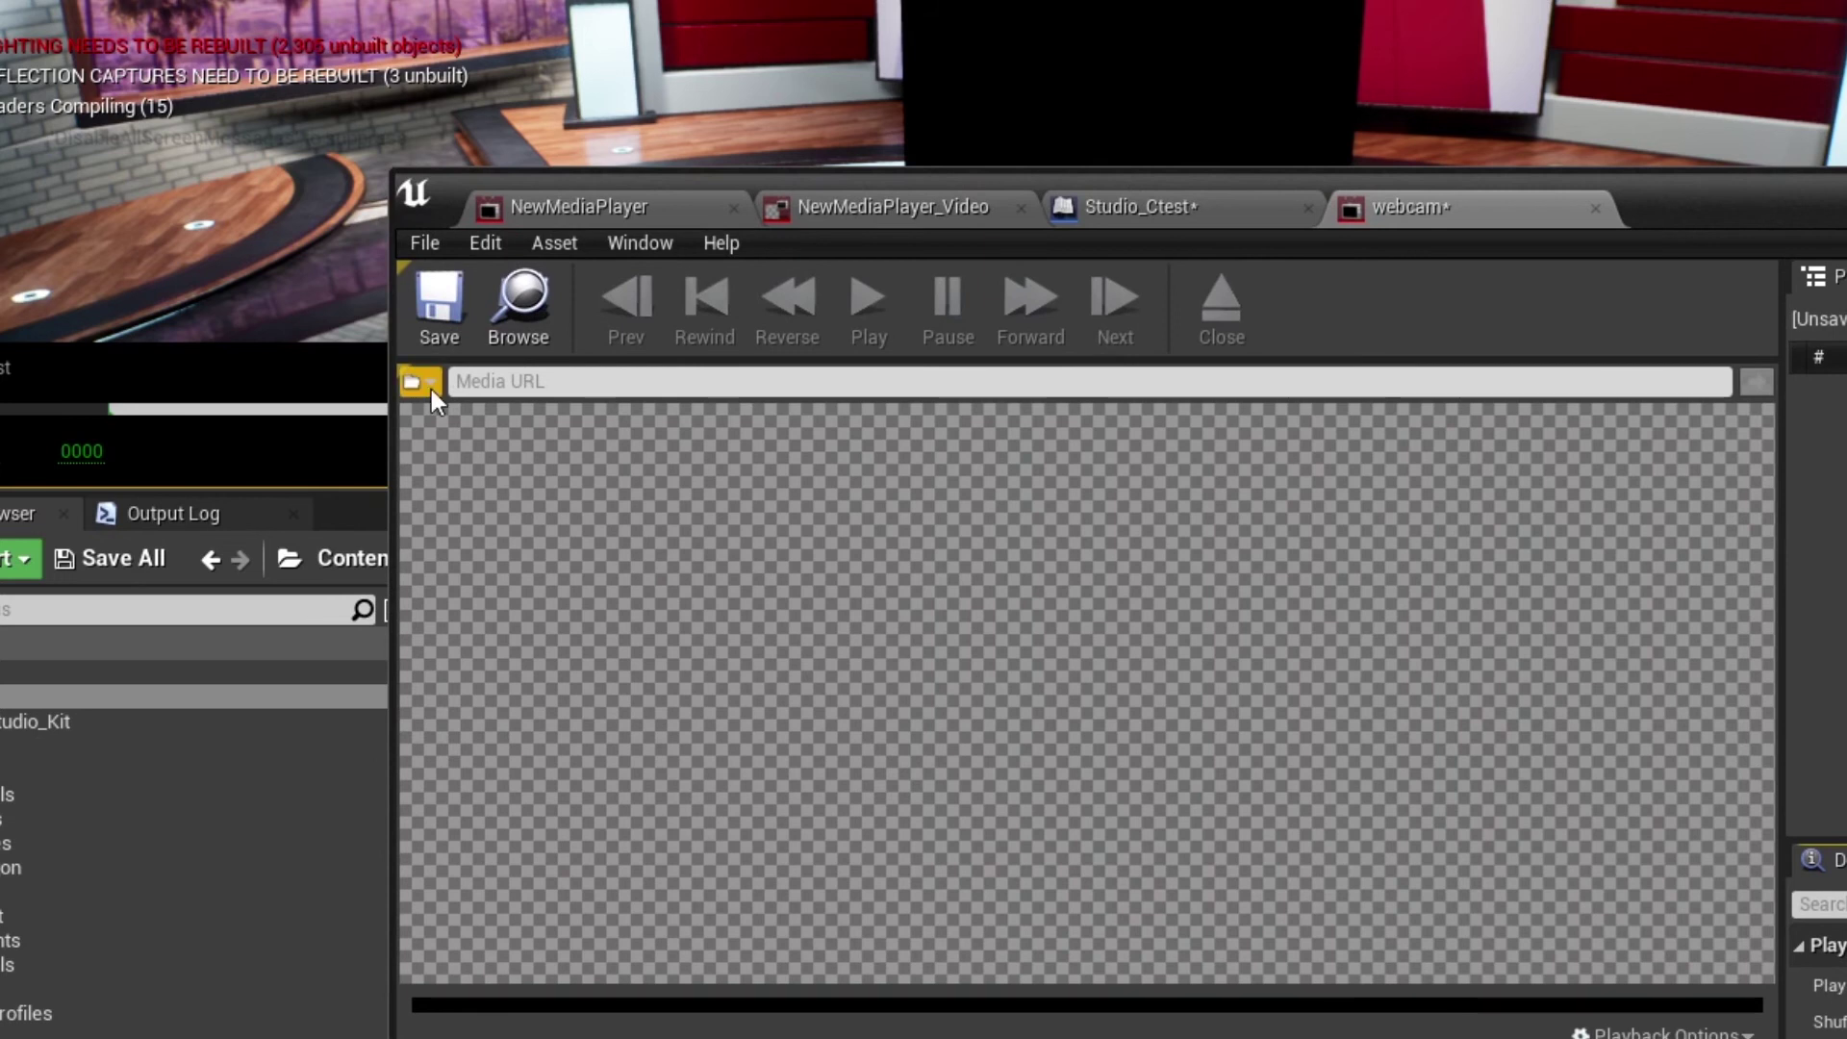
# Set the webcam player's Media URL to the HD Pro Webcam C920 capture device
pyautogui.click(432, 390)
pyautogui.moveTo(487, 469)
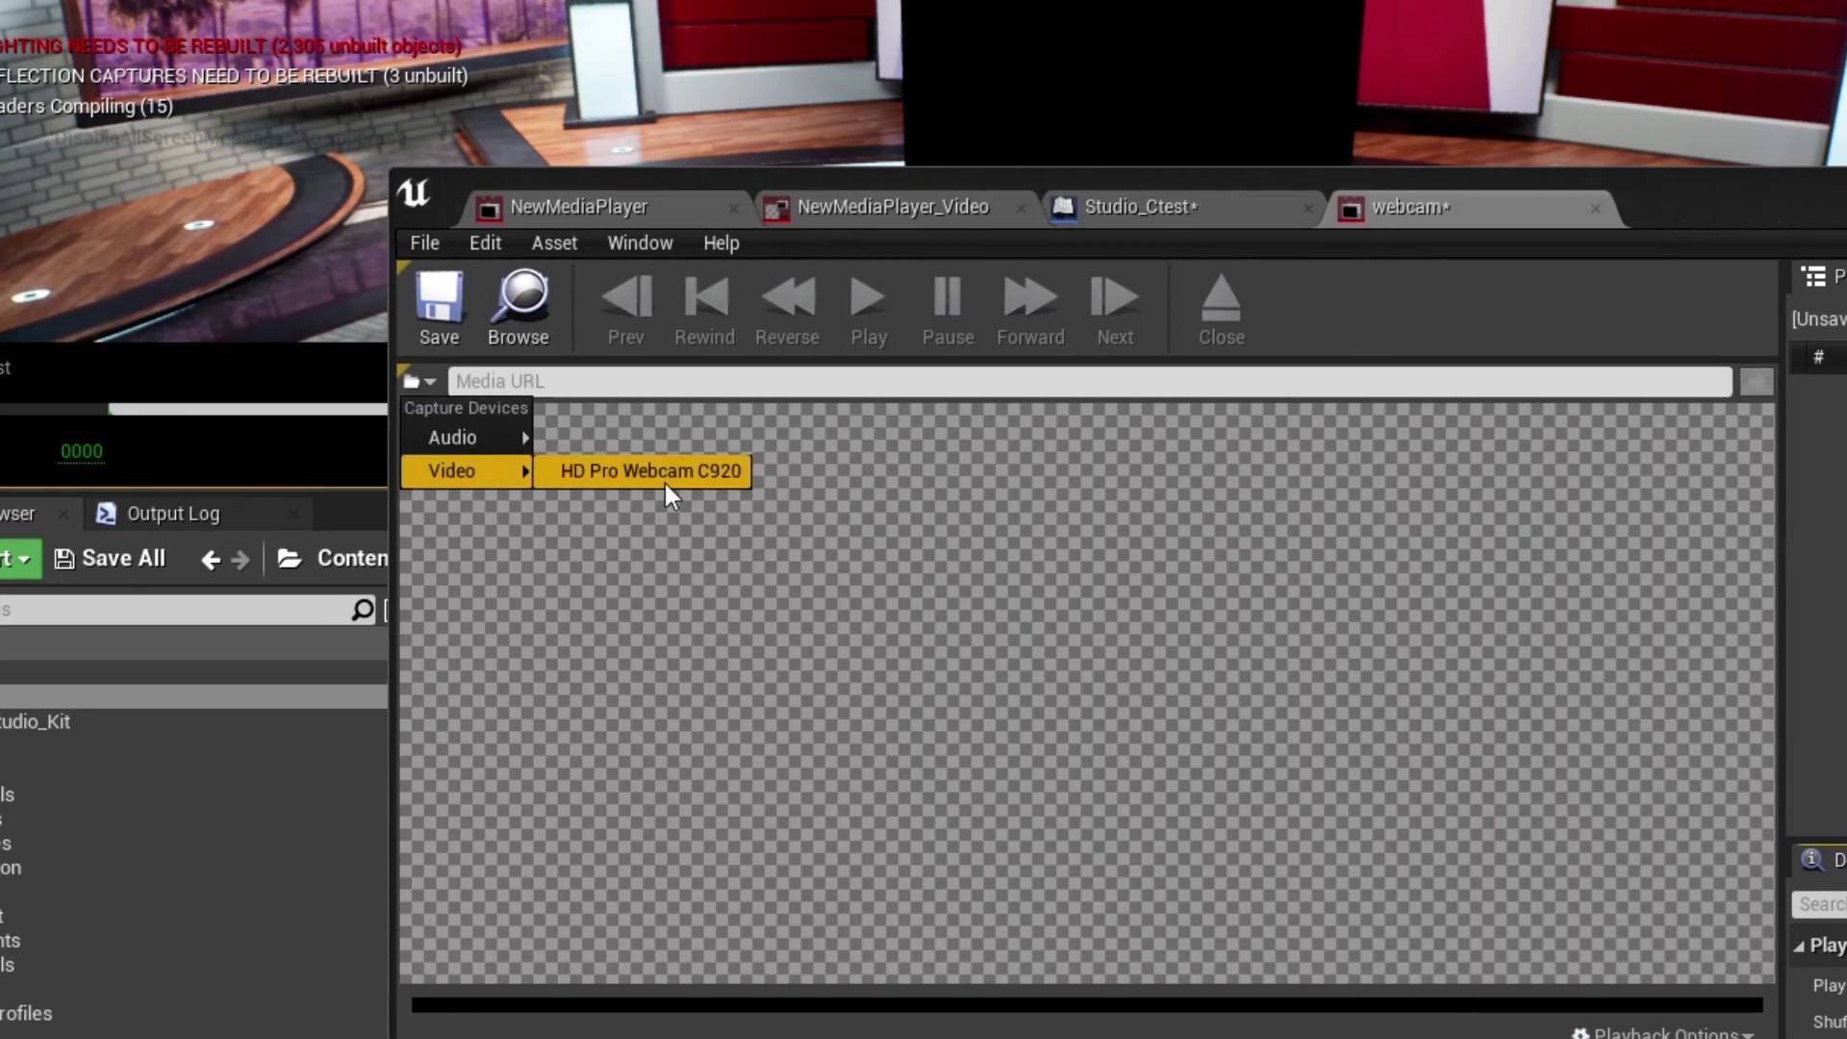
pyautogui.click(669, 486)
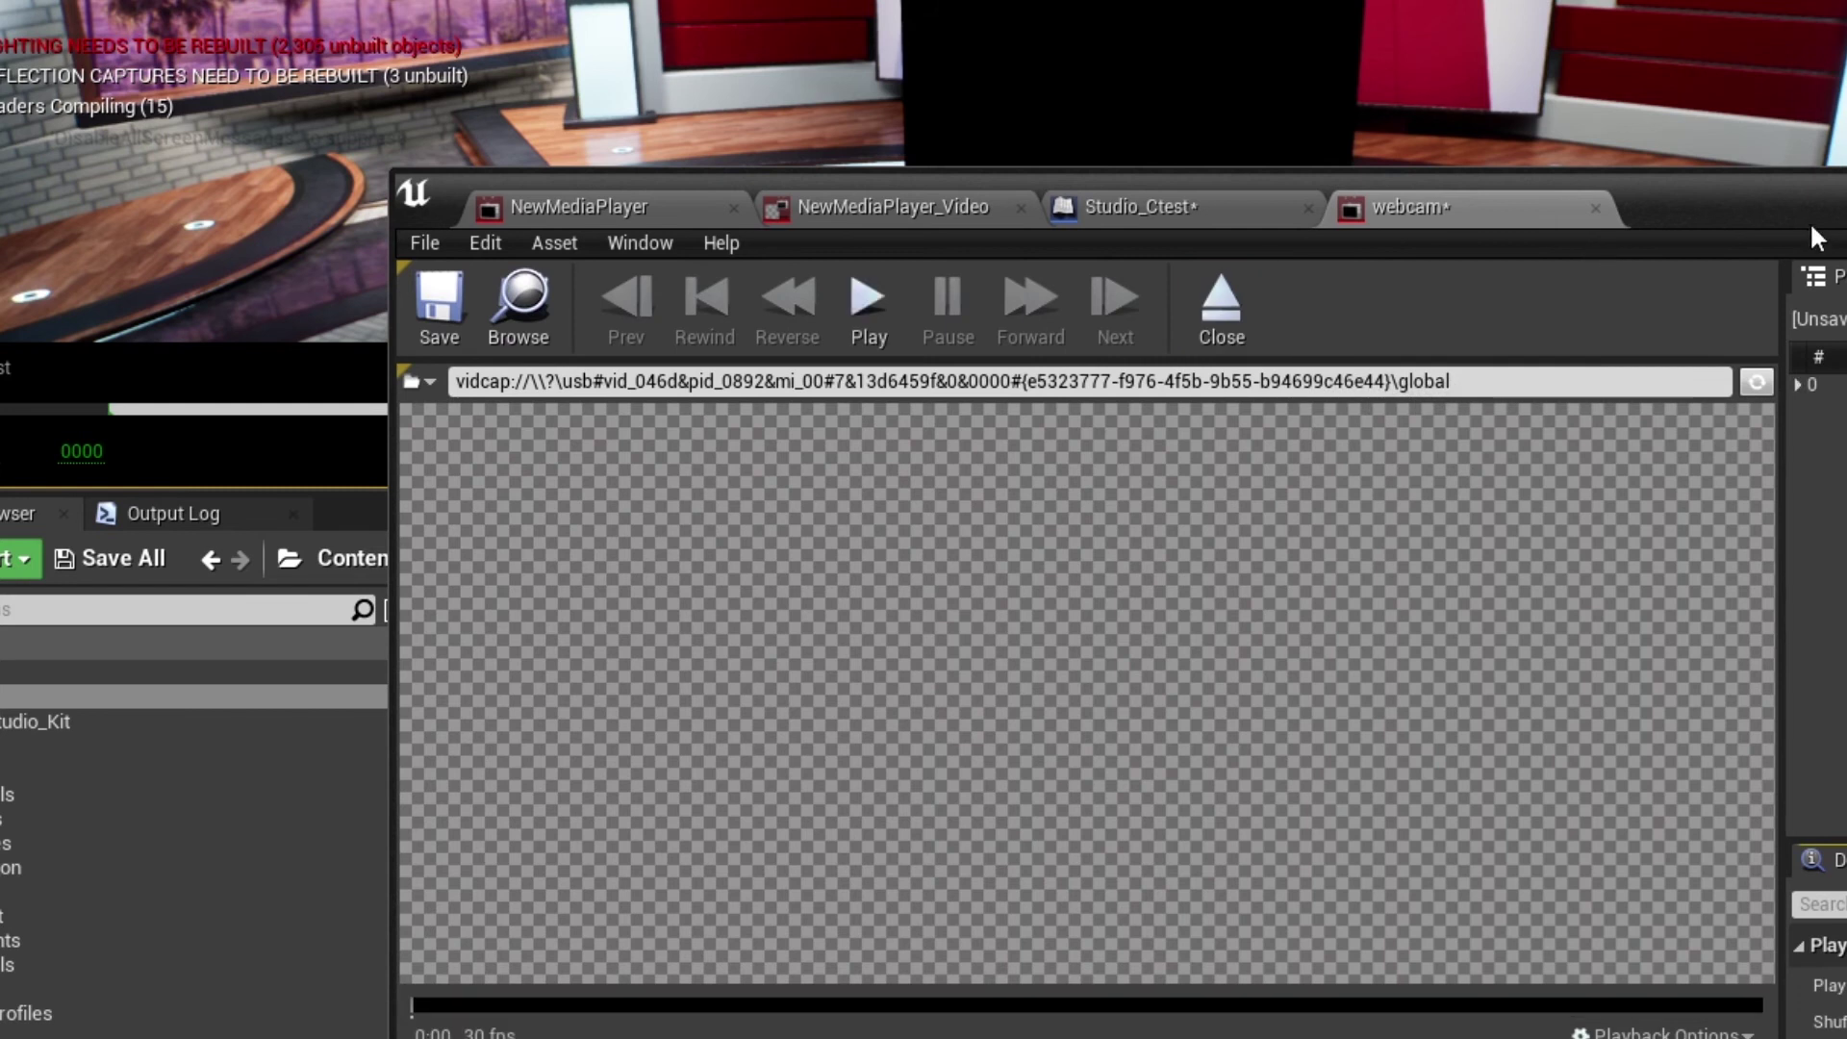
pyautogui.moveTo(1810, 223); pyautogui.dragTo(1454, 96)
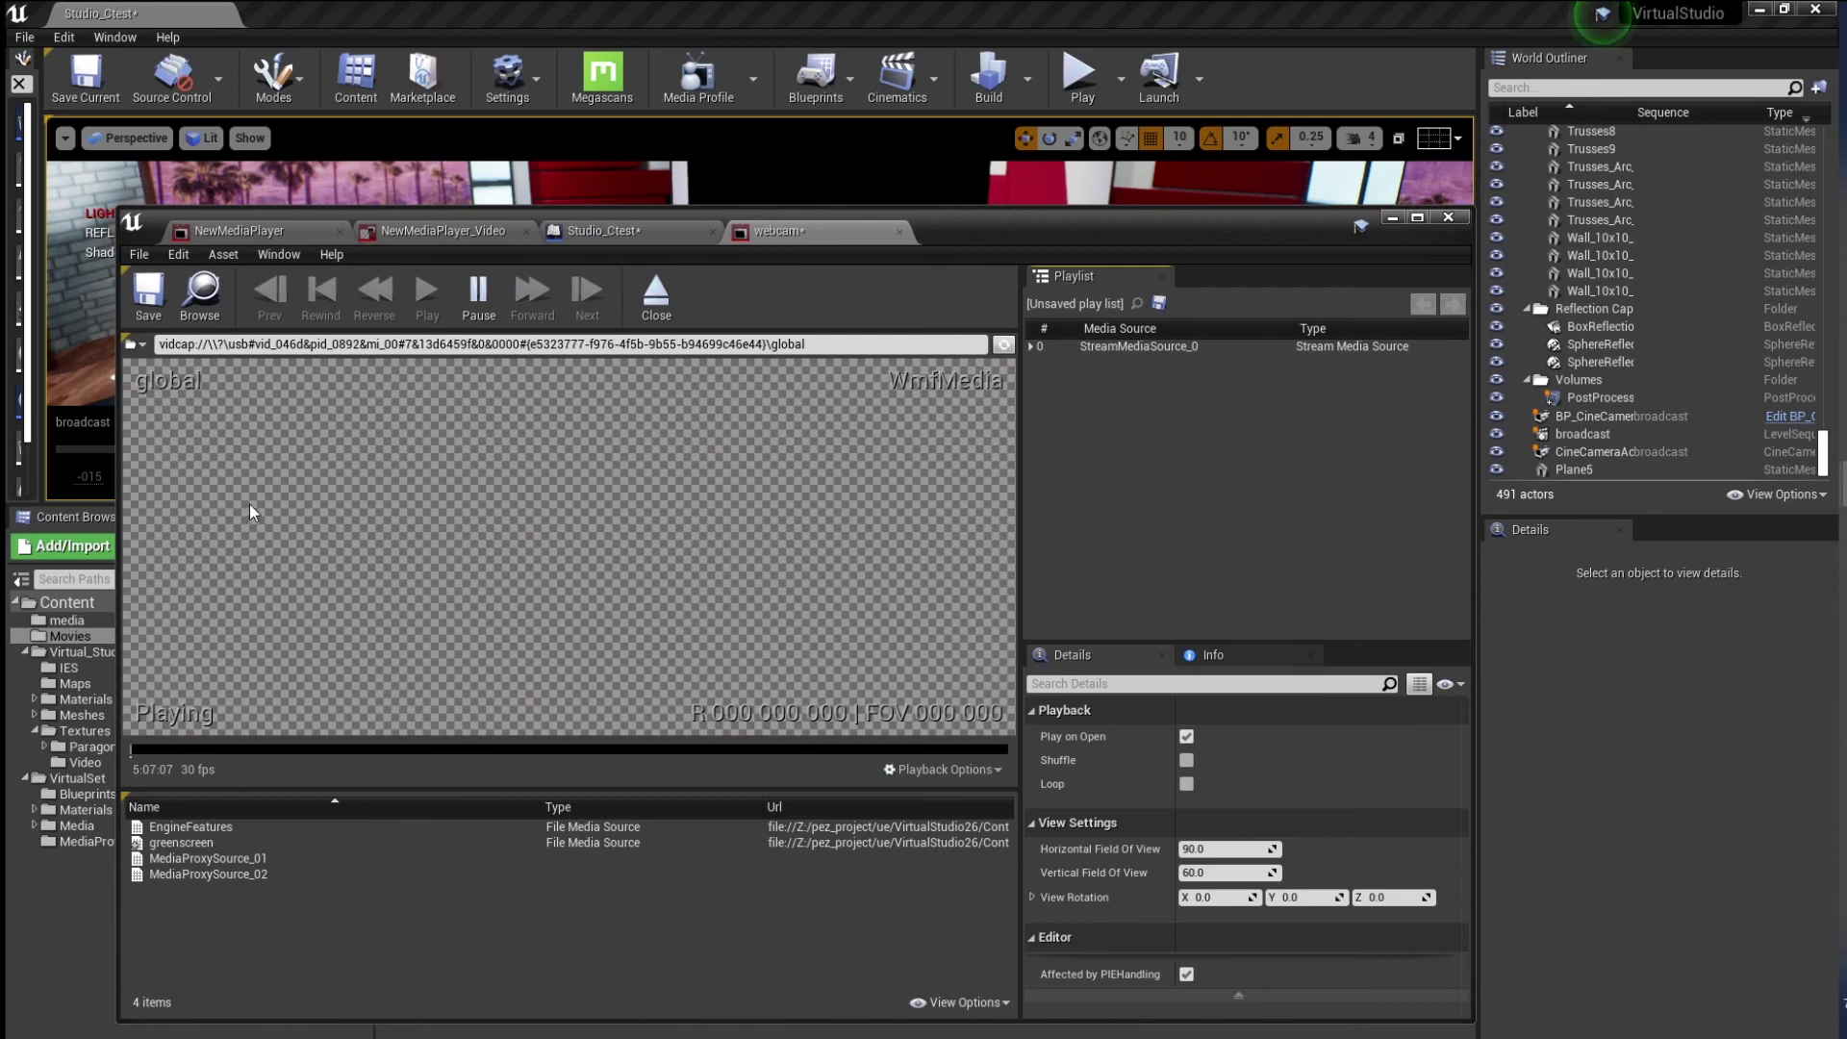
pyautogui.moveTo(962, 231); pyautogui.dragTo(843, 640)
pyautogui.click(624, 654)
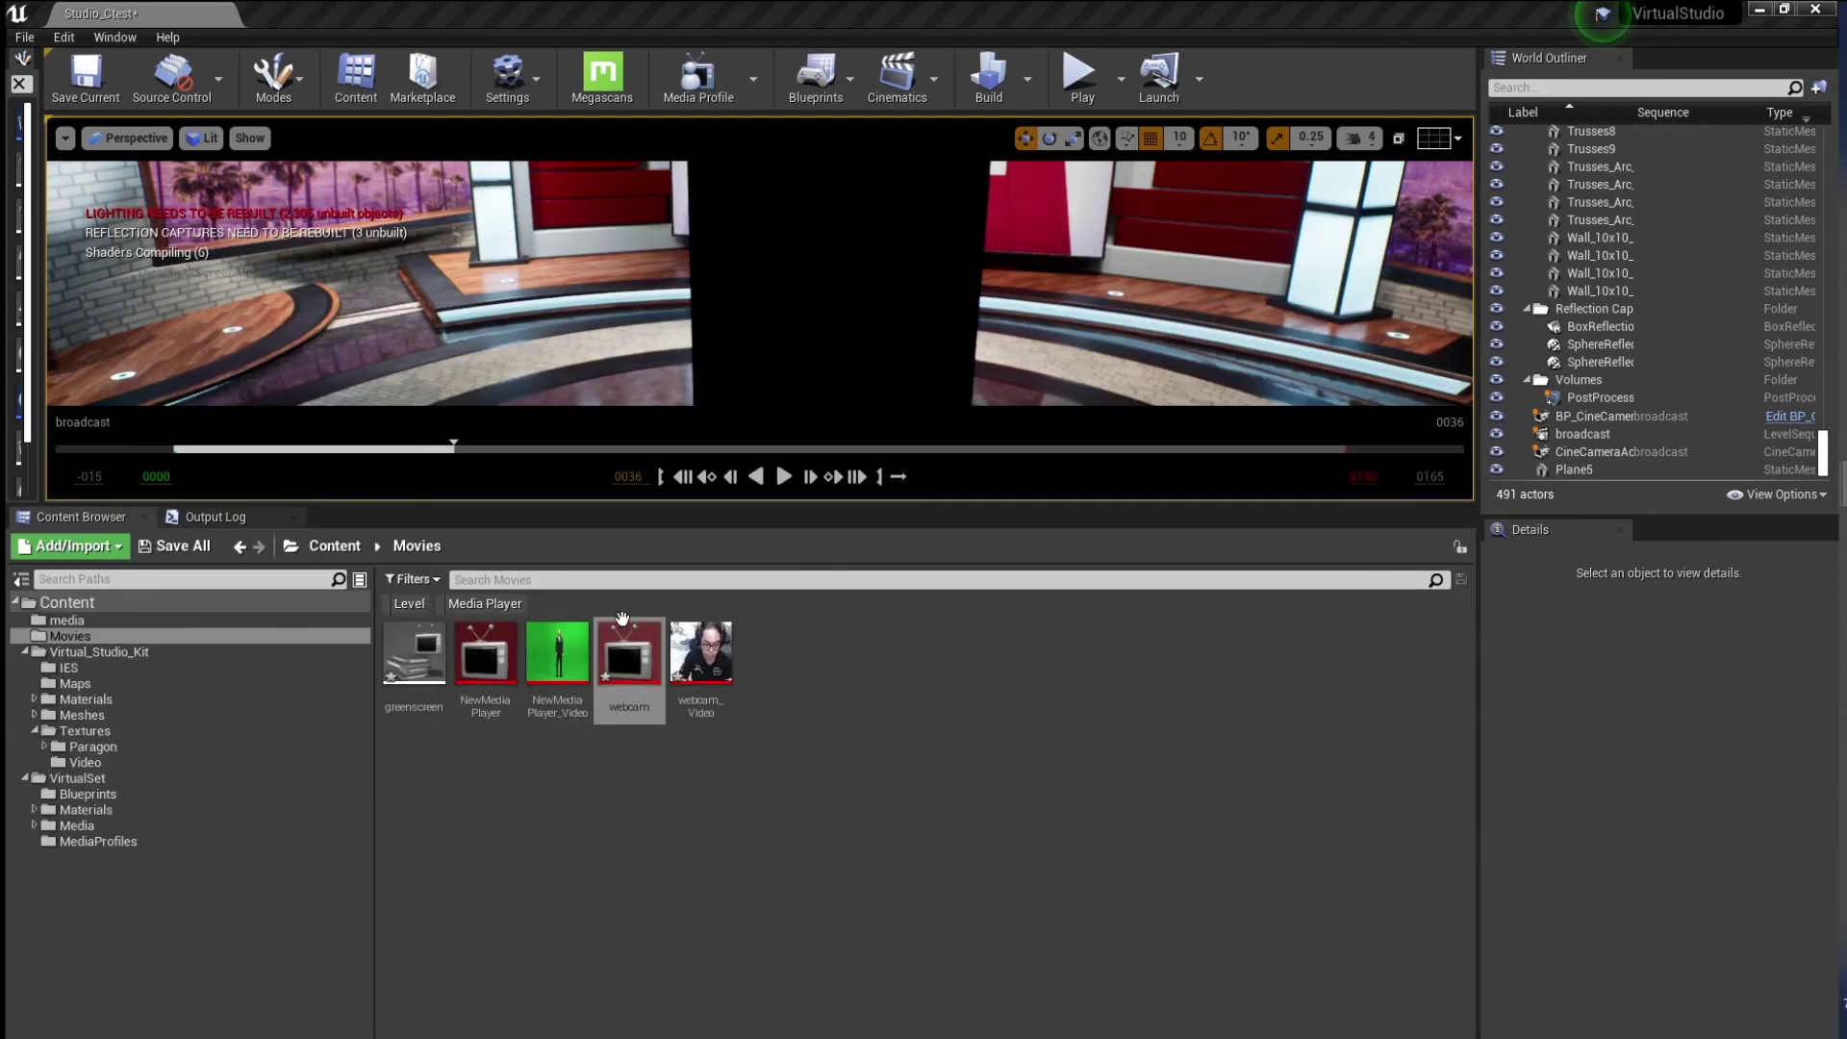
# Play the level with Alt+P to watch the keyed presenter live, then release the mouse with Shift+F1
pyautogui.hotkey('alt', 'p')
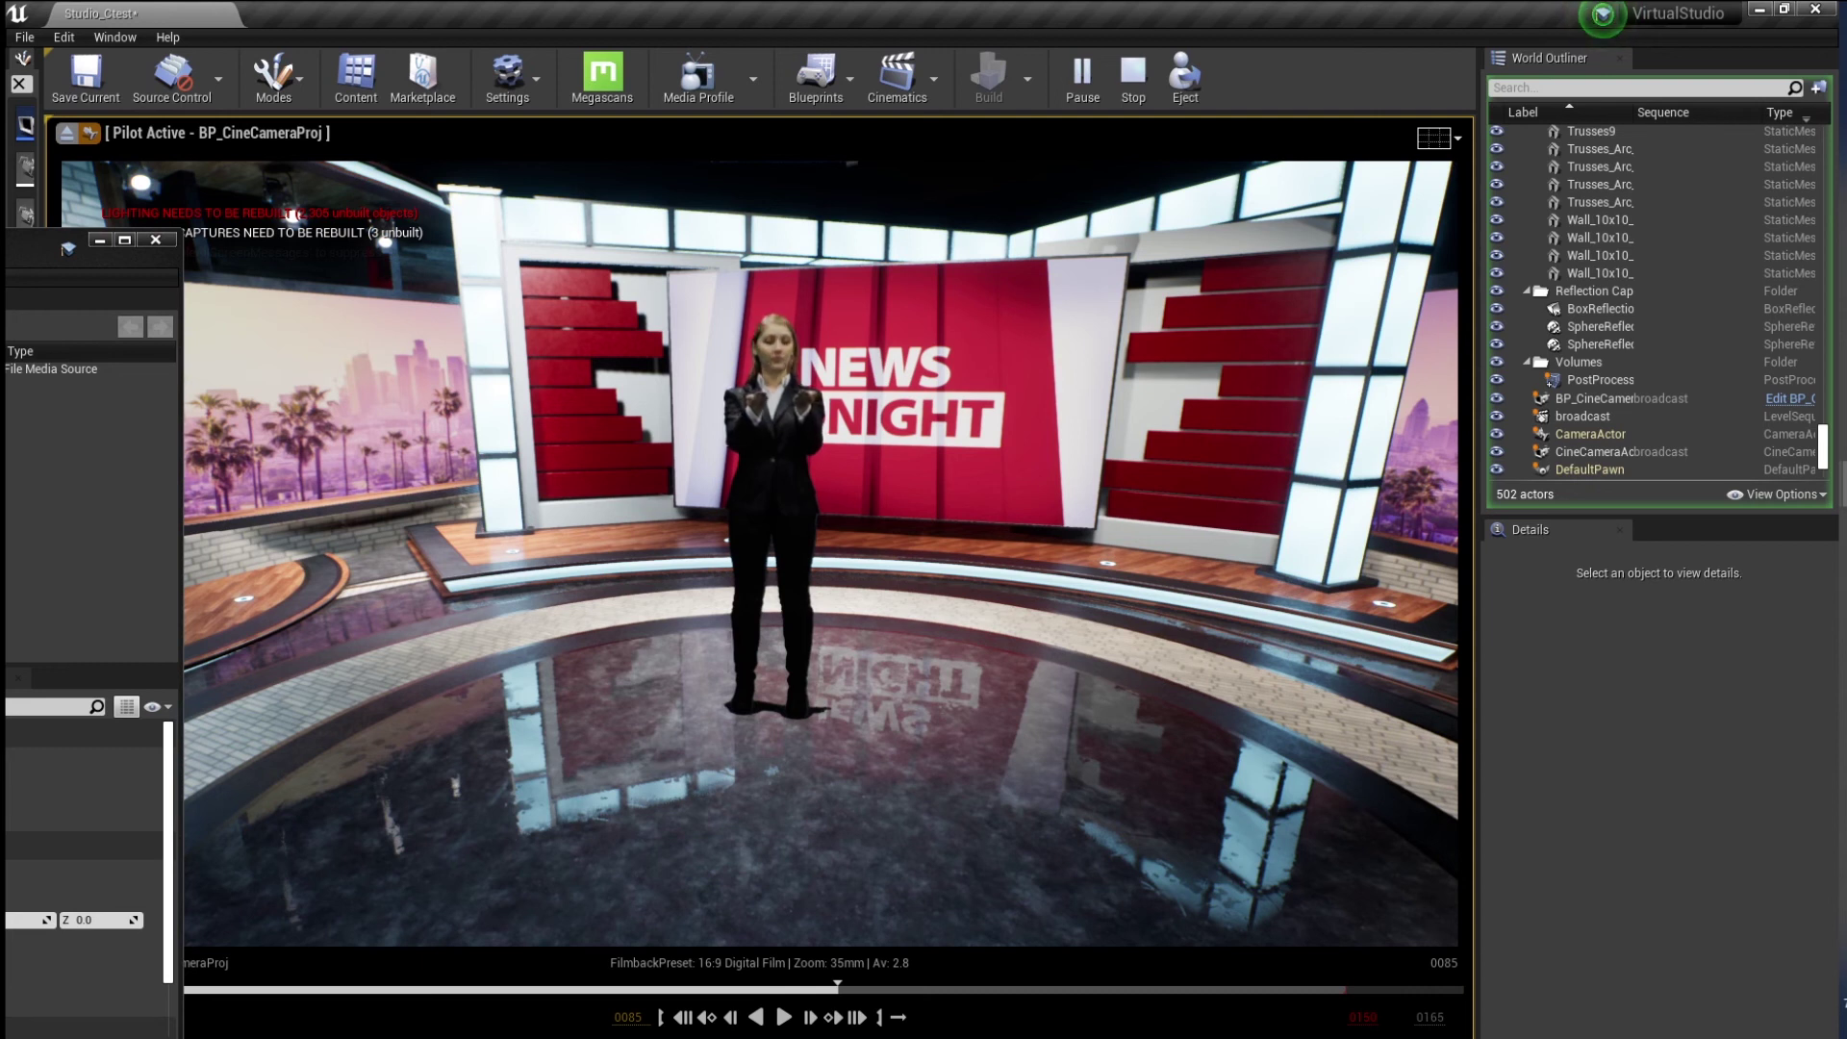
pyautogui.hotkey('shift', 'F1')
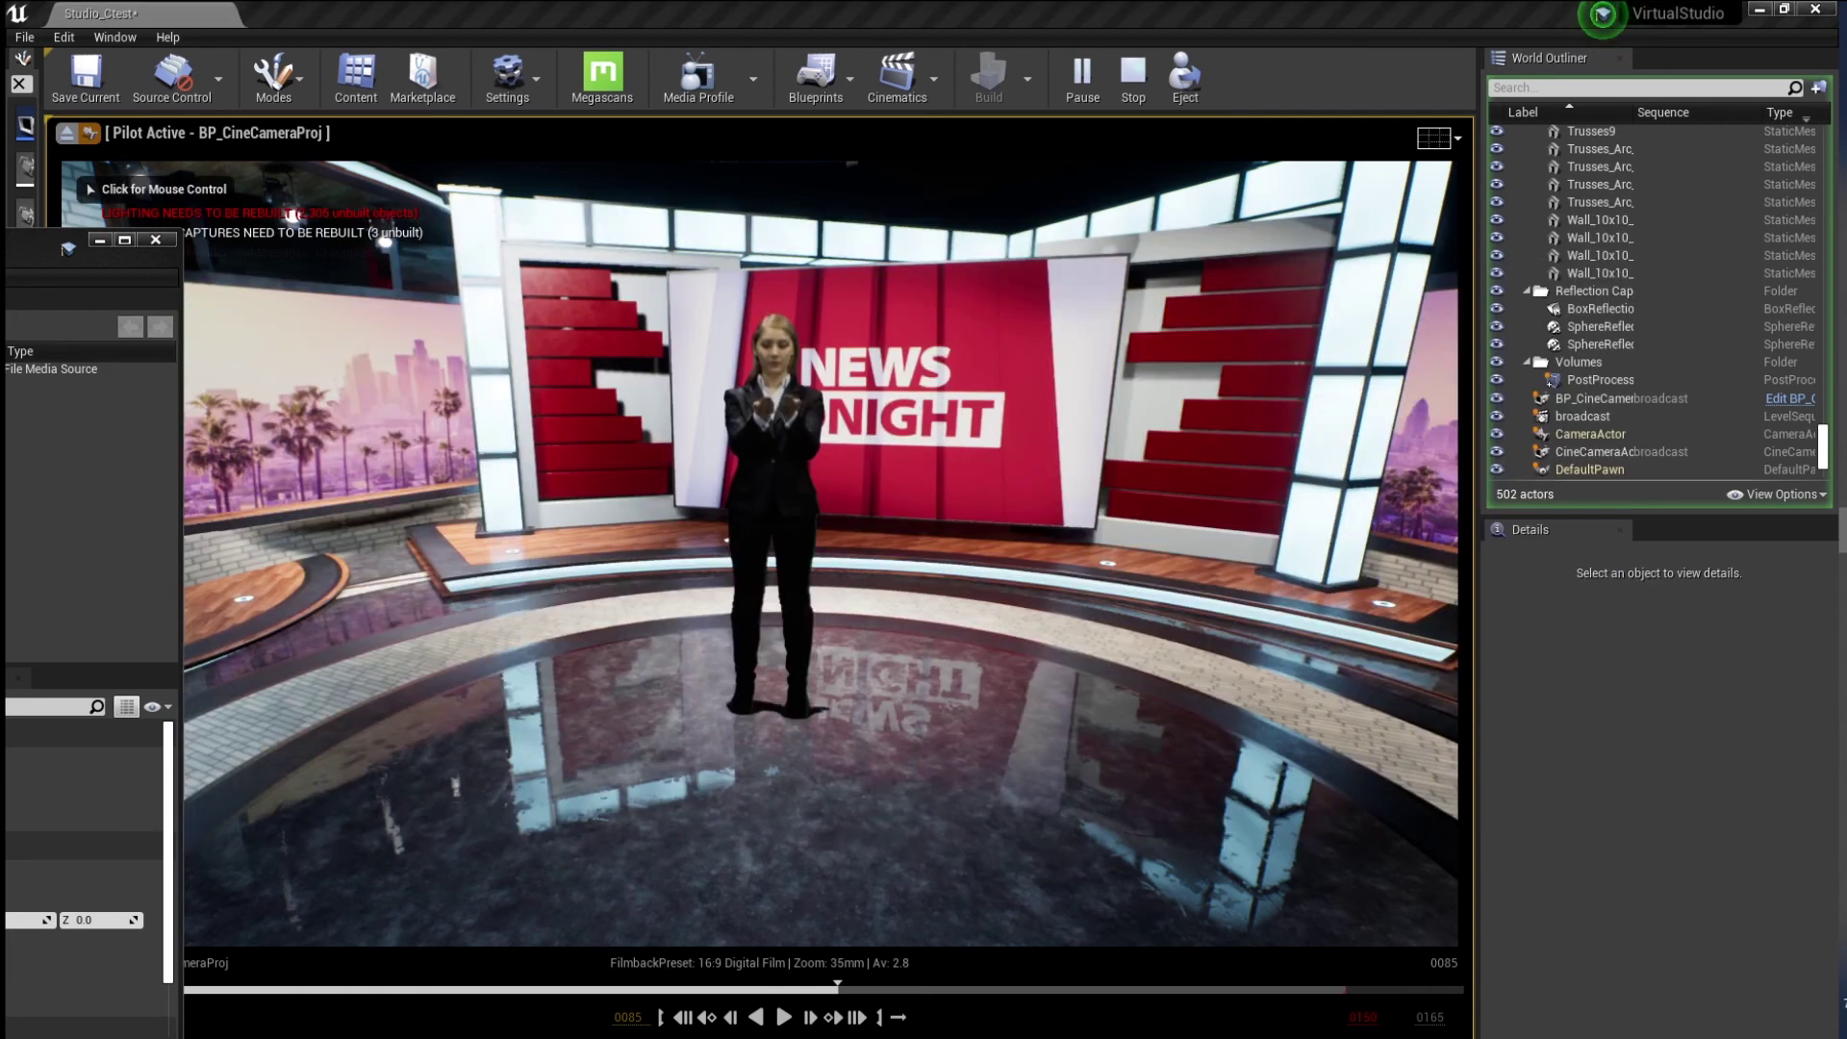